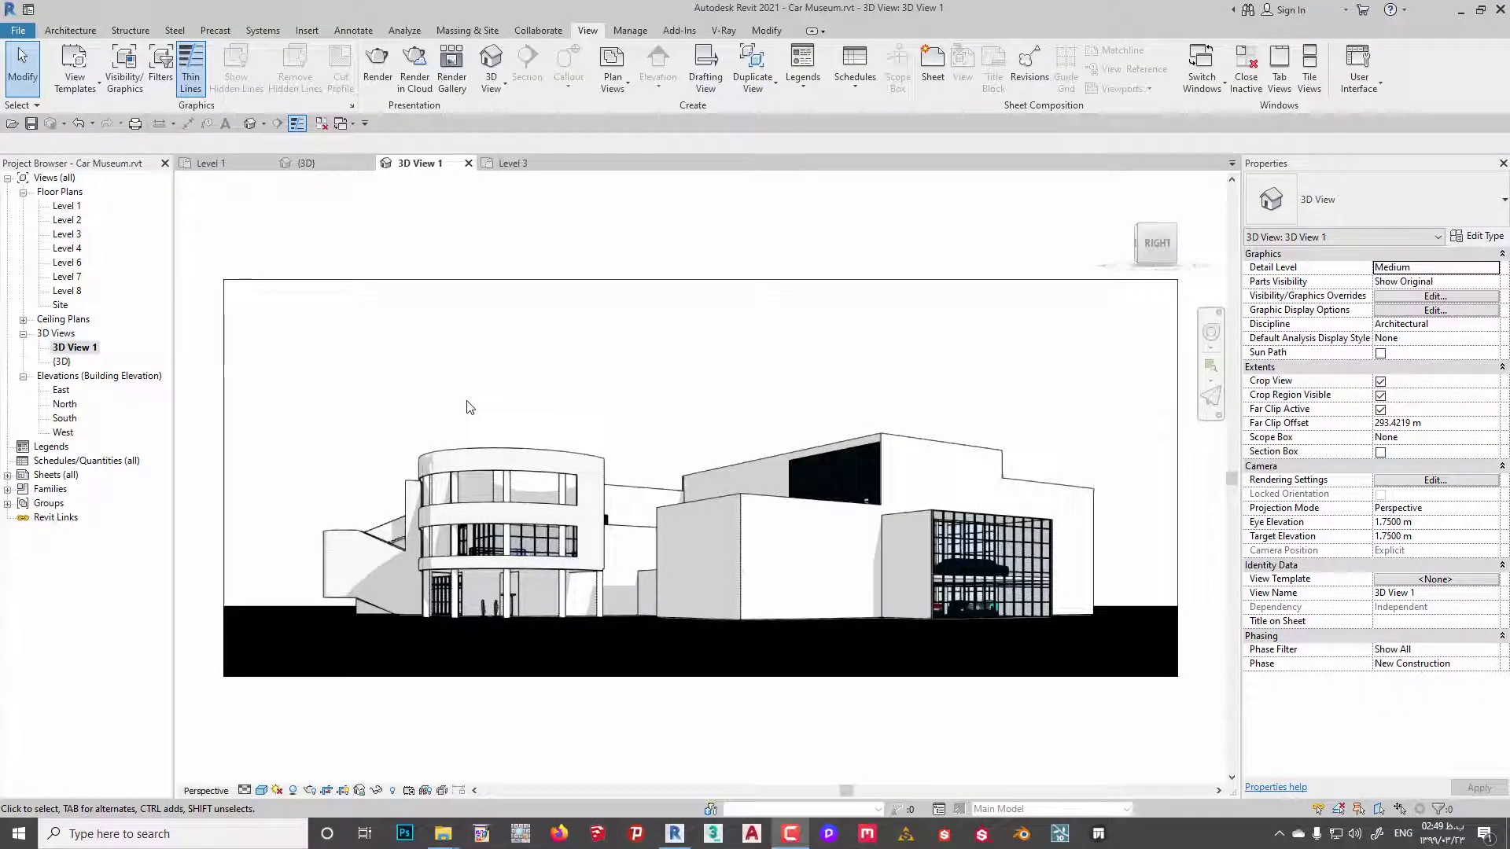
Open the Level 1 floor plan and pan it to bring the car displays into view.
left_click(67, 206)
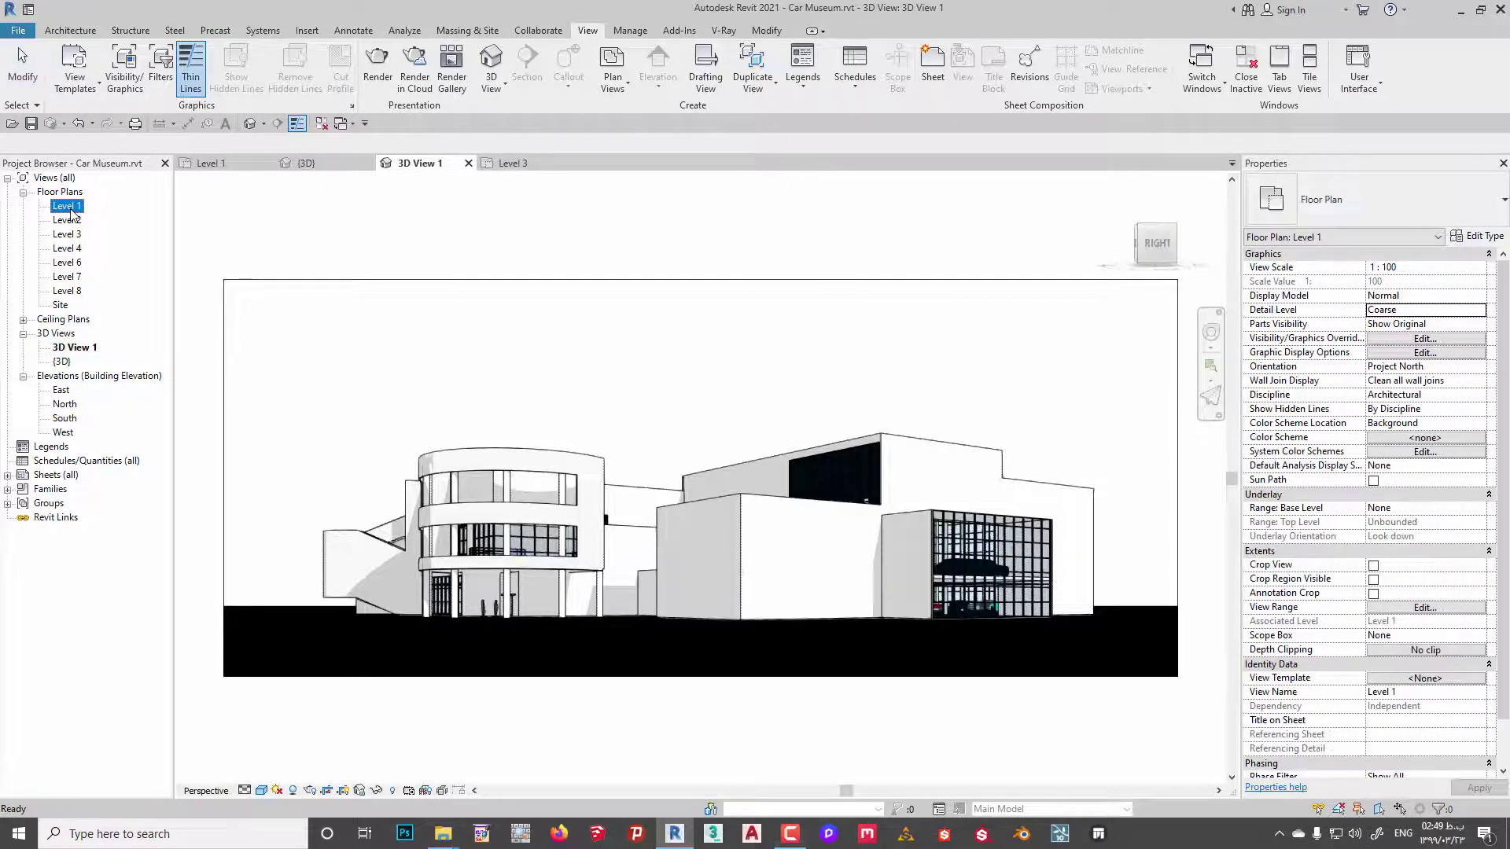
double_click(67, 206)
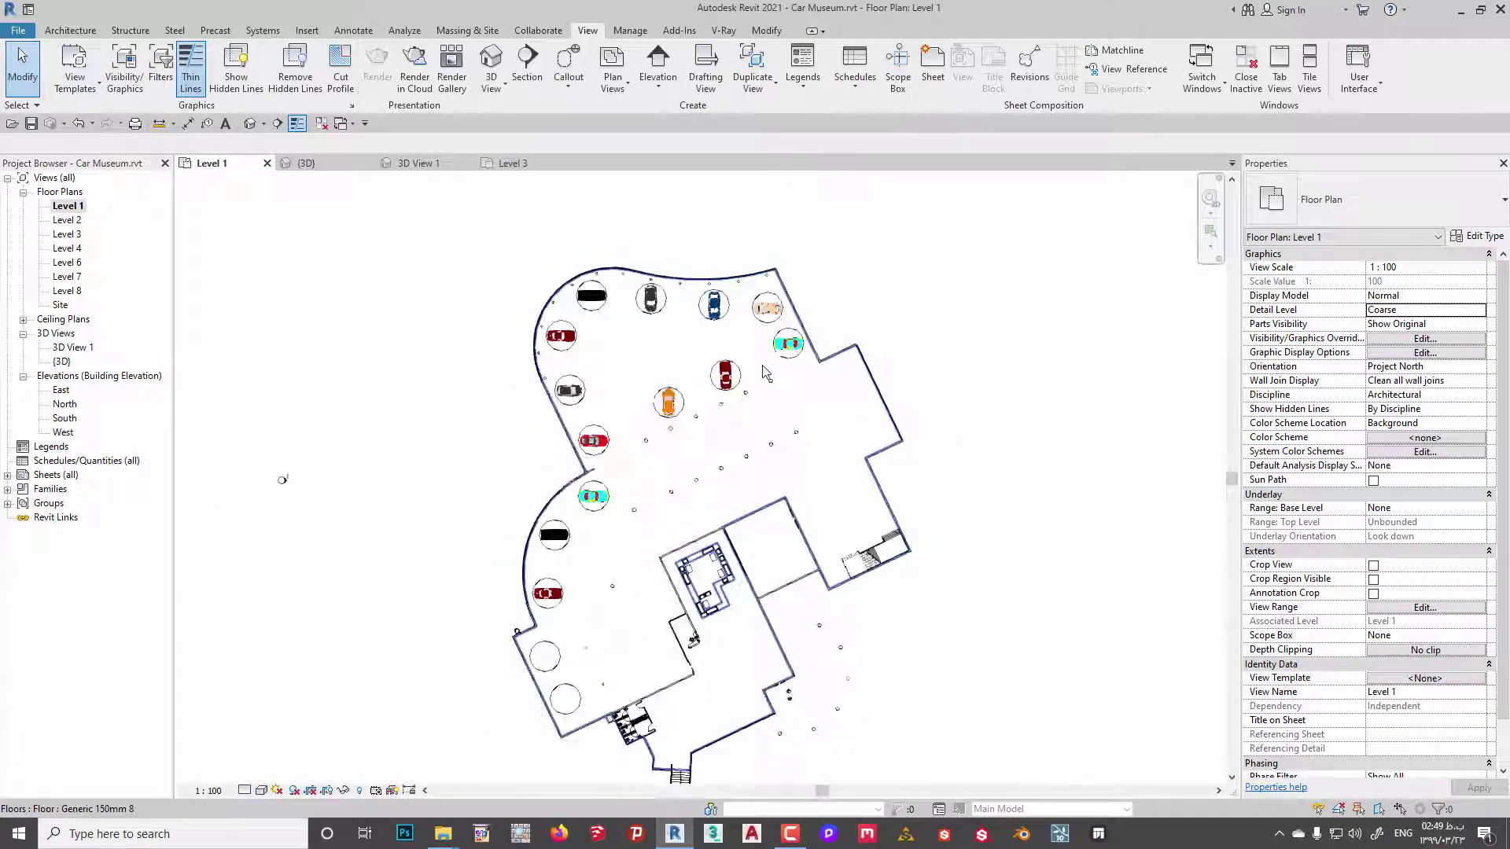
middle_click_drag(791, 446, 771, 413)
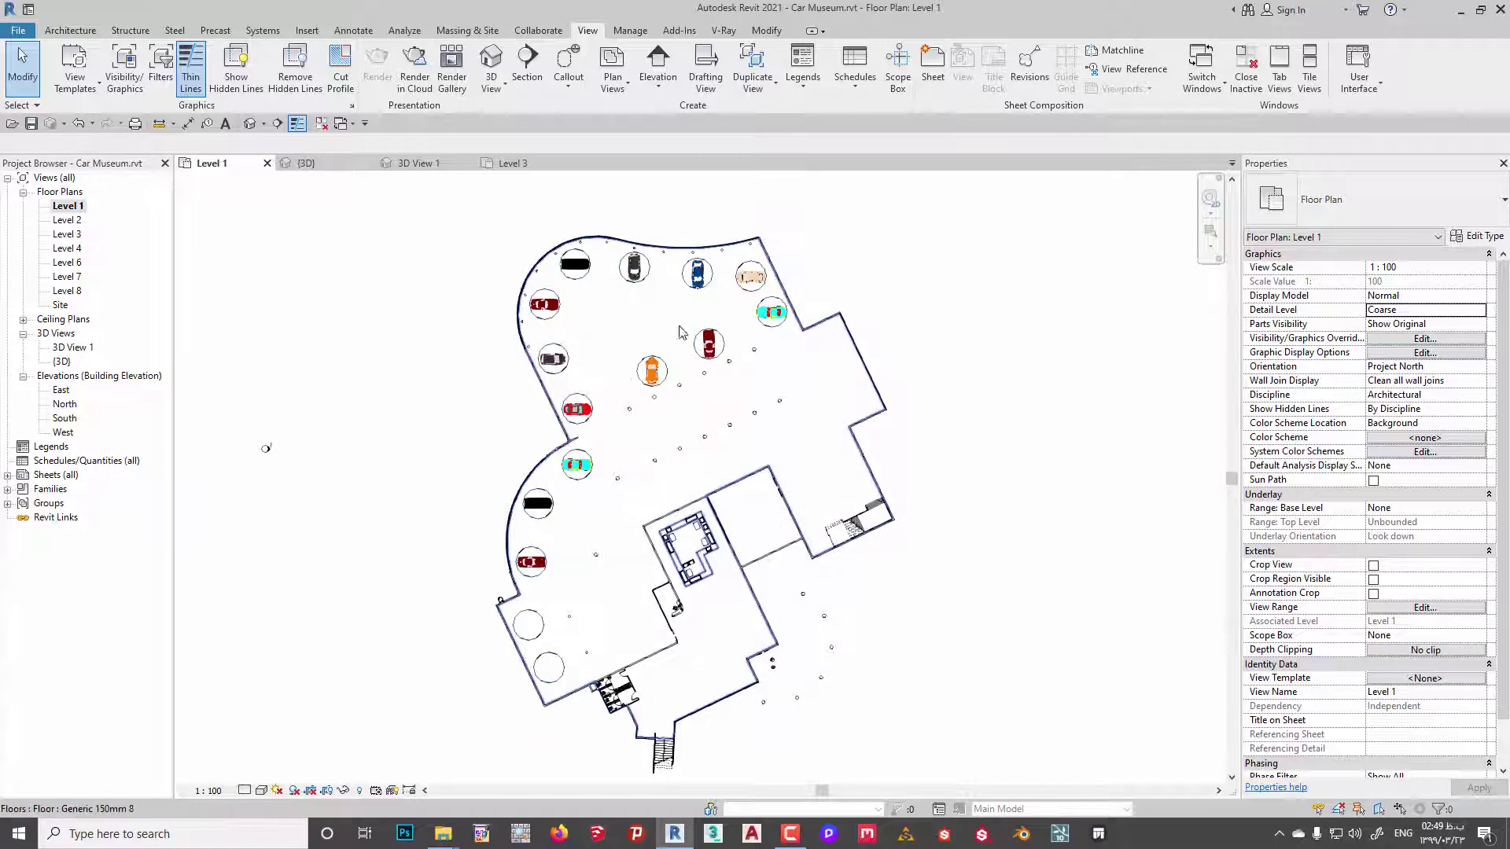
middle_click_drag(635, 410, 605, 373)
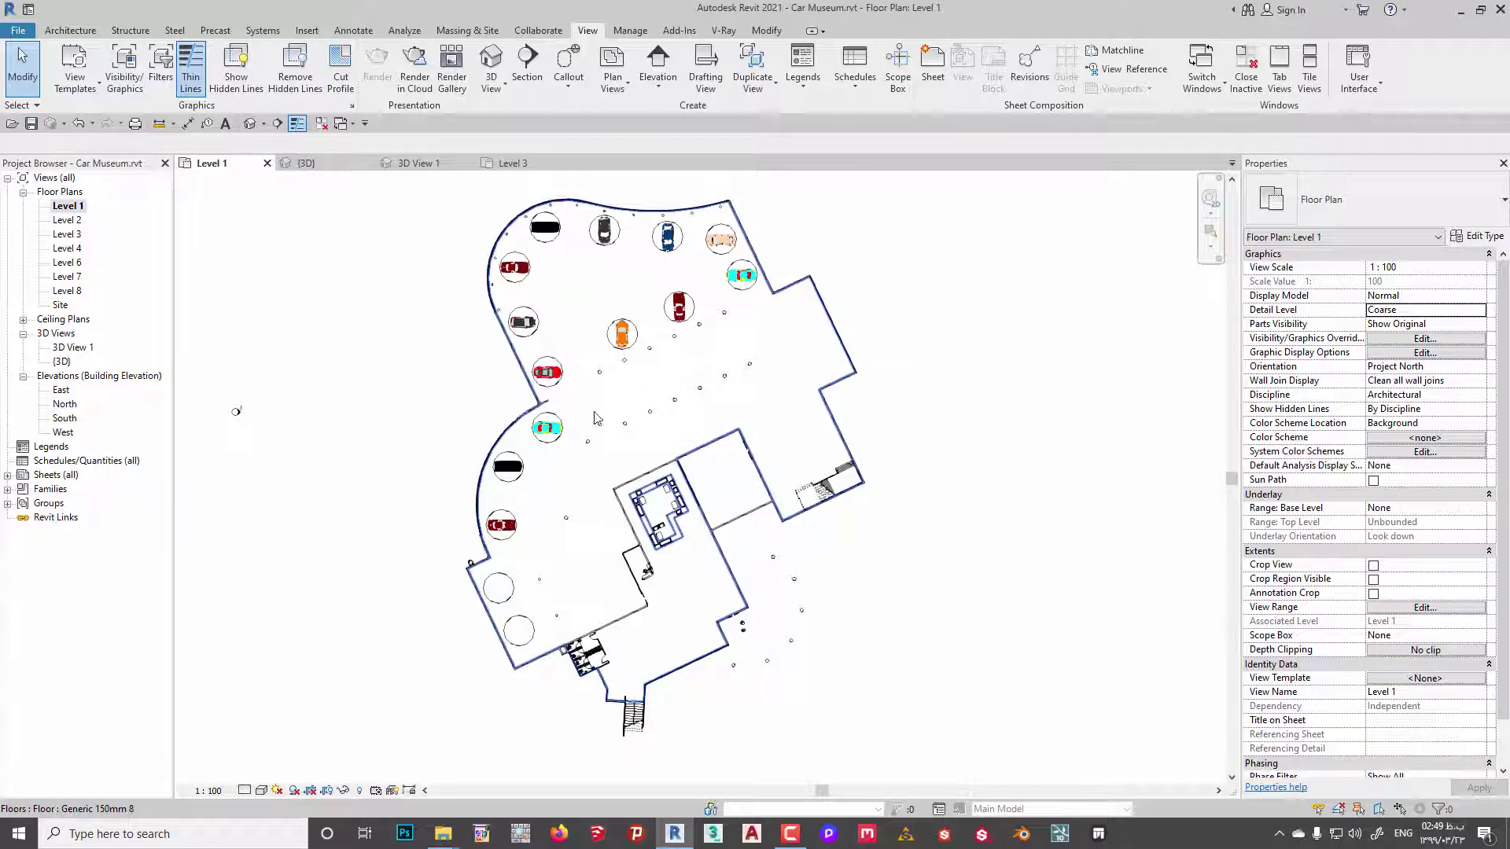
left_click(263, 123)
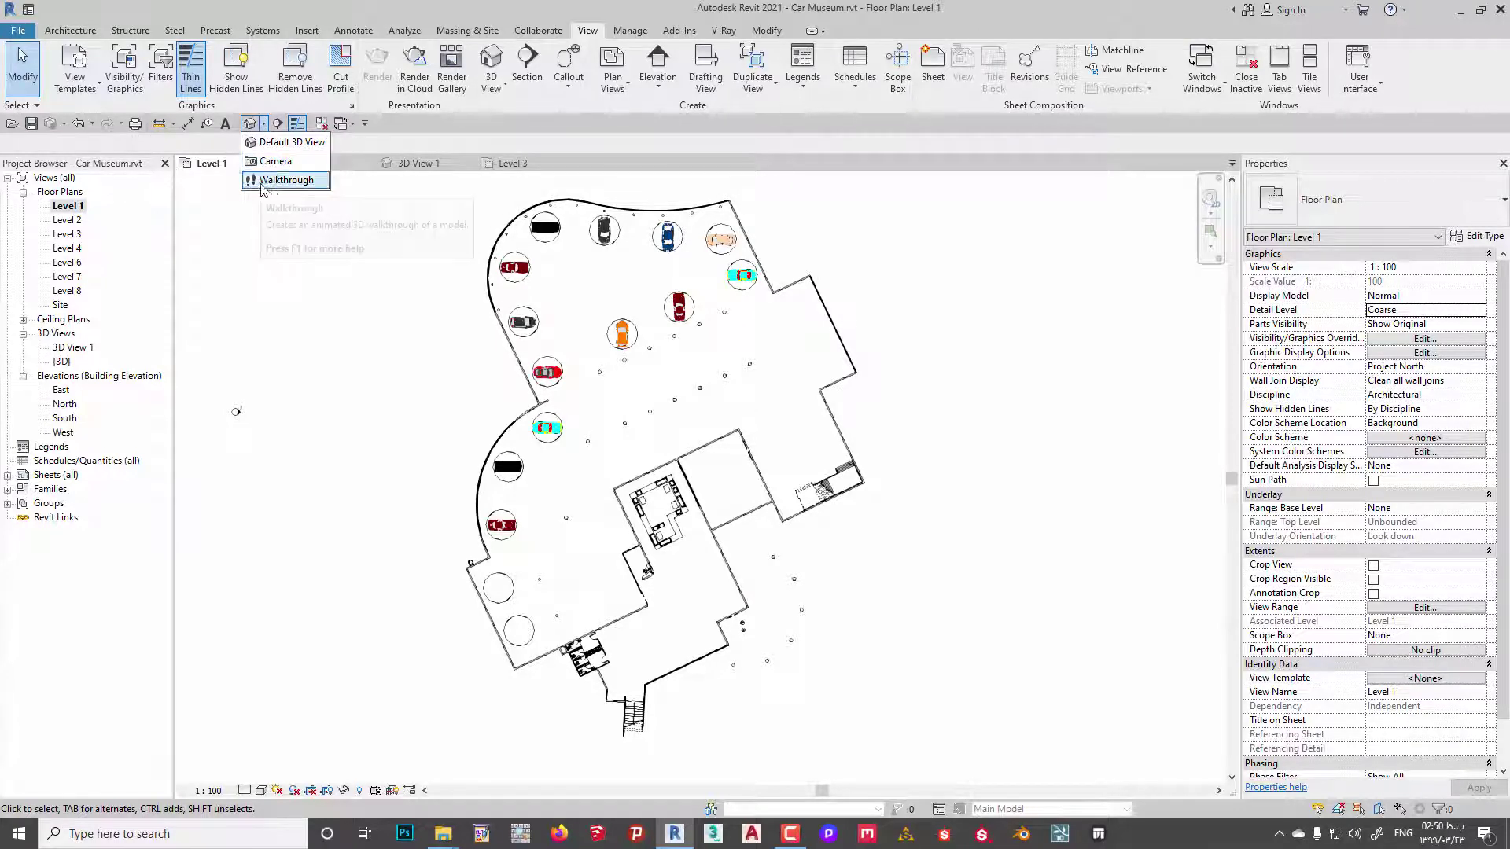
Draw a two-key-frame walkthrough path from near the east wall to beside the cyan car.
left_click(550, 44)
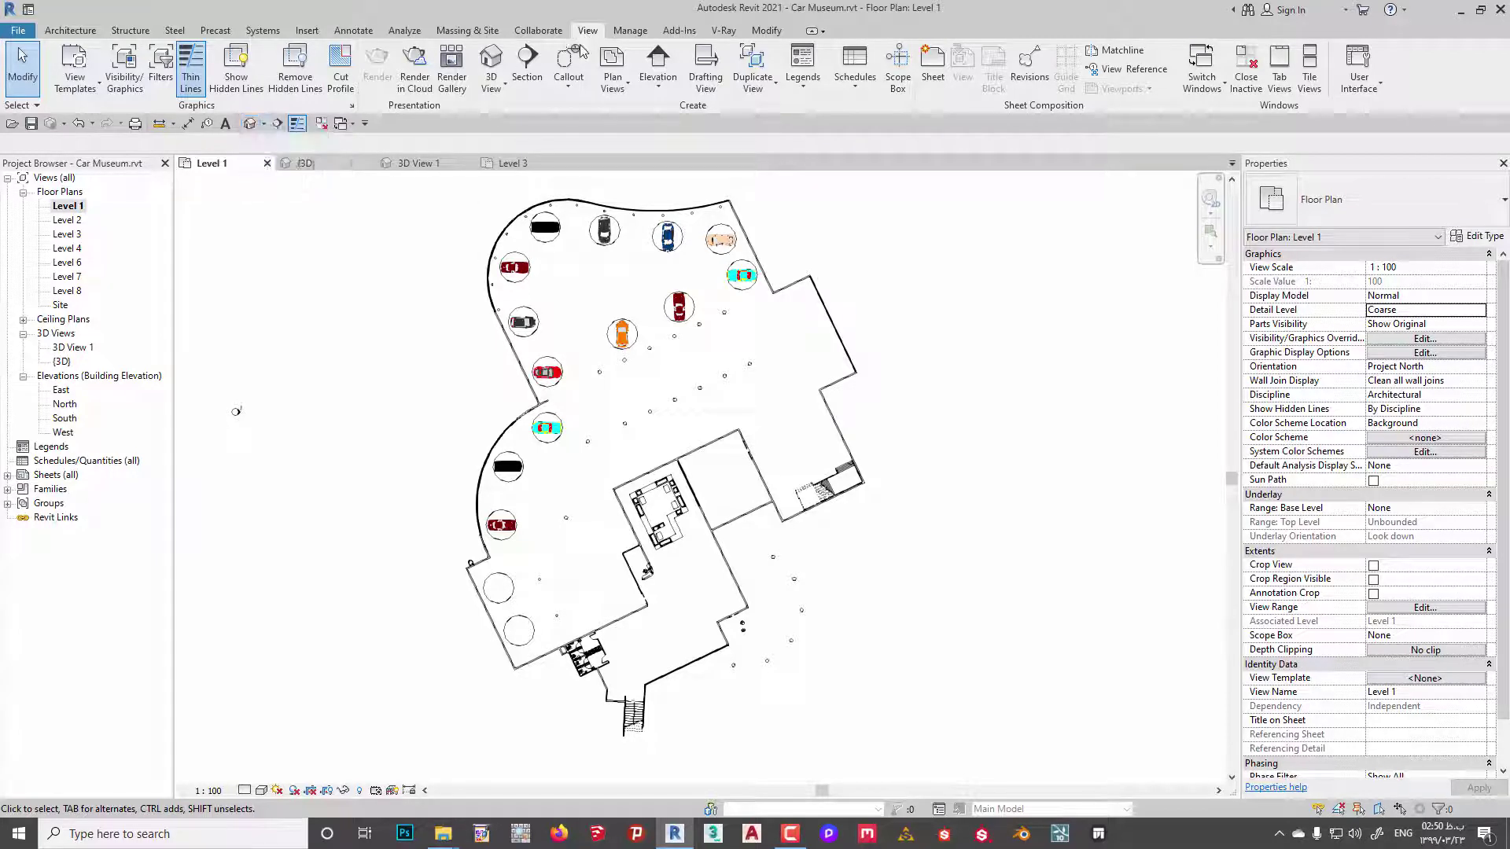
left_click(493, 89)
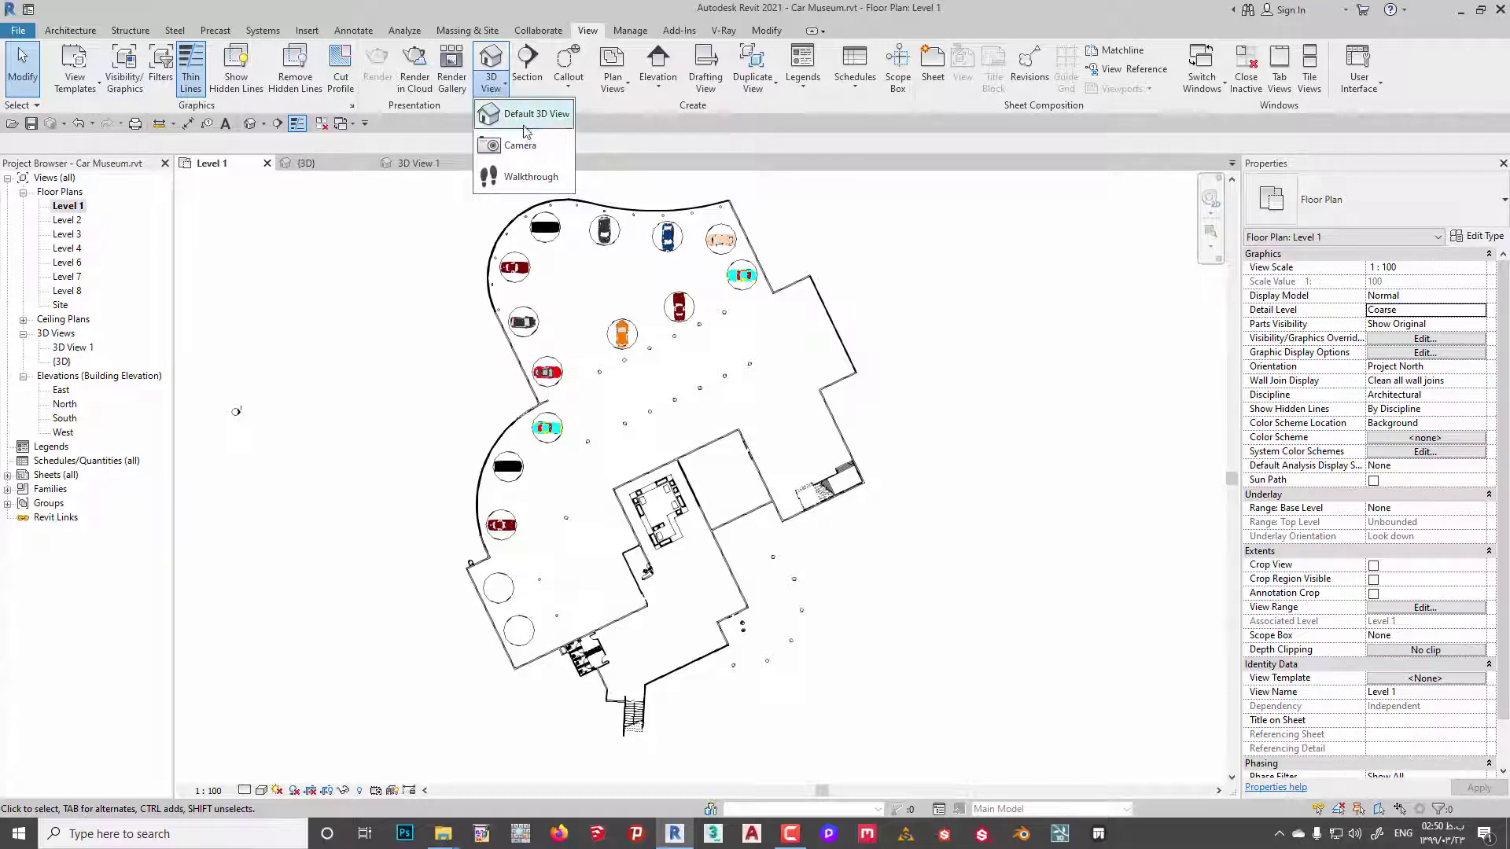
left_click(527, 179)
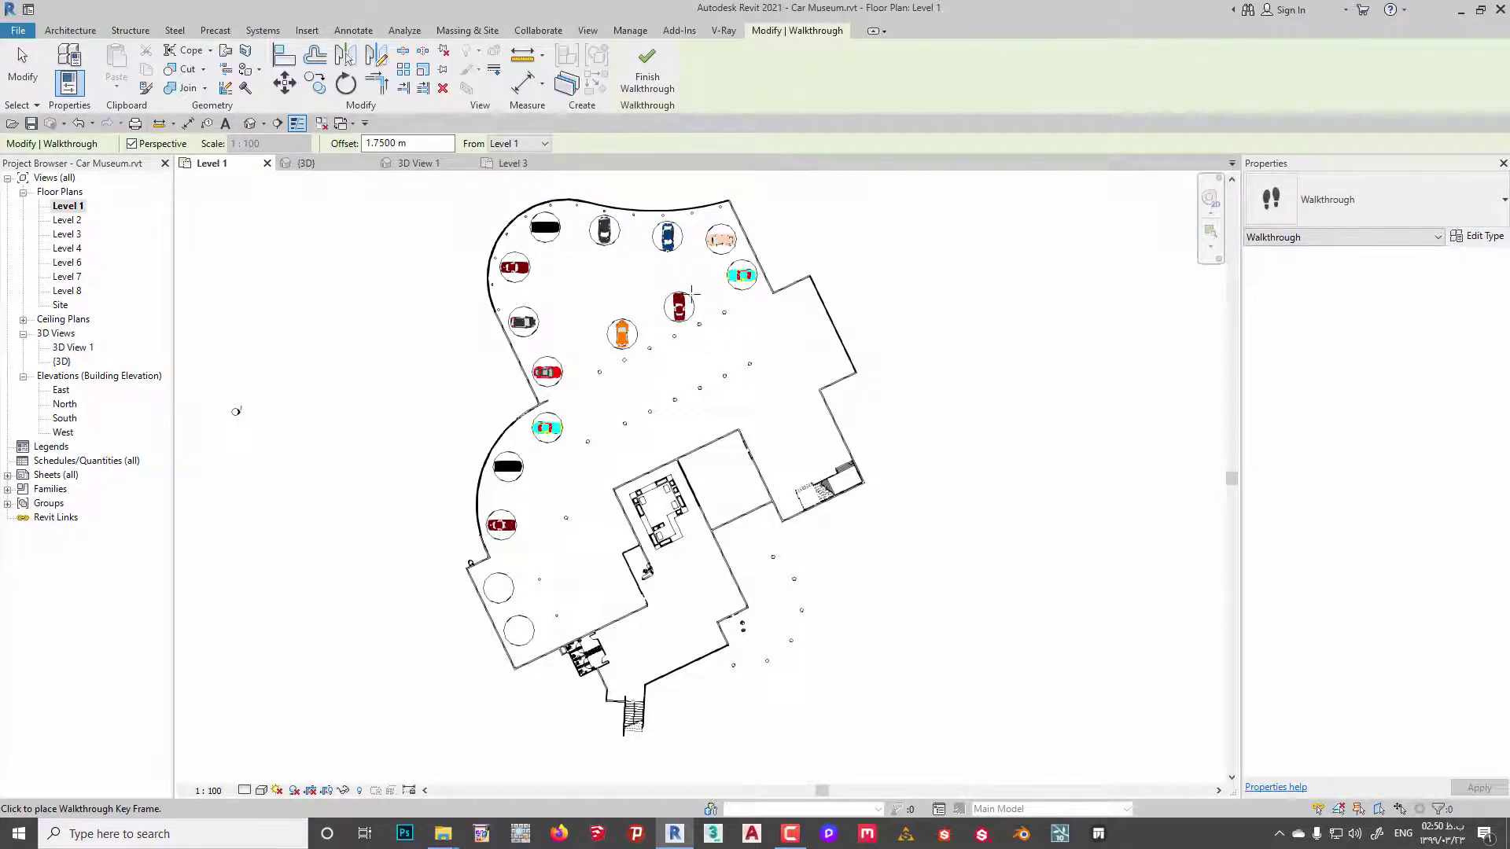
scroll(691, 295, "up", 1)
scroll(602, 267, "up", 1)
scroll(723, 194, "up", 1)
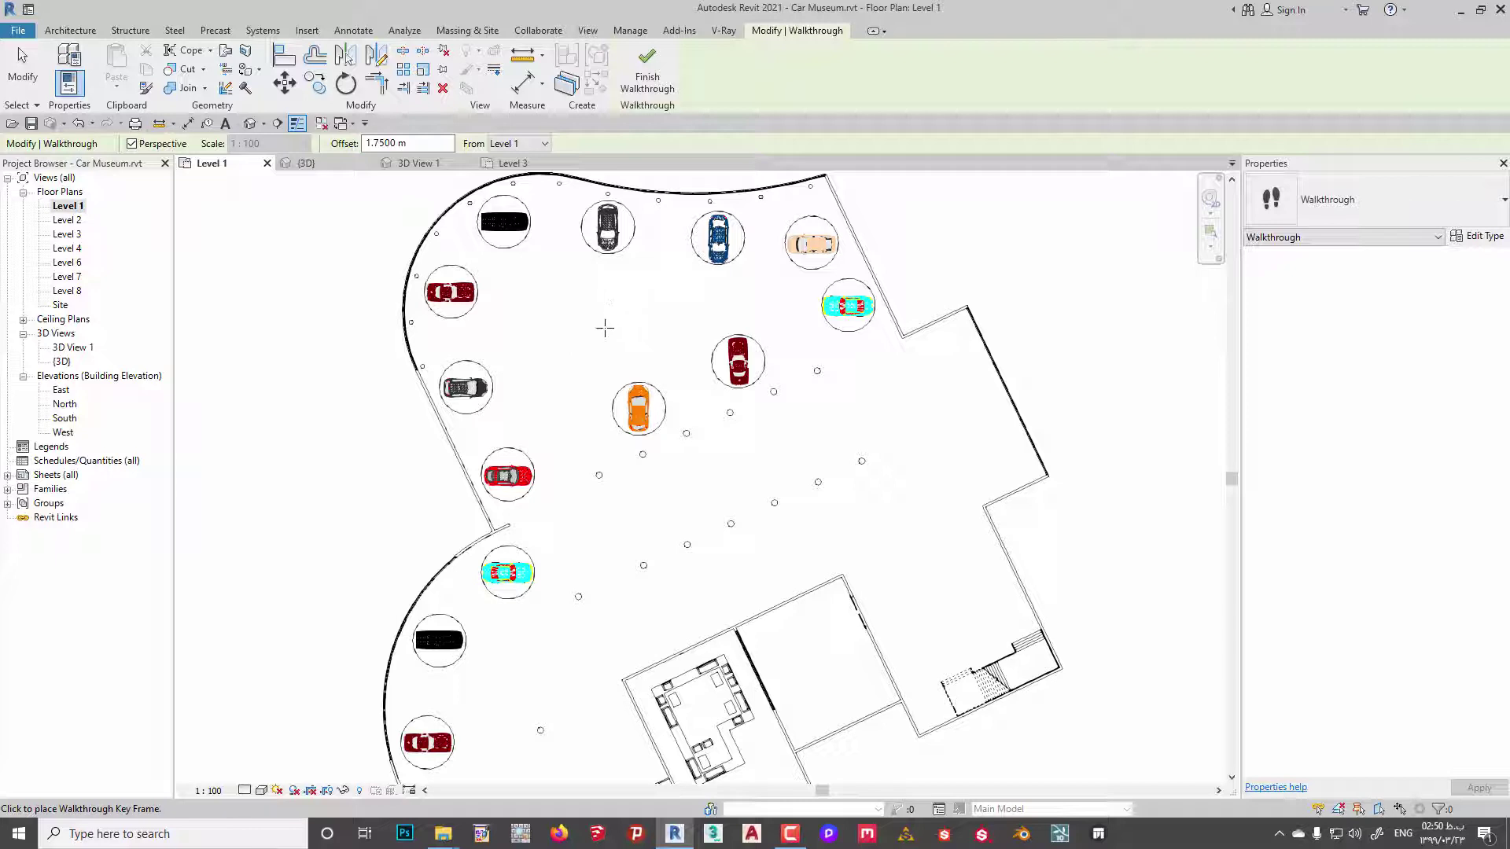
scroll(739, 469, "down", 1)
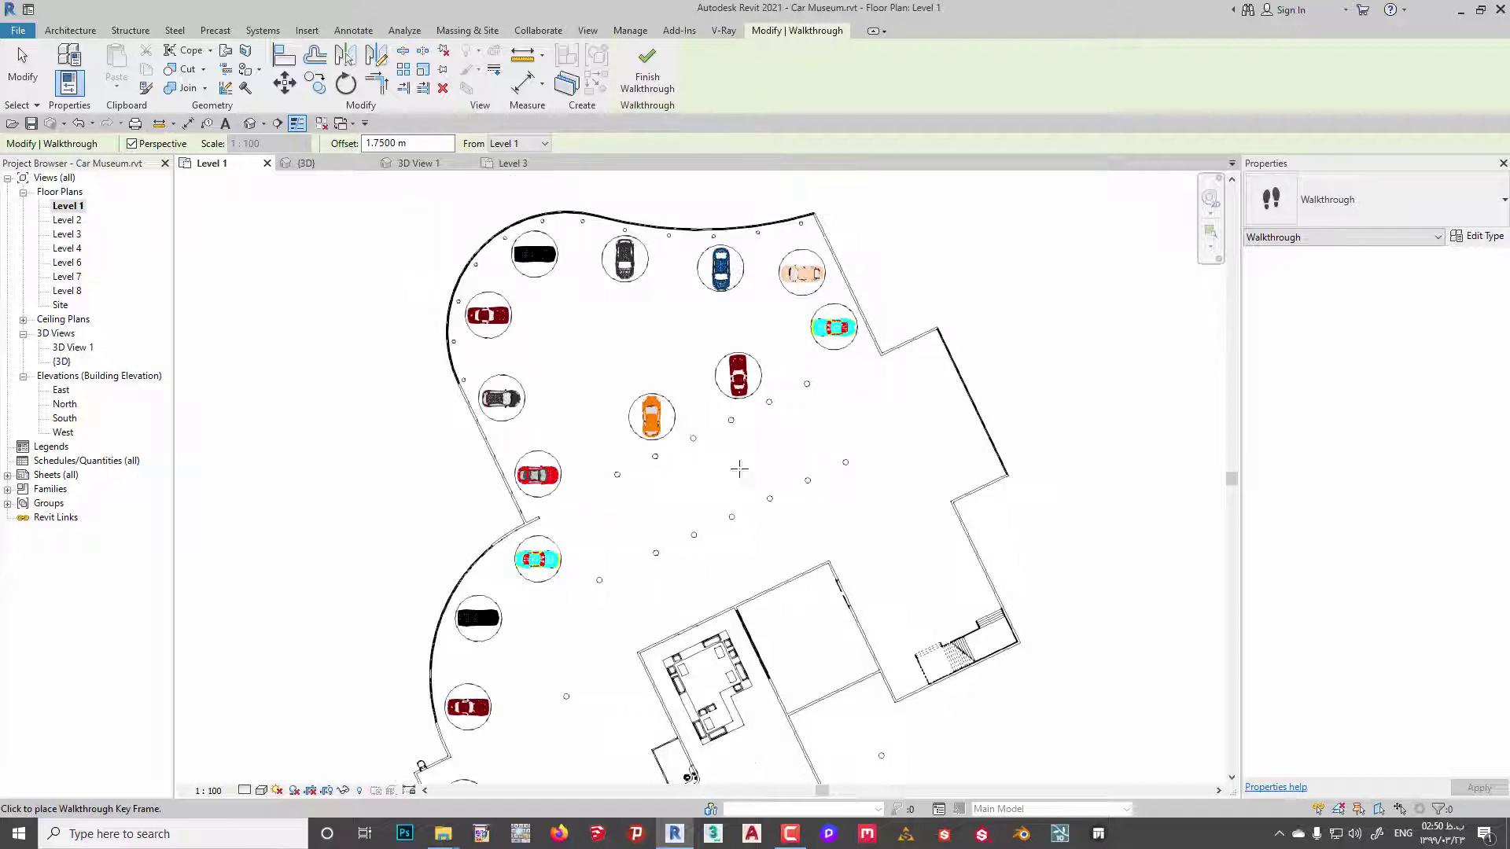
left_click(902, 377)
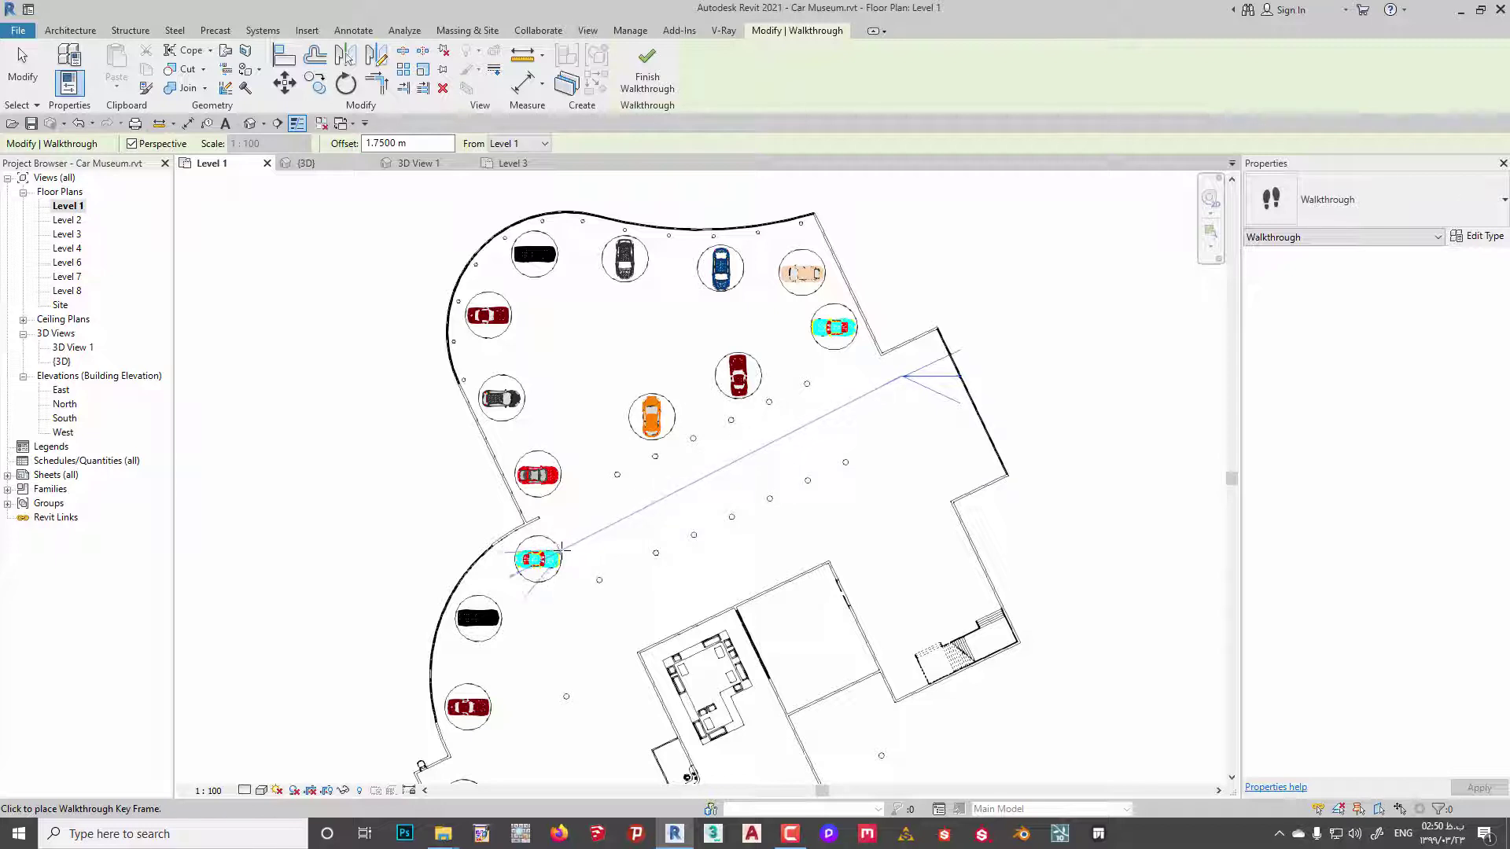
left_click(560, 548)
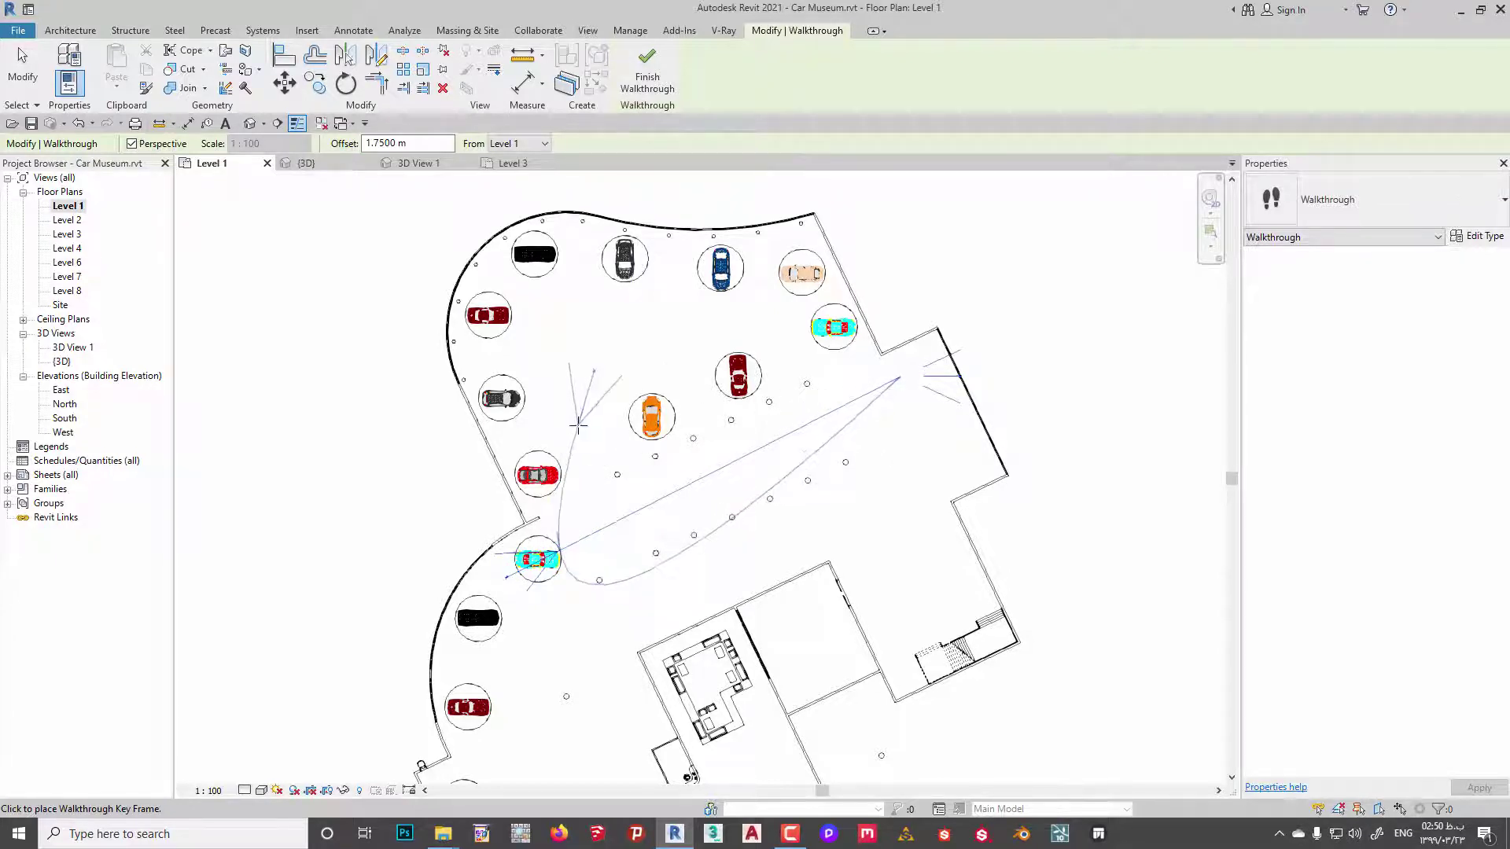
key("Escape")
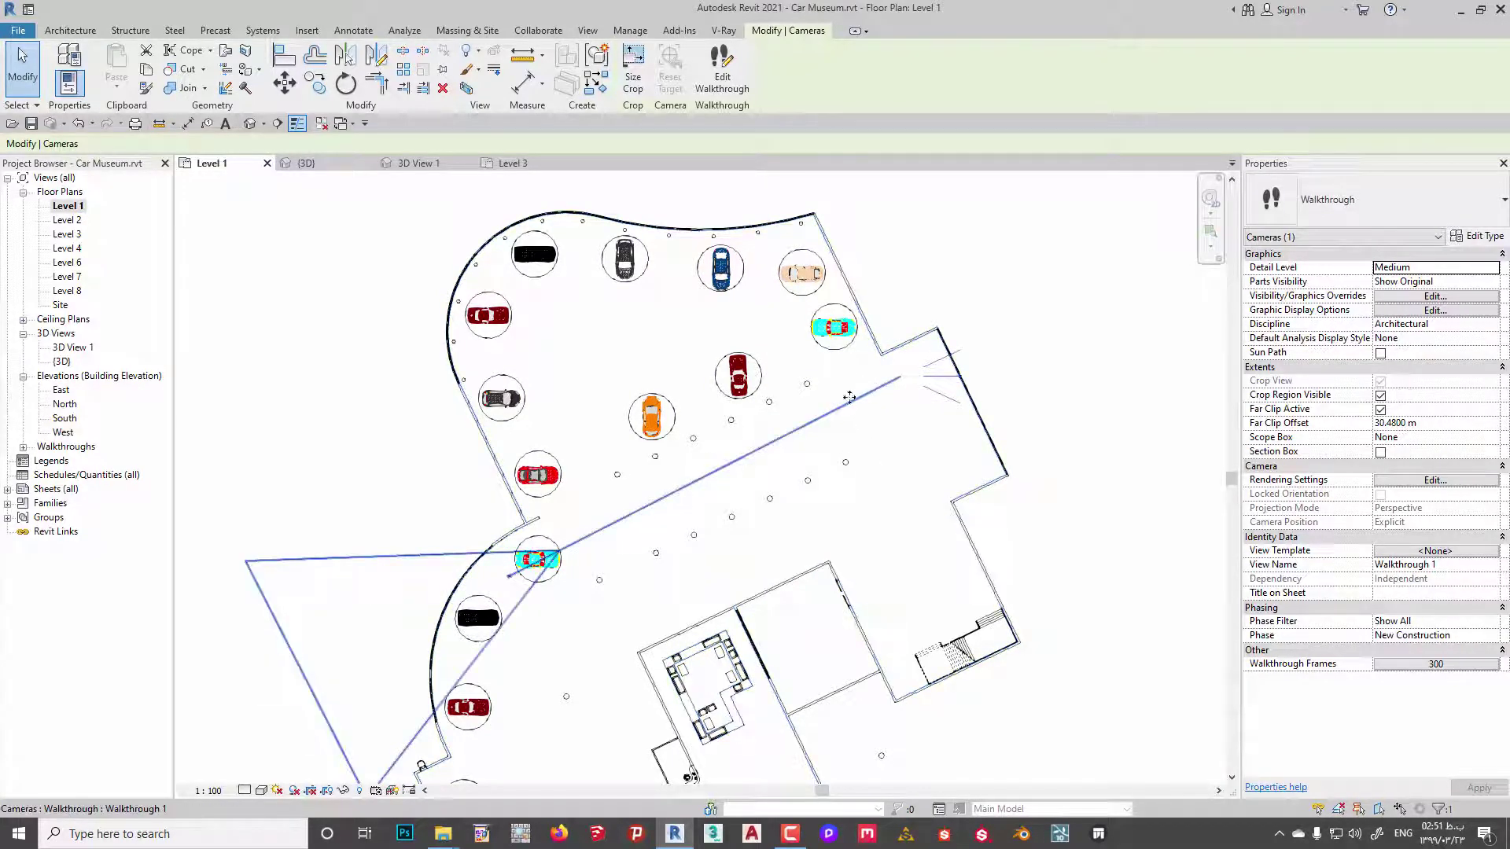
Re-aim Walkthrough 1's end and start camera targets northward, then exit editing and confirm.
left_click(722, 66)
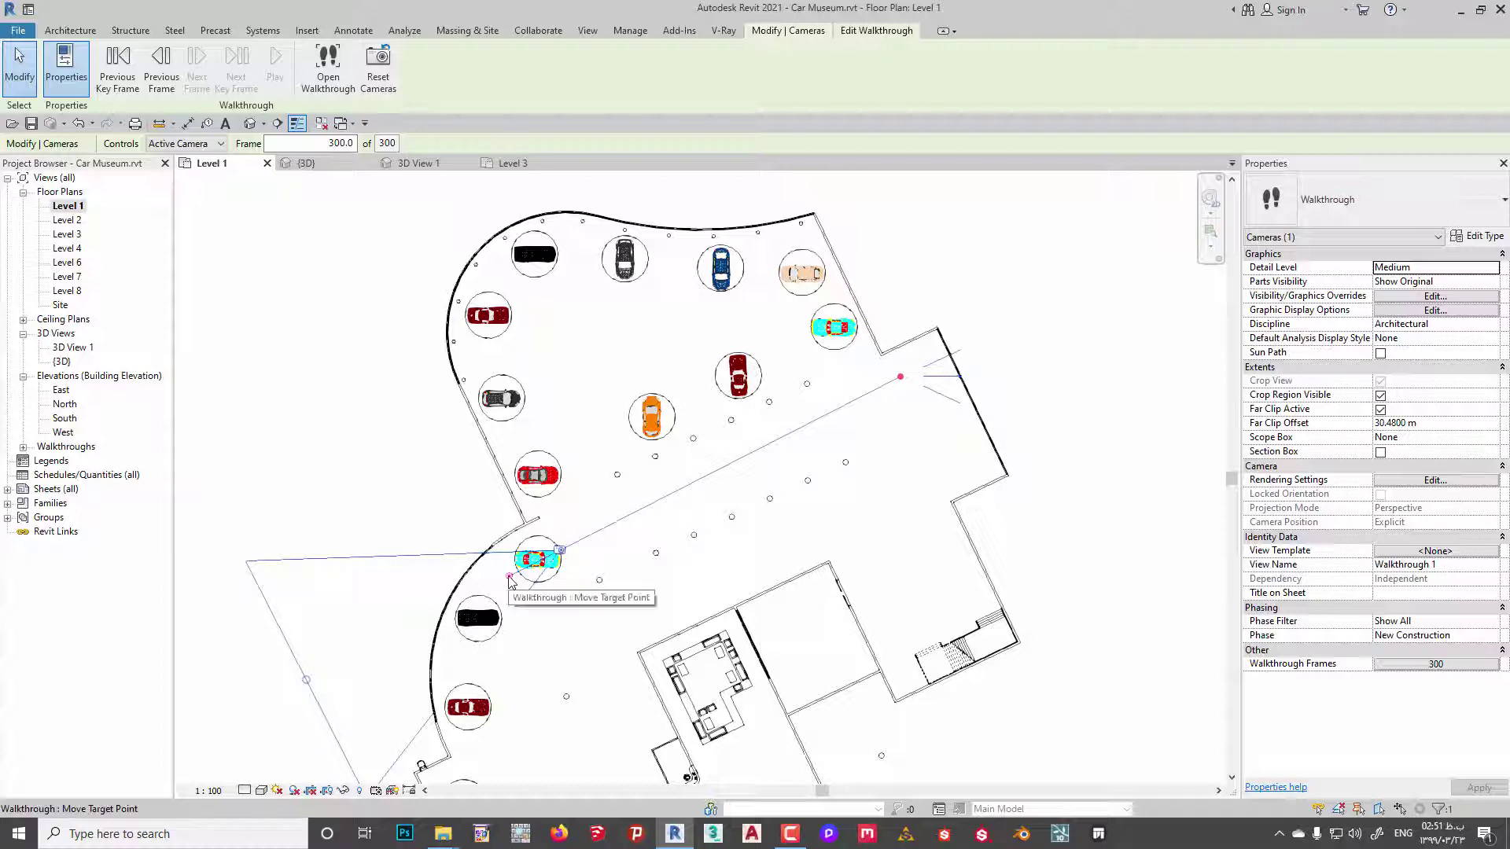
mouse_move(509, 579)
left_mouse_down()
mouse_move(516, 458)
mouse_move(412, 253)
left_mouse_up()
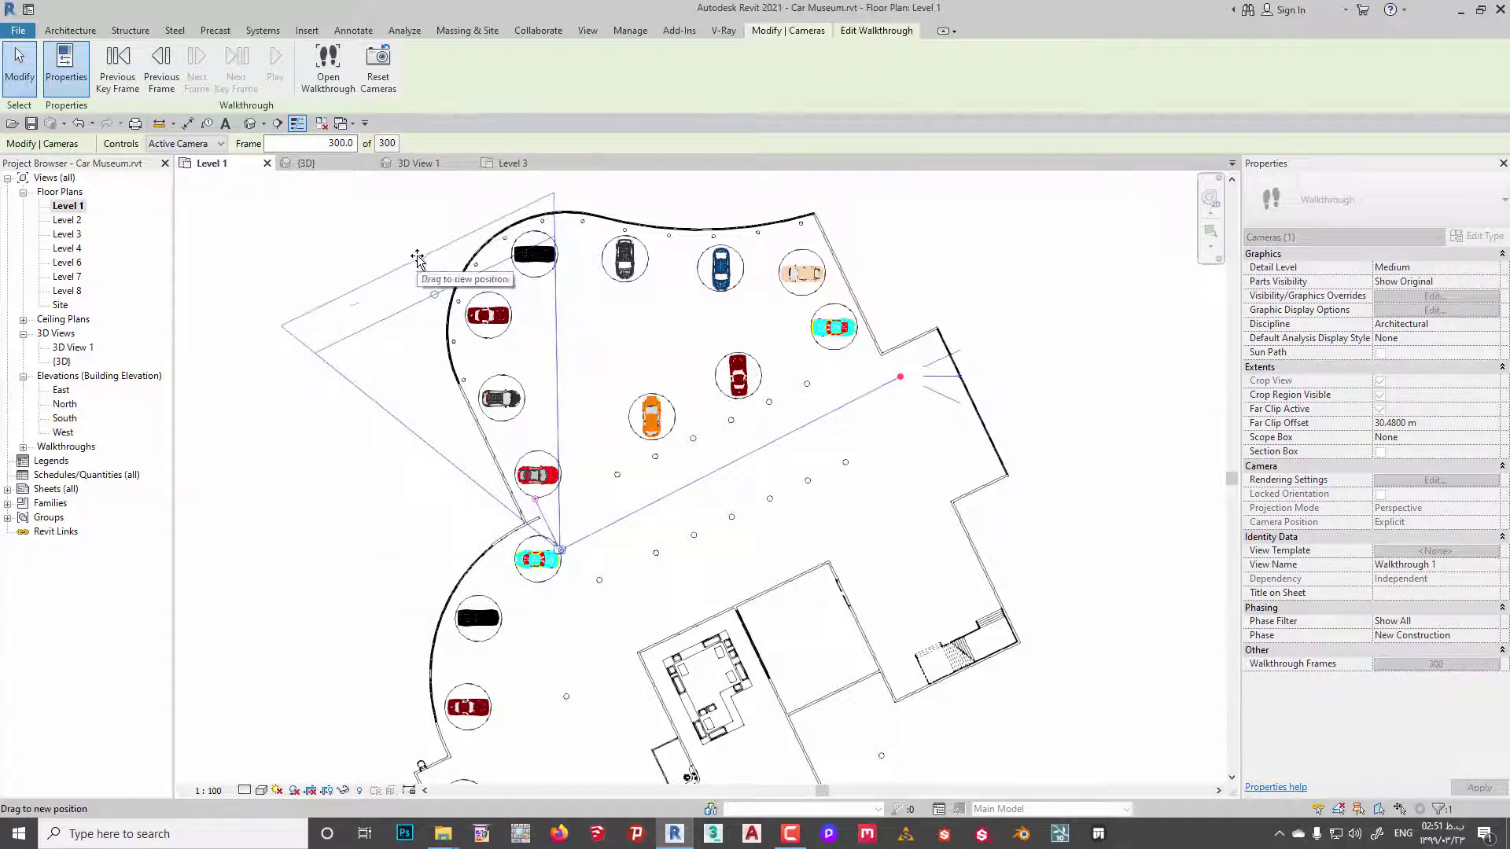
left_click(124, 76)
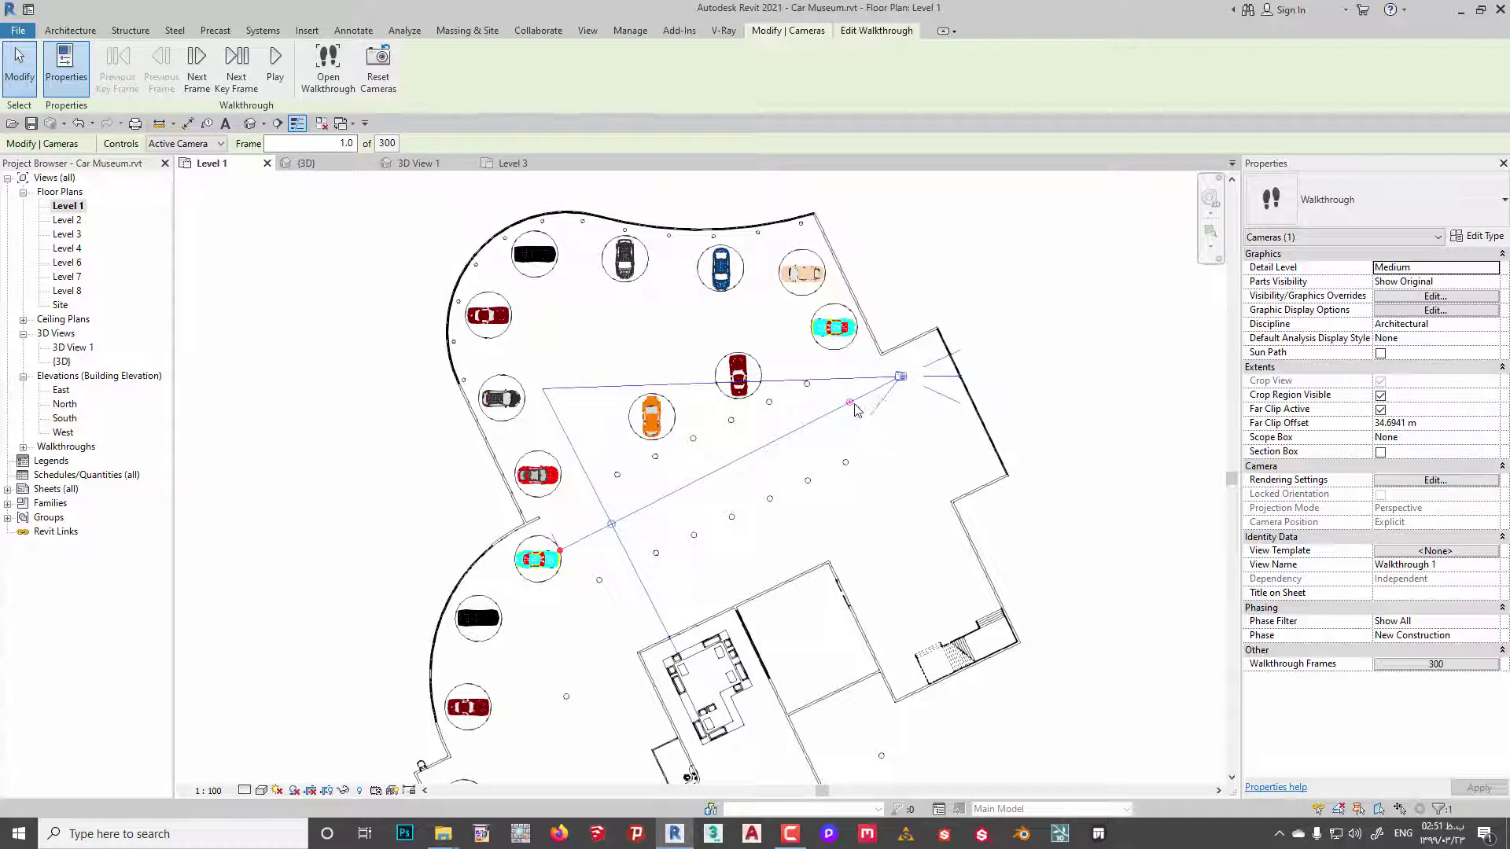
mouse_move(901, 376)
left_mouse_down()
mouse_move(816, 273)
mouse_move(835, 252)
left_mouse_up()
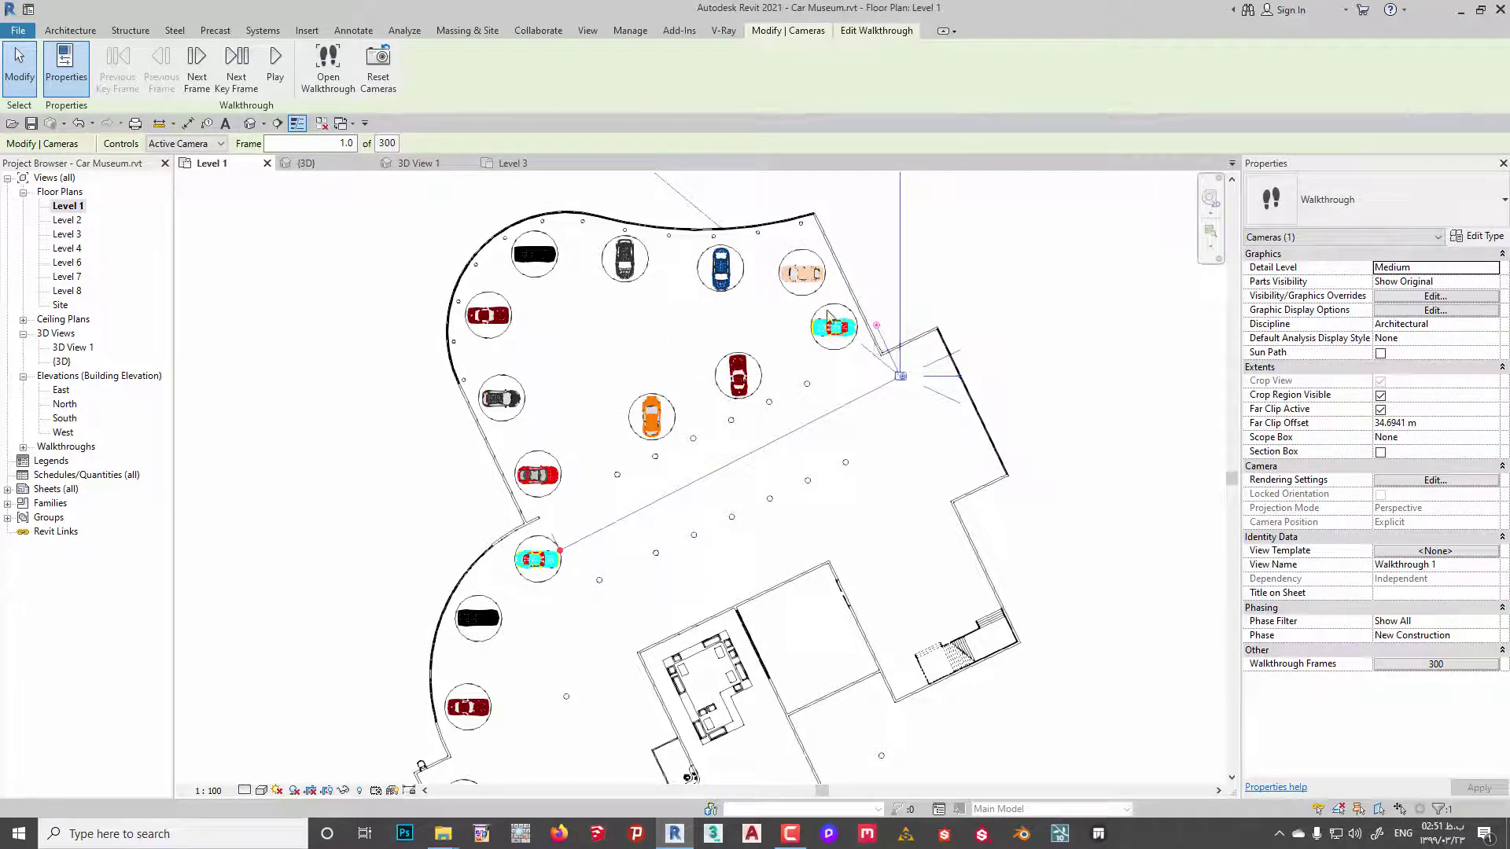
left_click(23, 447)
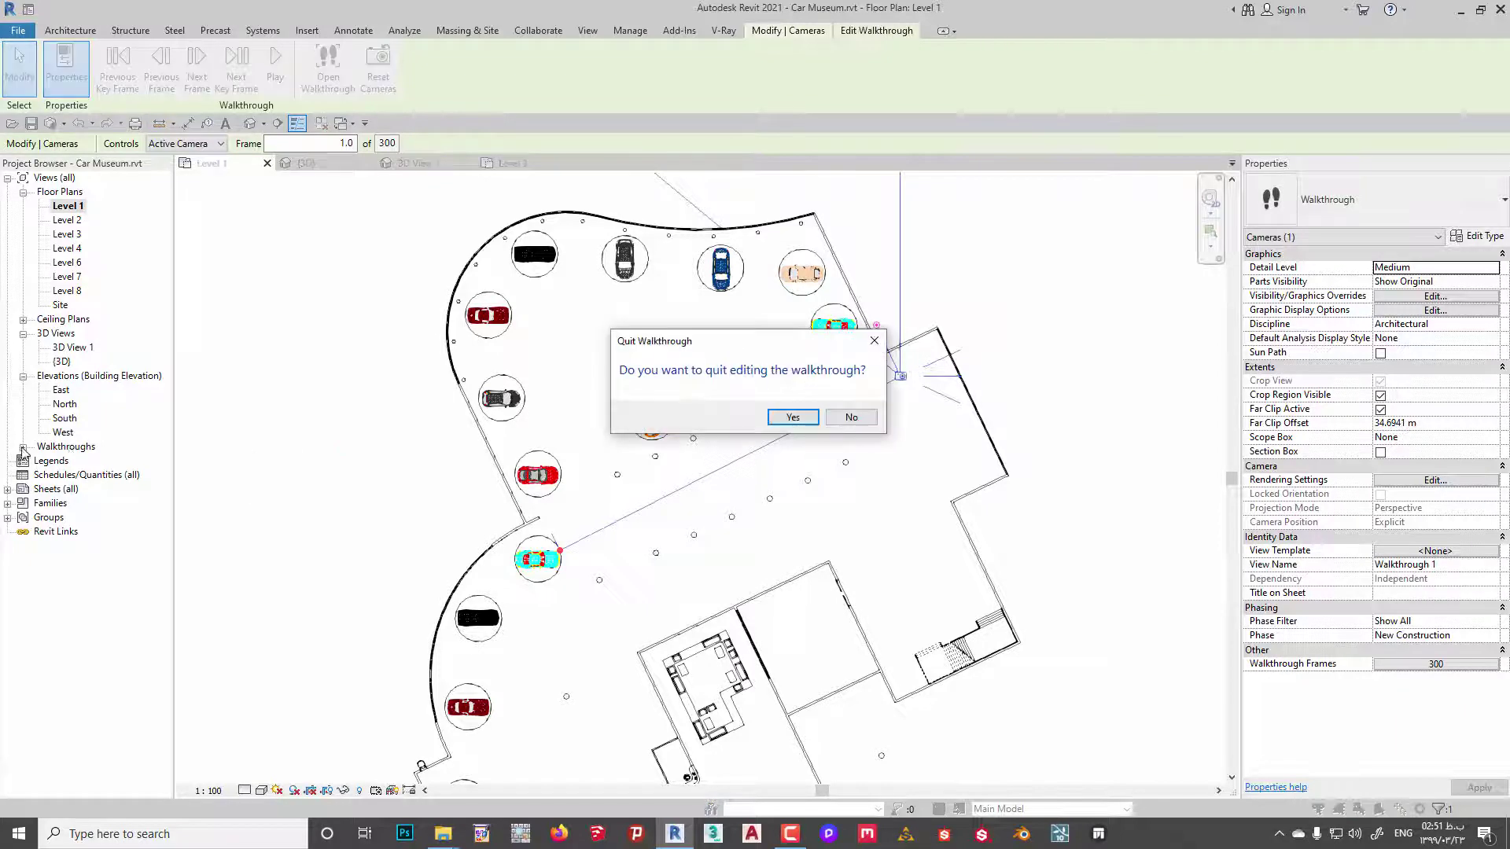
left_click(790, 417)
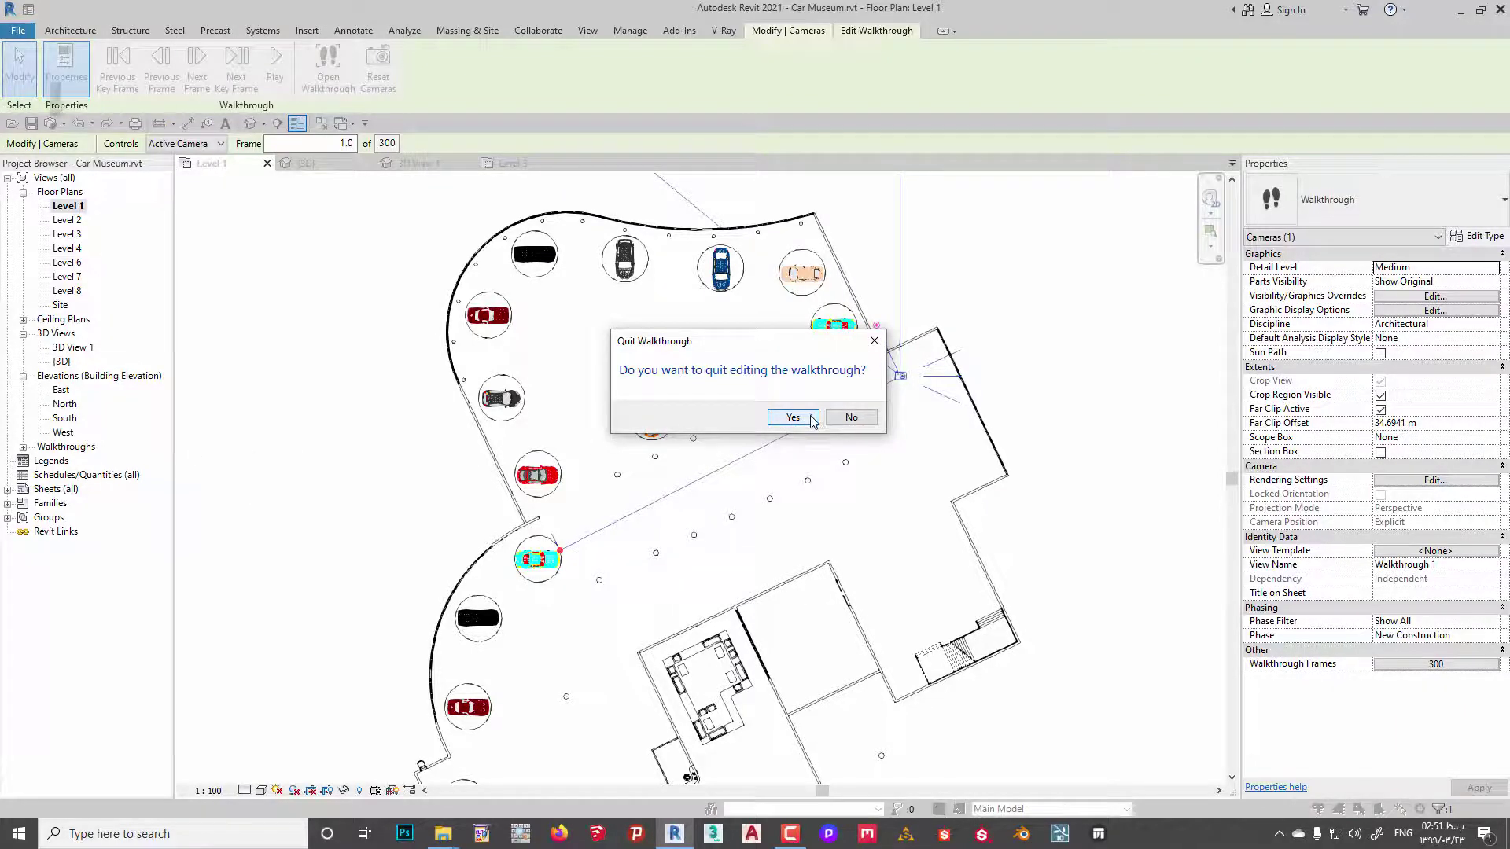
left_click(665, 538)
Open the Walkthrough 1 view, select its crop boundary, and play it in walkthrough editing.
left_click(23, 446)
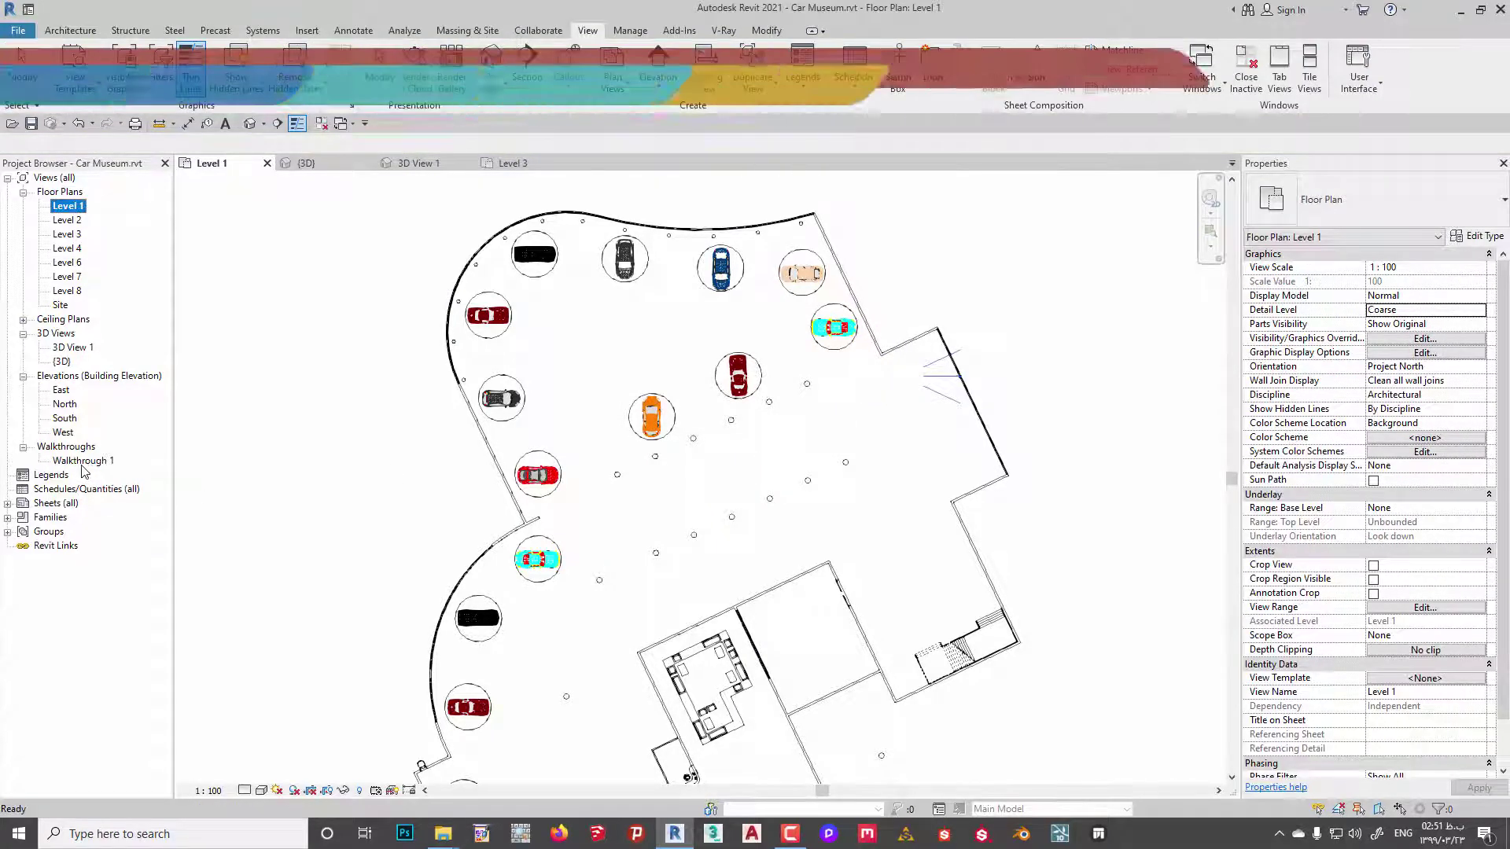
double_click(82, 461)
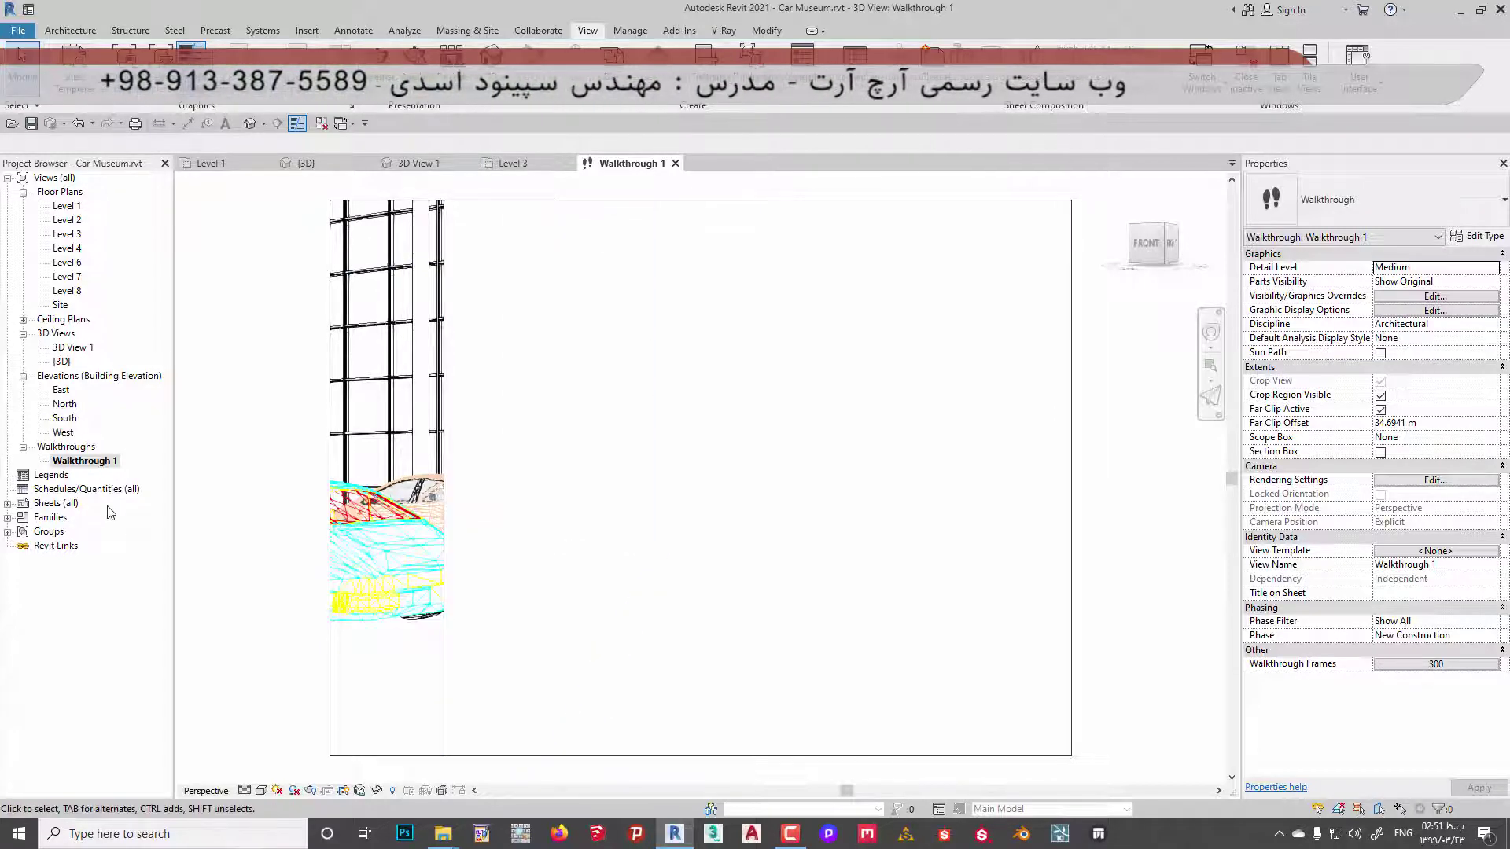
left_click(331, 640)
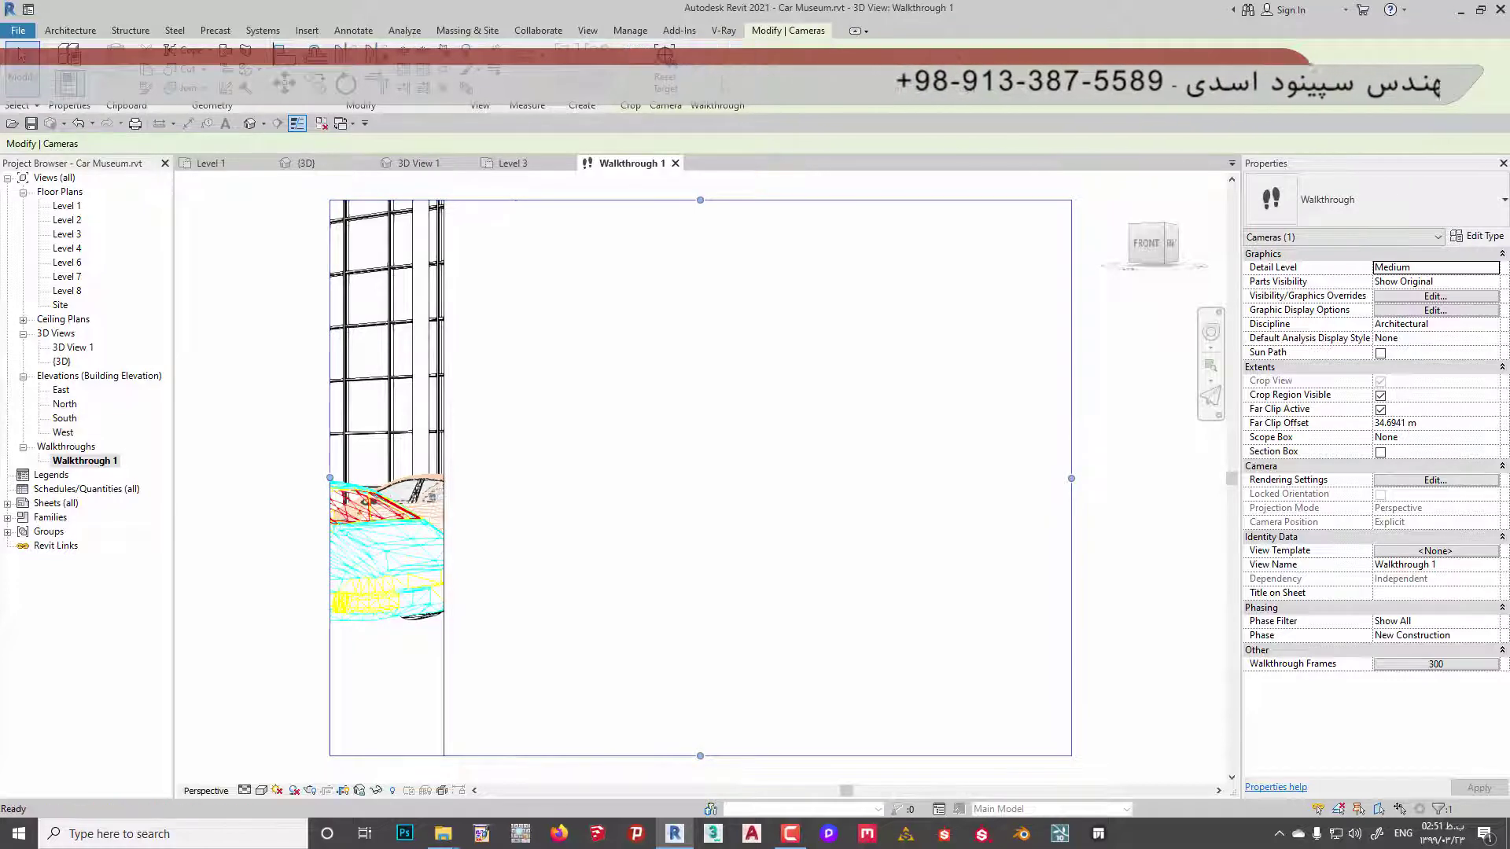
left_click(717, 75)
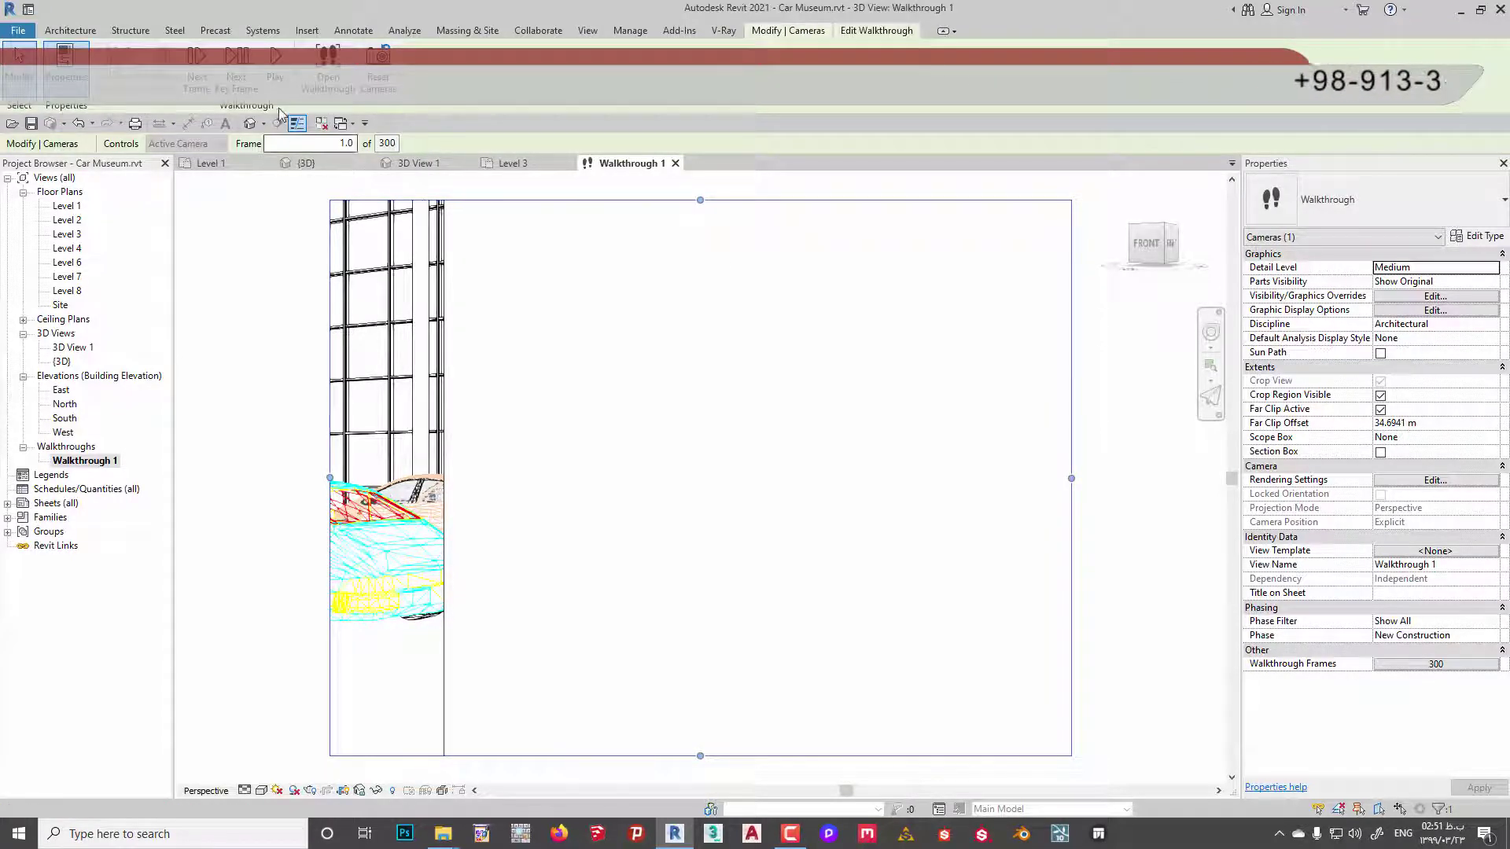
left_click(275, 65)
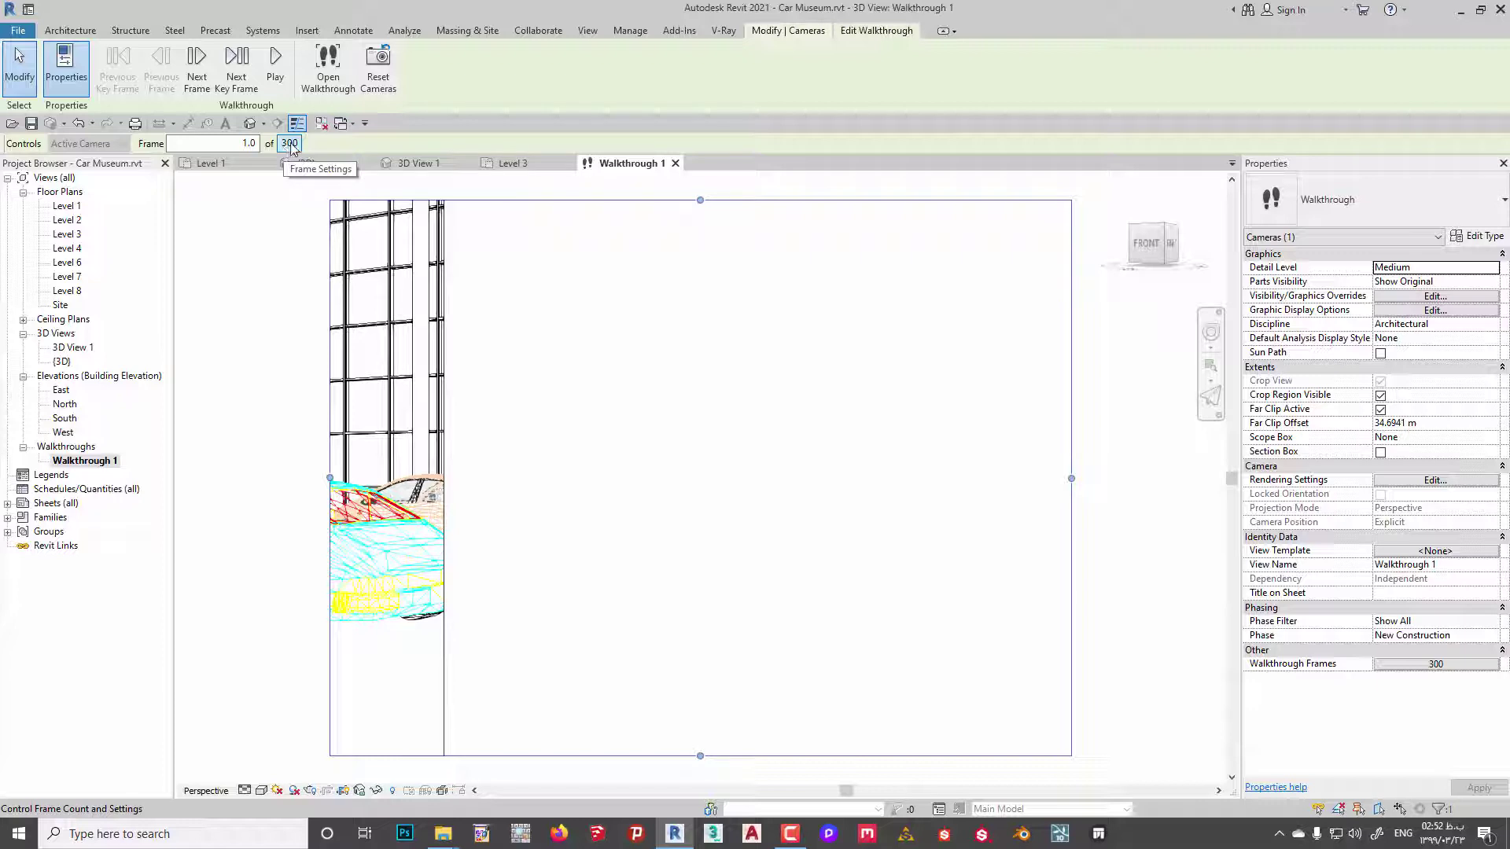
Step the Walkthrough 1 animation forward three frames.
left_click(290, 145)
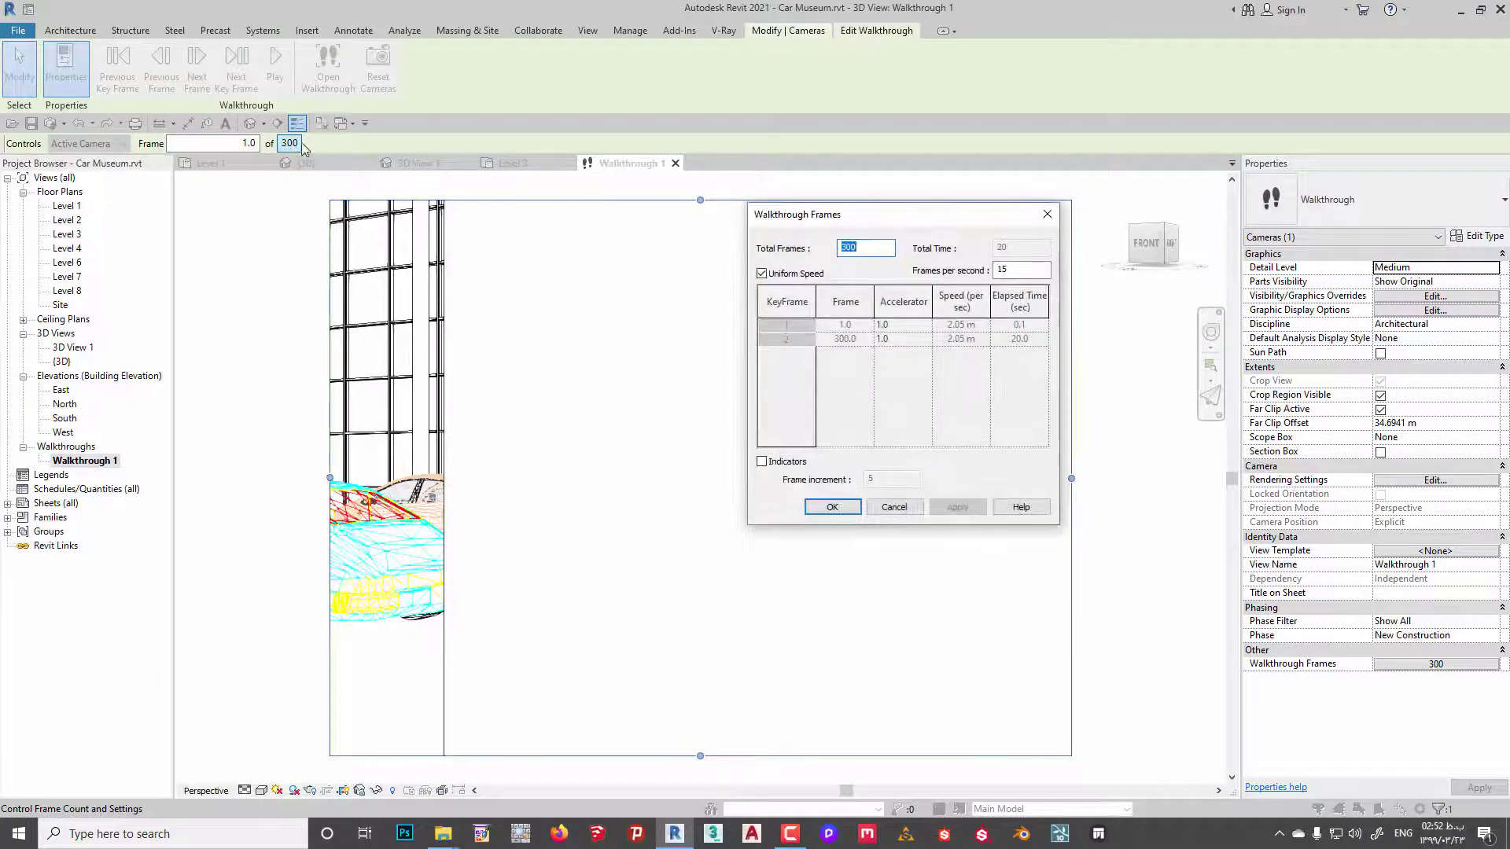
left_click(1046, 214)
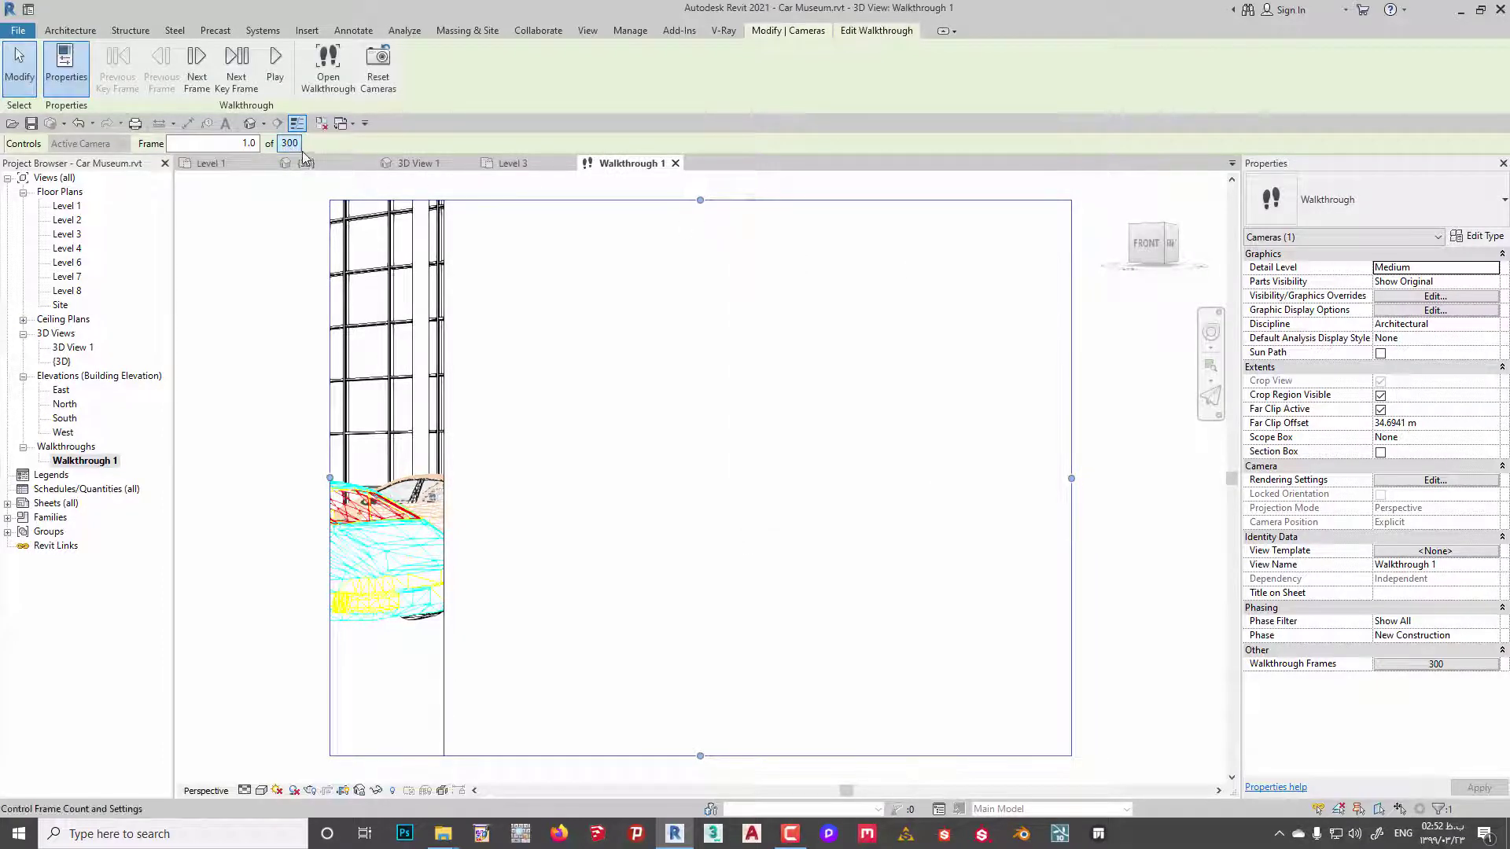
left_click(196, 79)
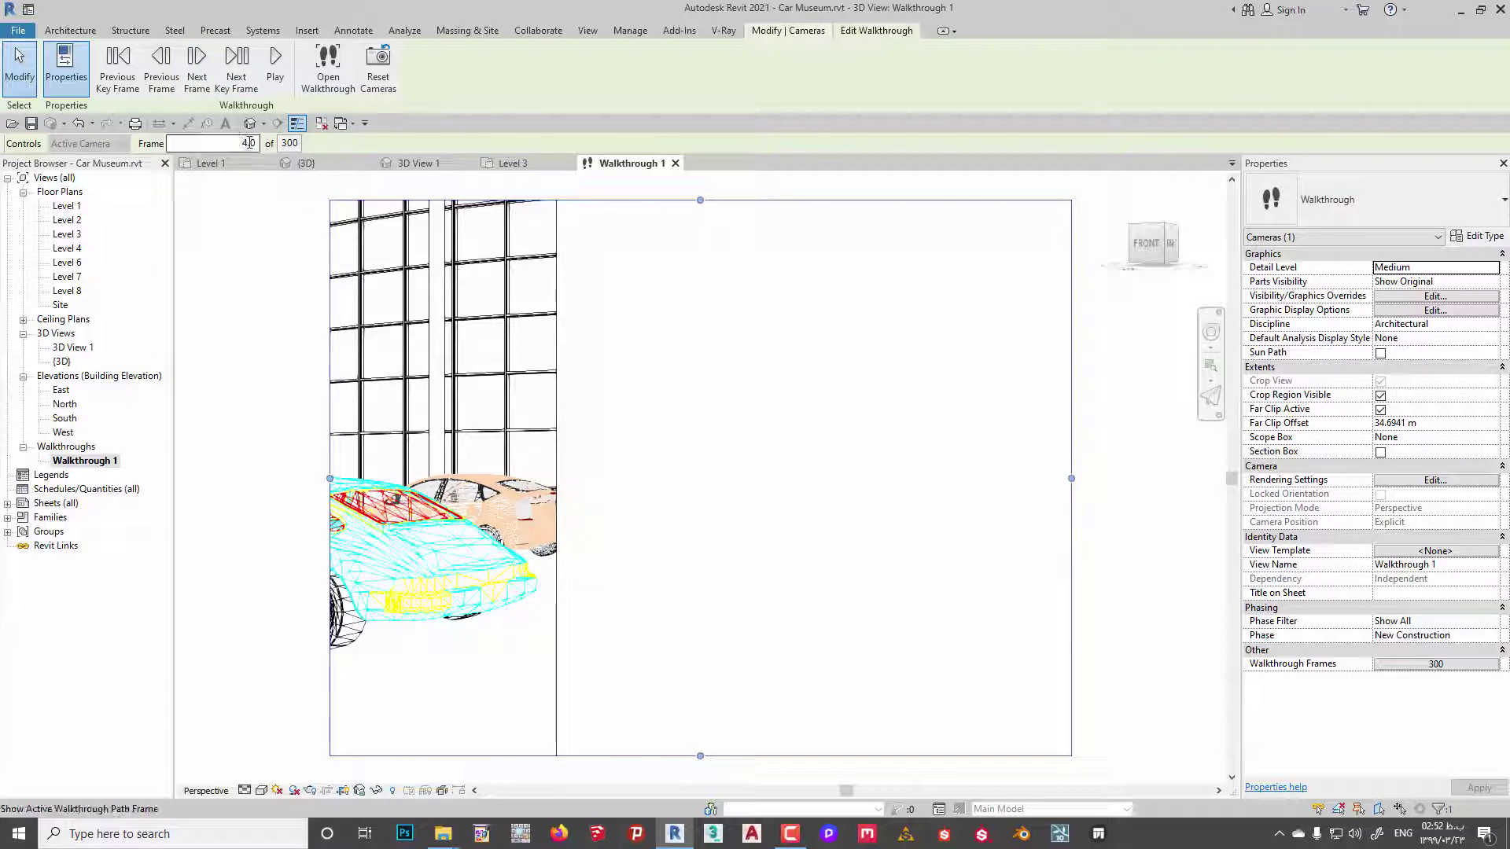
left_click(196, 78)
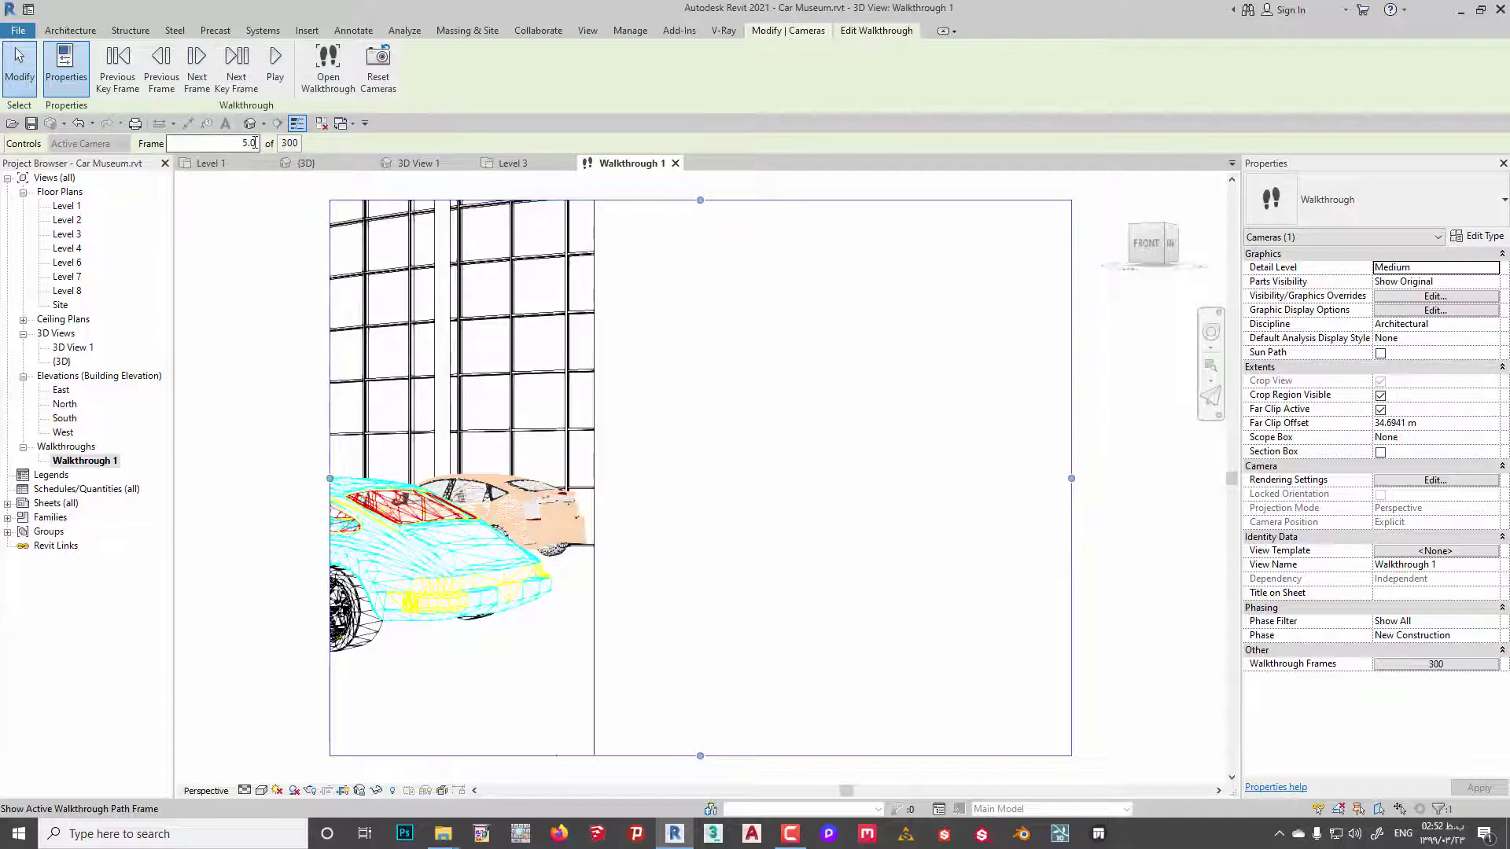
left_click(196, 78)
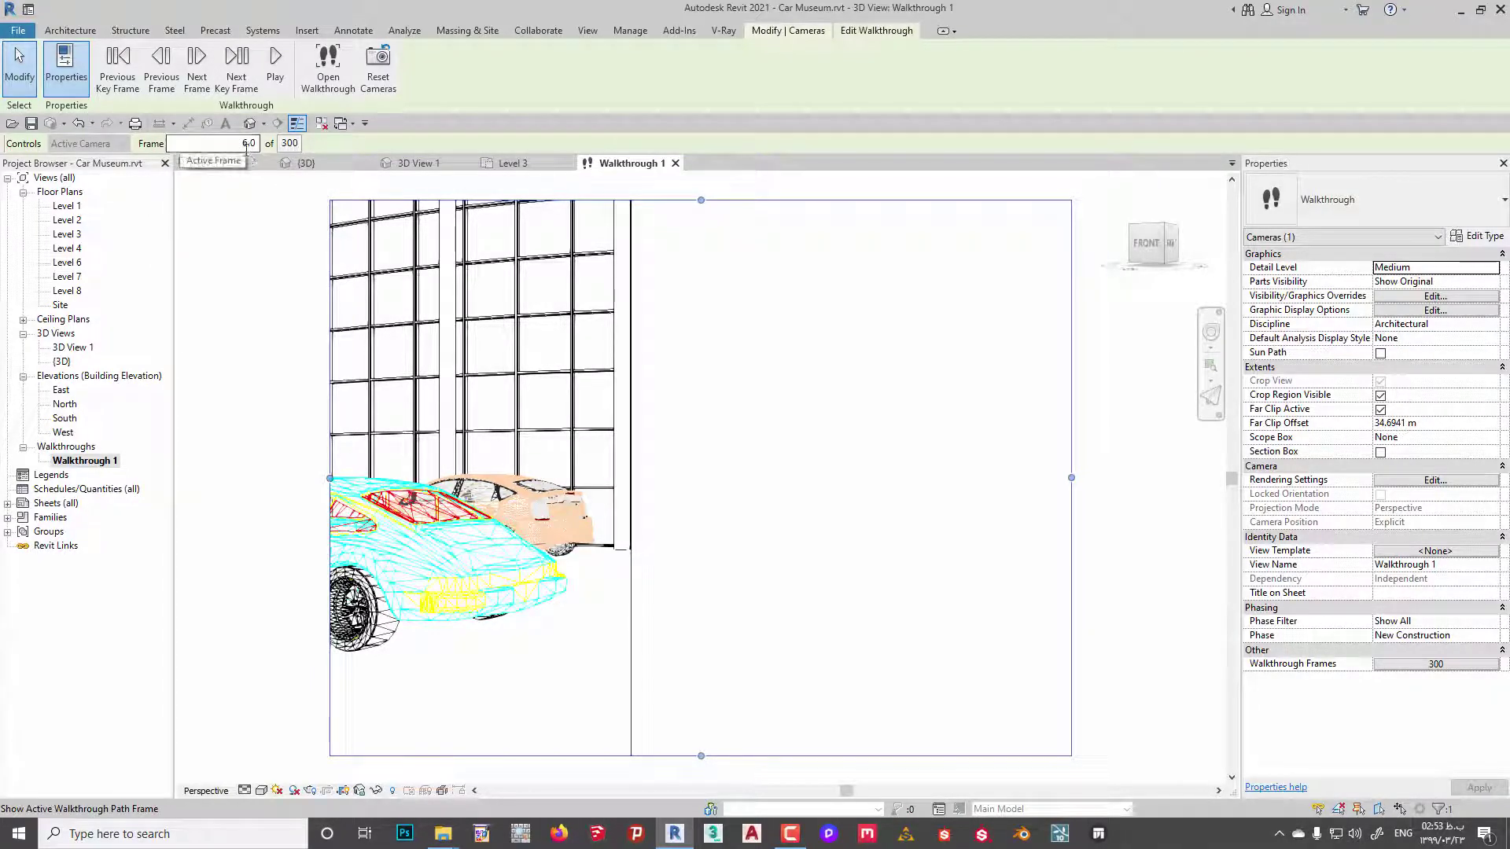
Set the walkthrough to 60 frames per second with uniform speed and apply it.
left_click(290, 143)
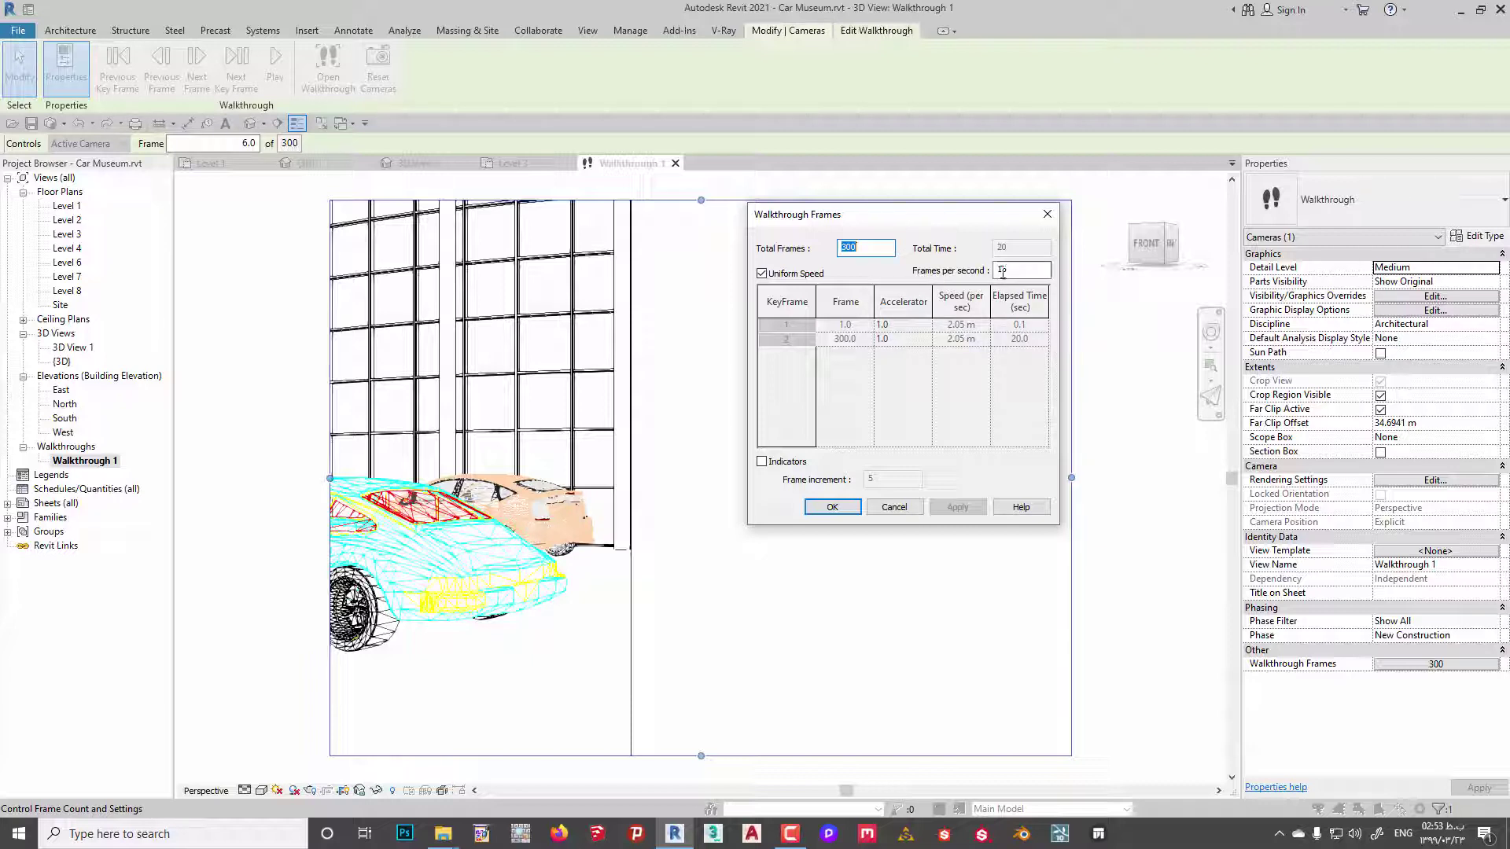
double_click(1002, 270)
type("60")
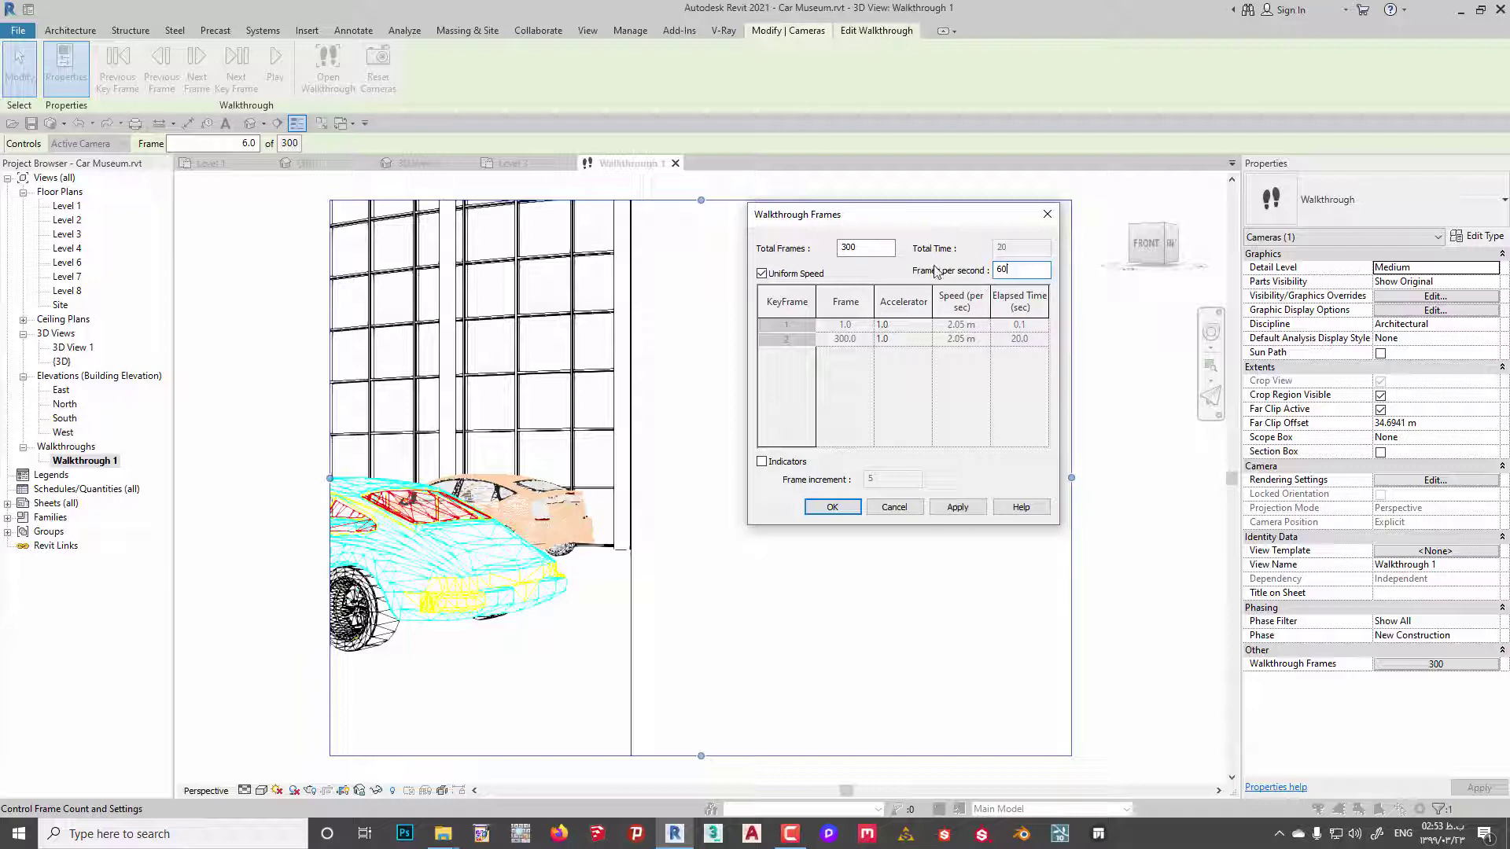
left_click(865, 247)
left_click(761, 273)
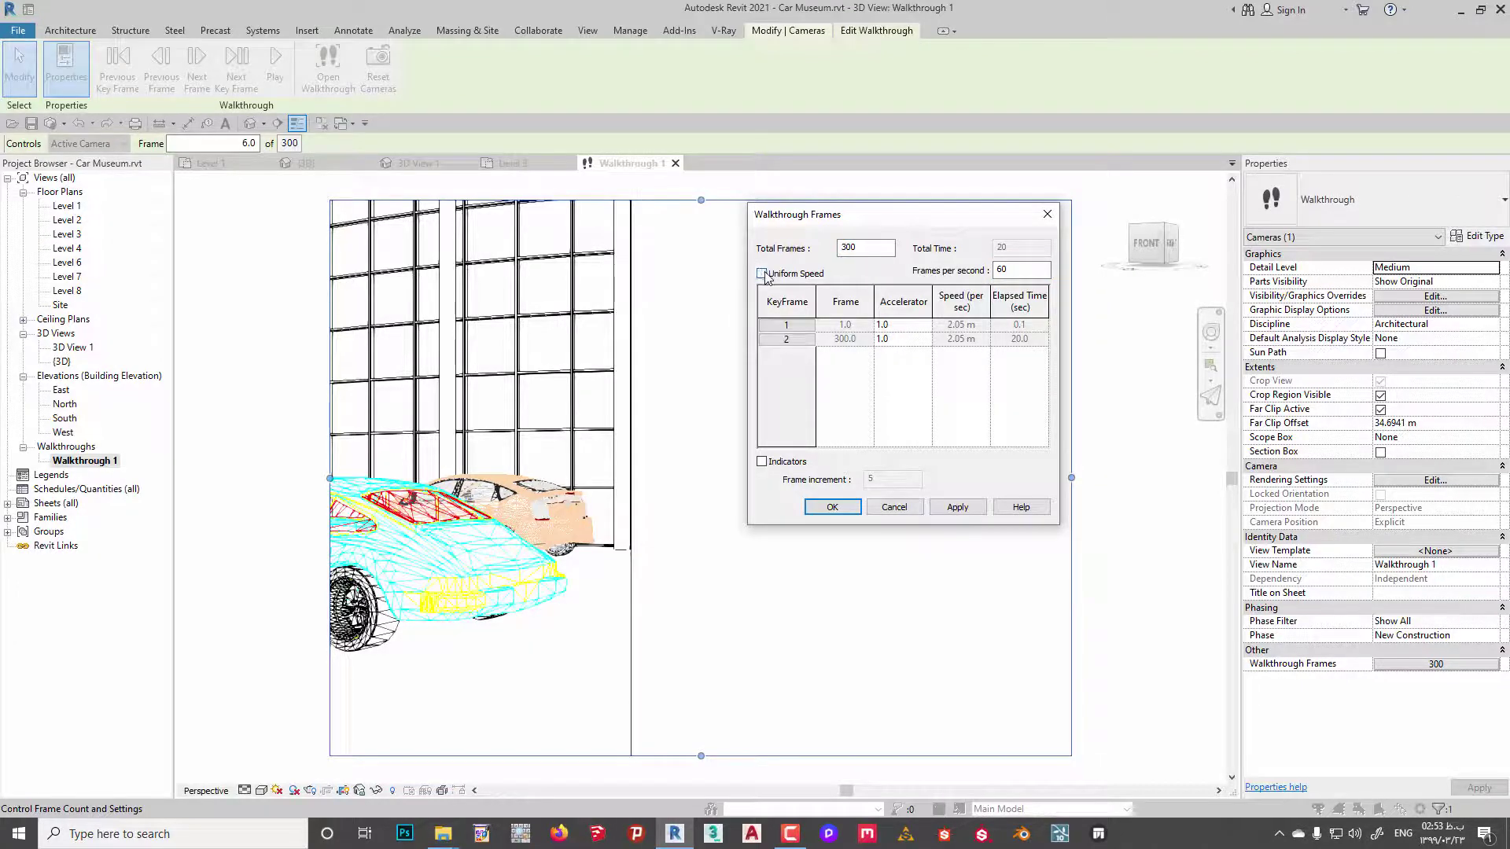
left_click(956, 507)
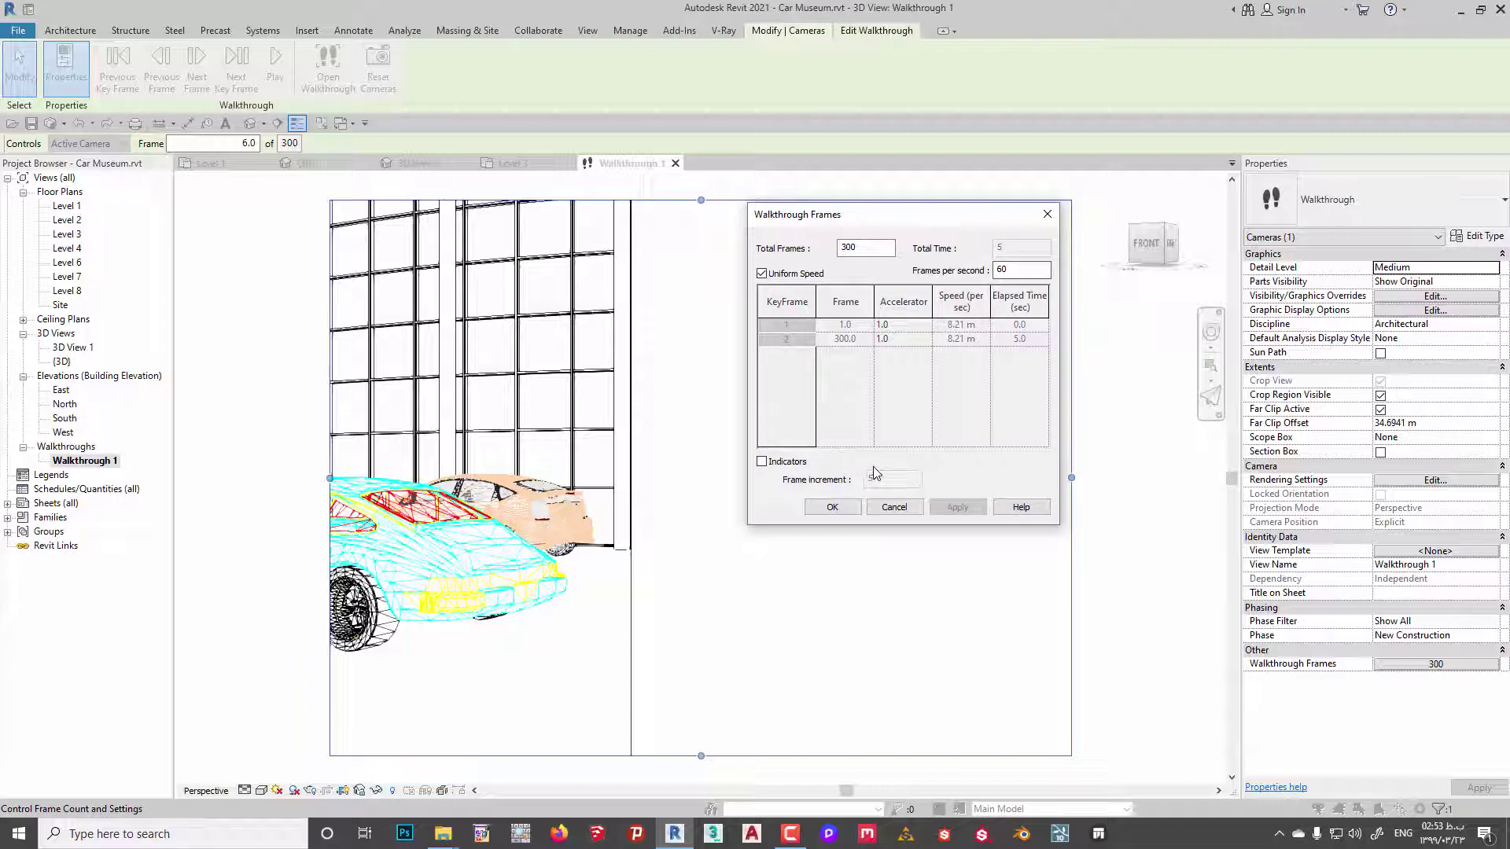
left_click(996, 268)
key("XF86Calculator")
Compute 10 × 60 = 600 in Windows Calculator, then close it.
left_click_drag(309, 179, 337, 121)
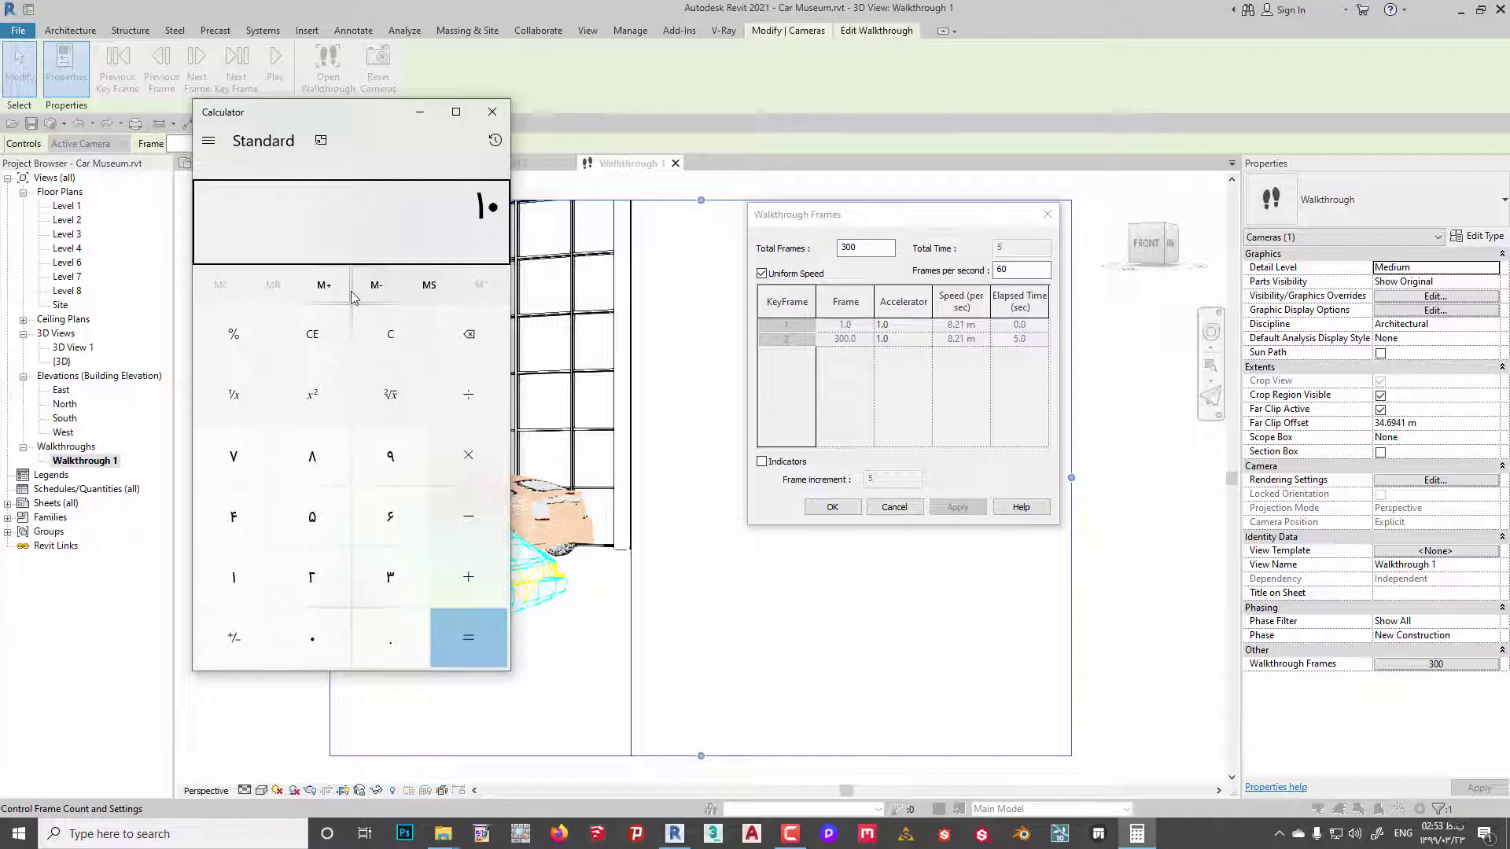
type("60")
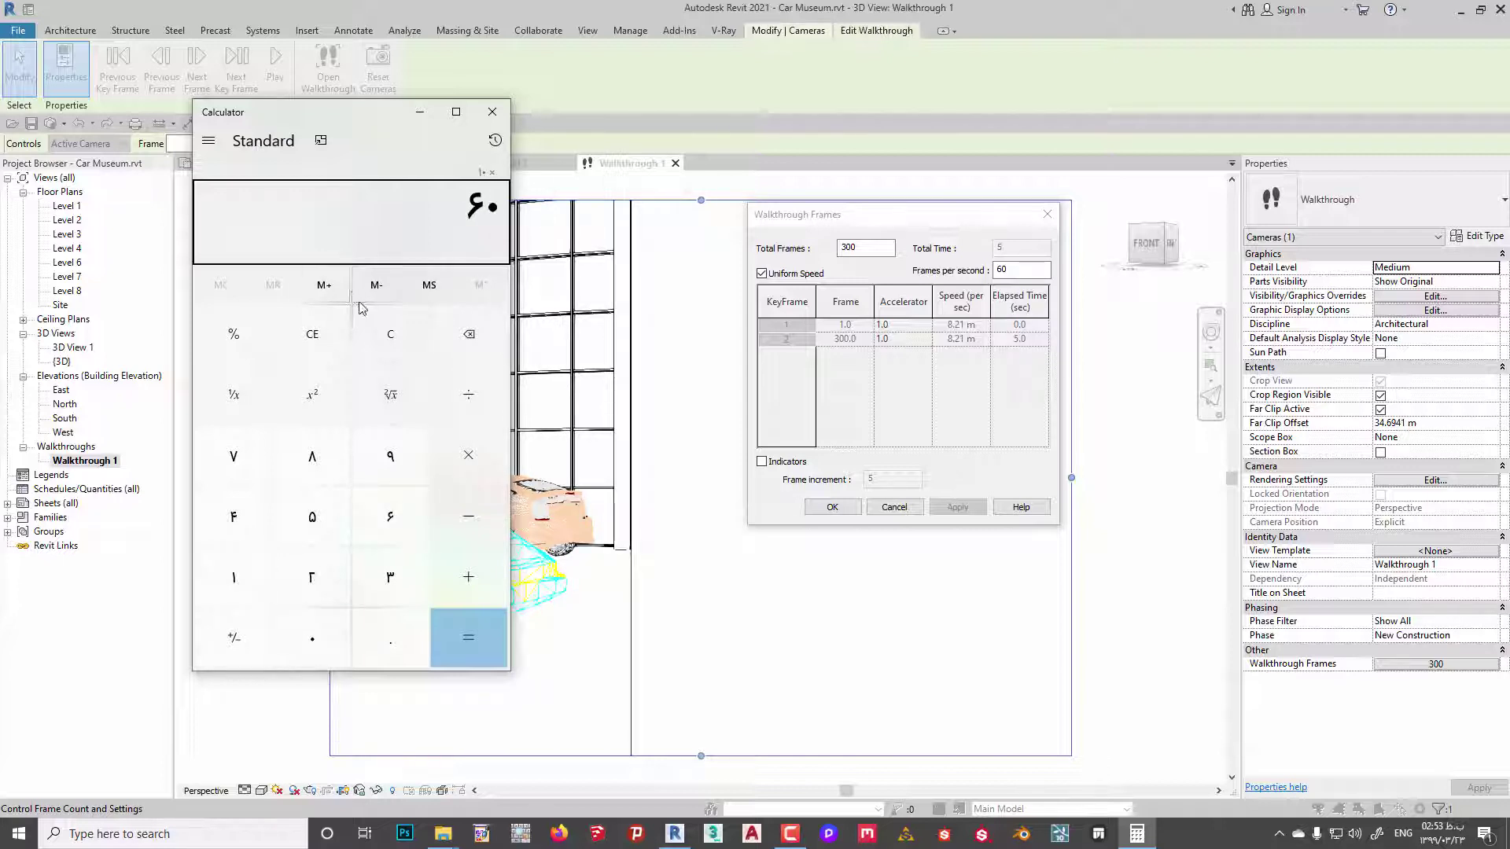
left_click(463, 641)
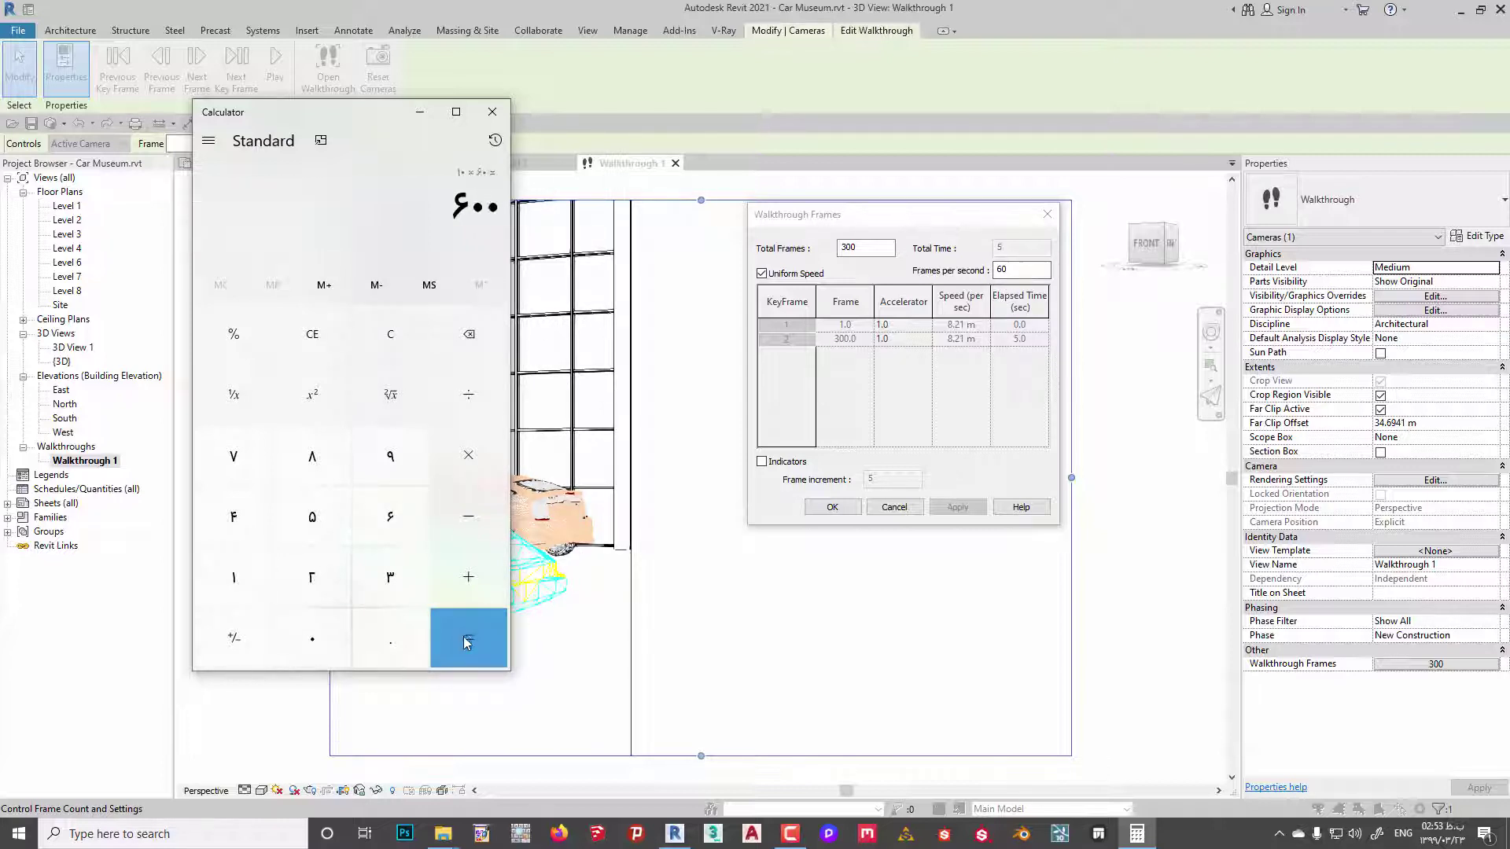
left_click(492, 112)
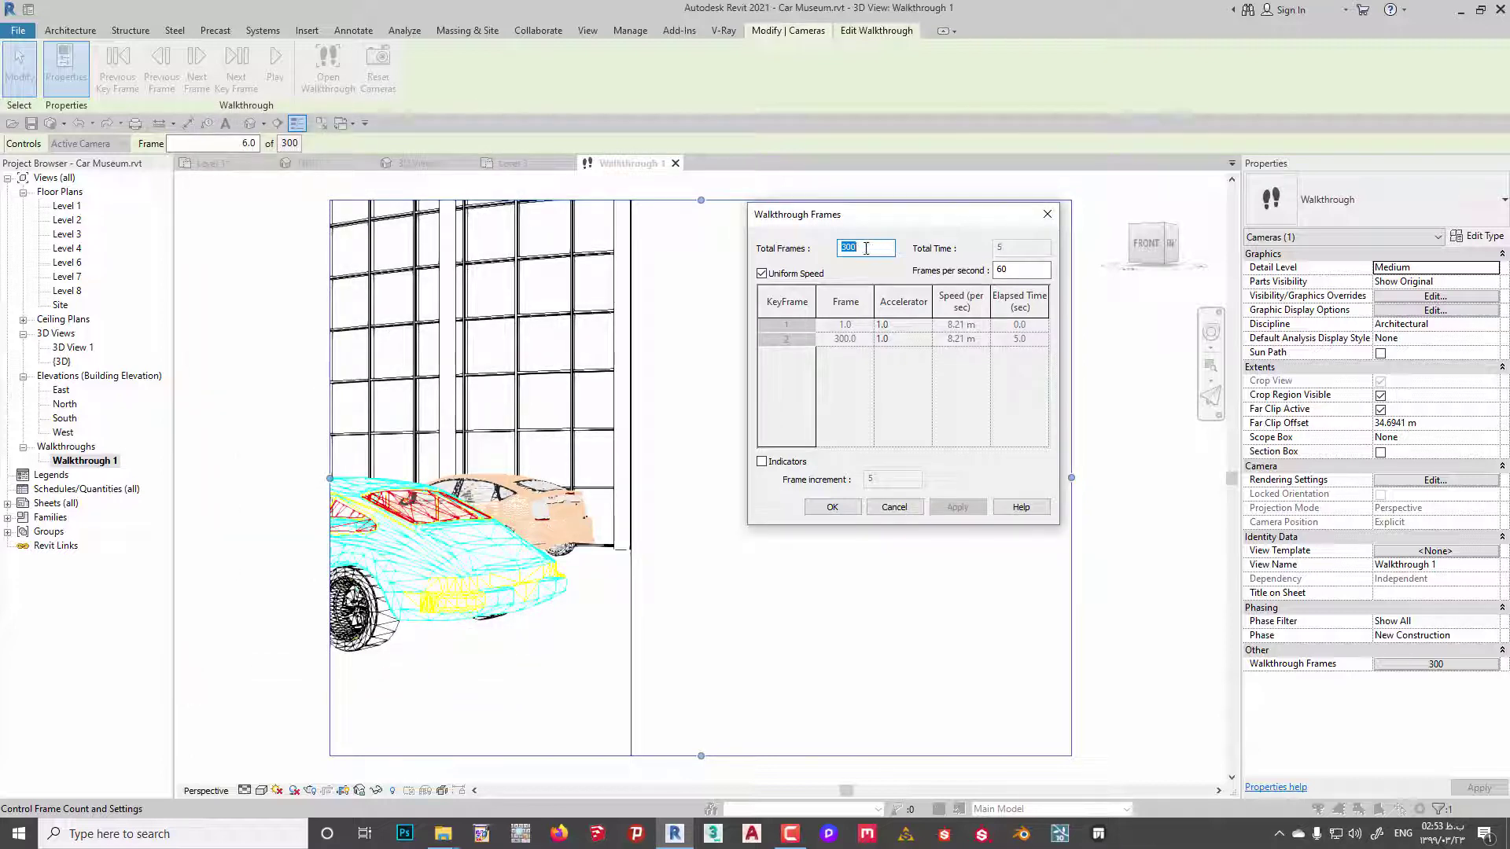
Apply 600 total frames to Walkthrough 1 for a 10-second run at 60 fps.
type("600")
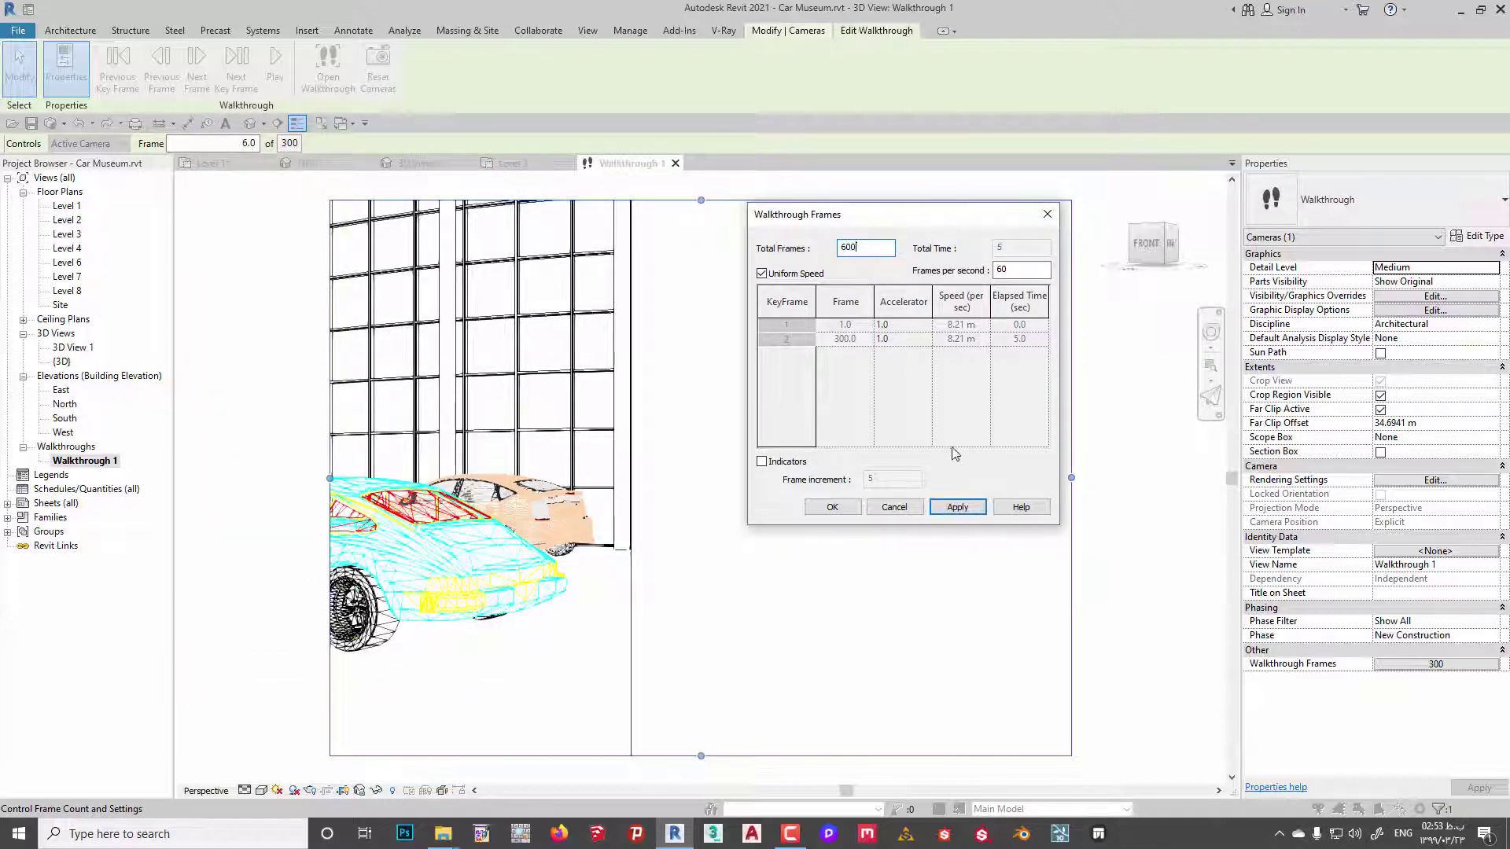
left_click(954, 508)
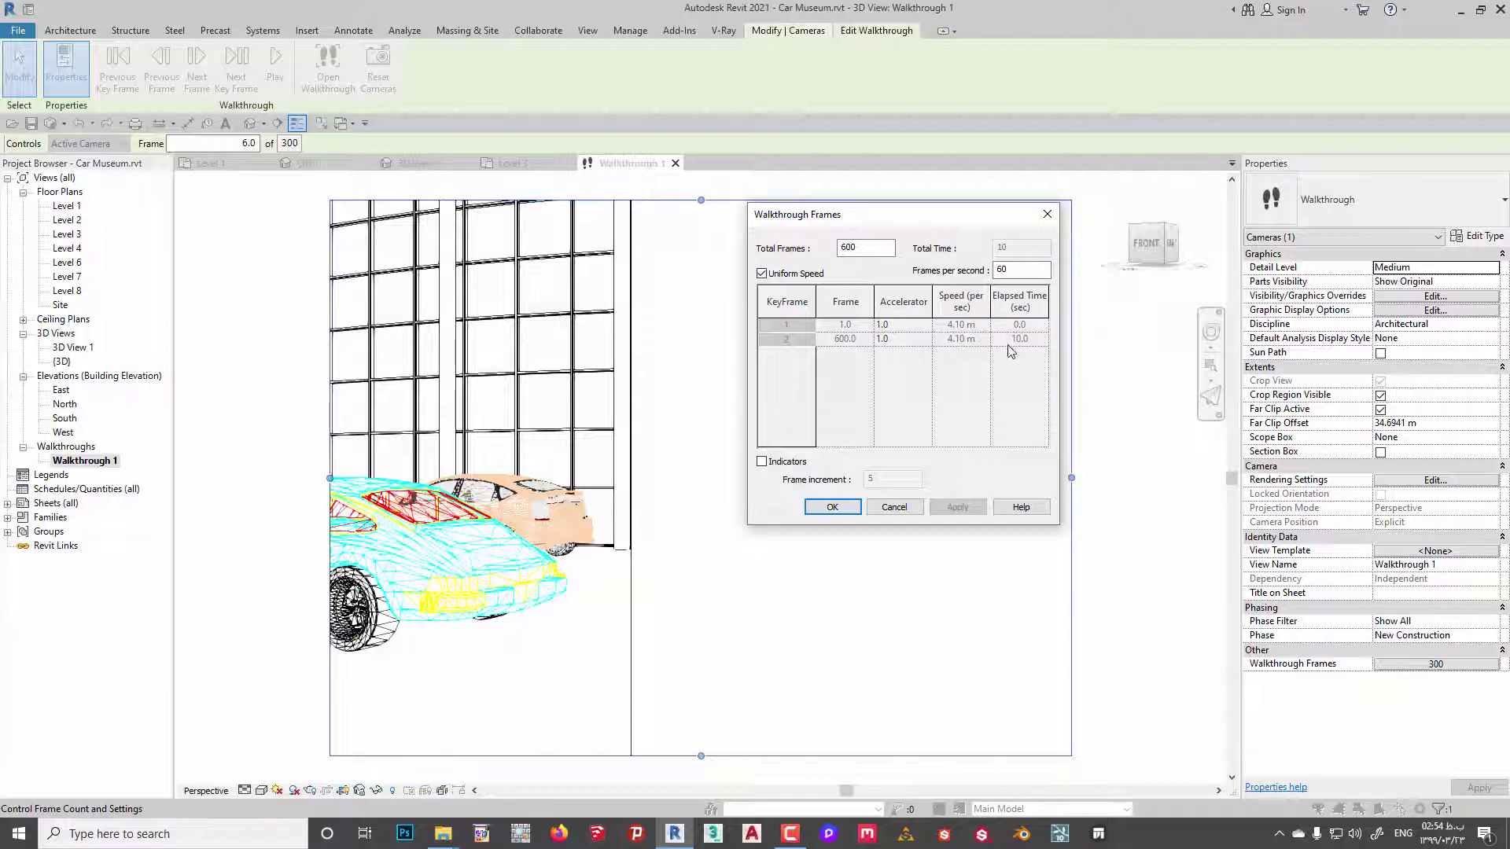
left_click(851, 509)
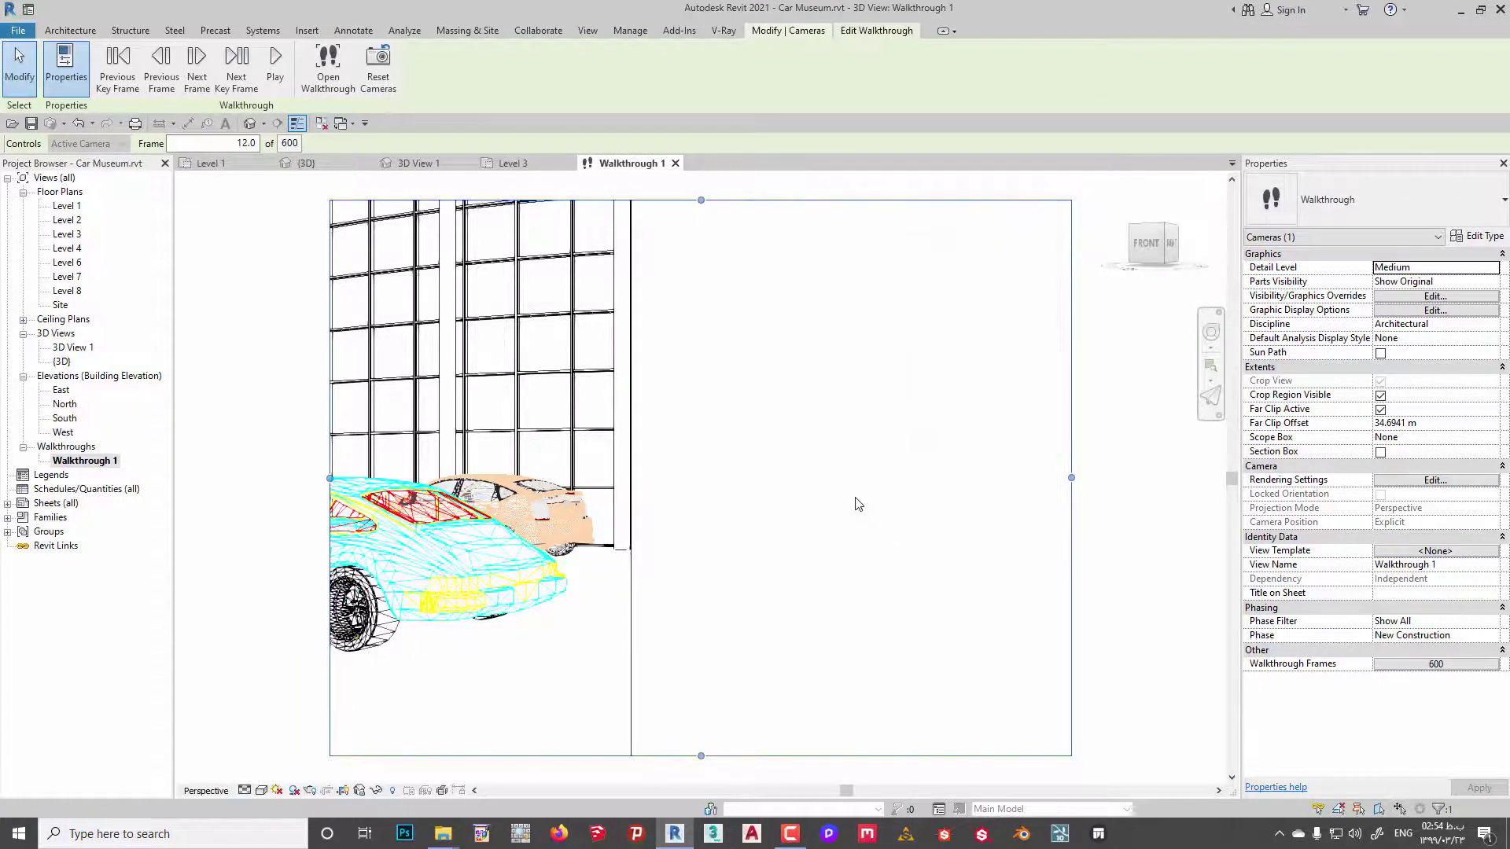
left_click(283, 76)
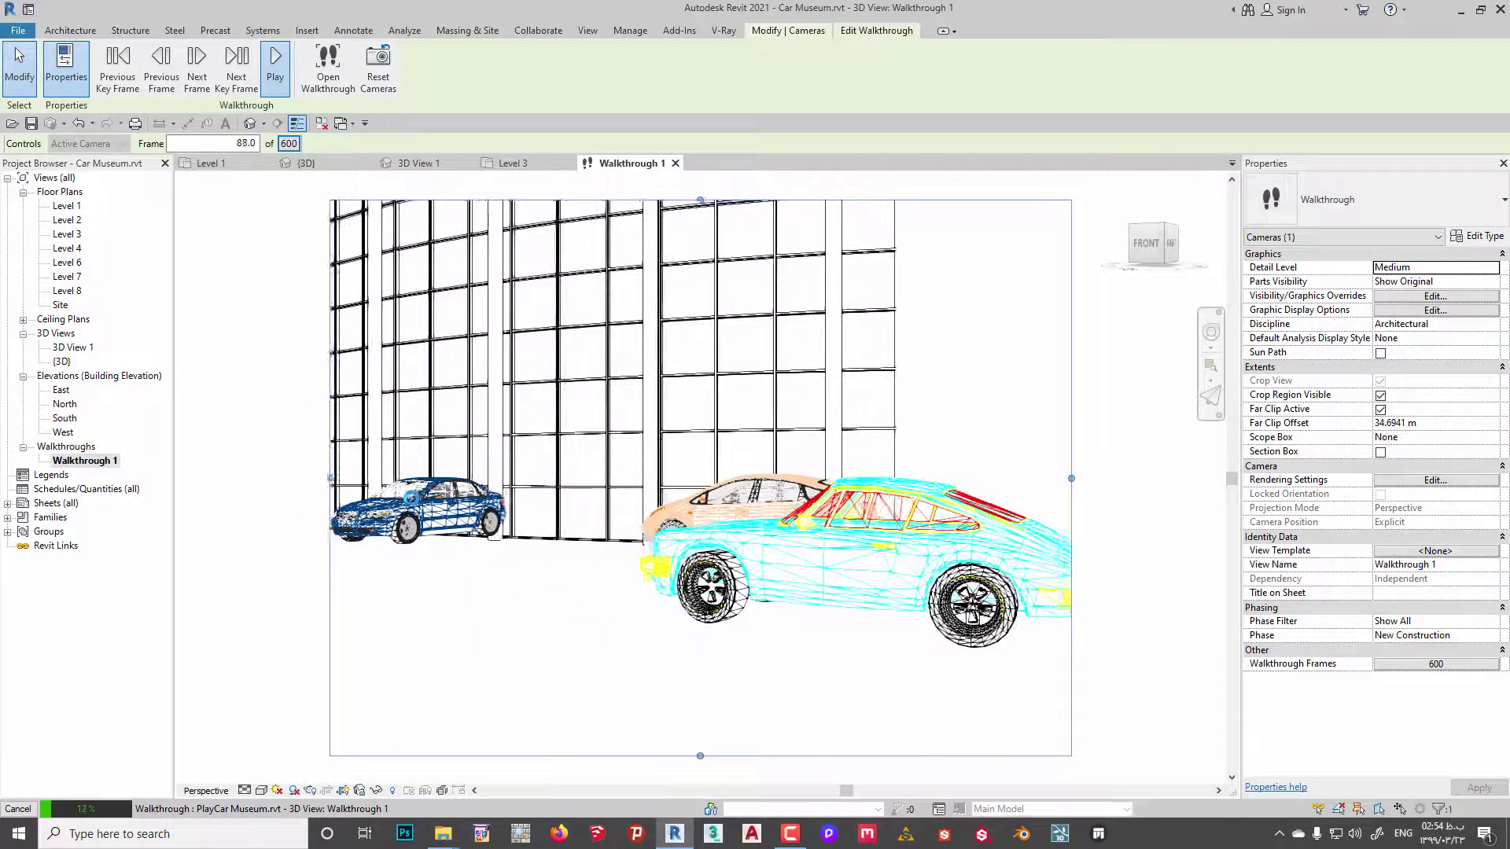
key("Escape")
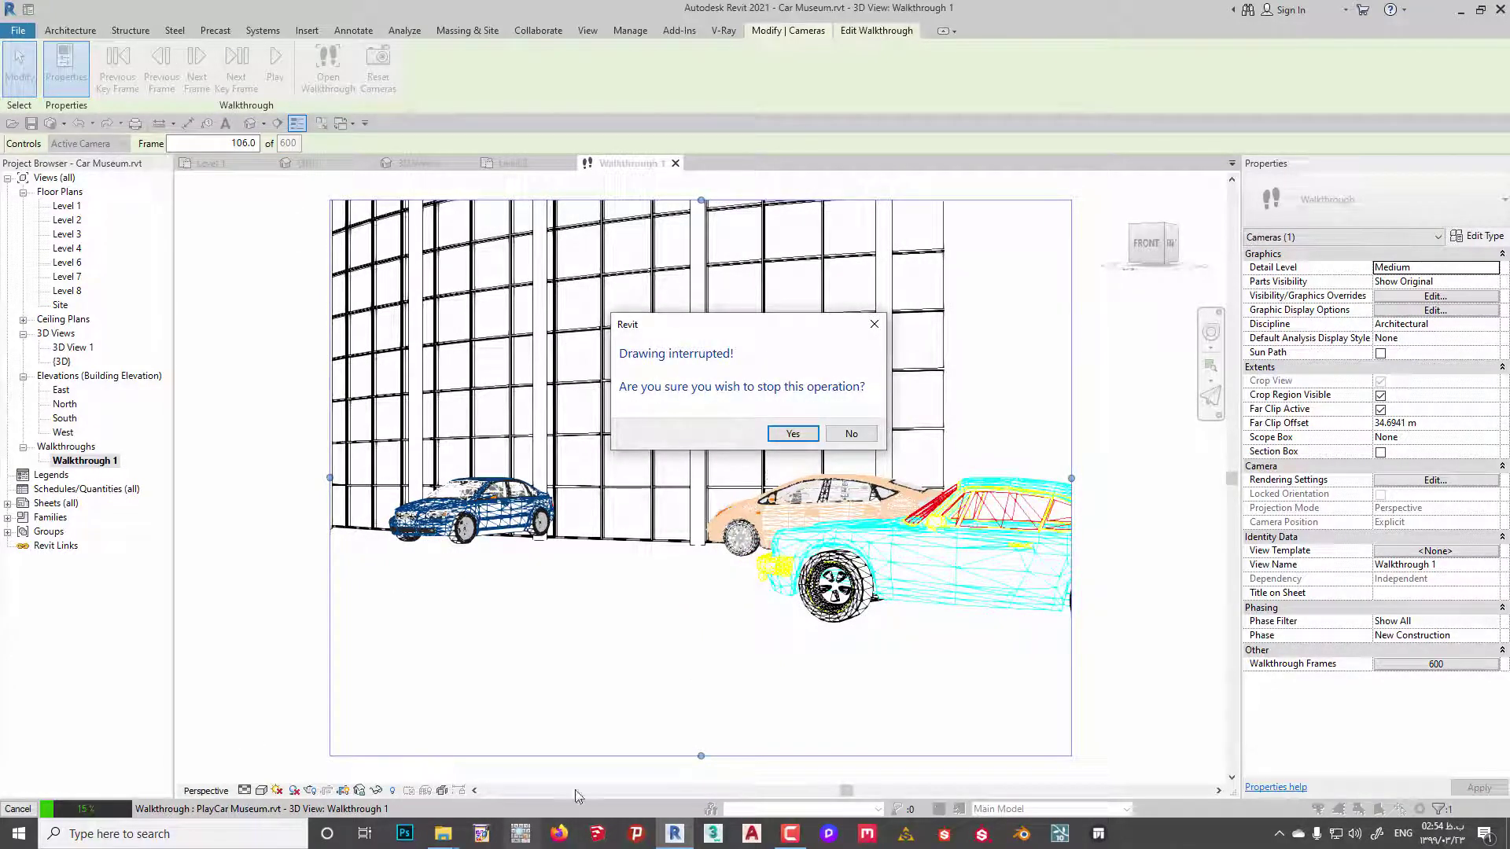
left_click(791, 433)
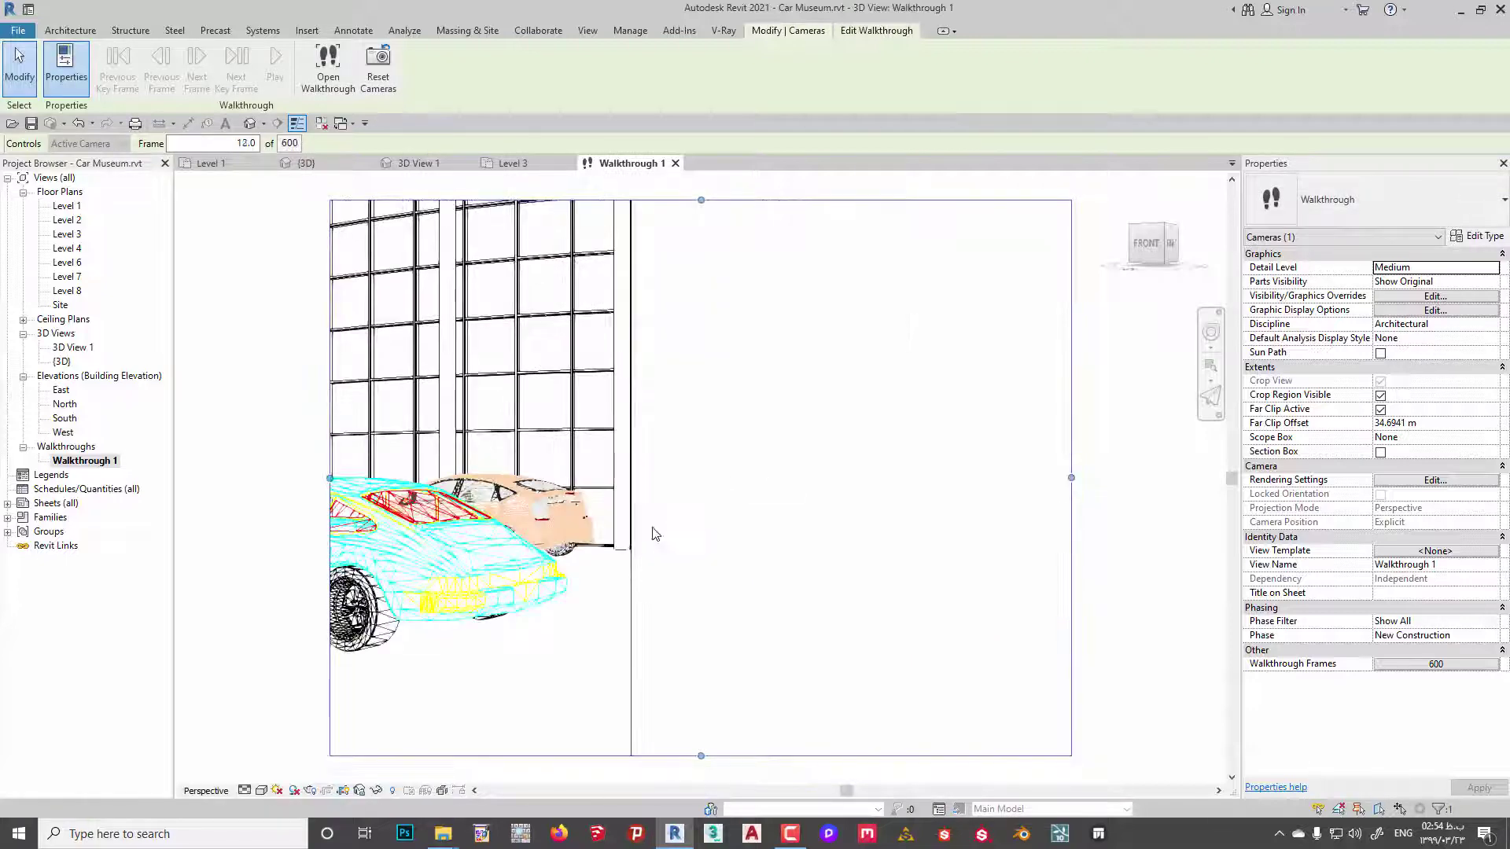
Reveal hidden elements, unhide the circular mass platform in this view, then turn reveal off.
left_click(391, 790)
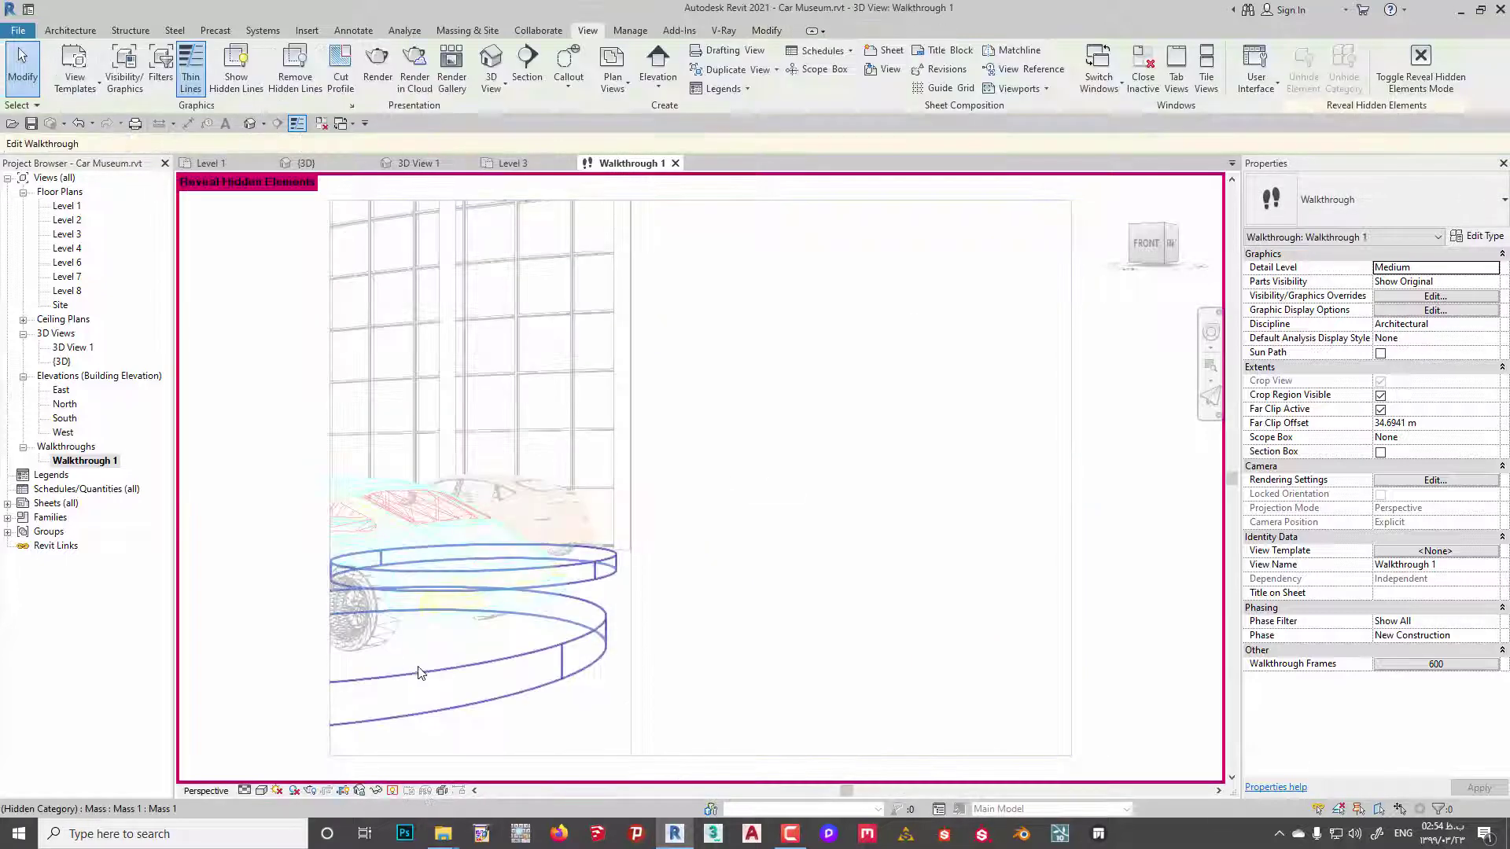
left_click(422, 668)
right_click(427, 191)
mouse_move(483, 356)
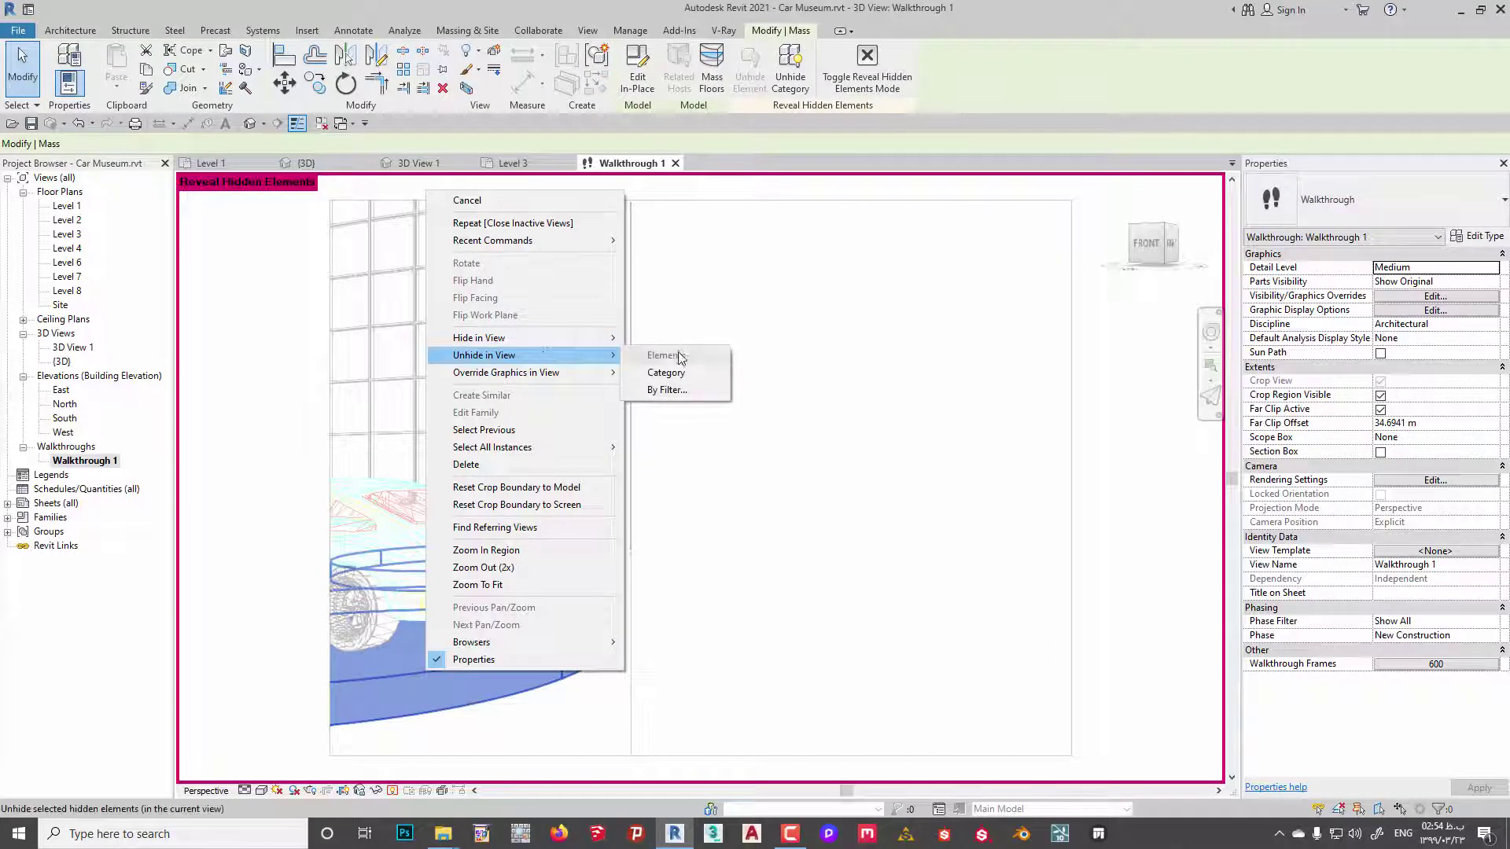
left_click(661, 356)
left_click(393, 791)
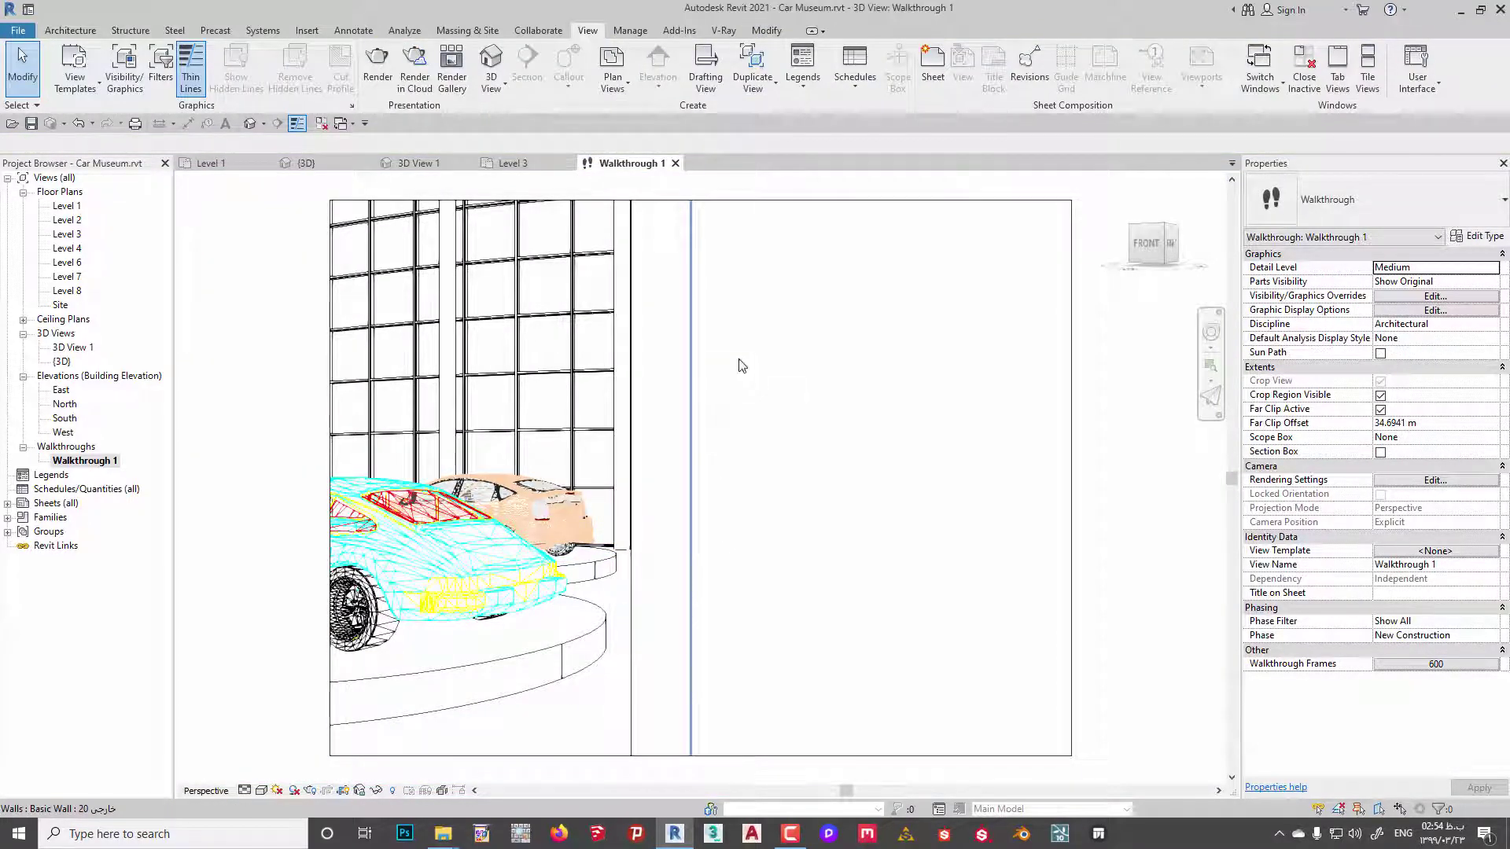
Turn on shadows and switch Walkthrough 1 to the Realistic visual style.
left_click(293, 790)
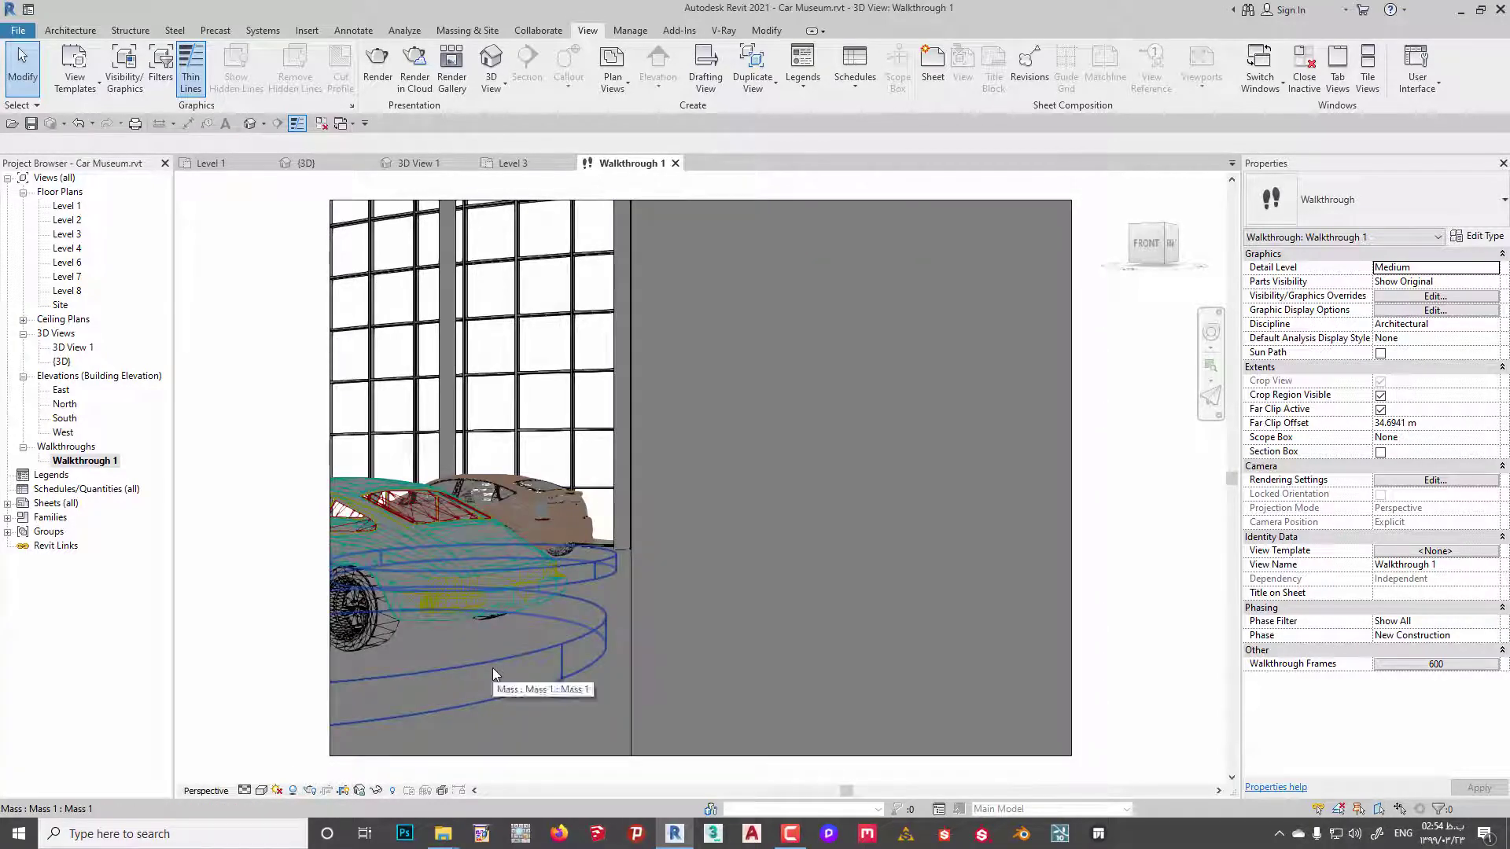
left_click(262, 791)
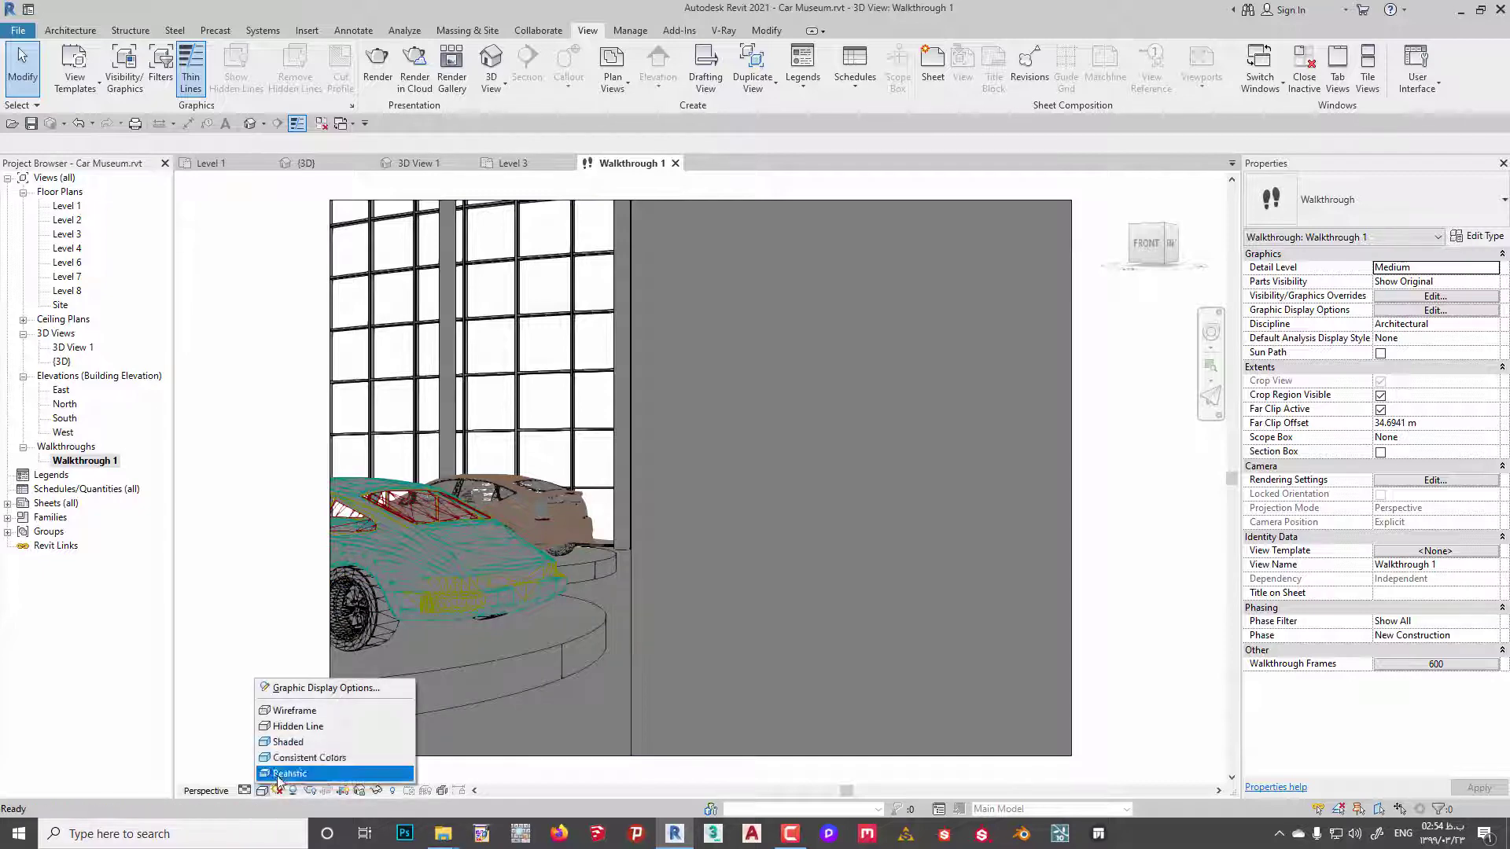
left_click(299, 756)
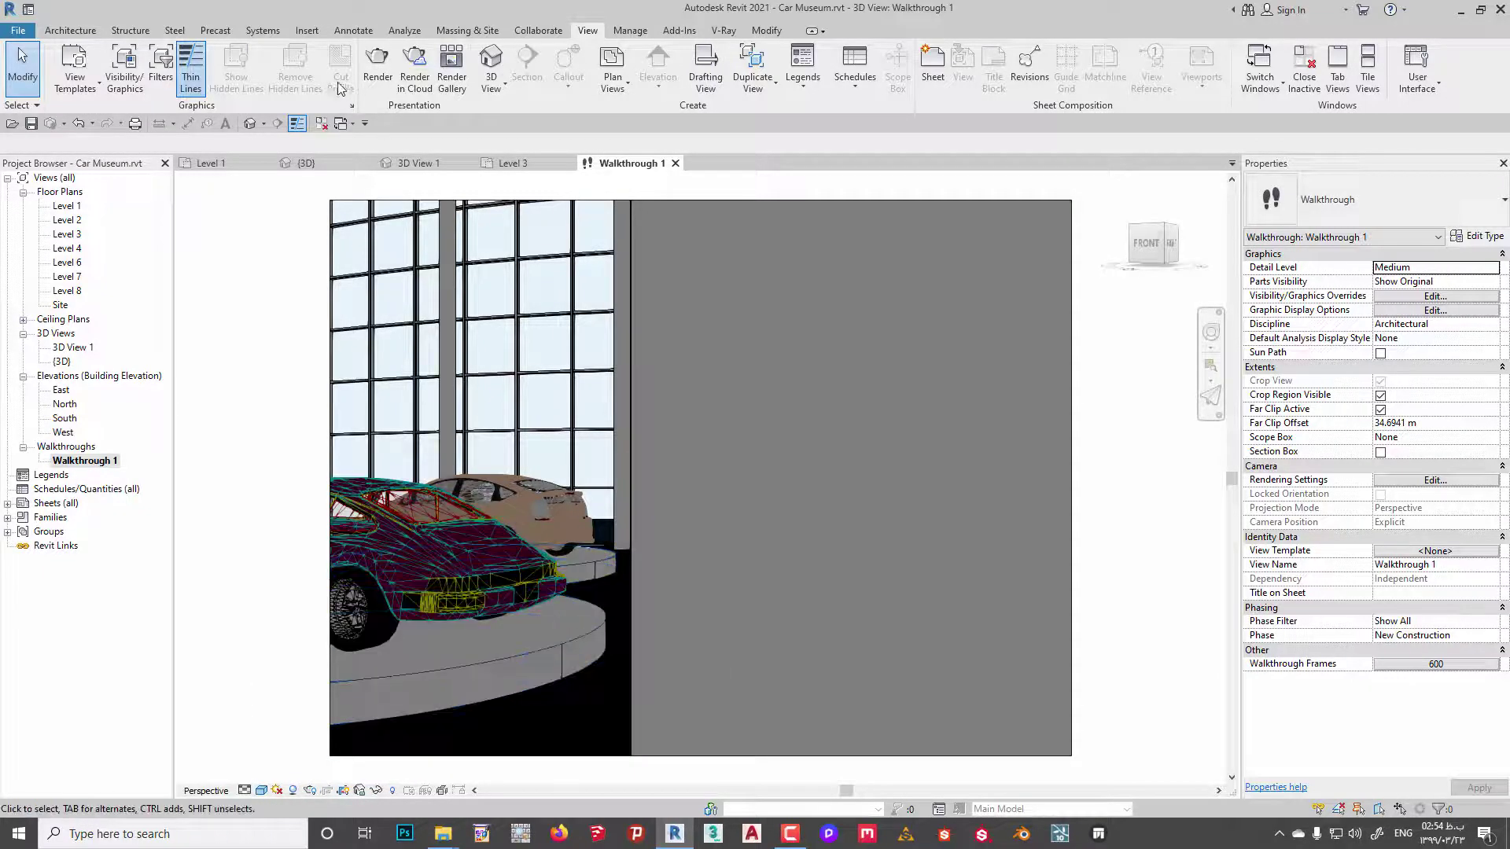
left_click(331, 401)
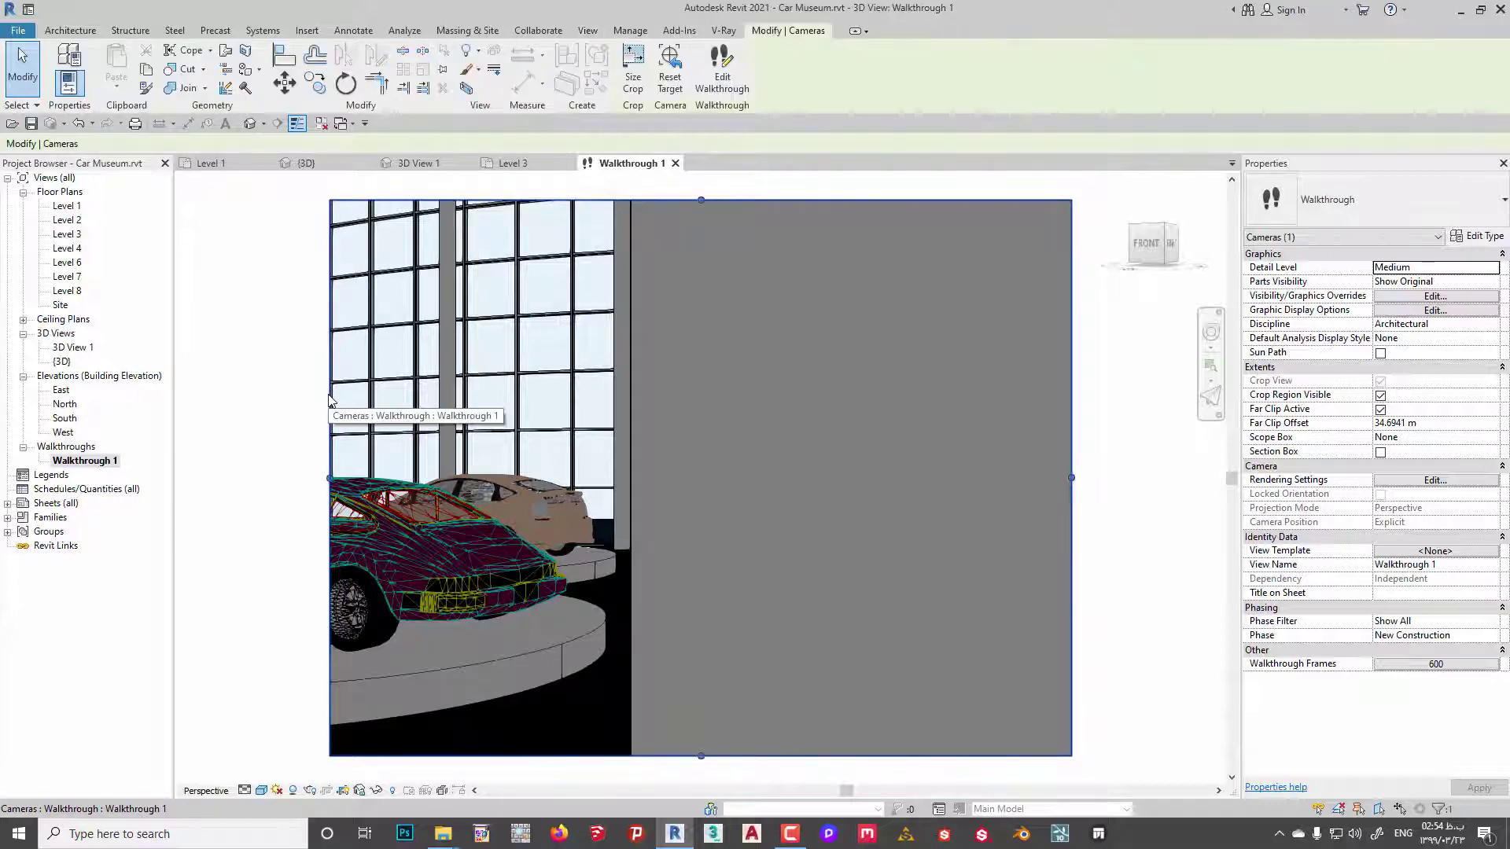
left_click(269, 388)
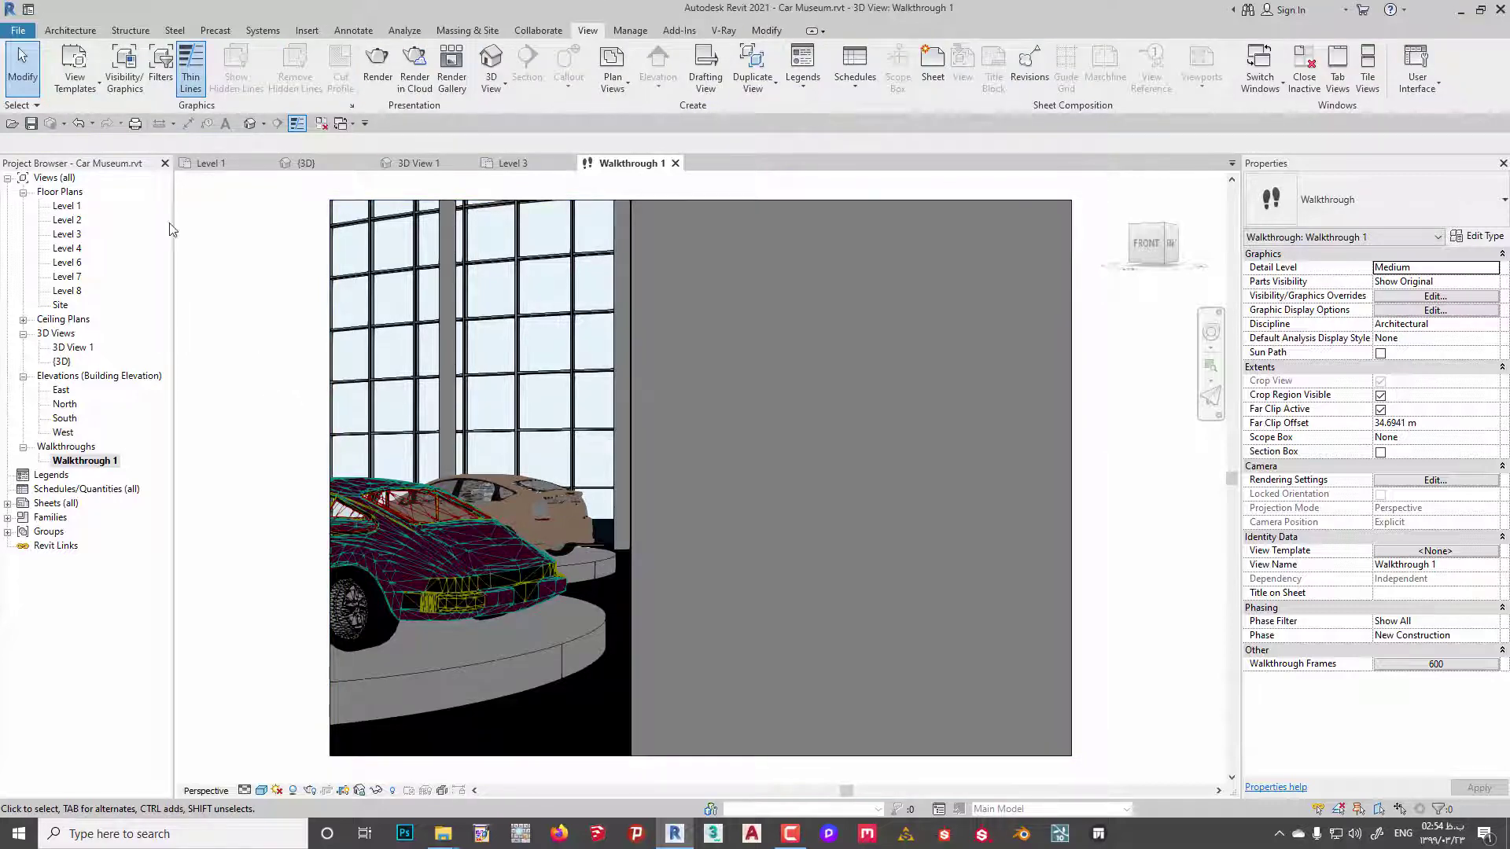
Attempt to export the walkthrough animation from Level 1, then reopen Walkthrough 1.
left_click(18, 30)
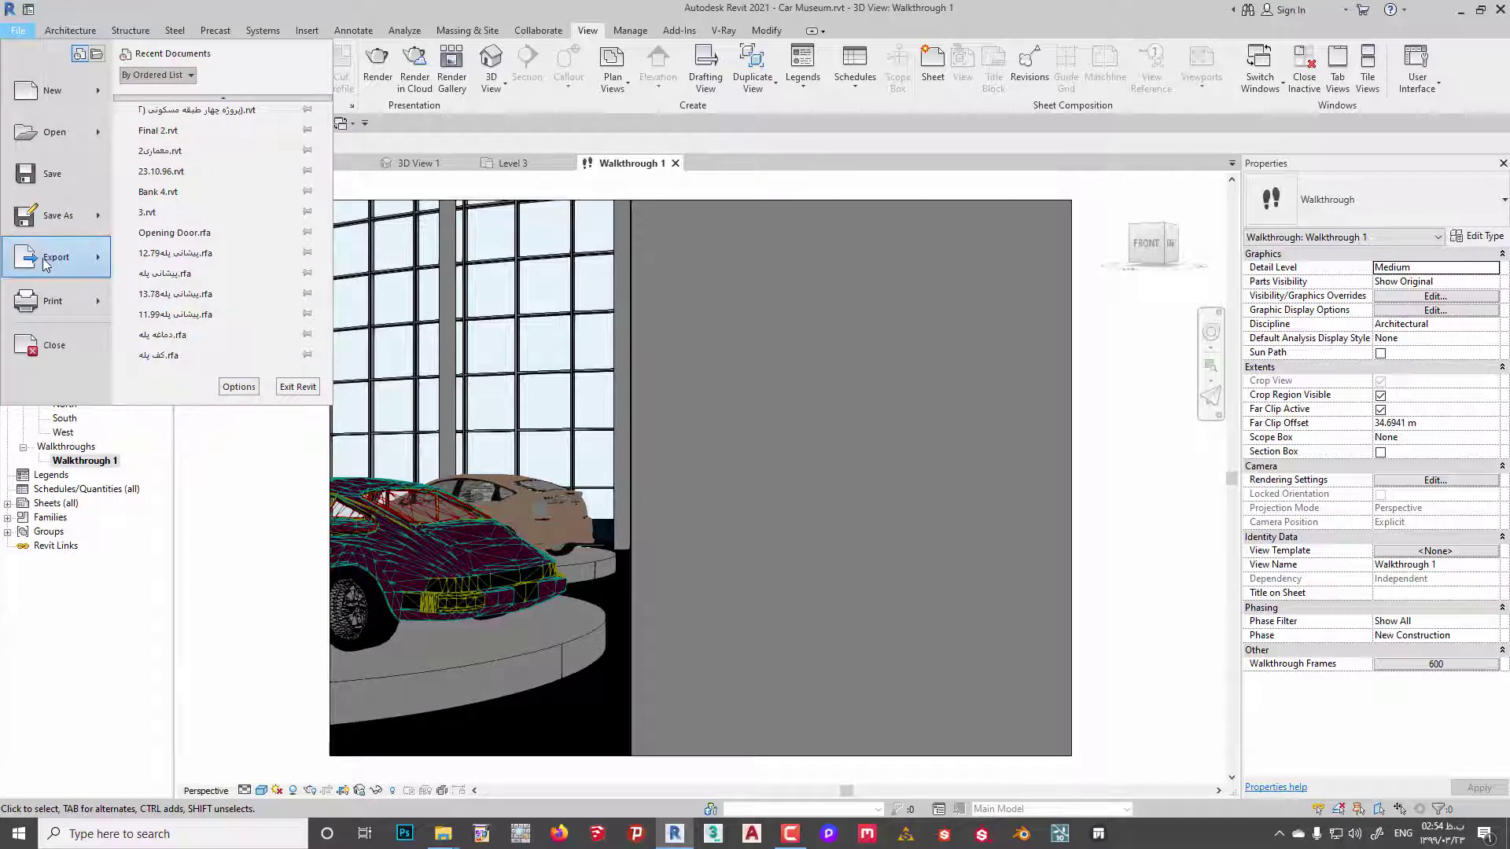
left_click(240, 495)
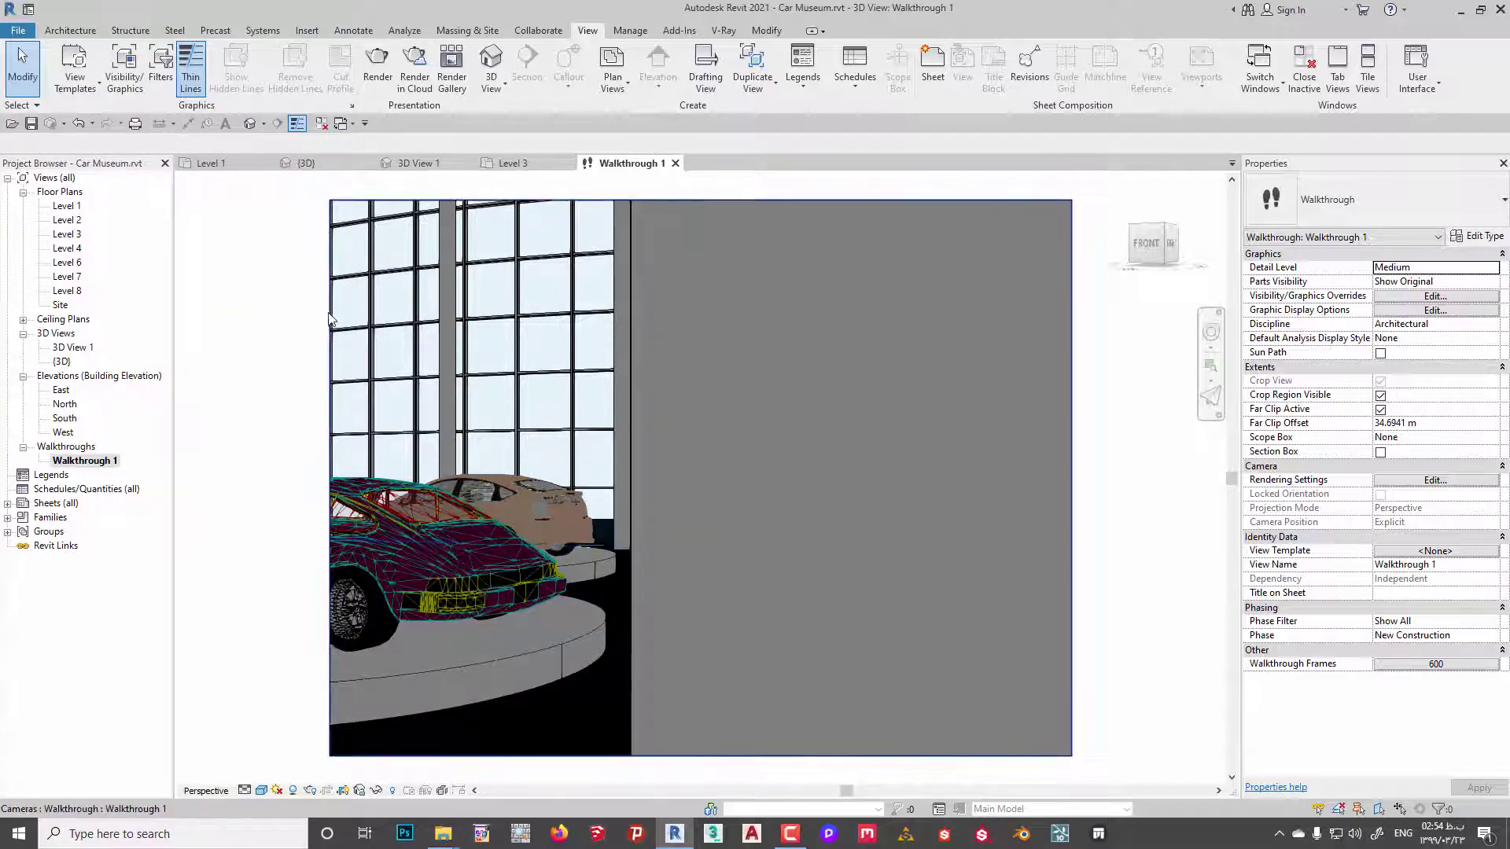
double_click(67, 206)
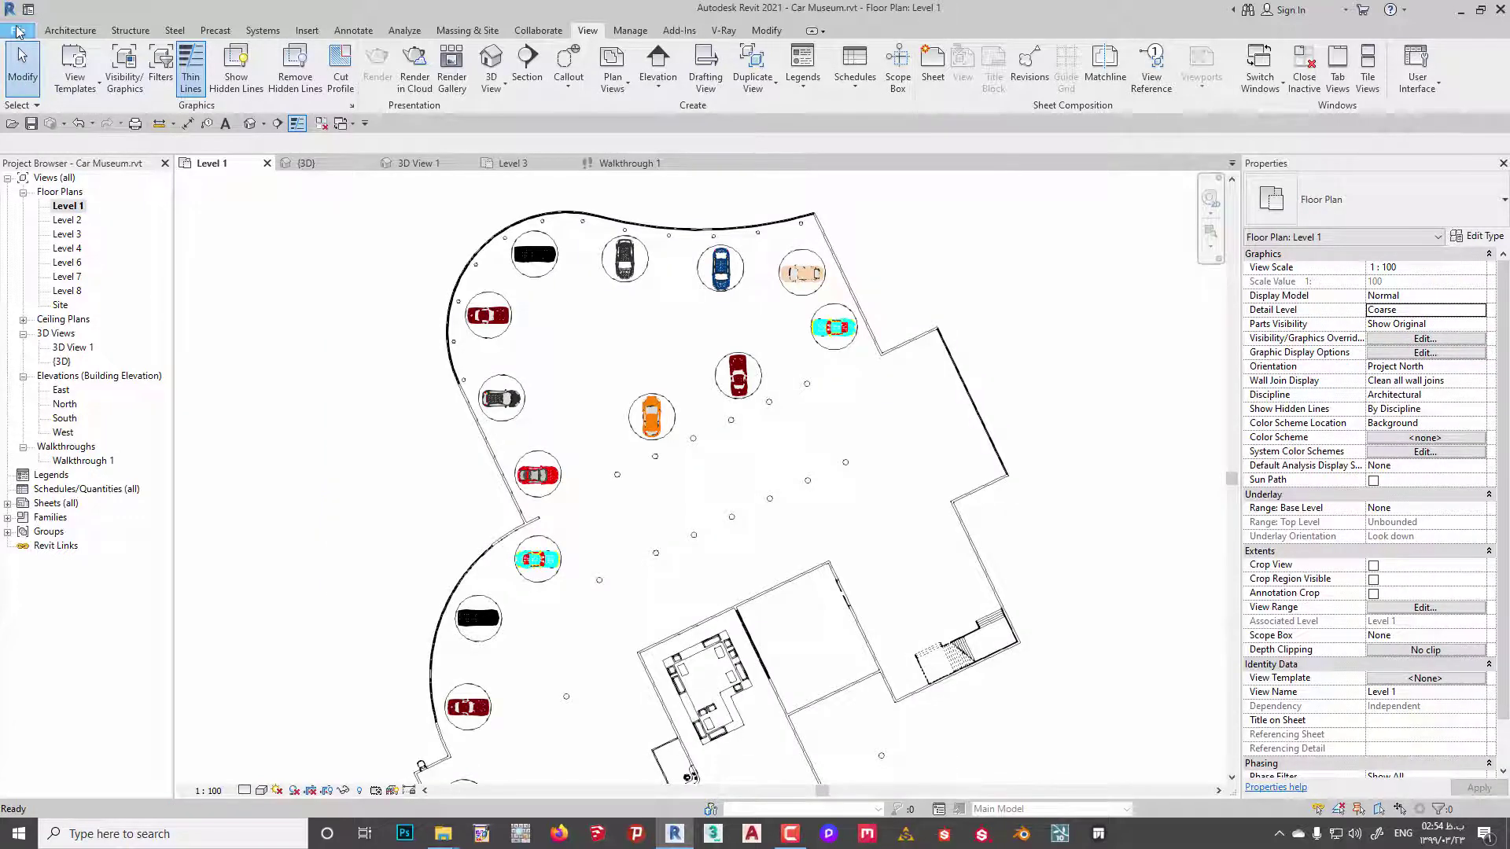
left_click(18, 29)
mouse_move(55, 257)
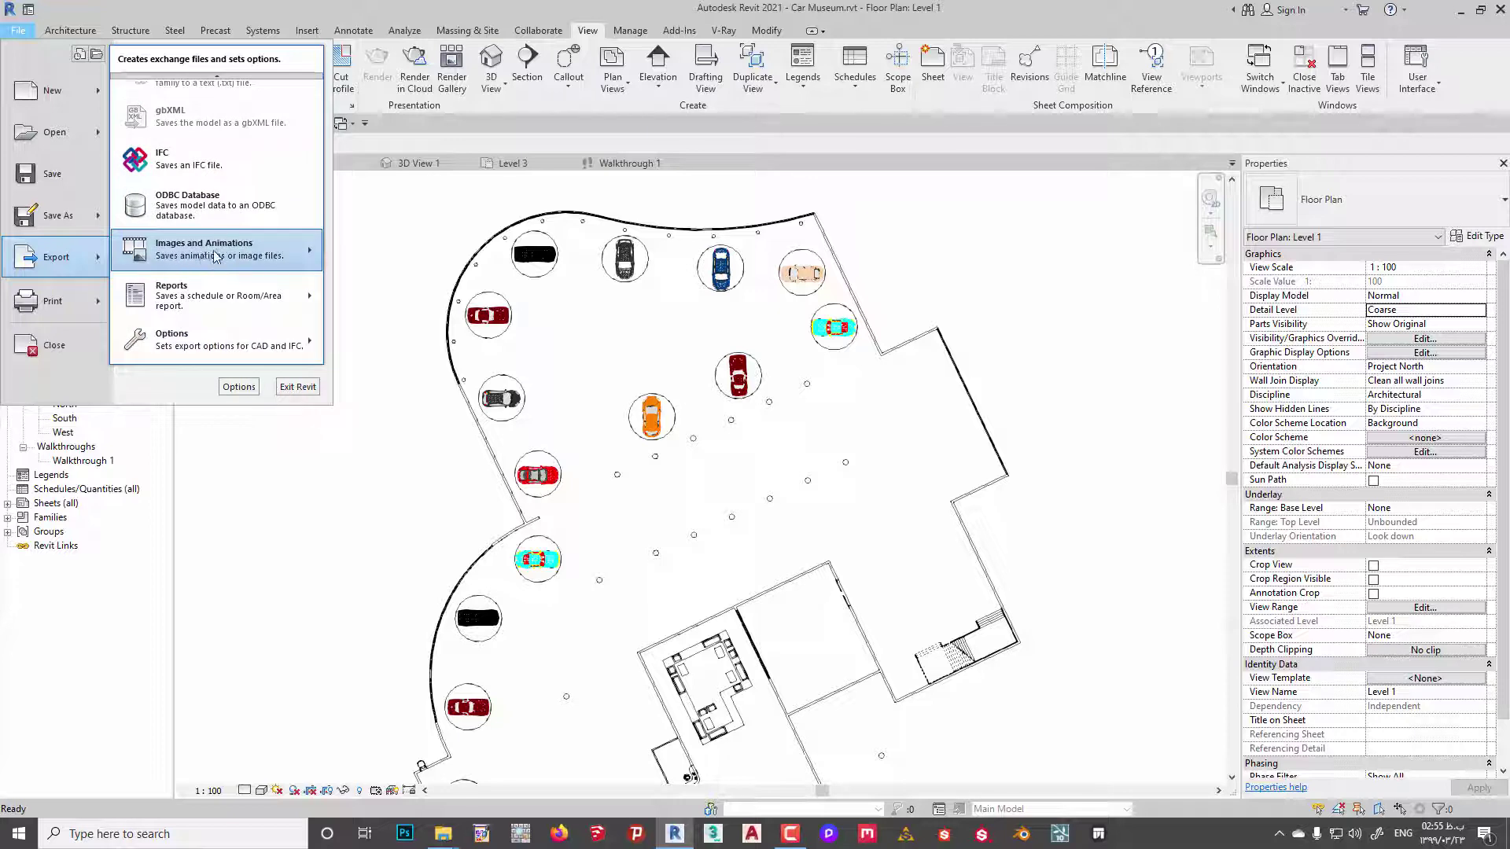
mouse_move(212, 249)
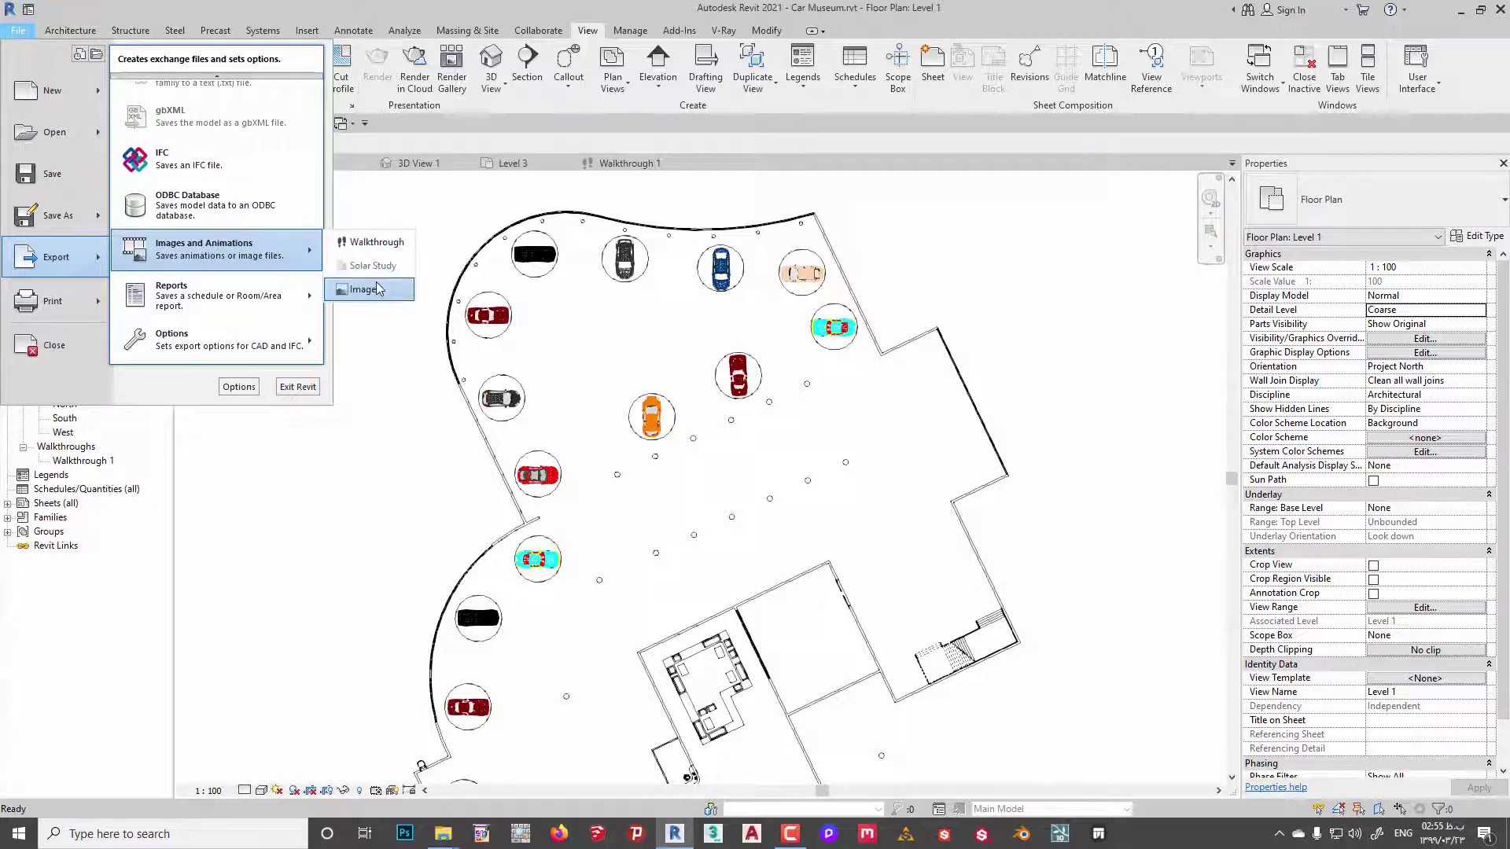
left_click(365, 248)
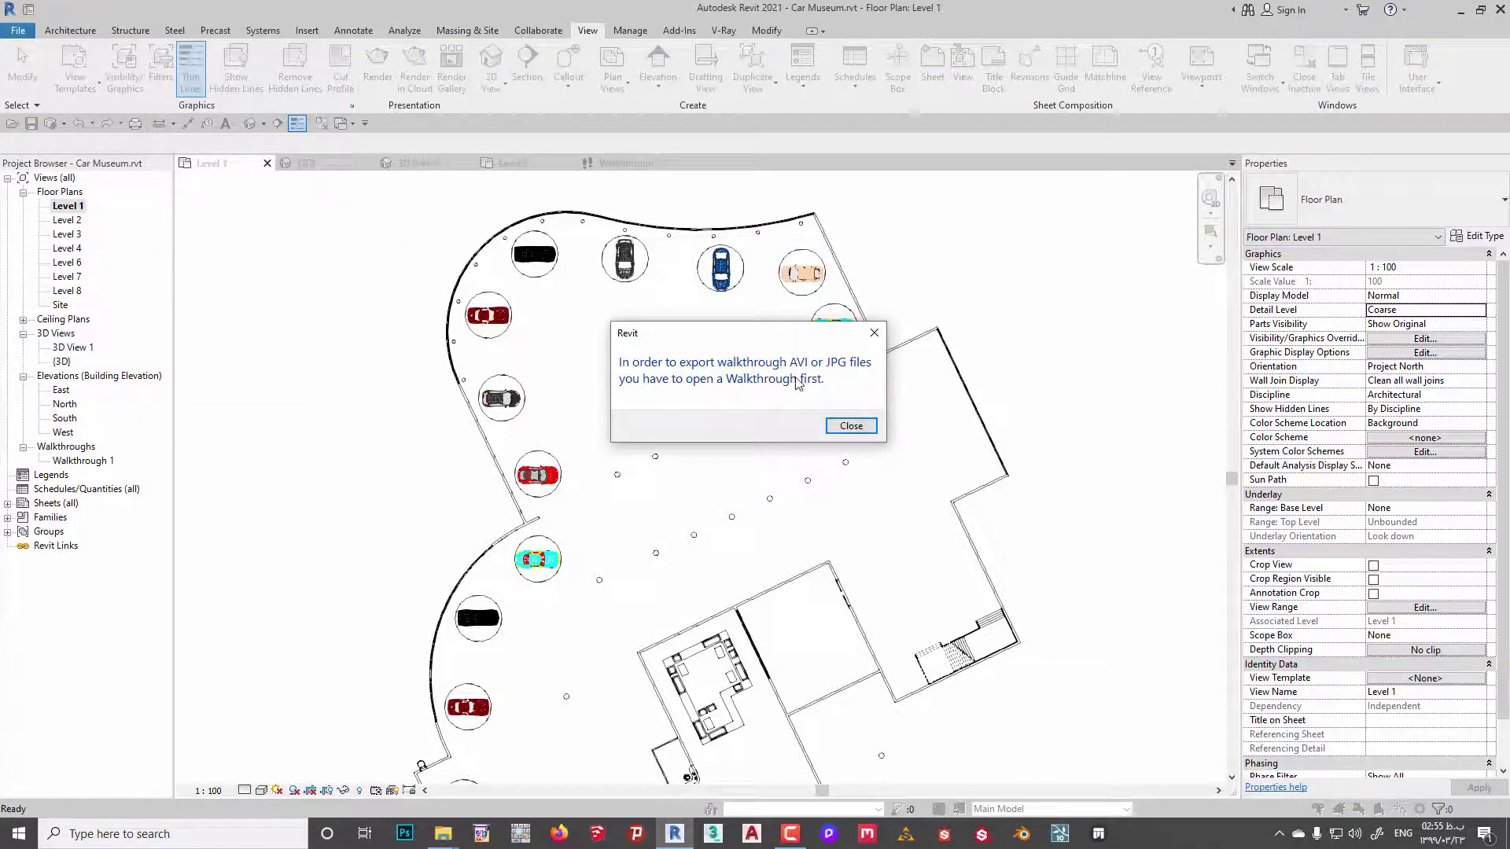
left_click(837, 424)
double_click(92, 462)
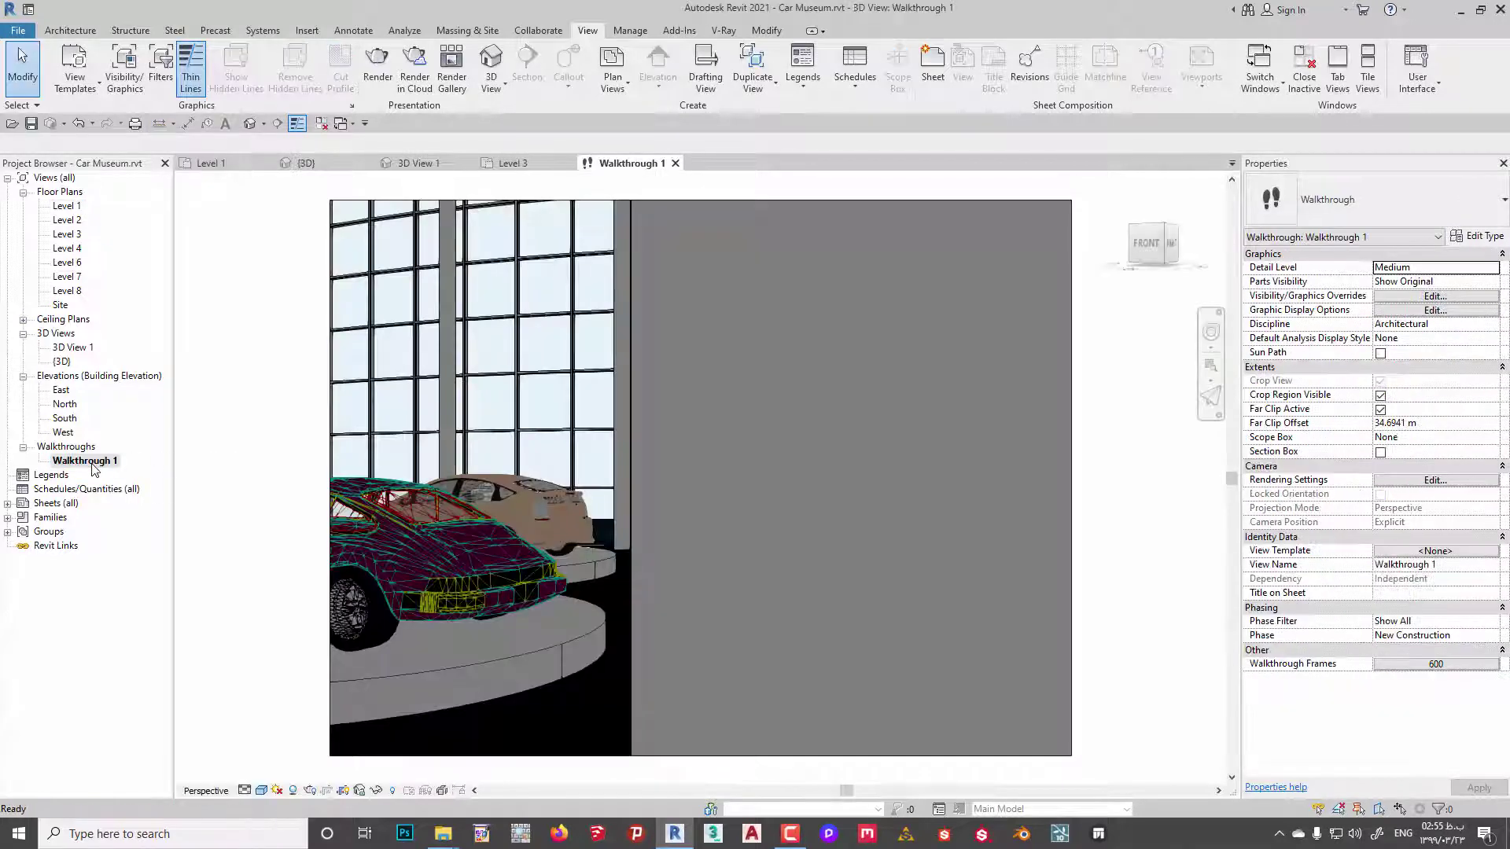
left_click(17, 30)
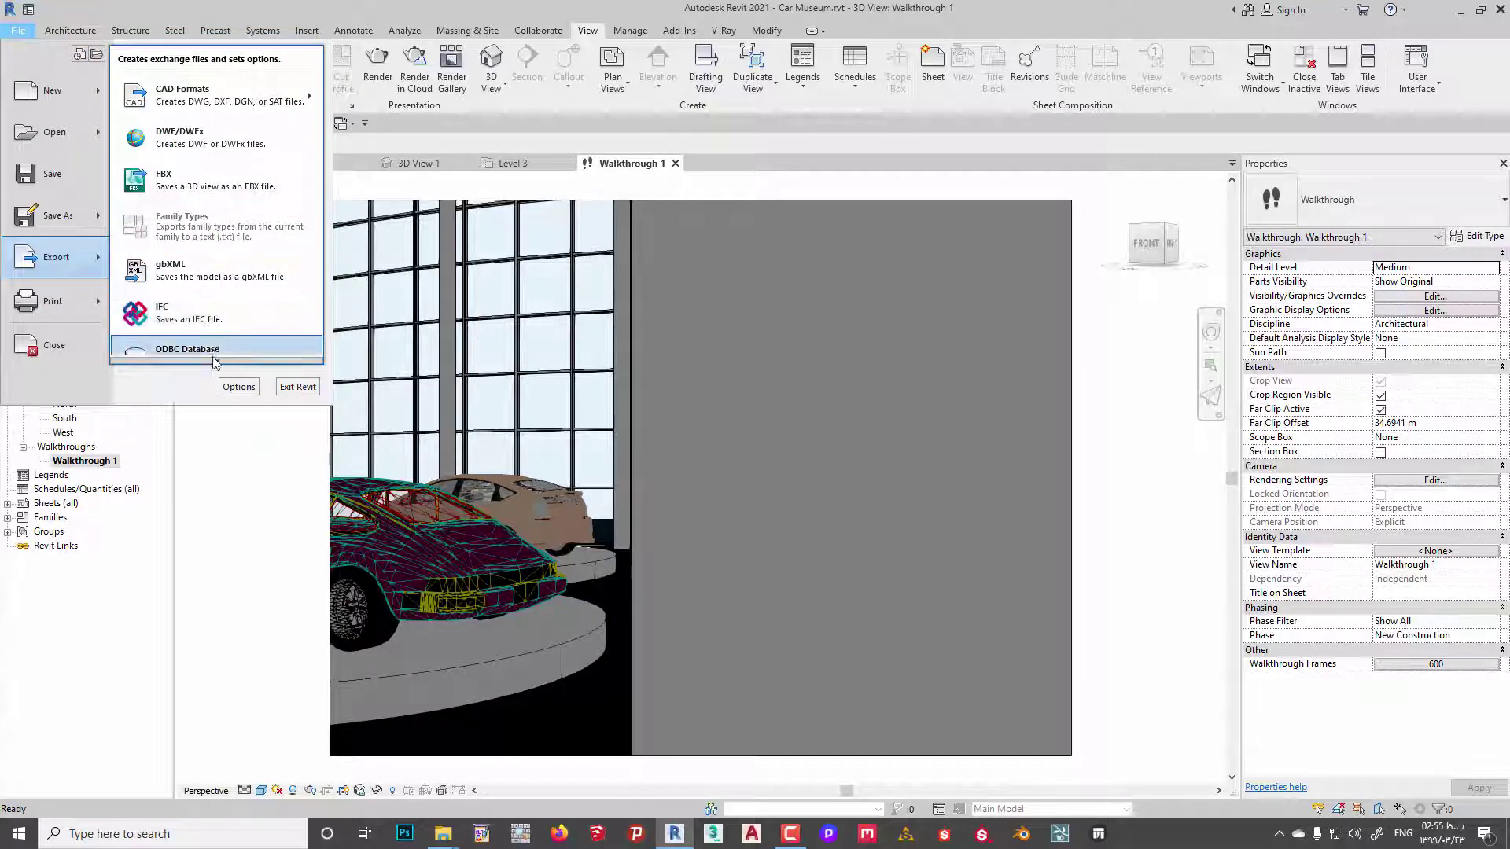
mouse_move(219, 247)
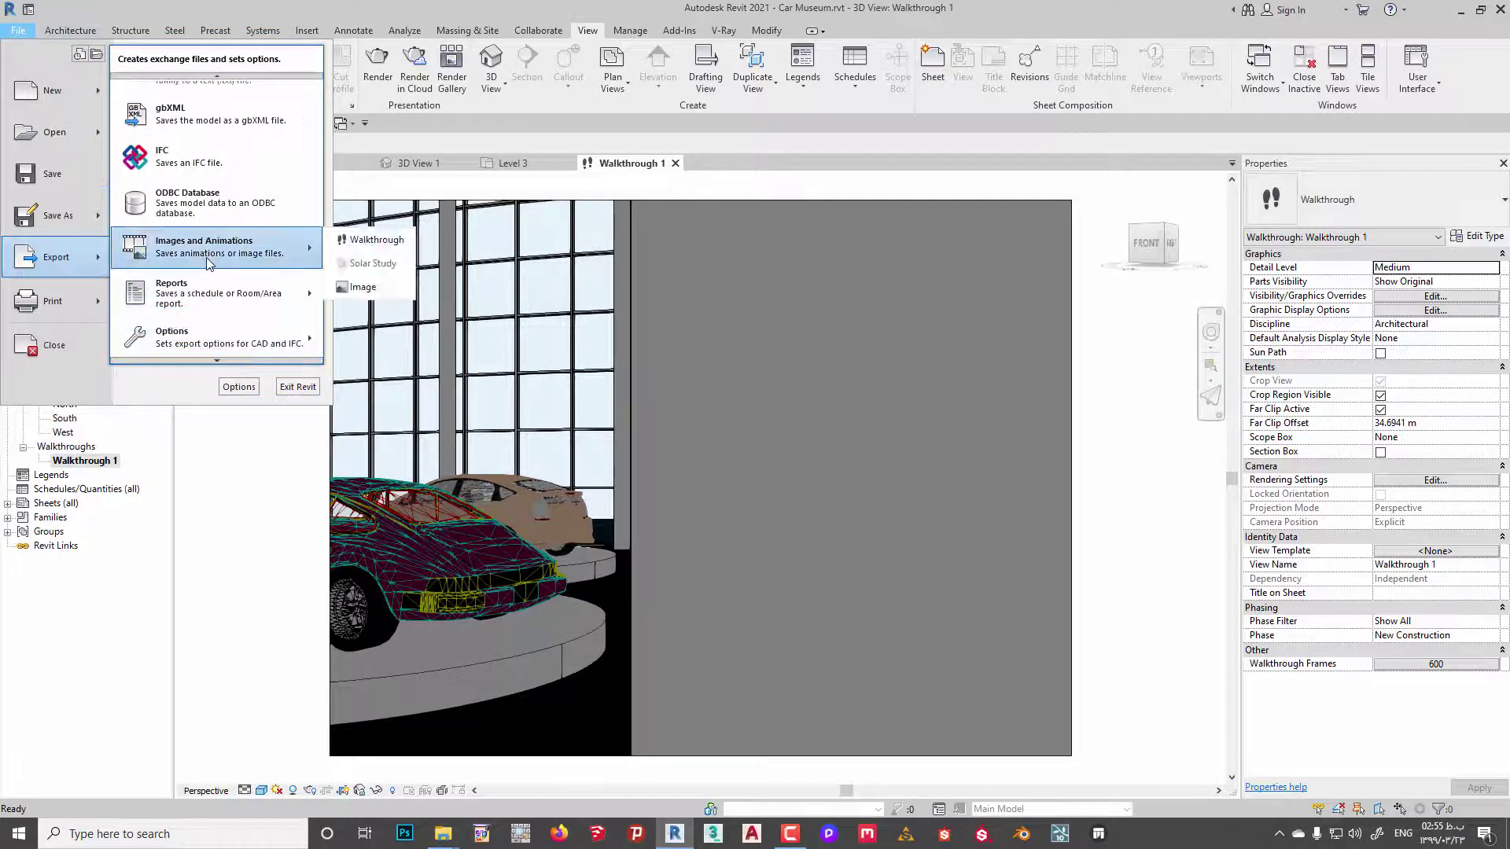
left_click(375, 240)
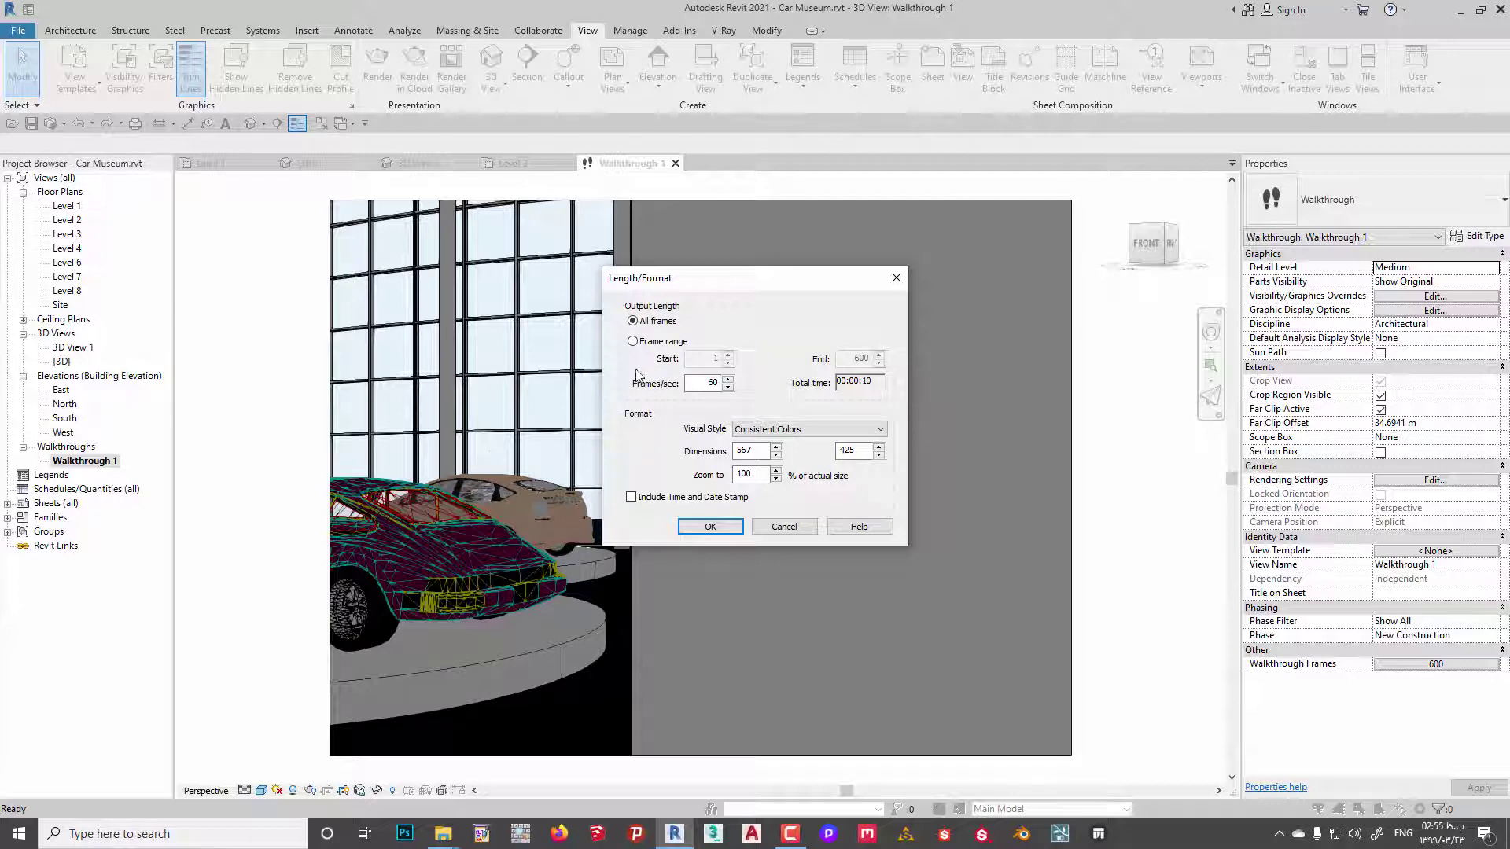
left_click(632, 344)
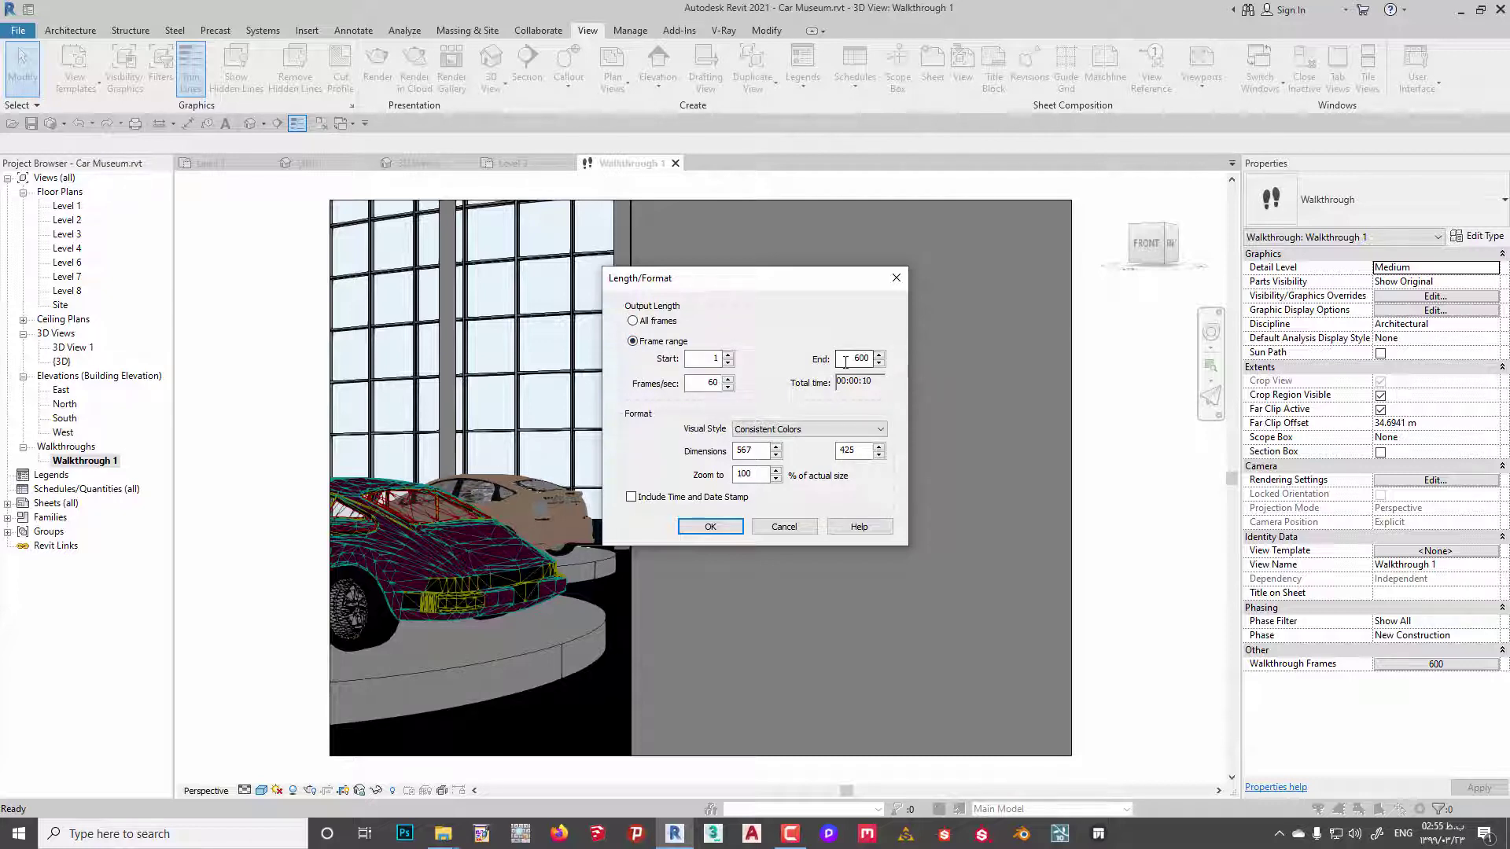
left_click(880, 360)
left_click(752, 429)
double_click(755, 447)
left_click(783, 527)
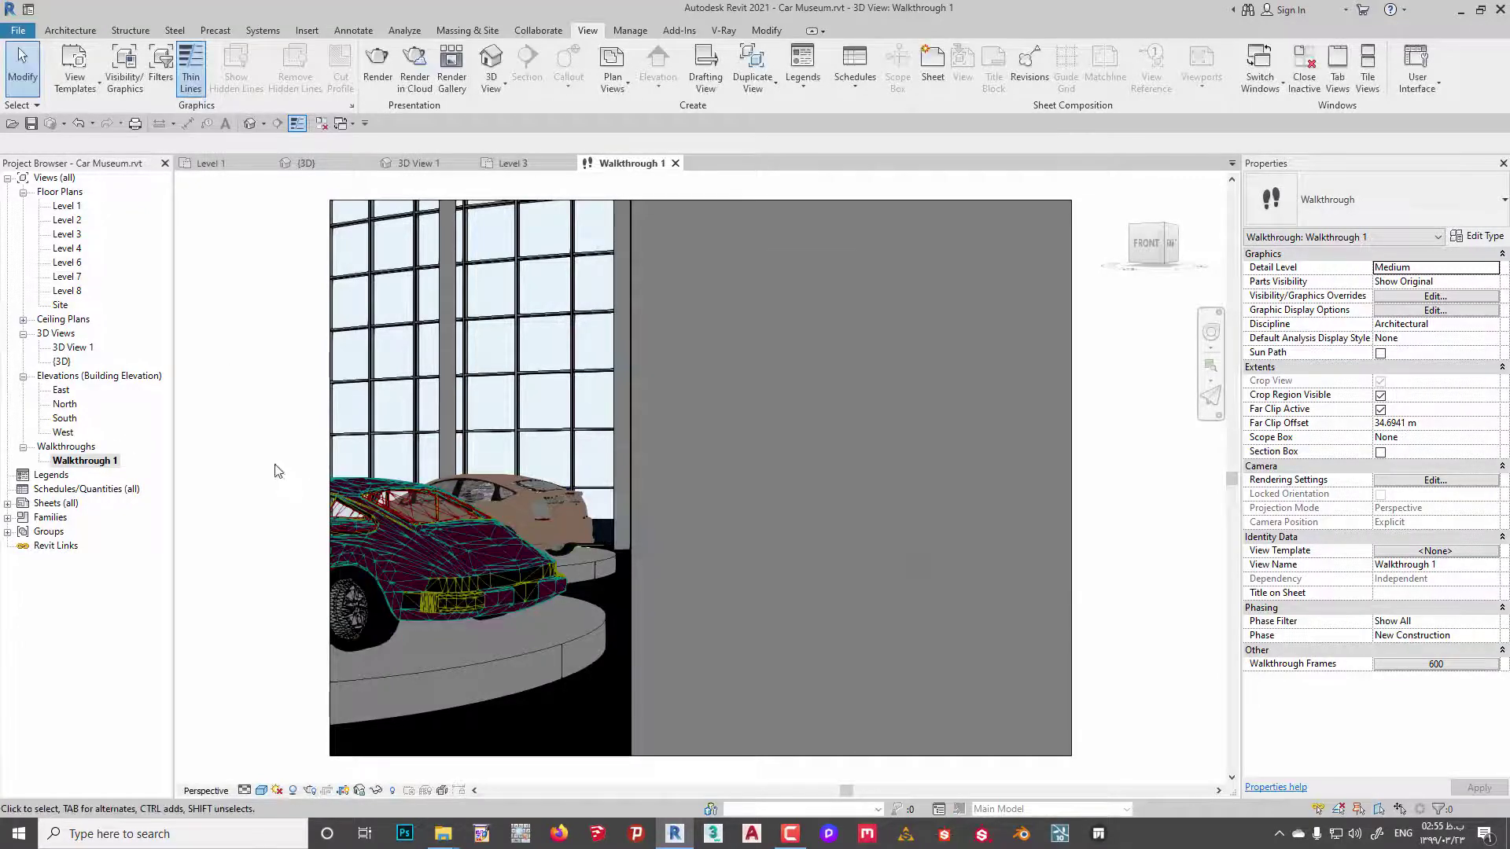
Step Walkthrough 1 to its last frame, back to frame 1, then quit walkthrough editing.
left_click(330, 424)
left_click(722, 71)
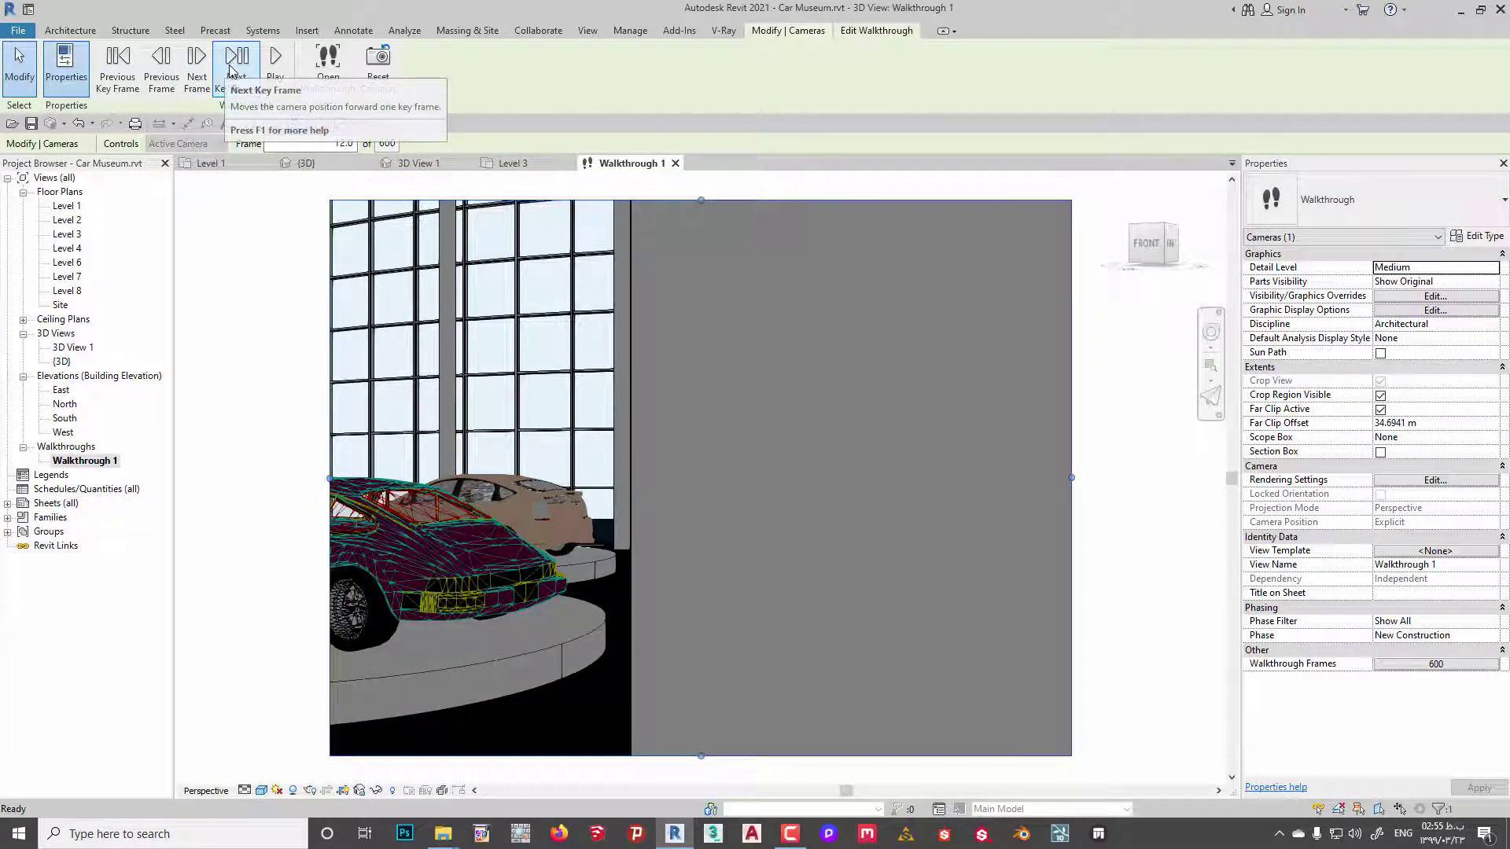
left_click(233, 72)
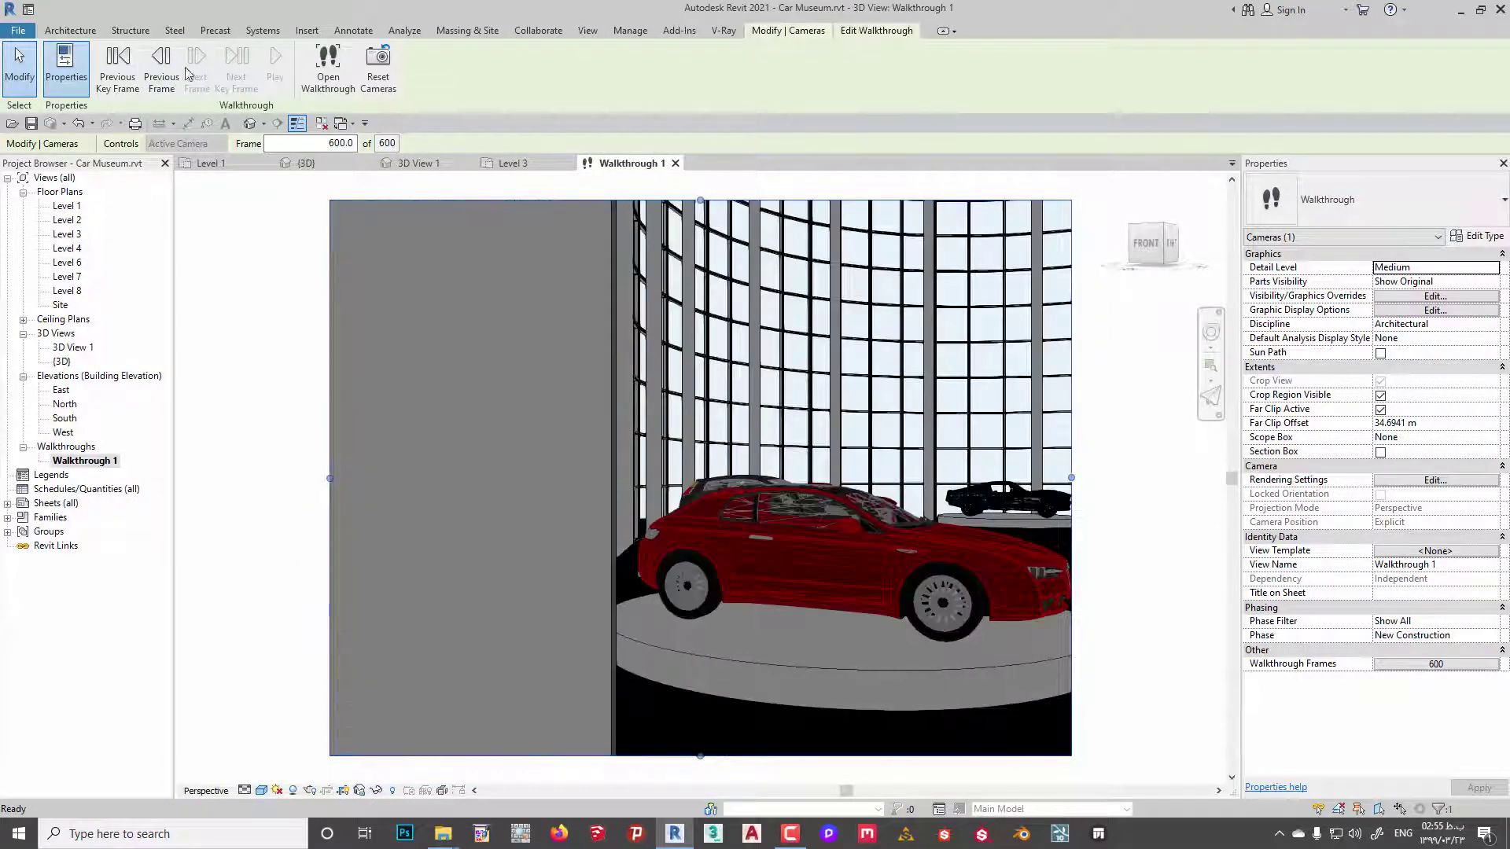
left_click(118, 67)
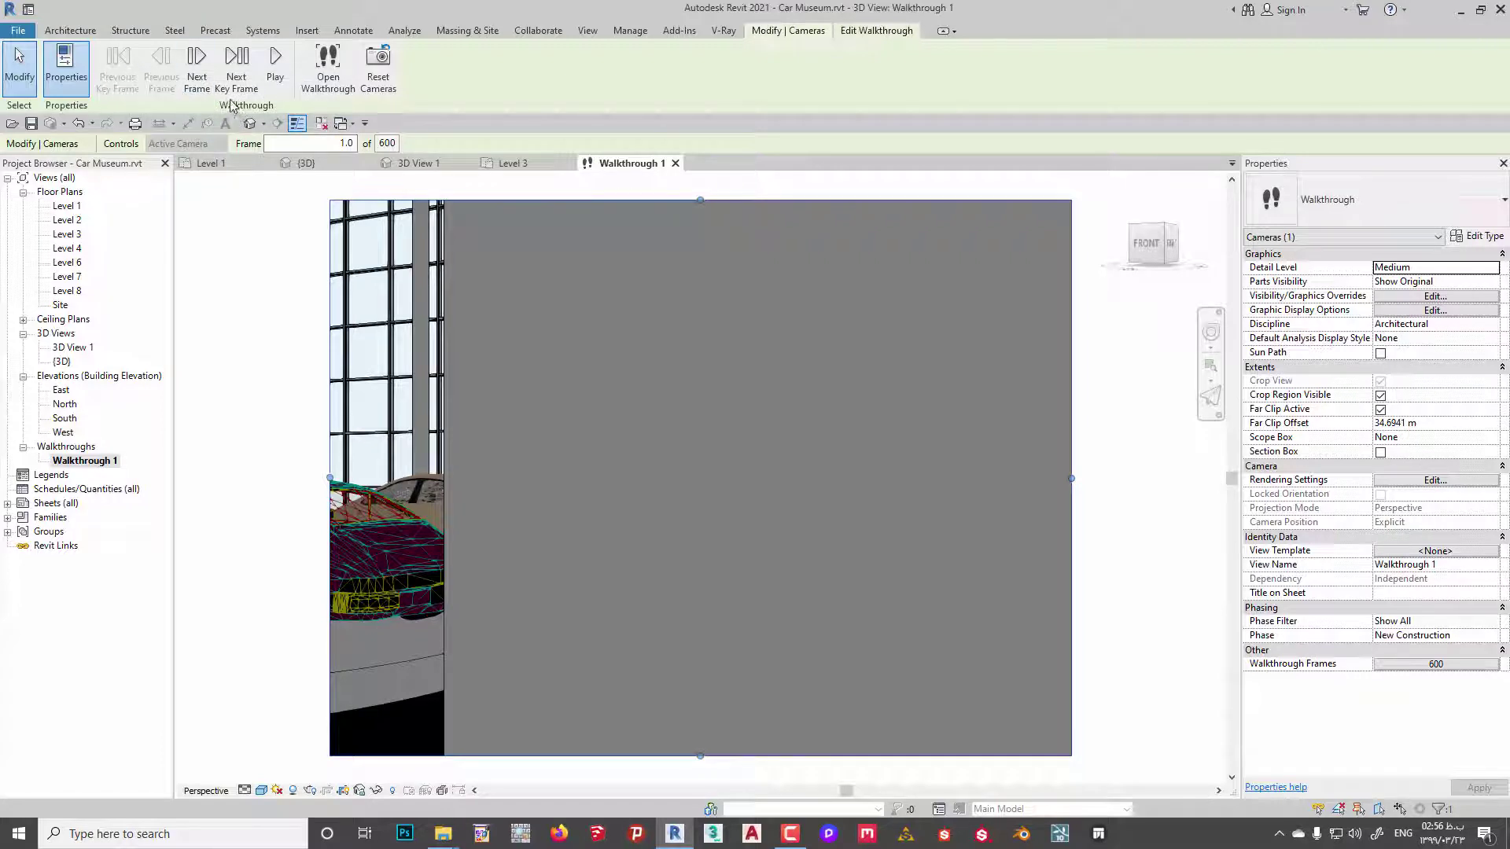
key("Escape")
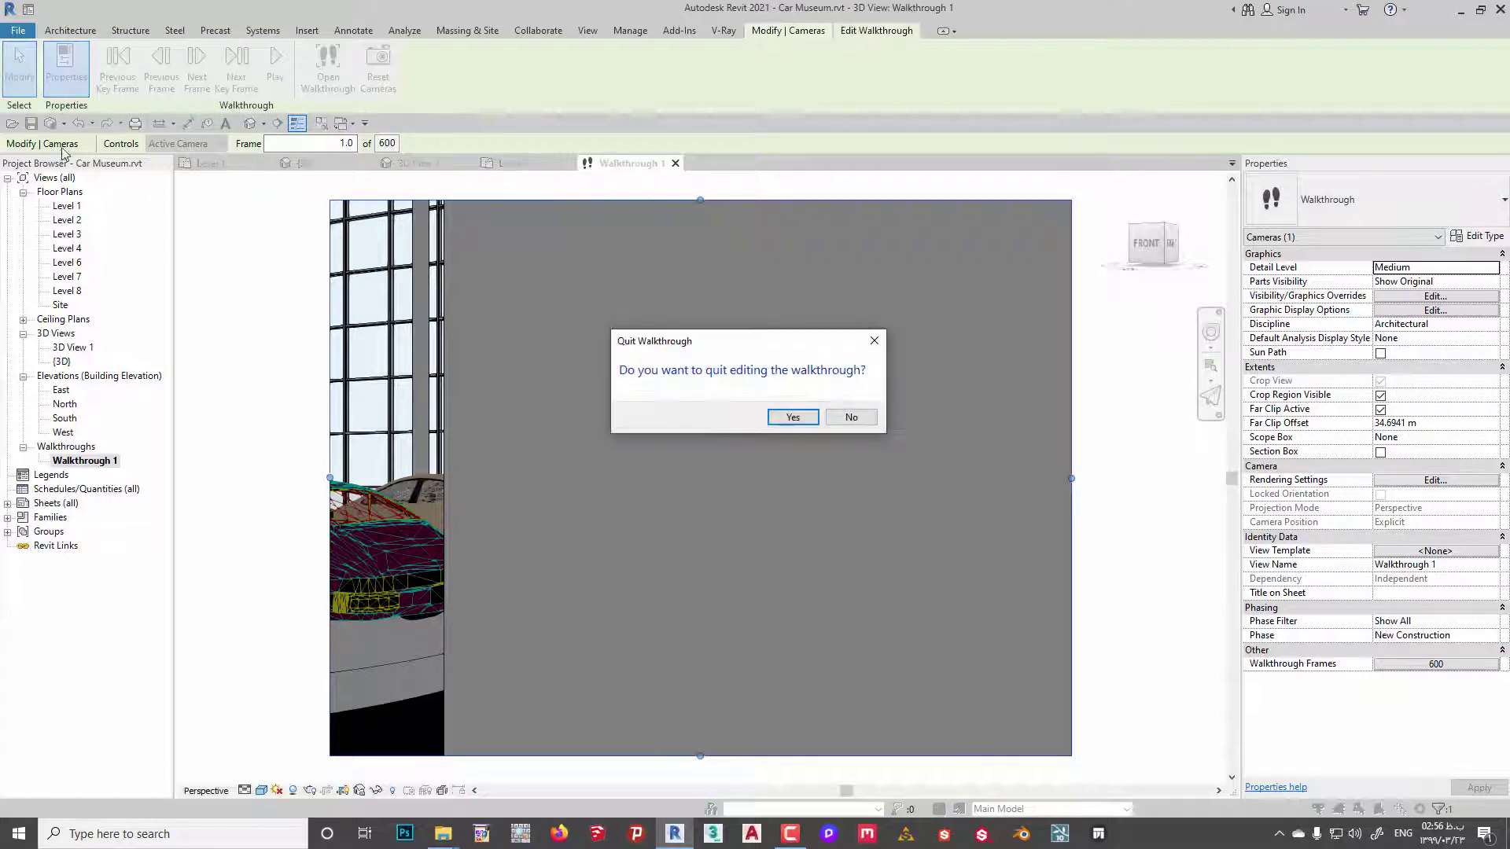
left_click(793, 416)
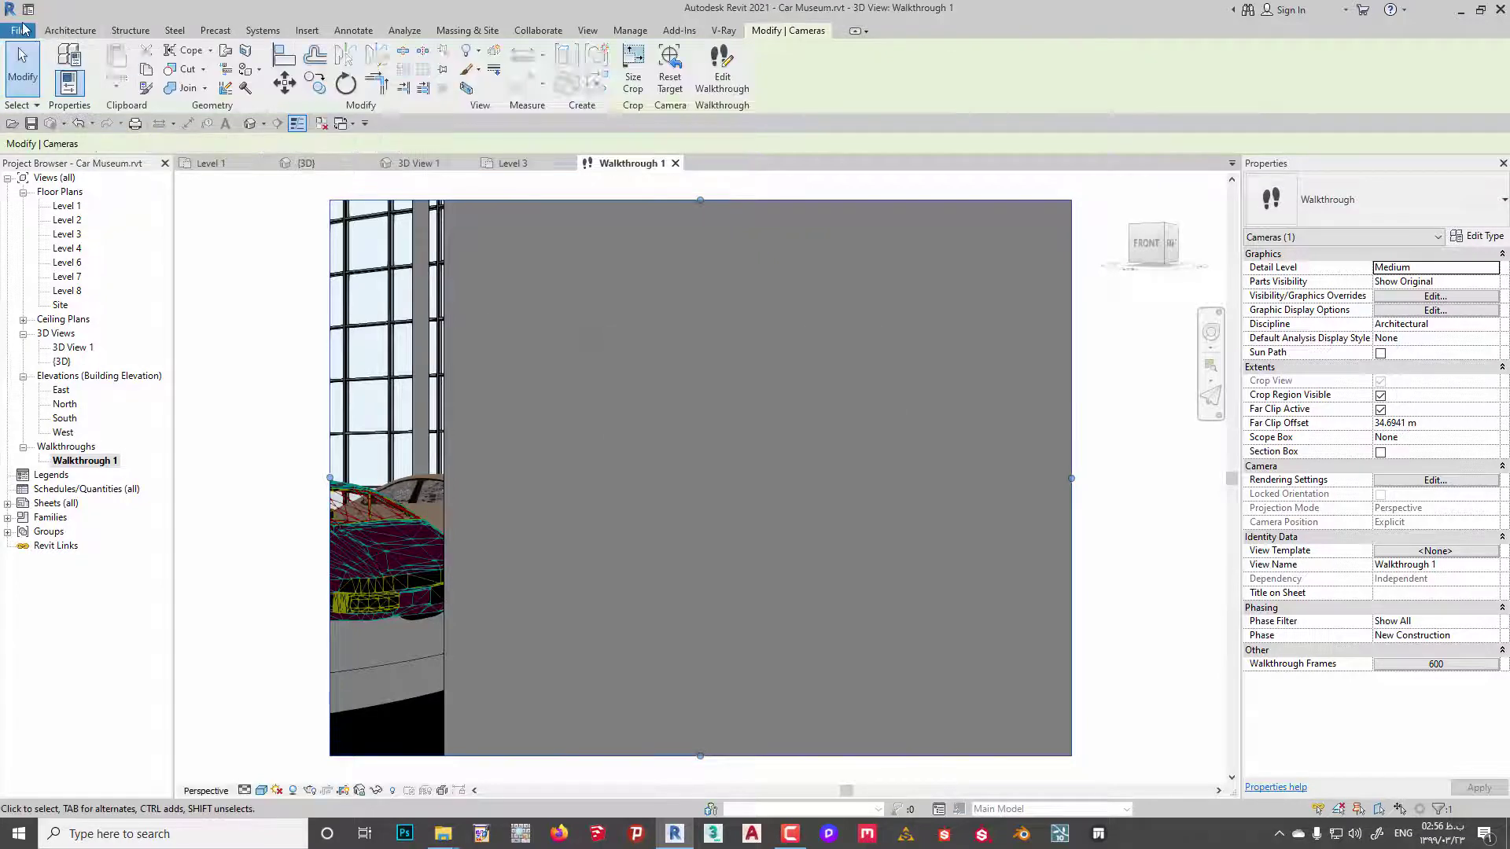
Export Walkthrough 1 as a video with 1440 × 1080 output dimensions.
left_click(23, 30)
mouse_move(56, 257)
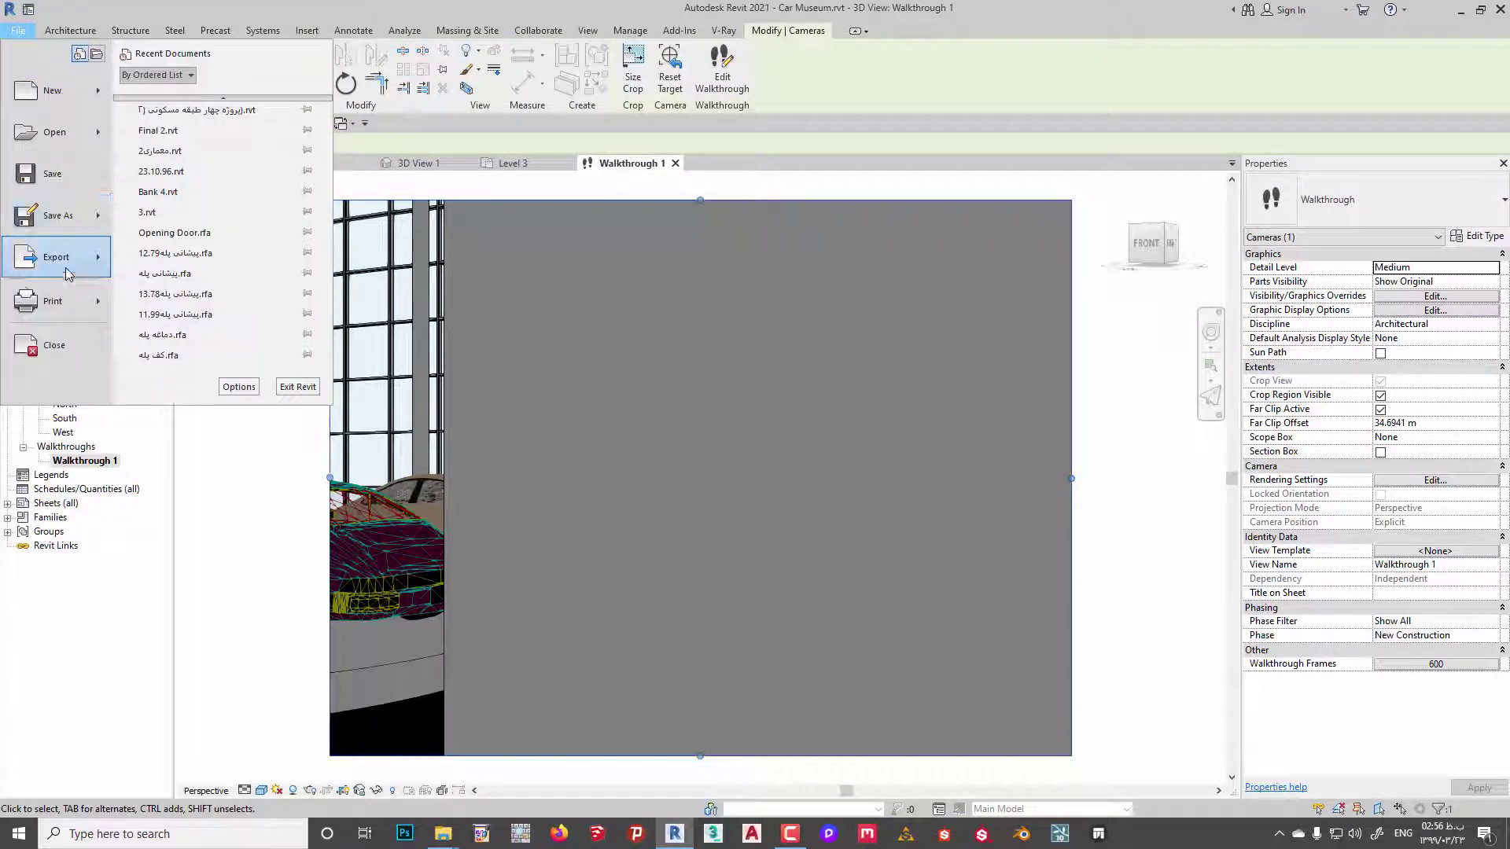
scroll(216, 346, "down", 3)
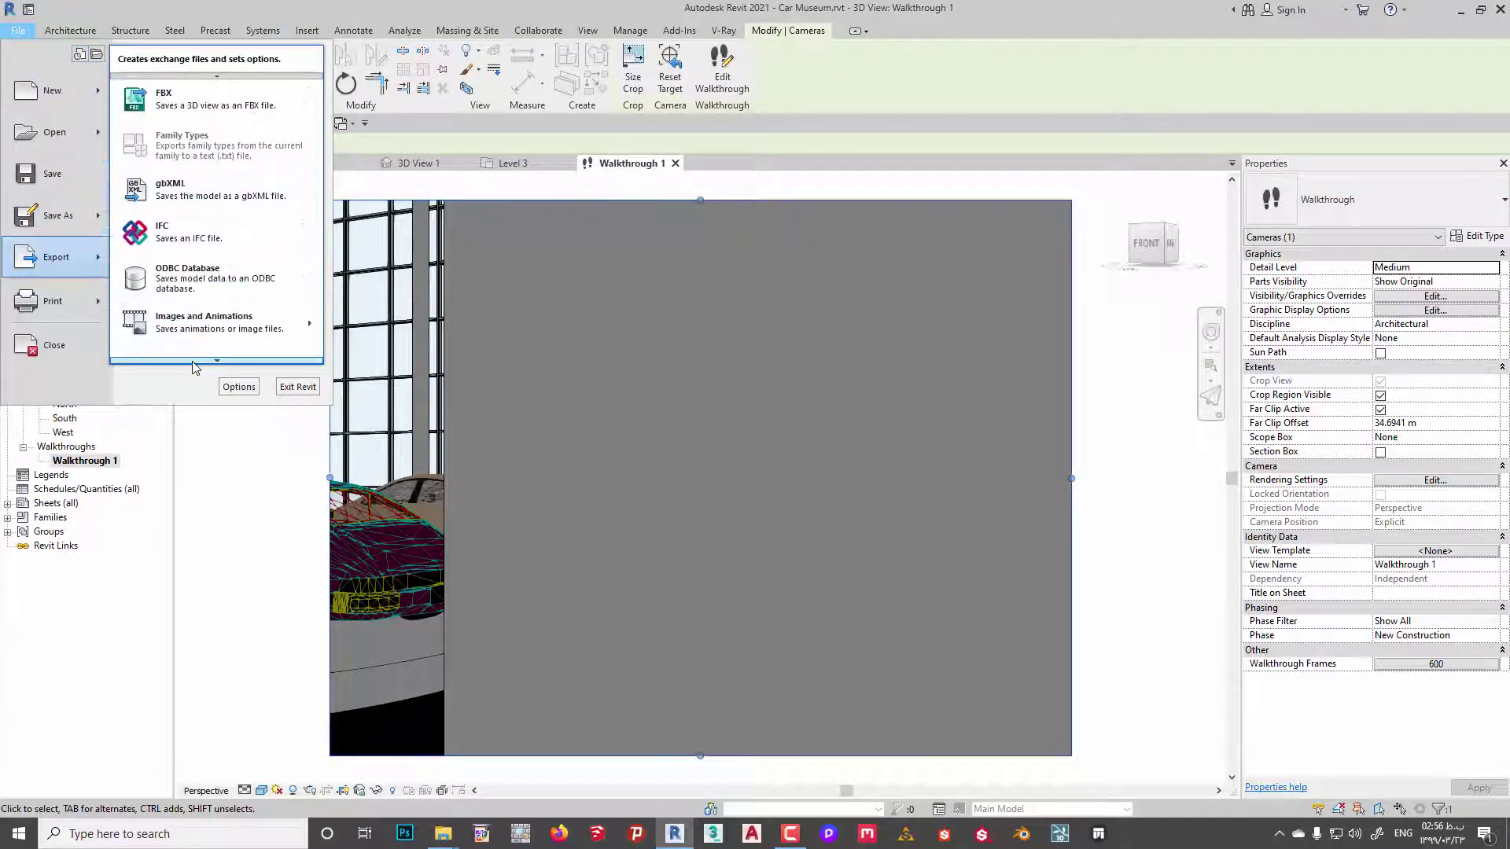
left_click(354, 243)
type("1")
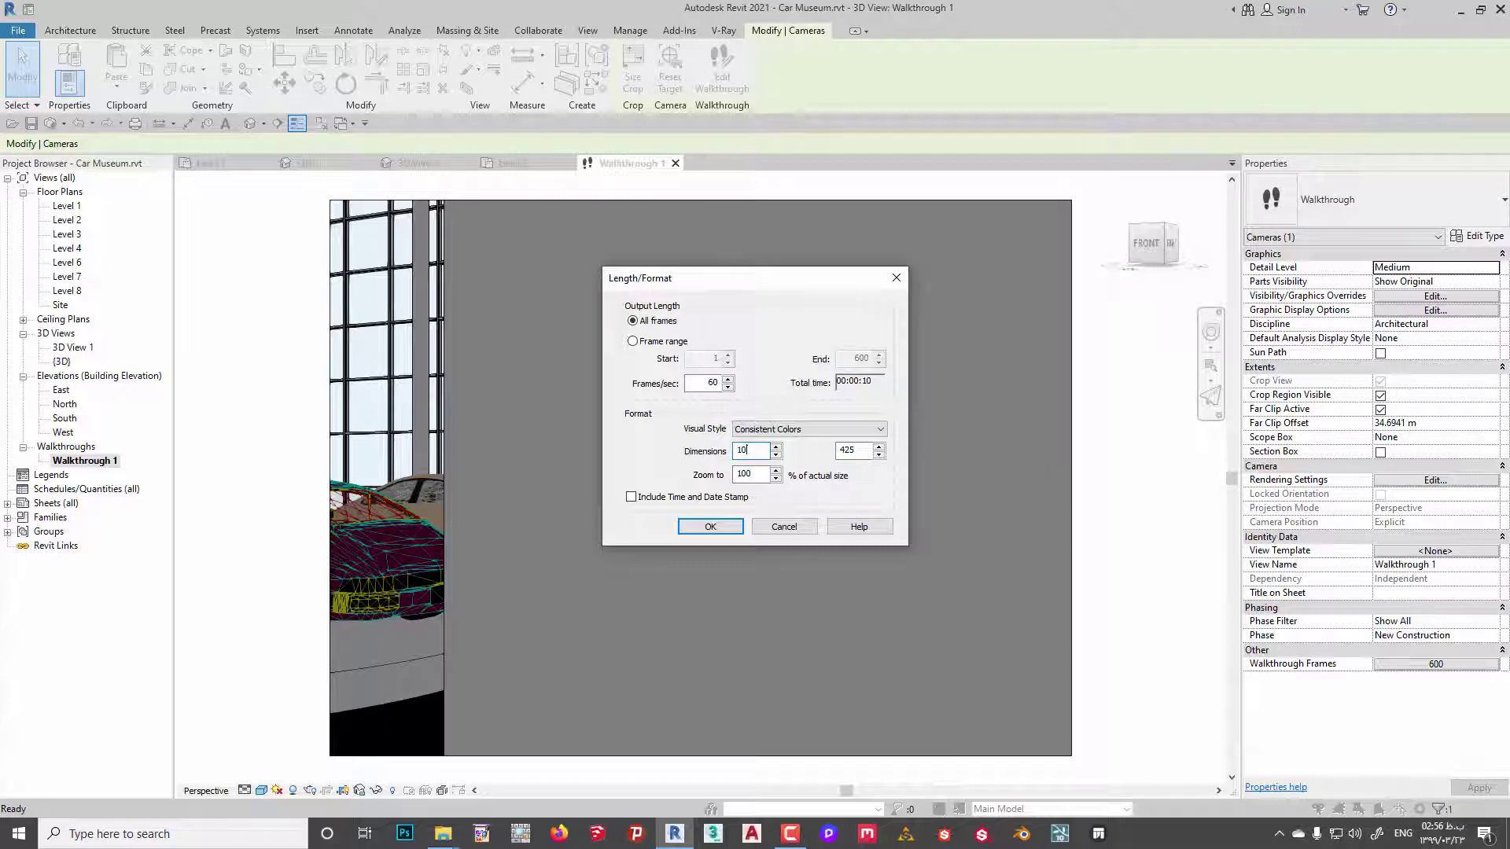
type("080")
type("1440")
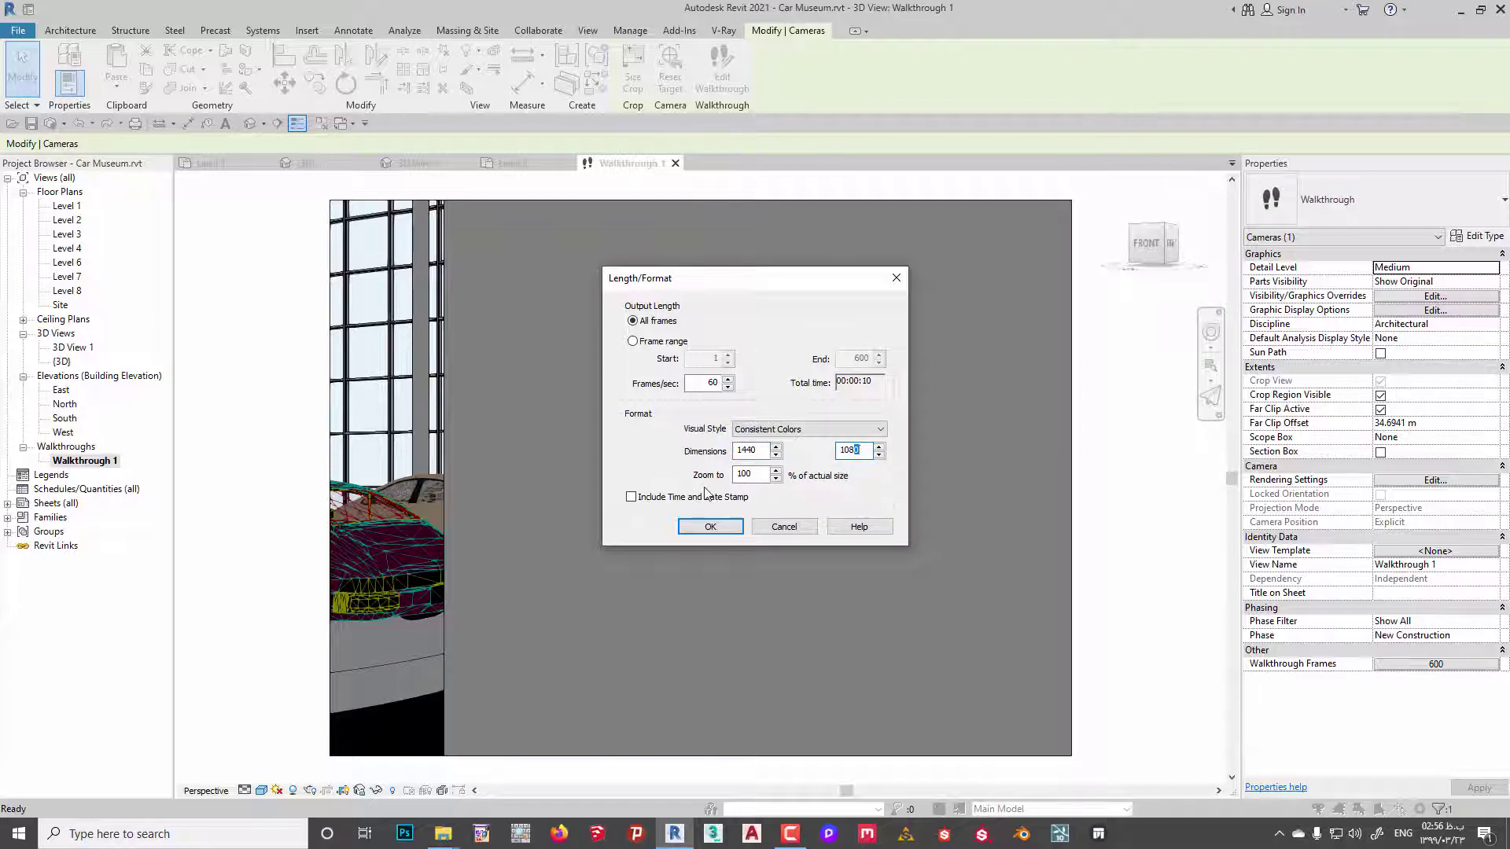
left_click(715, 531)
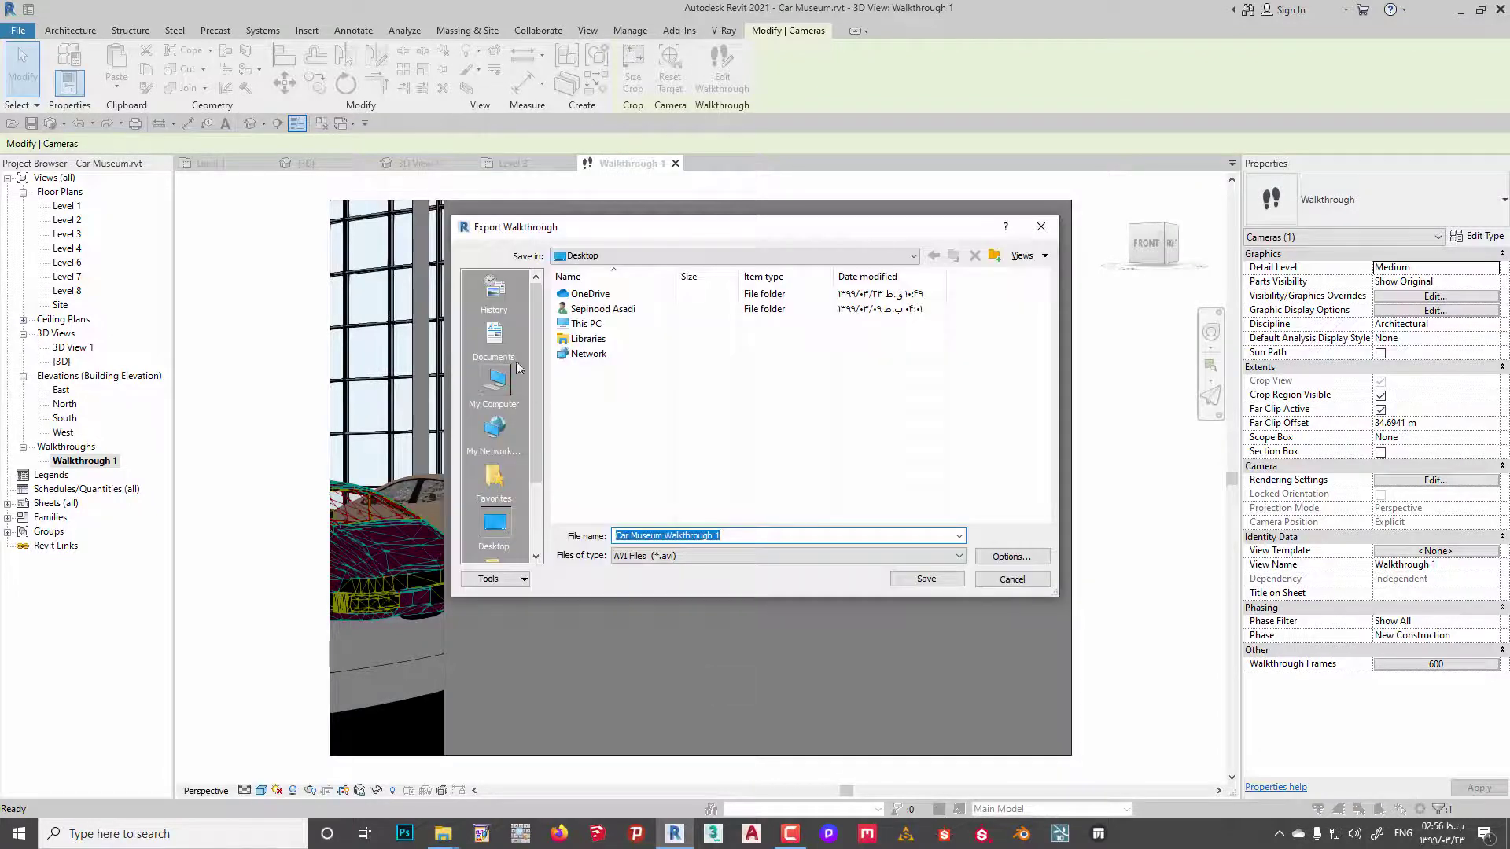
Save Car Museum Walkthrough 1 to the desktop as an uncompressed AVI and render.
left_click(712, 537)
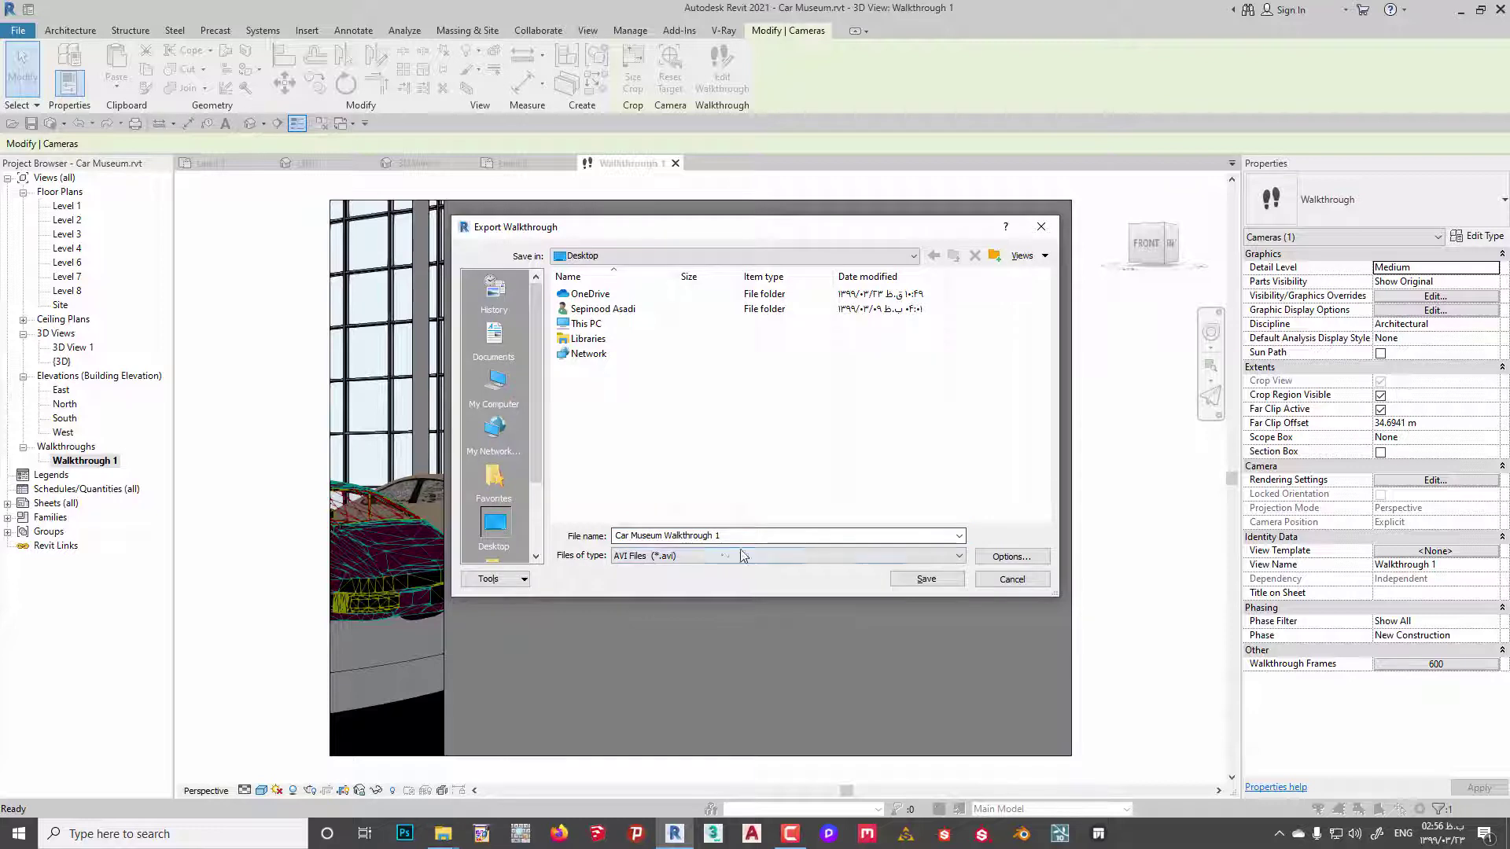
left_click(985, 557)
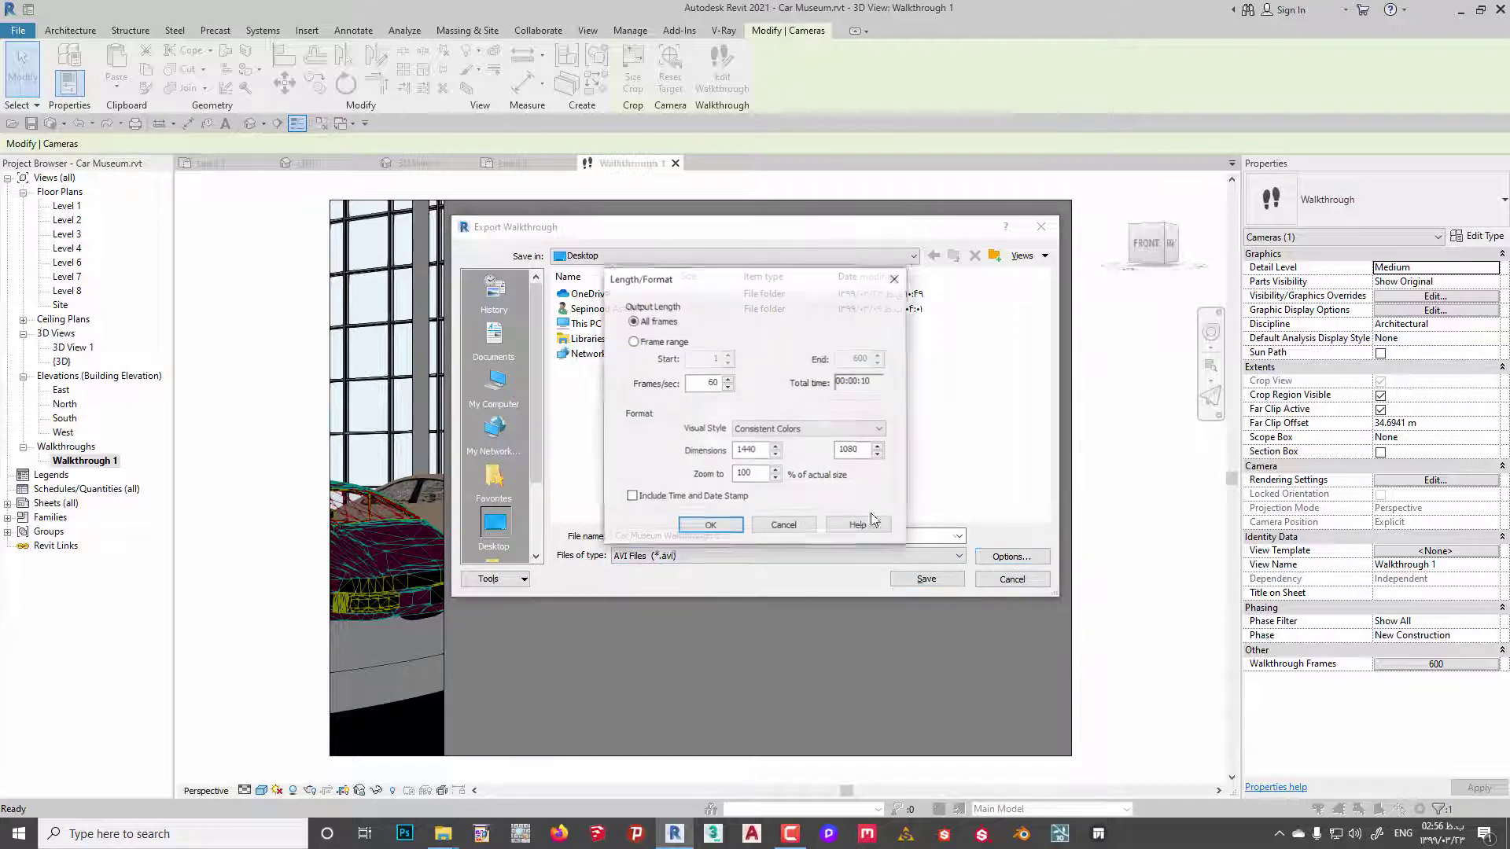
left_click(896, 271)
left_click(925, 581)
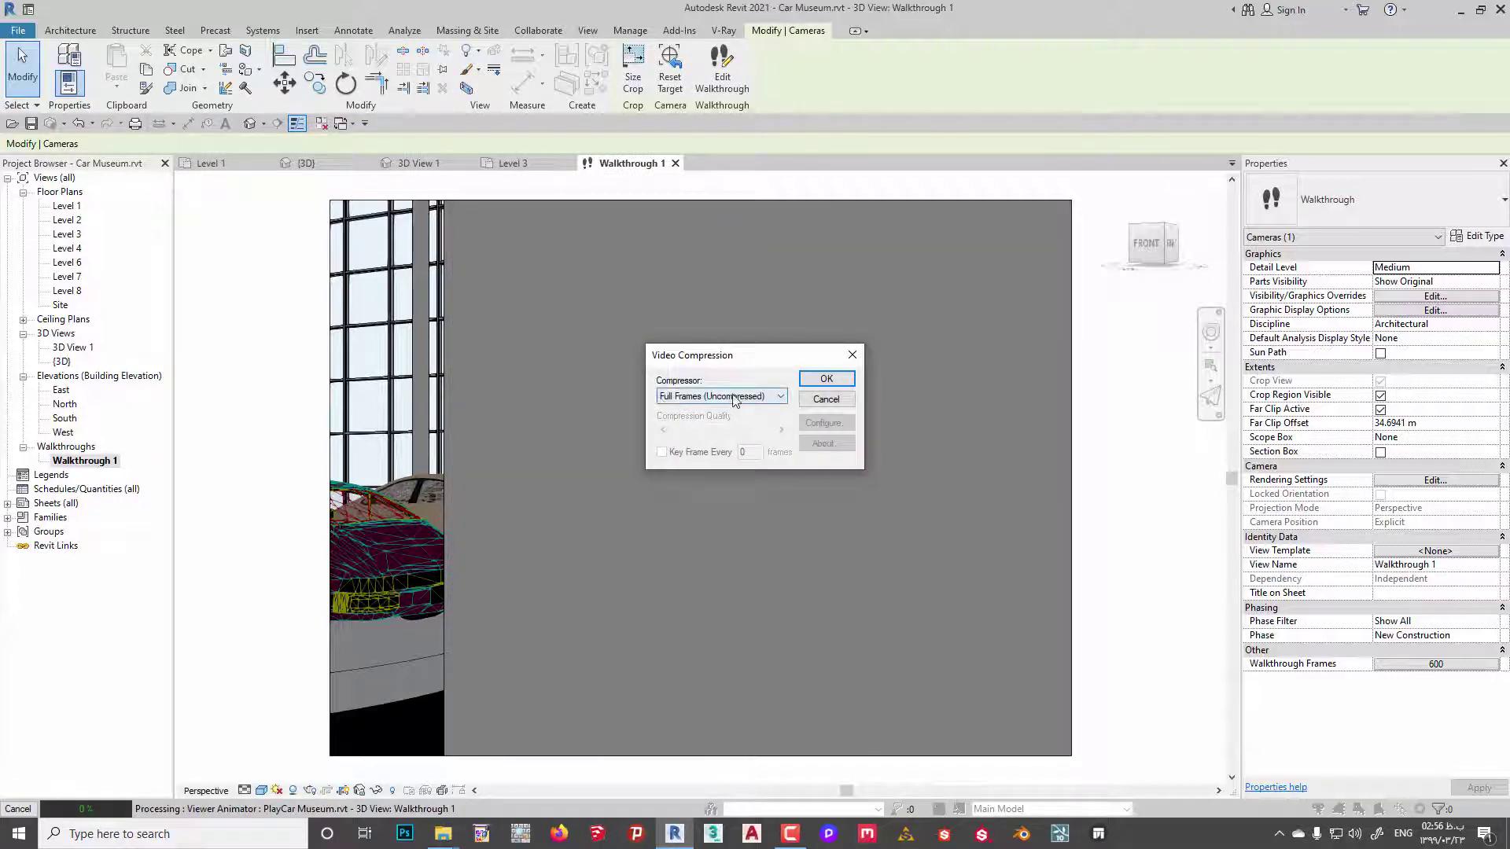
left_click(827, 380)
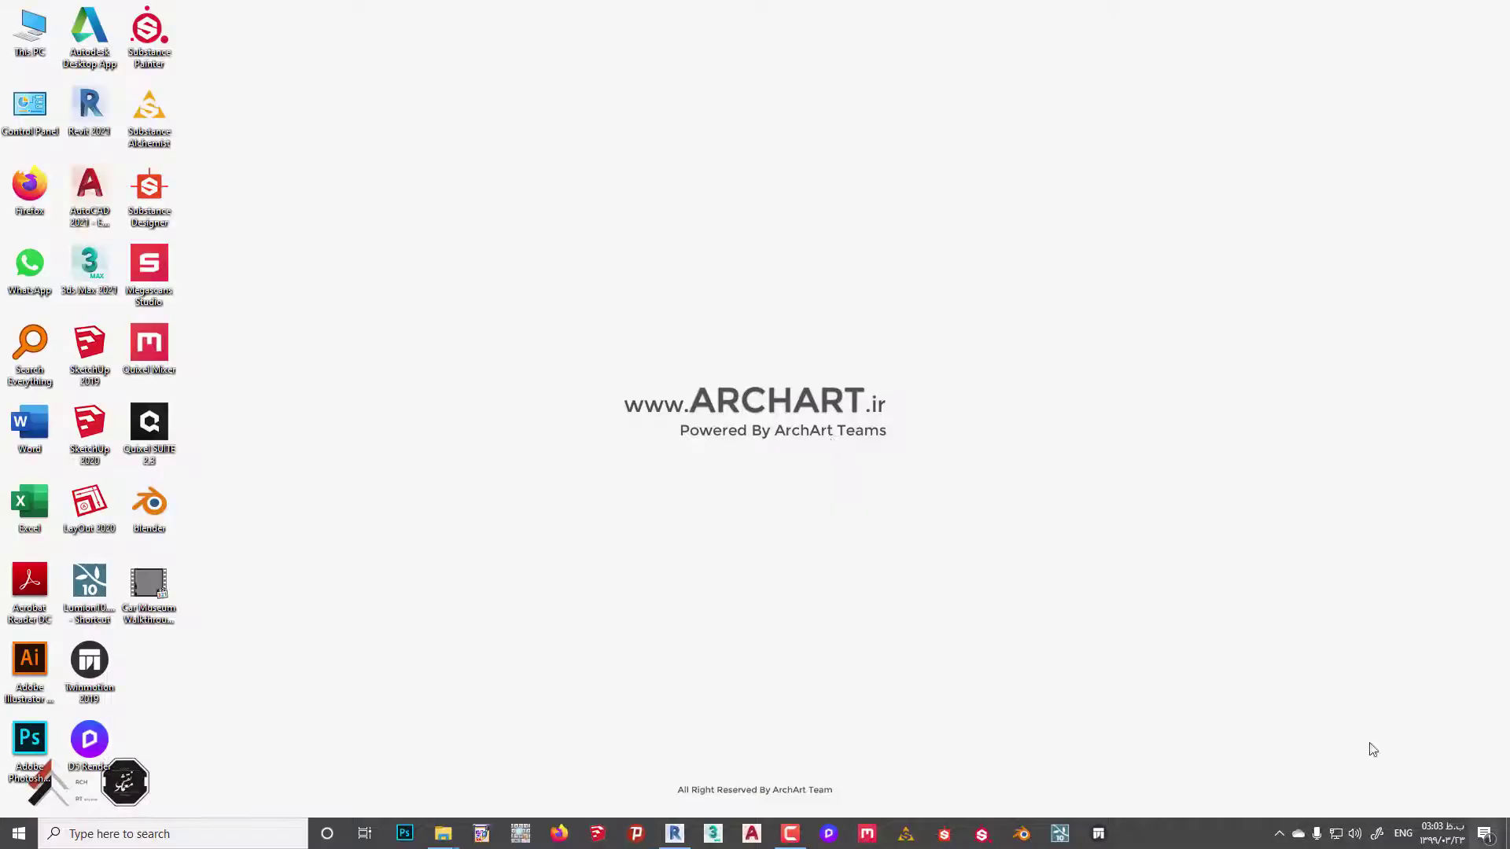
Play Car Museum Walkthrough 1.avi full screen in Windows Media Player, then close it.
right_click(694, 358)
left_click(735, 402)
double_click(140, 585)
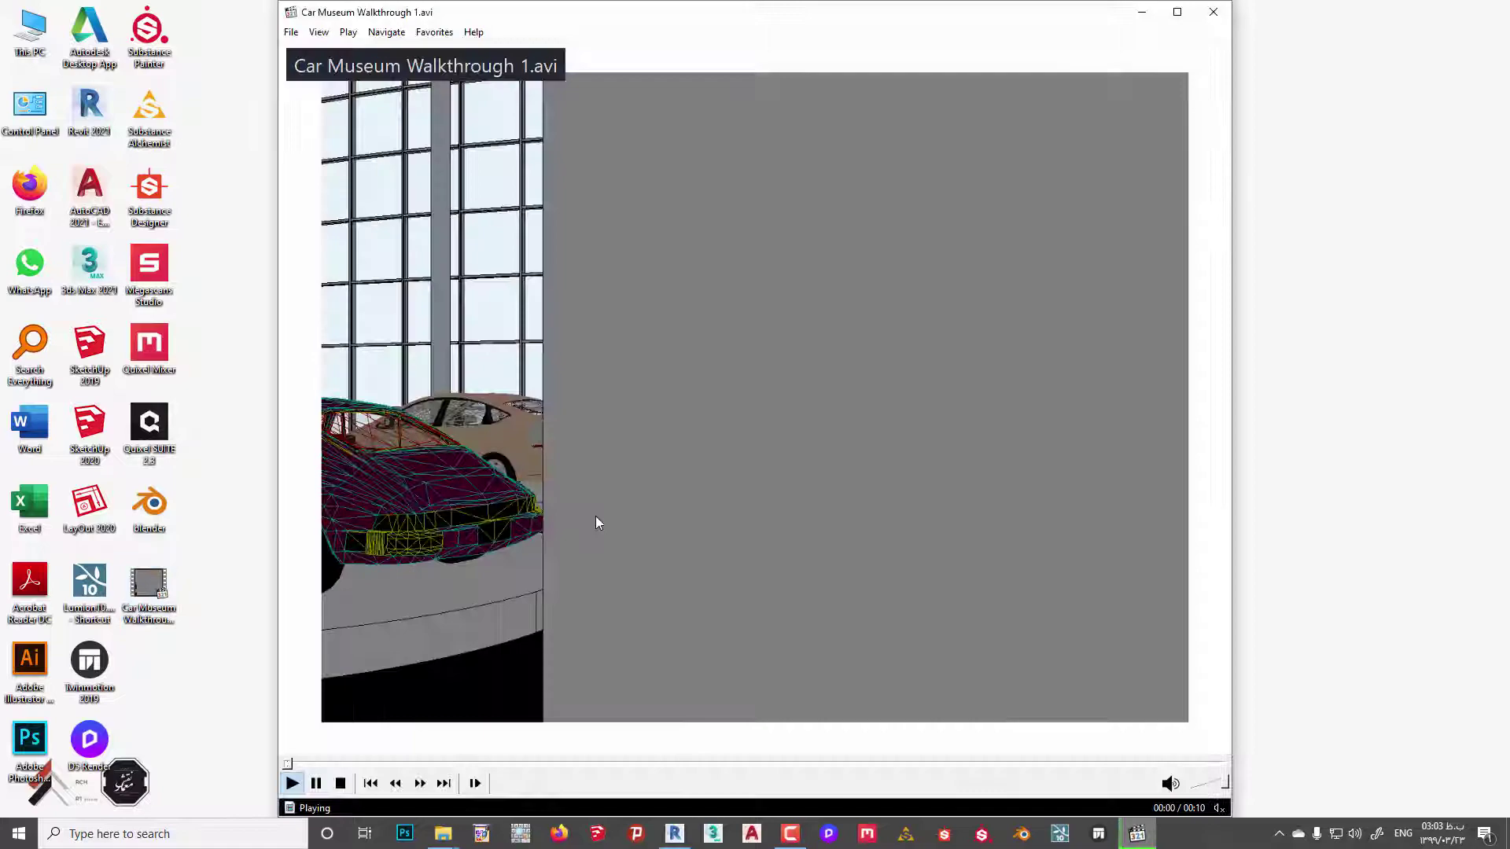
double_click(596, 515)
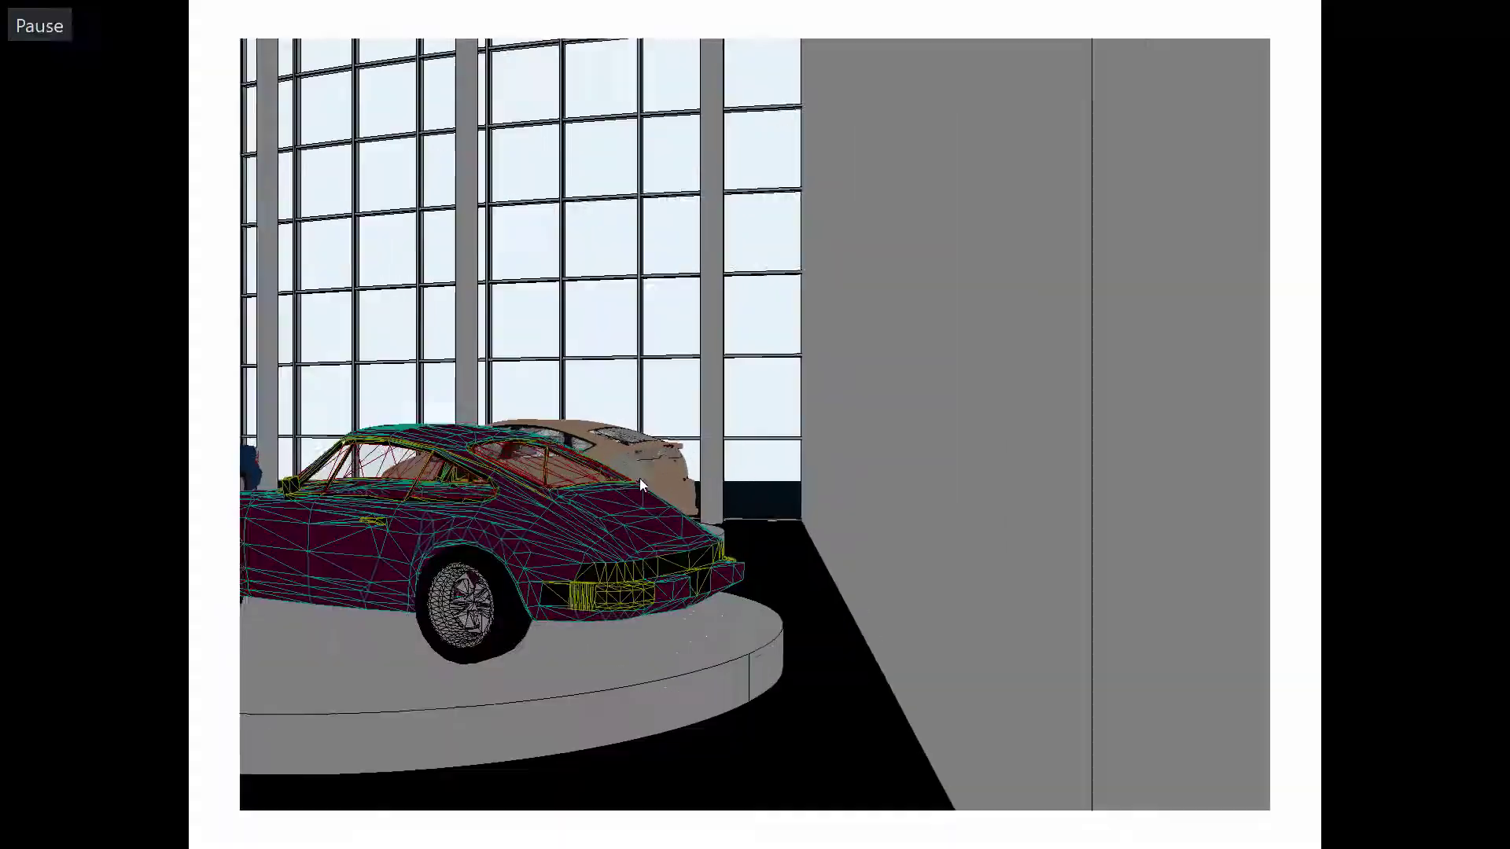
left_click(639, 478)
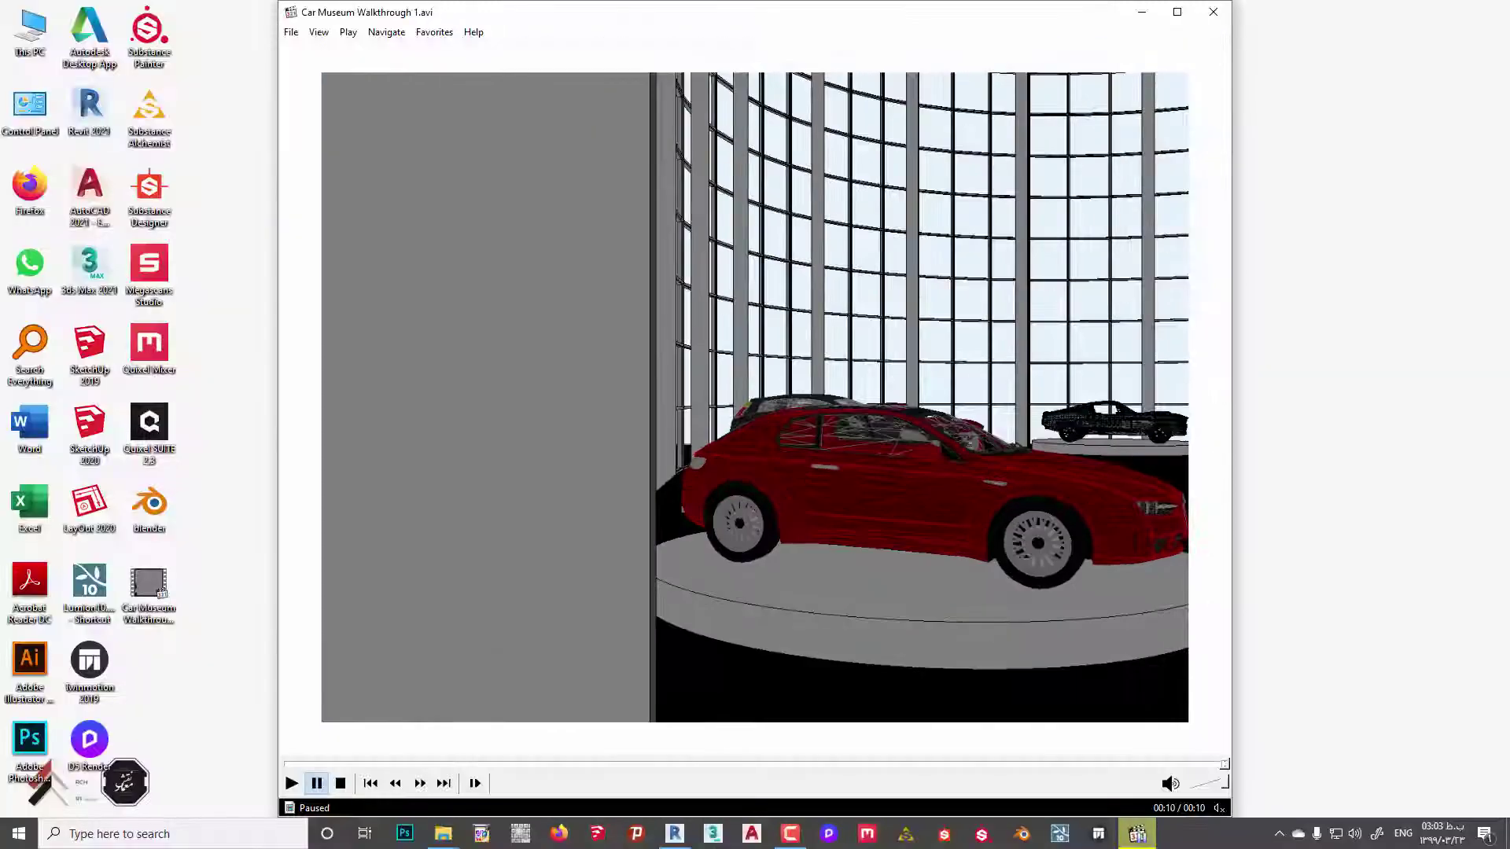
left_click(508, 536)
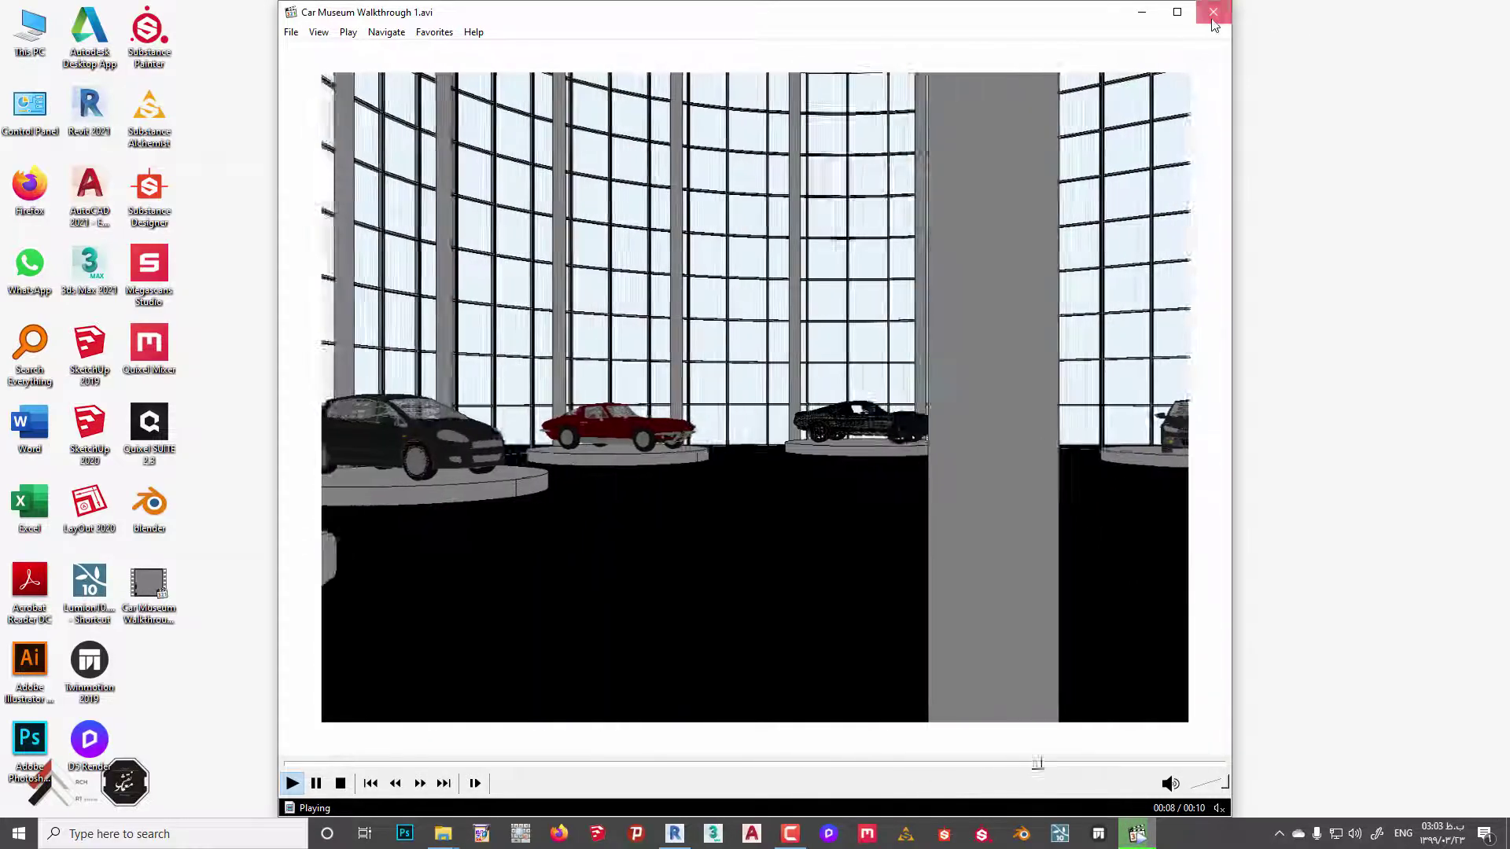
key("alt+F4")
Return to the Car Museum project and open the Level 1 floor plan.
left_click(674, 833)
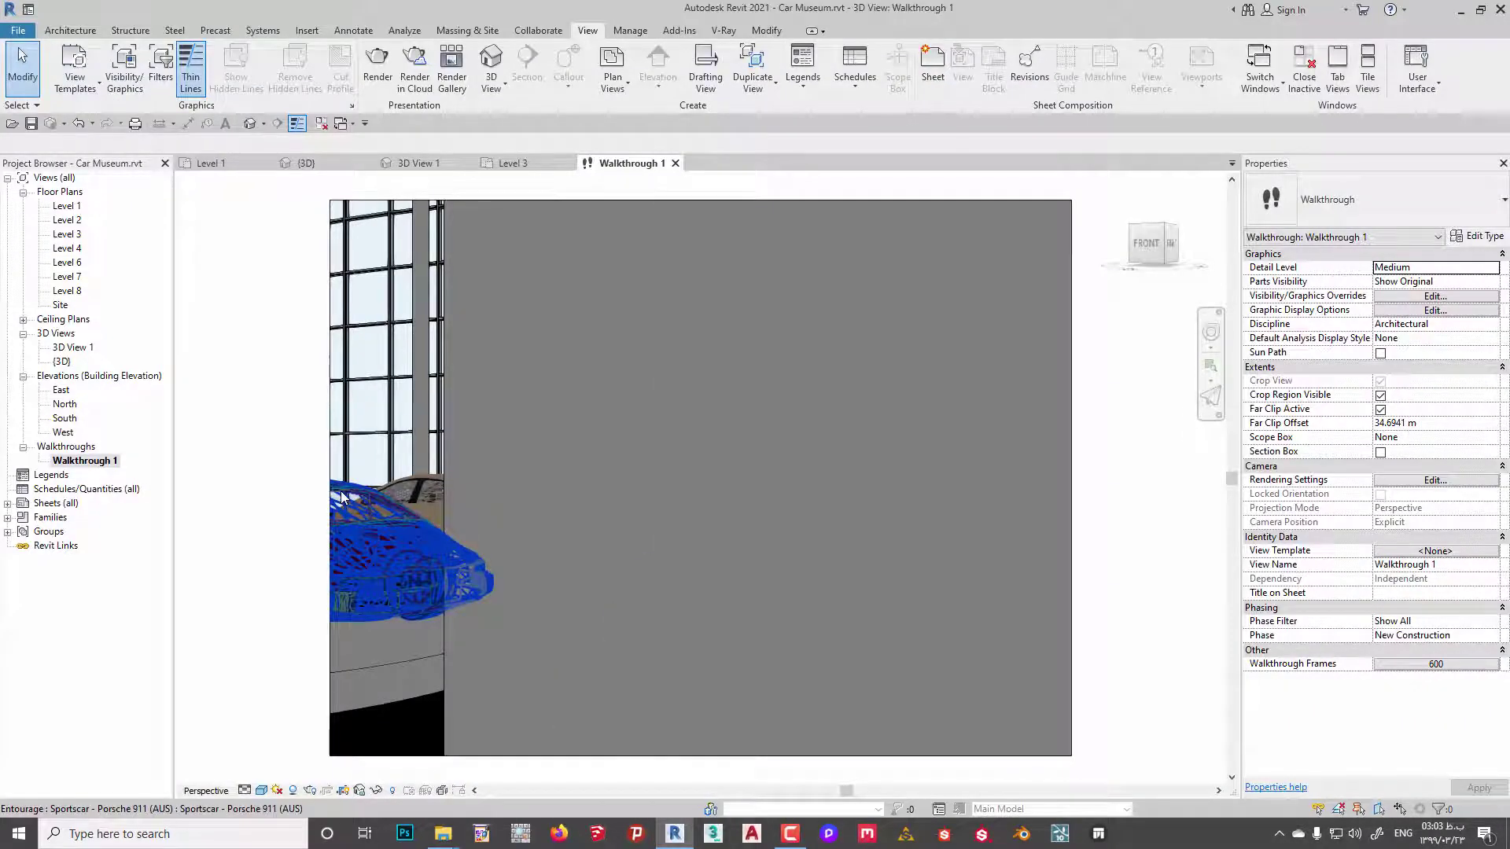
double_click(67, 206)
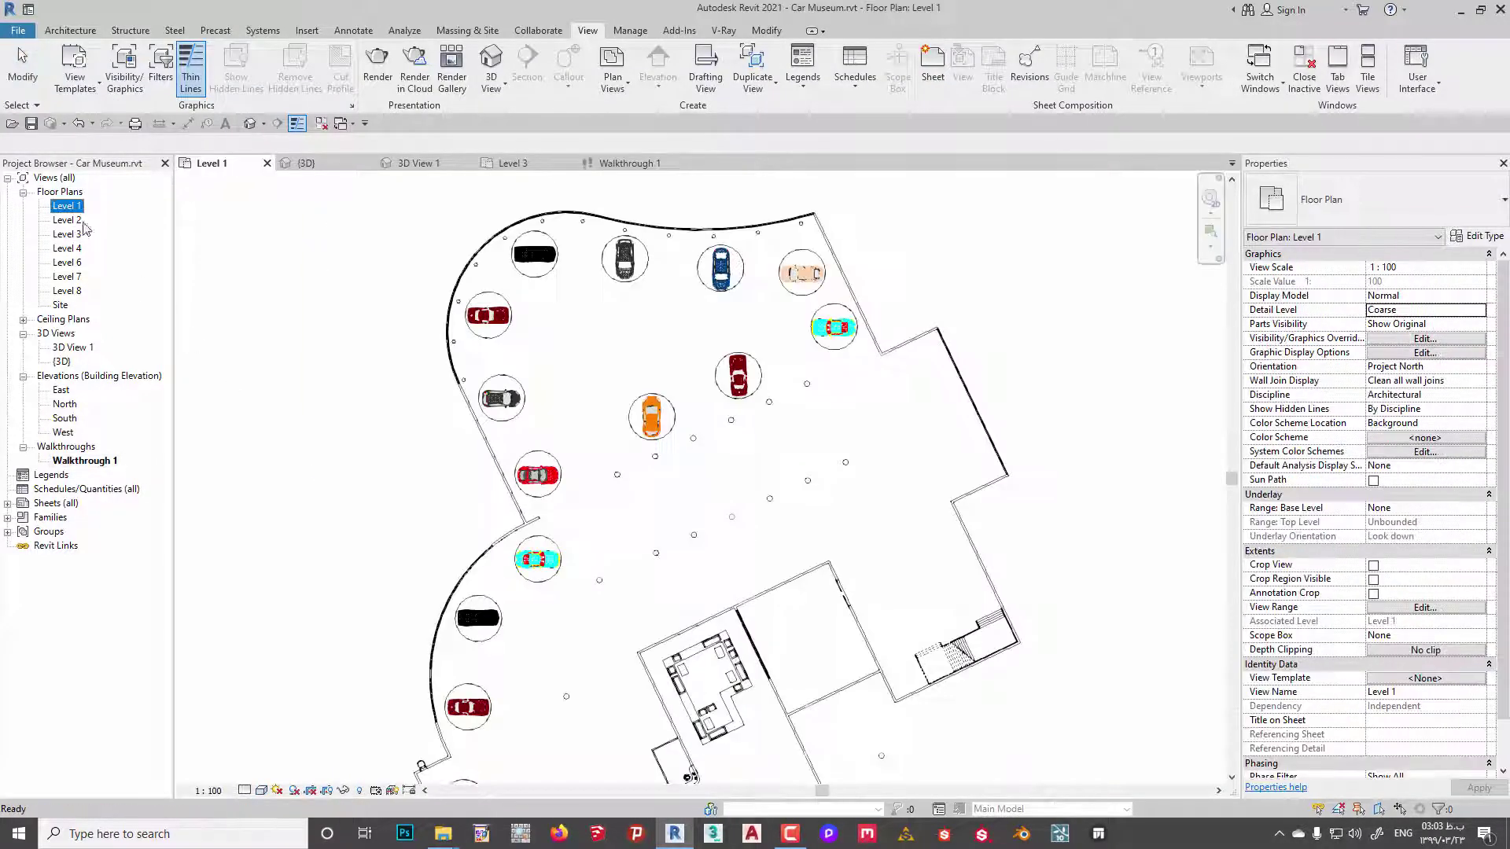
scroll(385, 366, "down", 2)
scroll(385, 366, "down", 2)
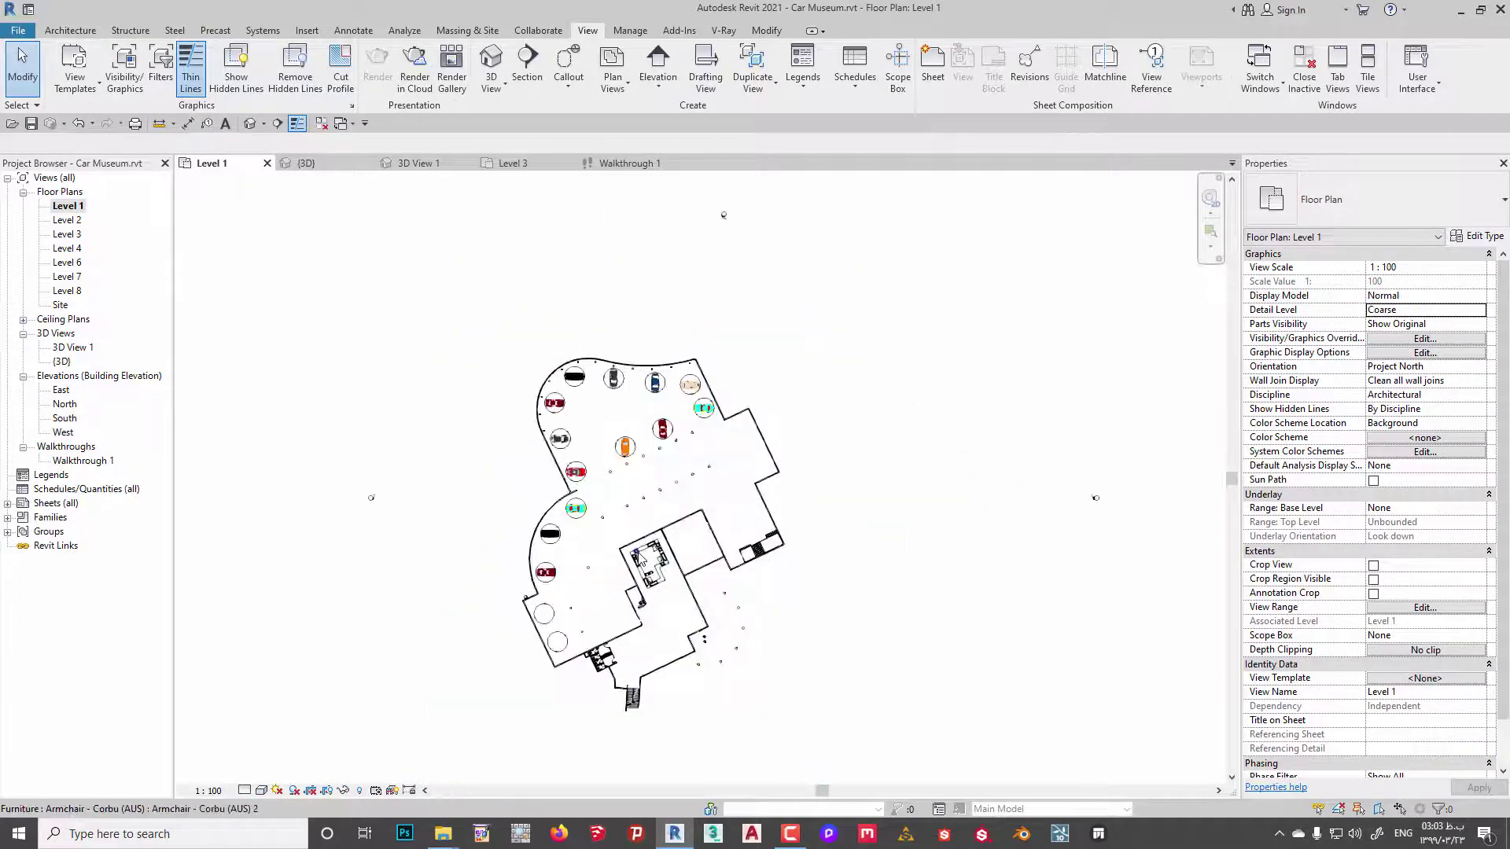
left_click(265, 124)
left_click(280, 158)
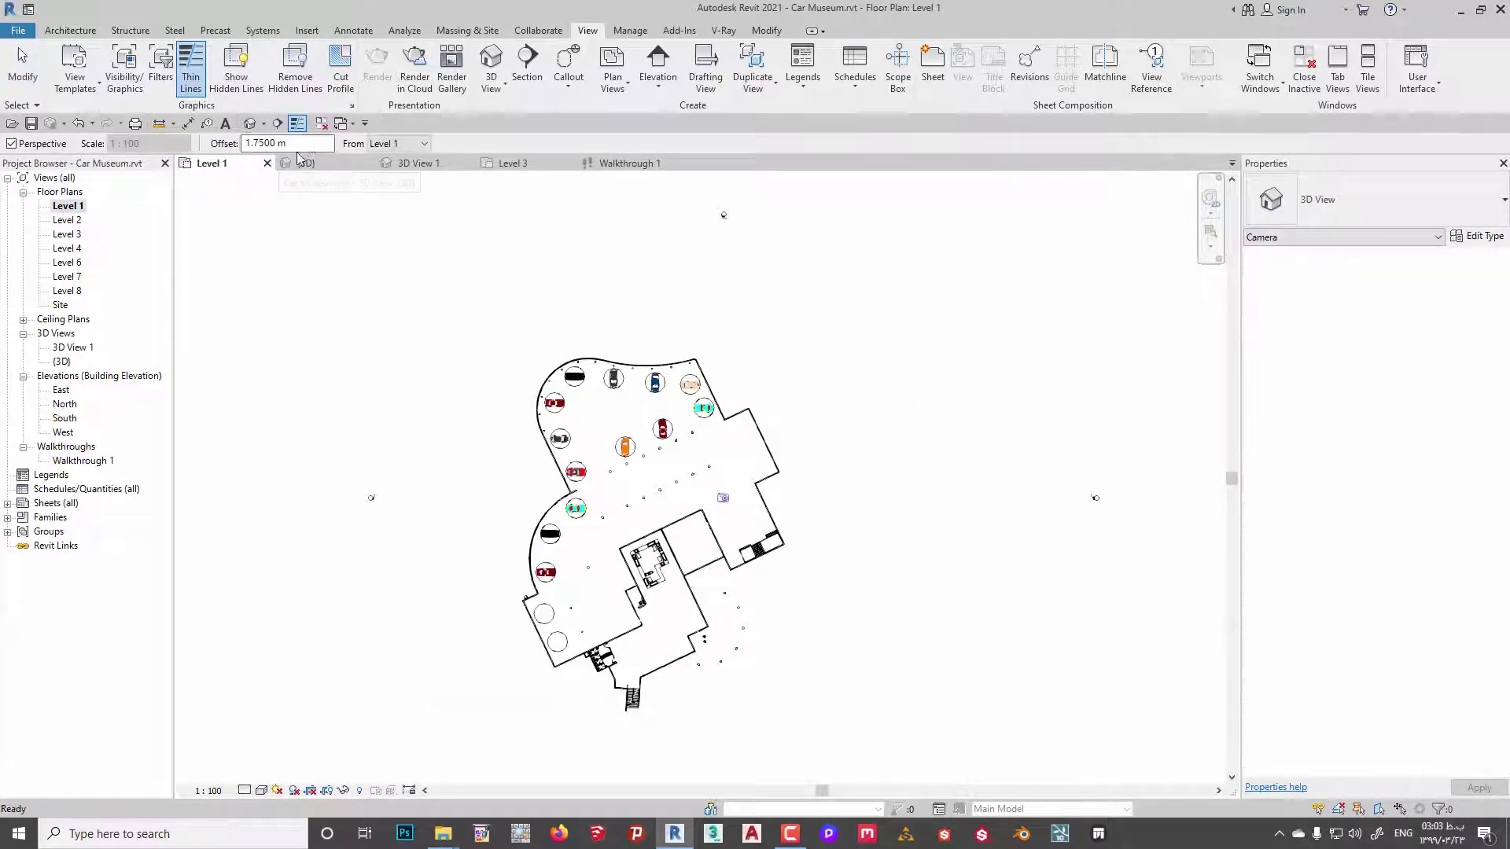
key("Escape")
Draw a new walkthrough path curving around the museum's east and north sides.
left_click(266, 125)
left_click(291, 174)
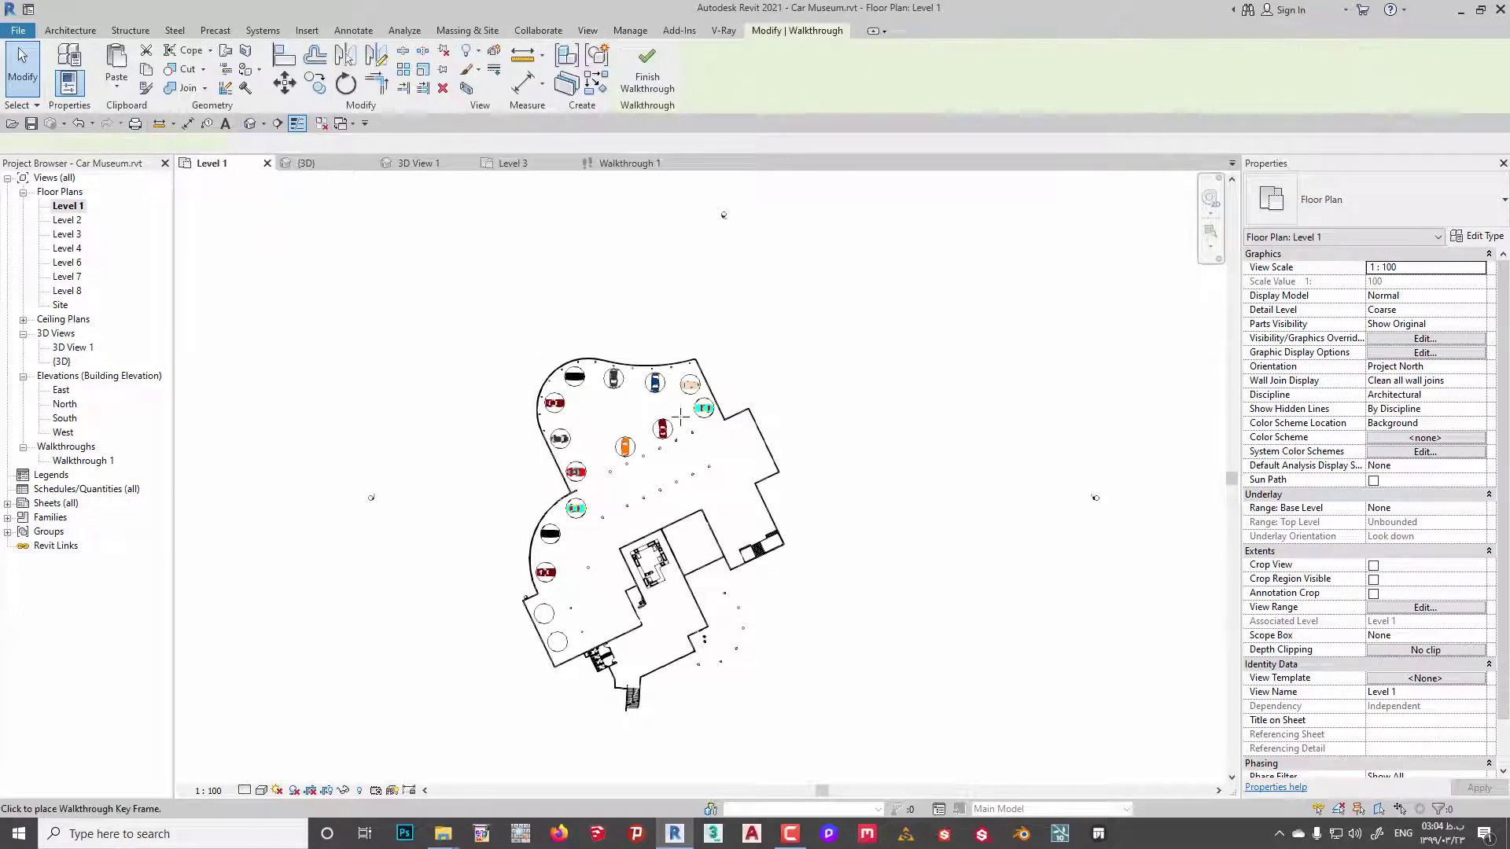
left_click(877, 516)
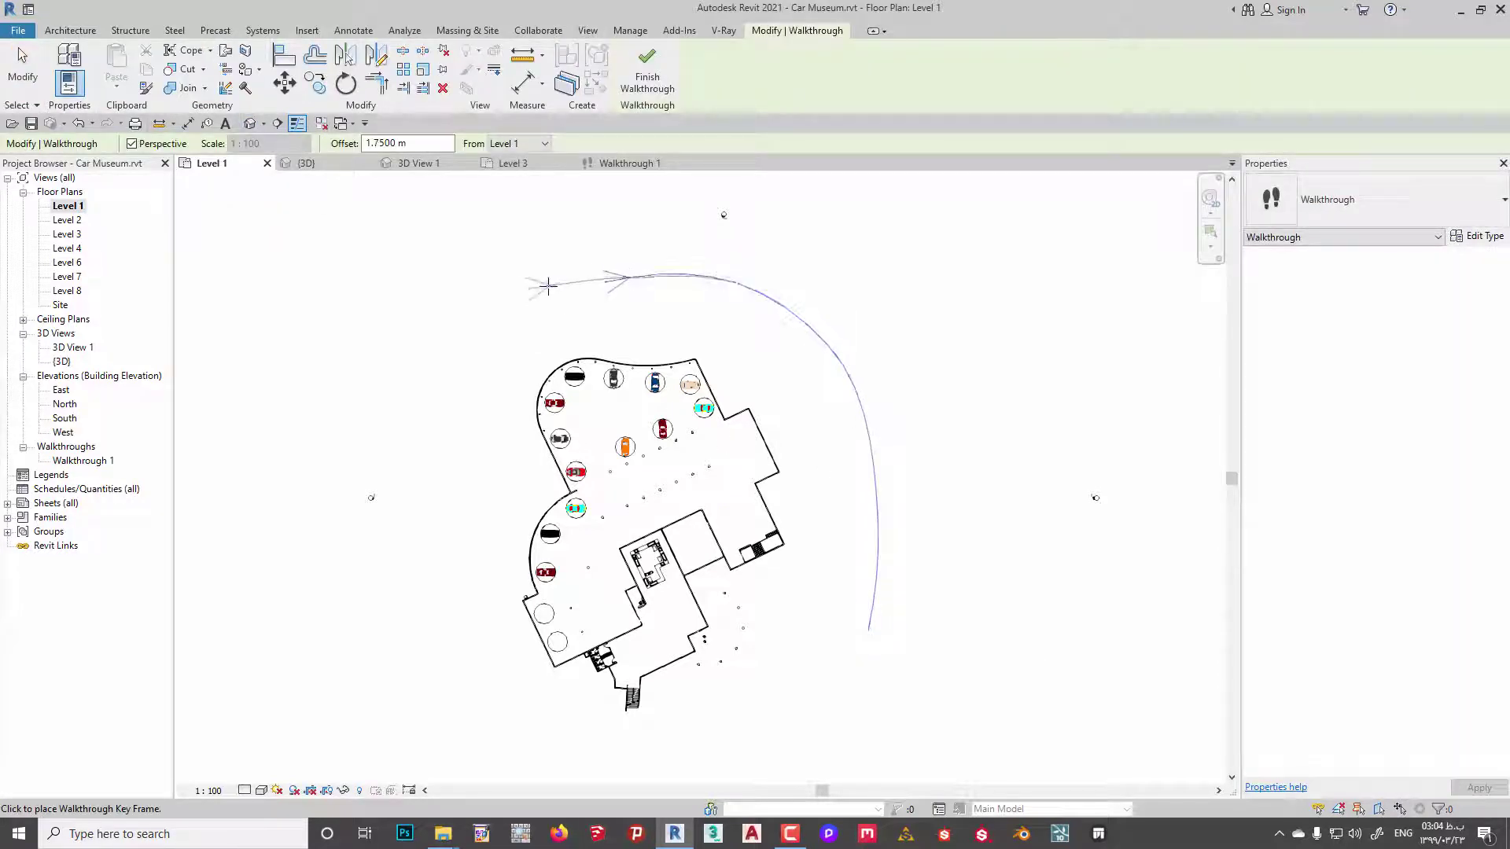
left_click(508, 314)
key("Escape")
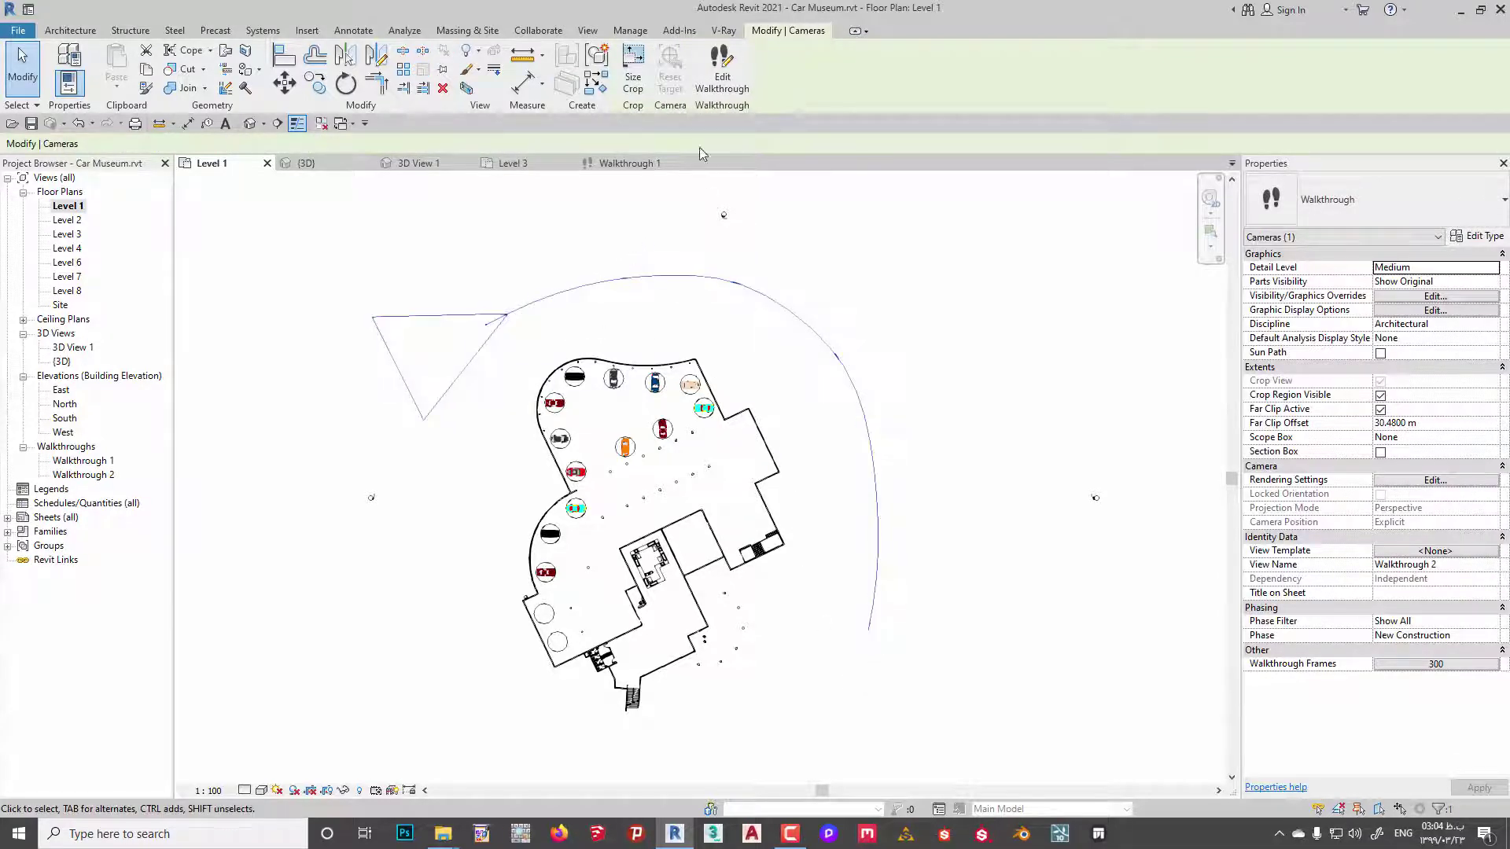
Re-aim Walkthrough 2's last three key-frame cameras toward the museum building.
left_click(721, 75)
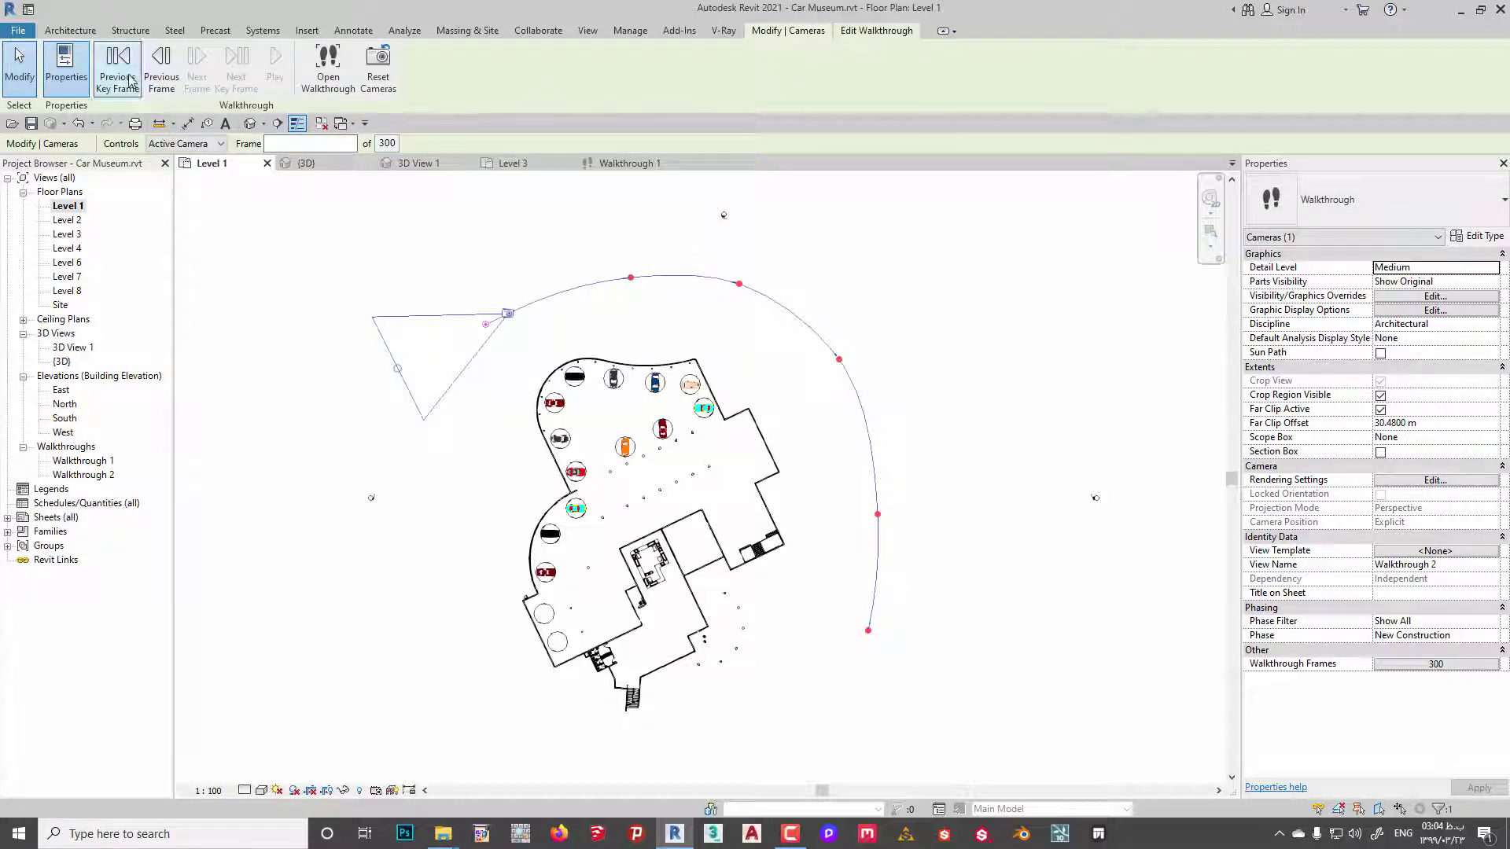
left_click_drag(486, 330, 813, 697)
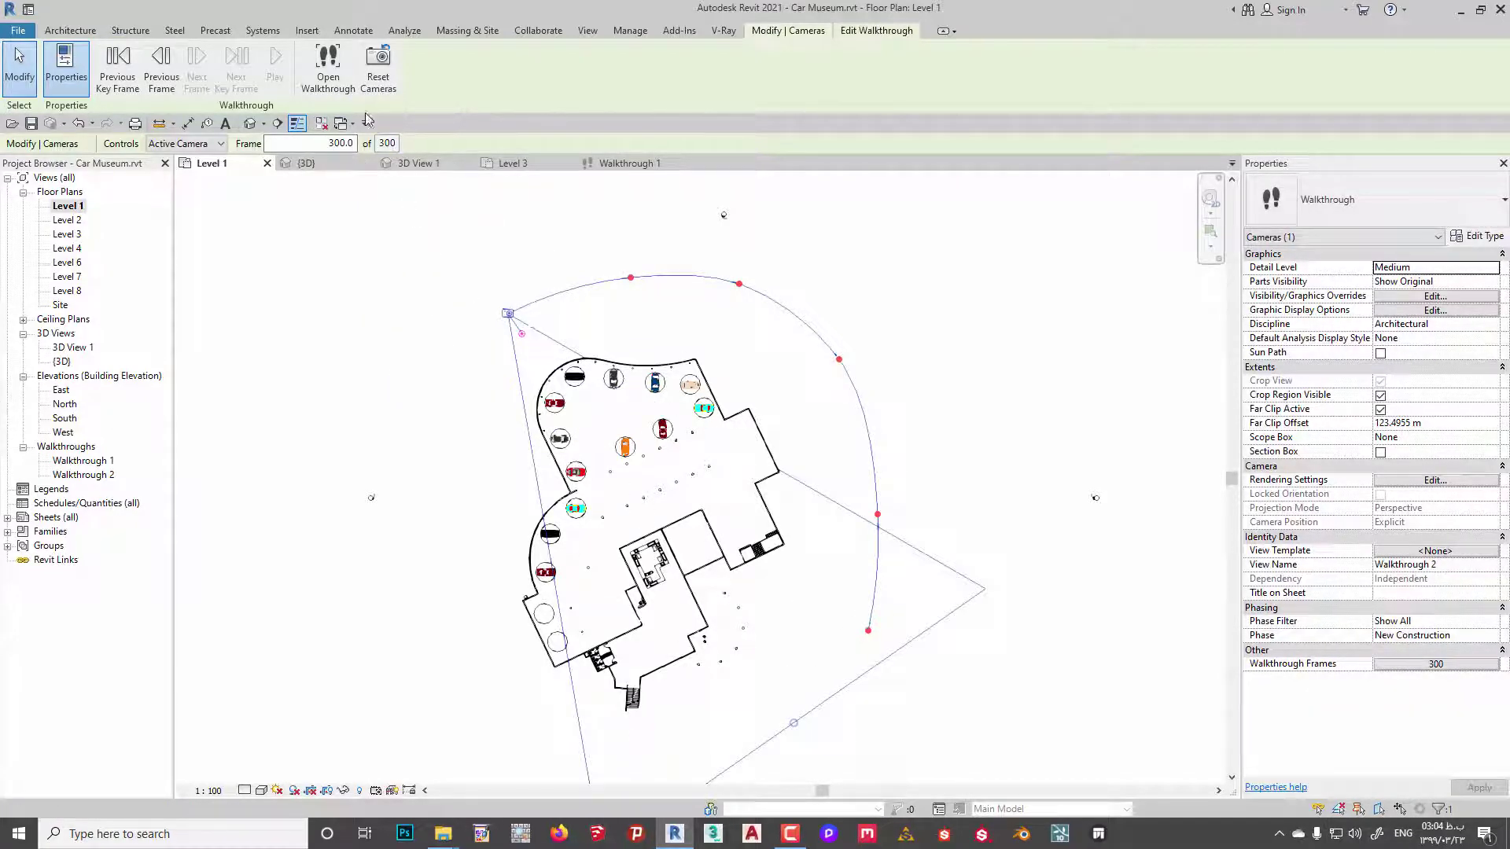
left_click(117, 67)
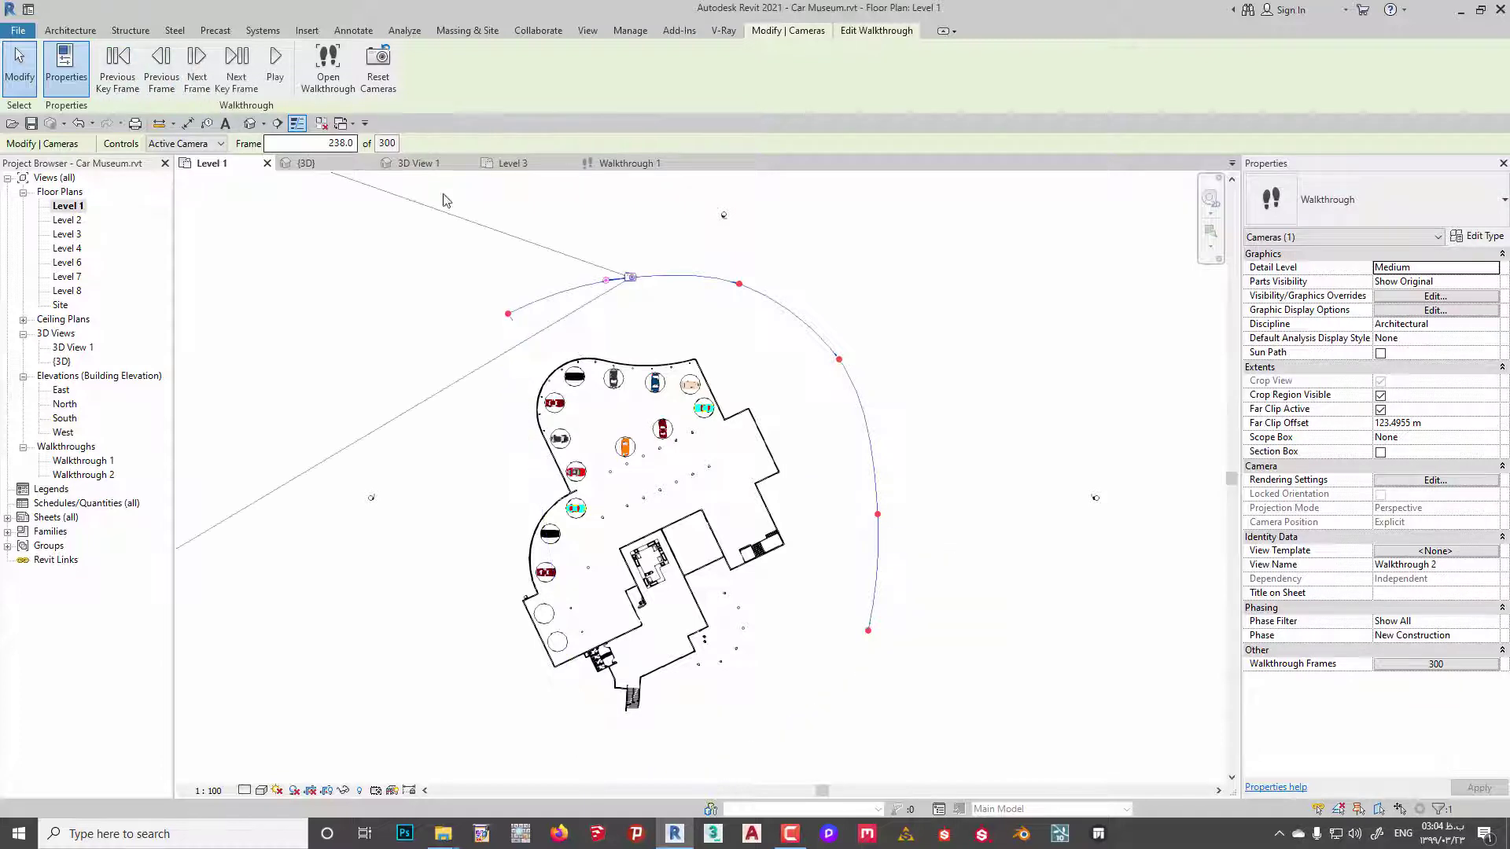
left_click_drag(603, 290, 621, 362)
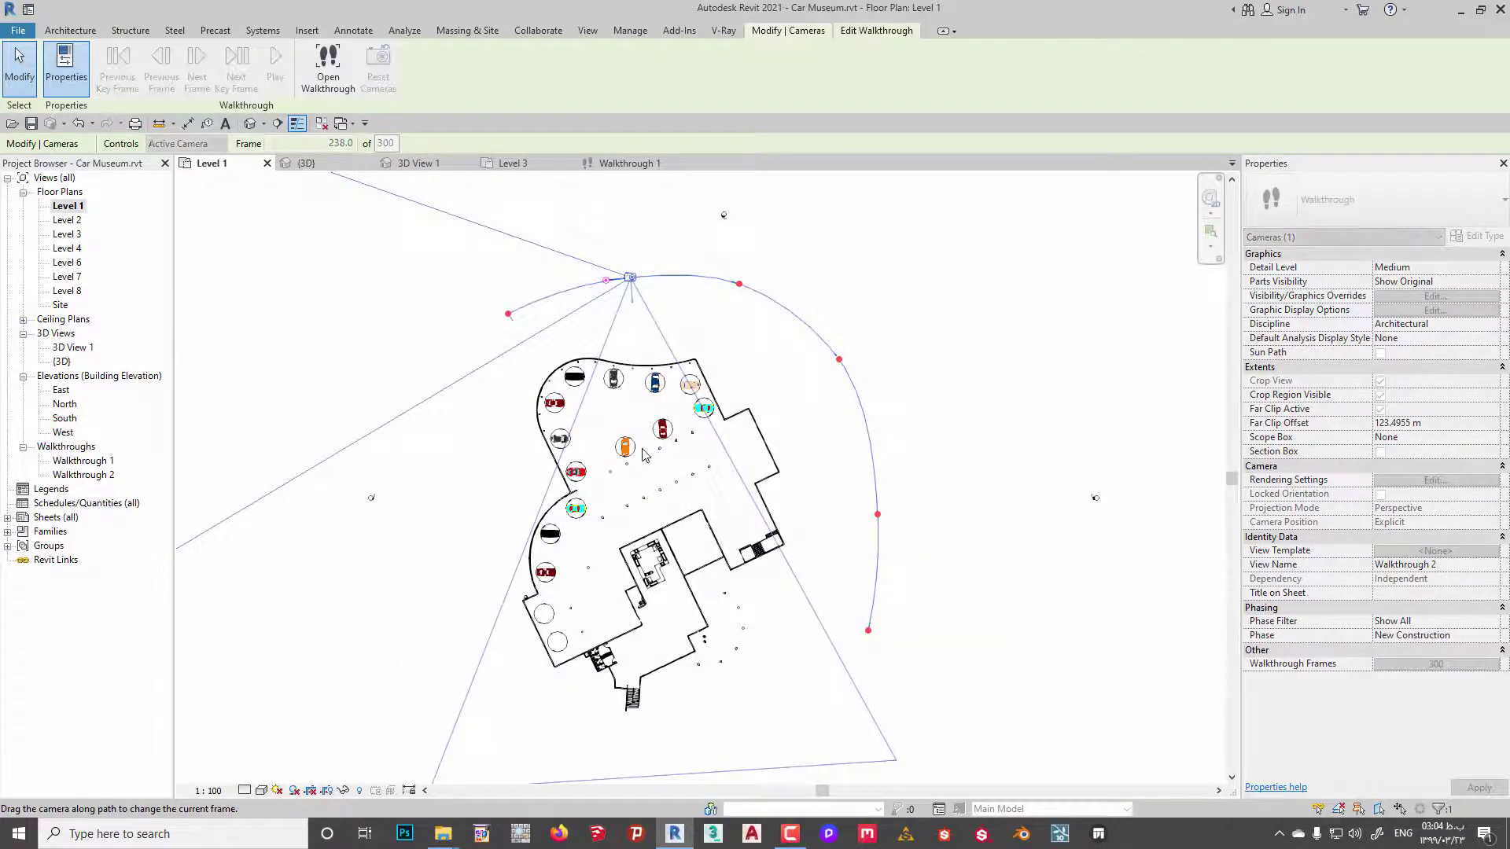
left_click(122, 67)
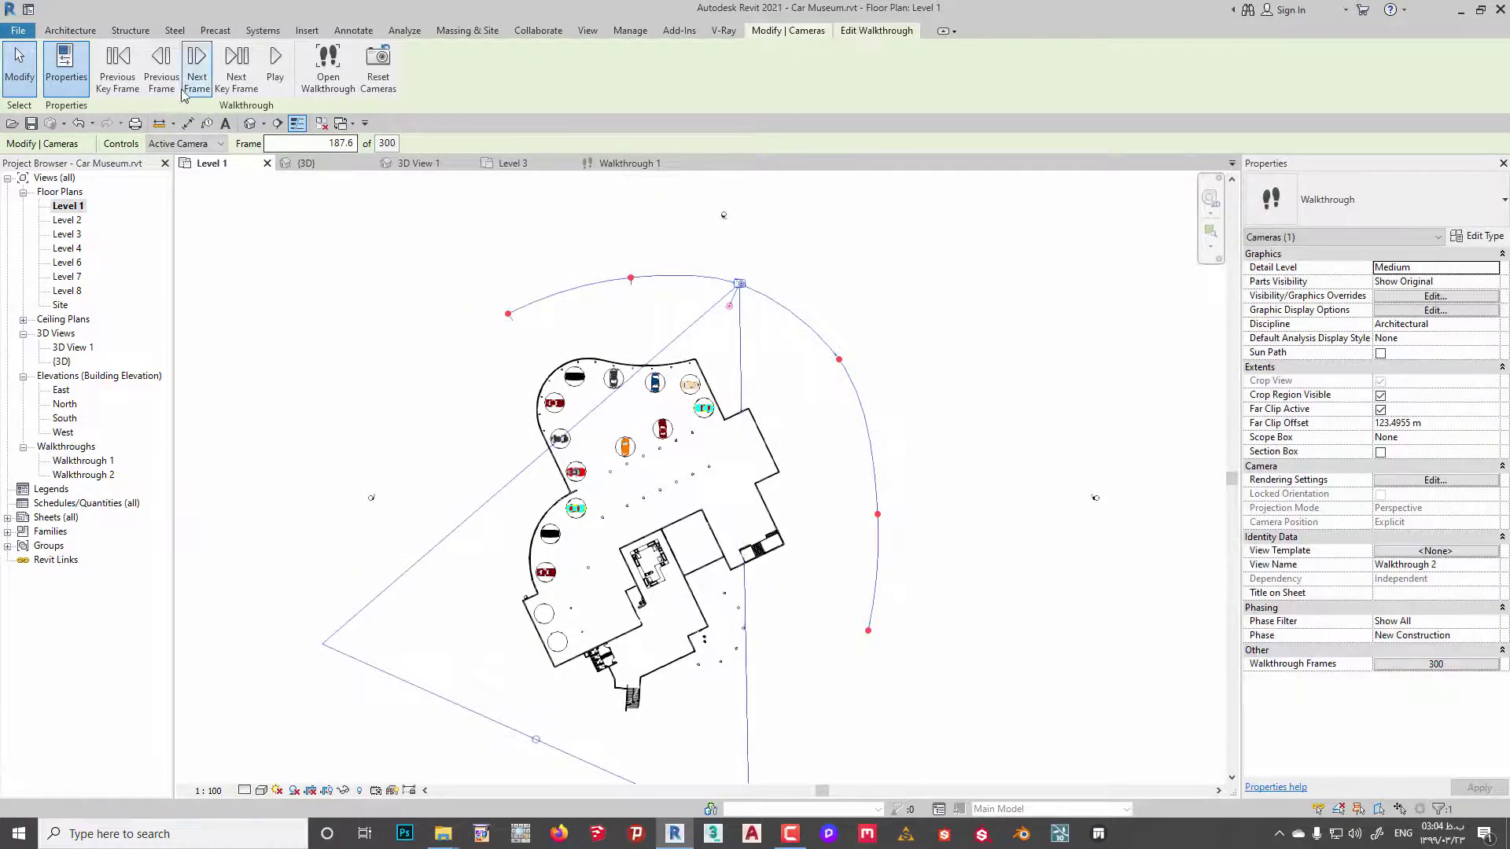
left_click_drag(834, 347, 821, 376)
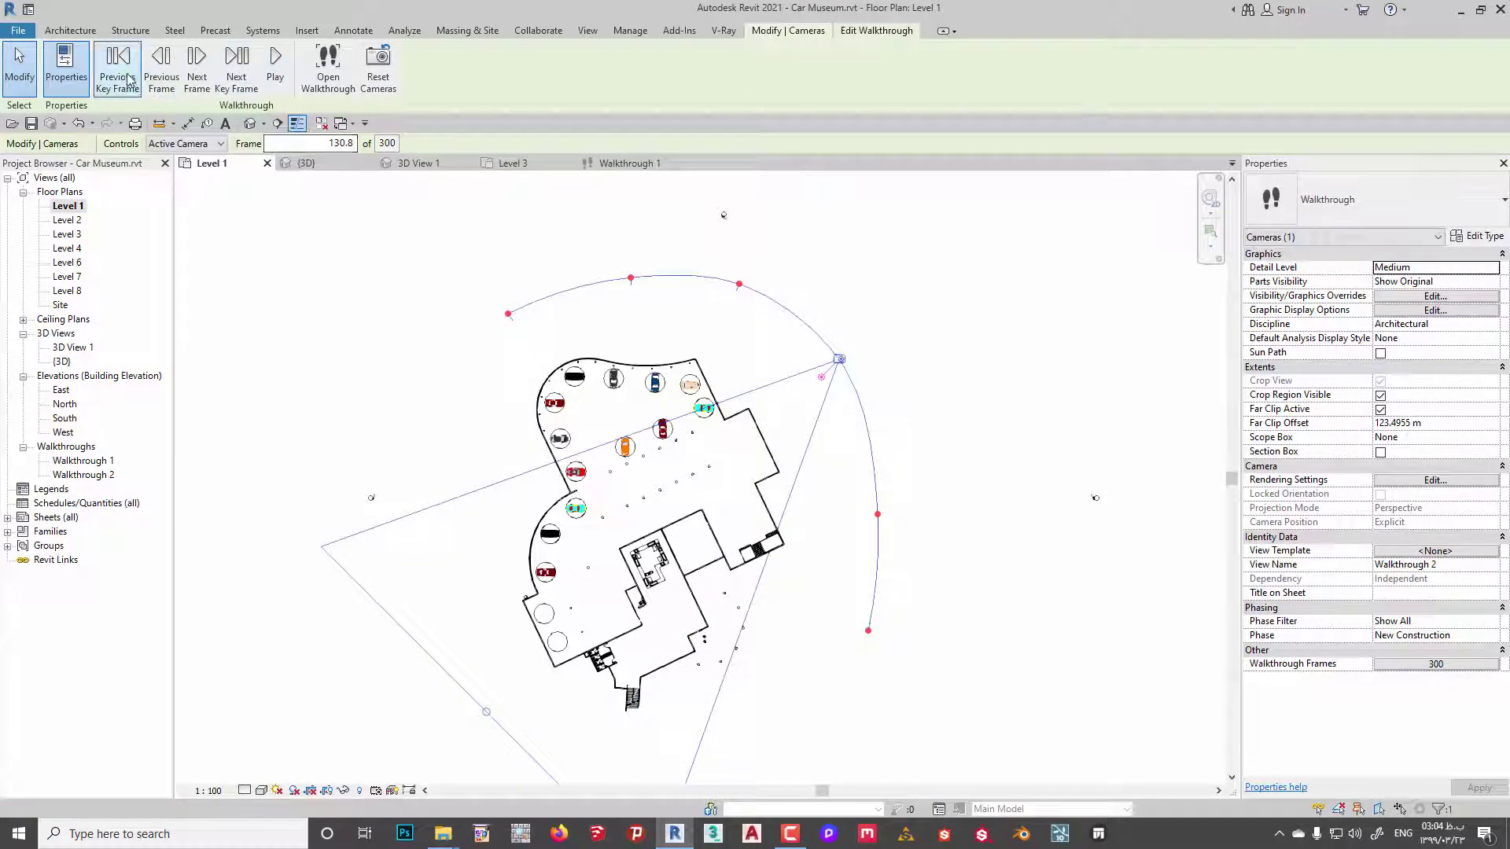
Aim the remaining key-frame cameras, back to the first frame, across the building.
left_click(118, 67)
key("Escape")
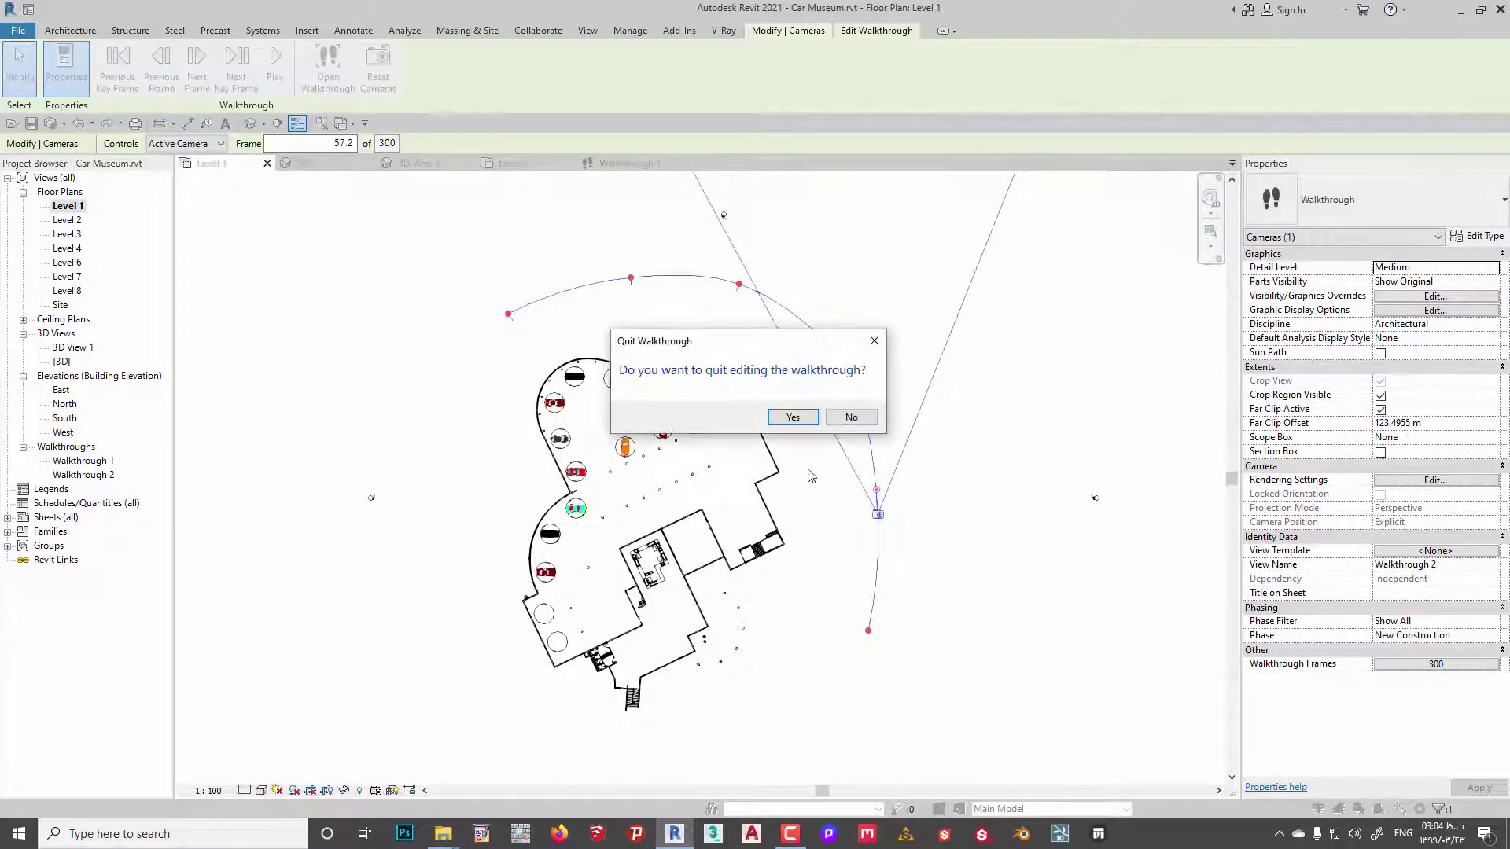
left_click(853, 417)
left_click_drag(876, 489, 728, 497)
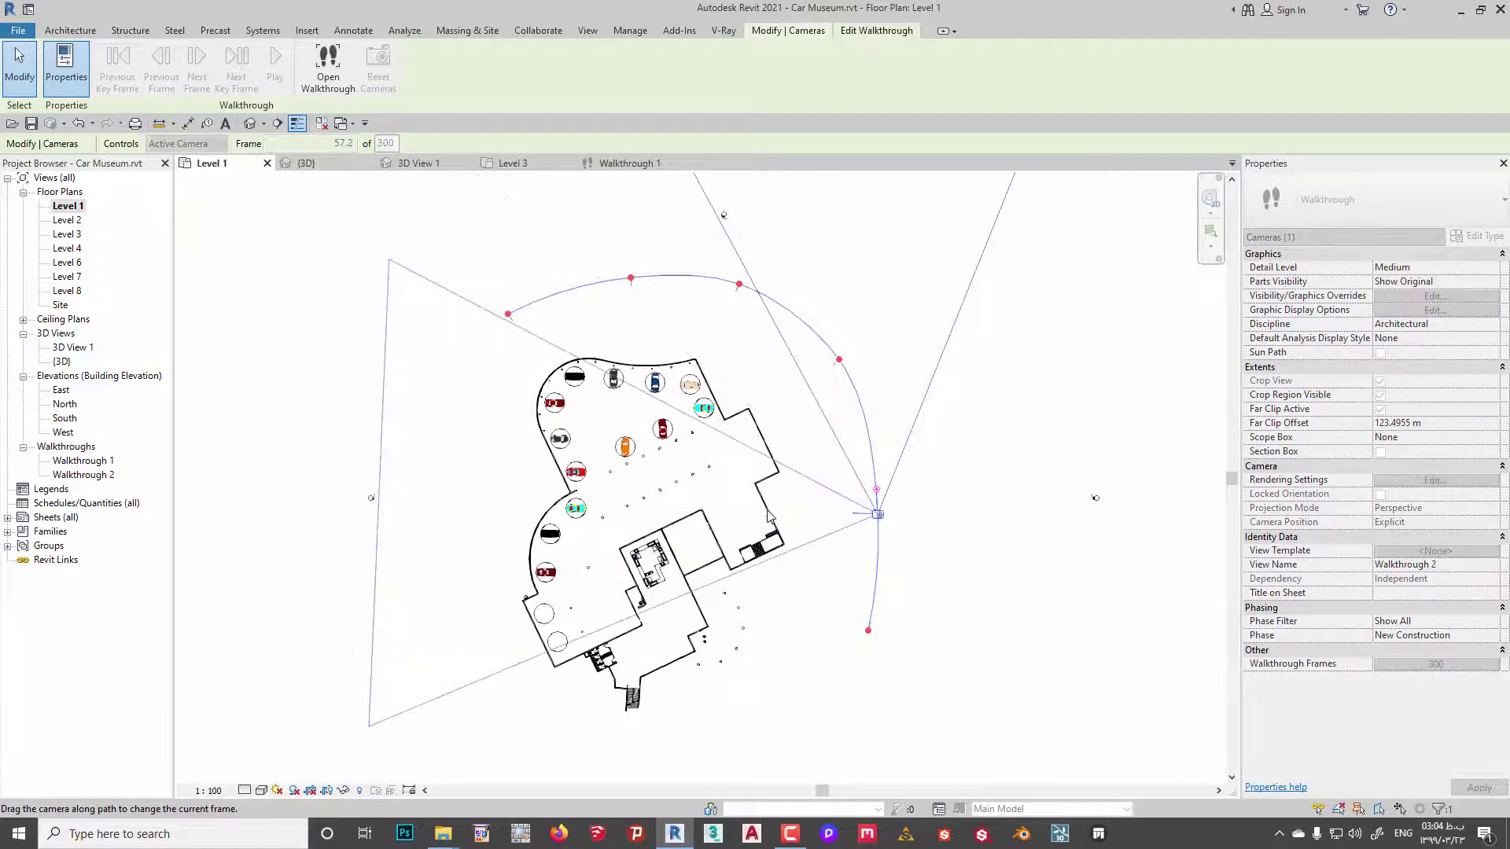
left_click(118, 67)
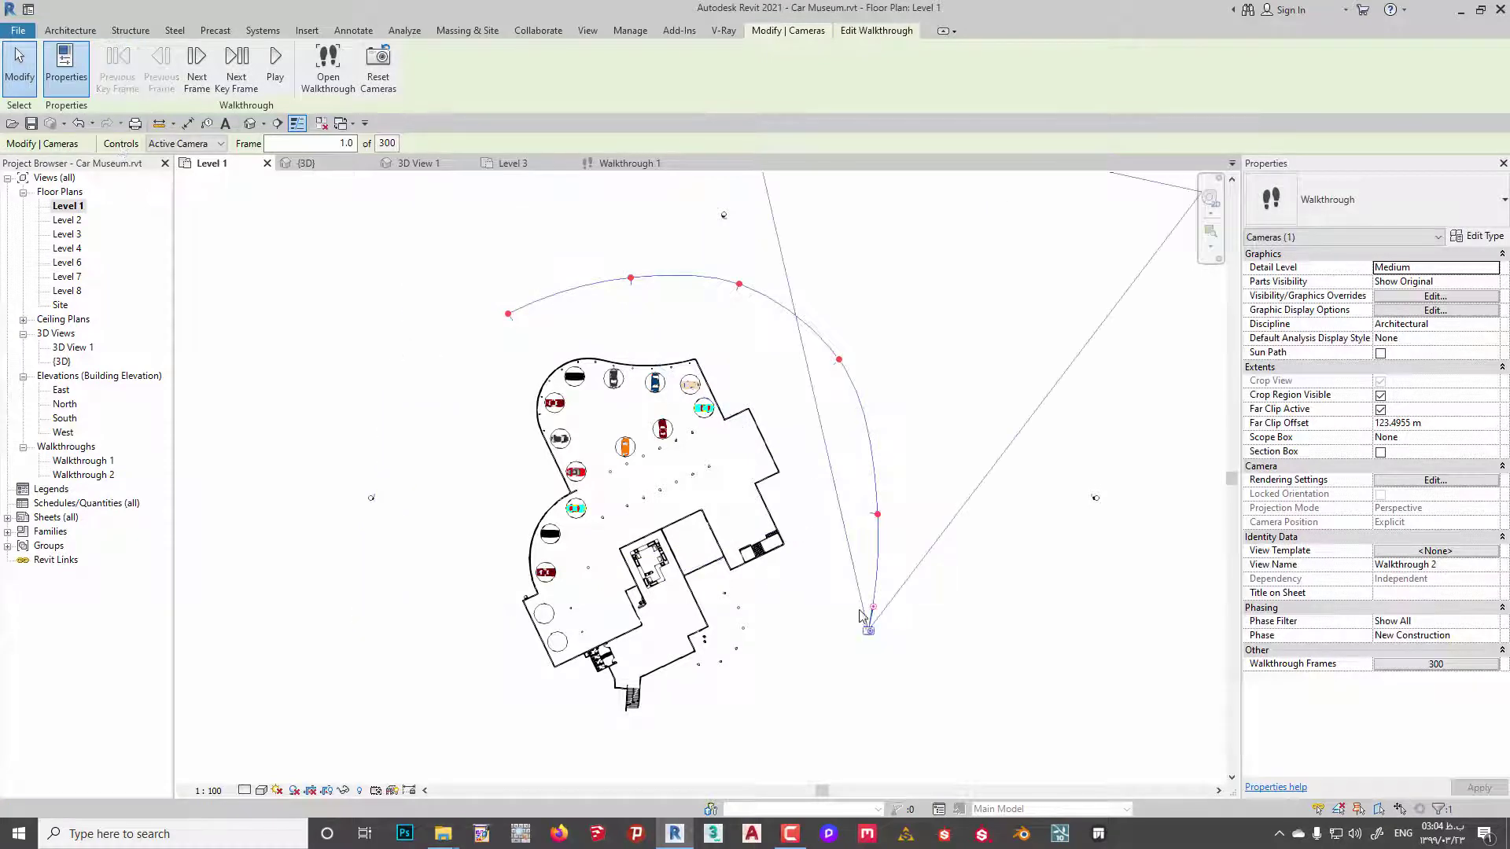
left_click_drag(873, 608, 846, 617)
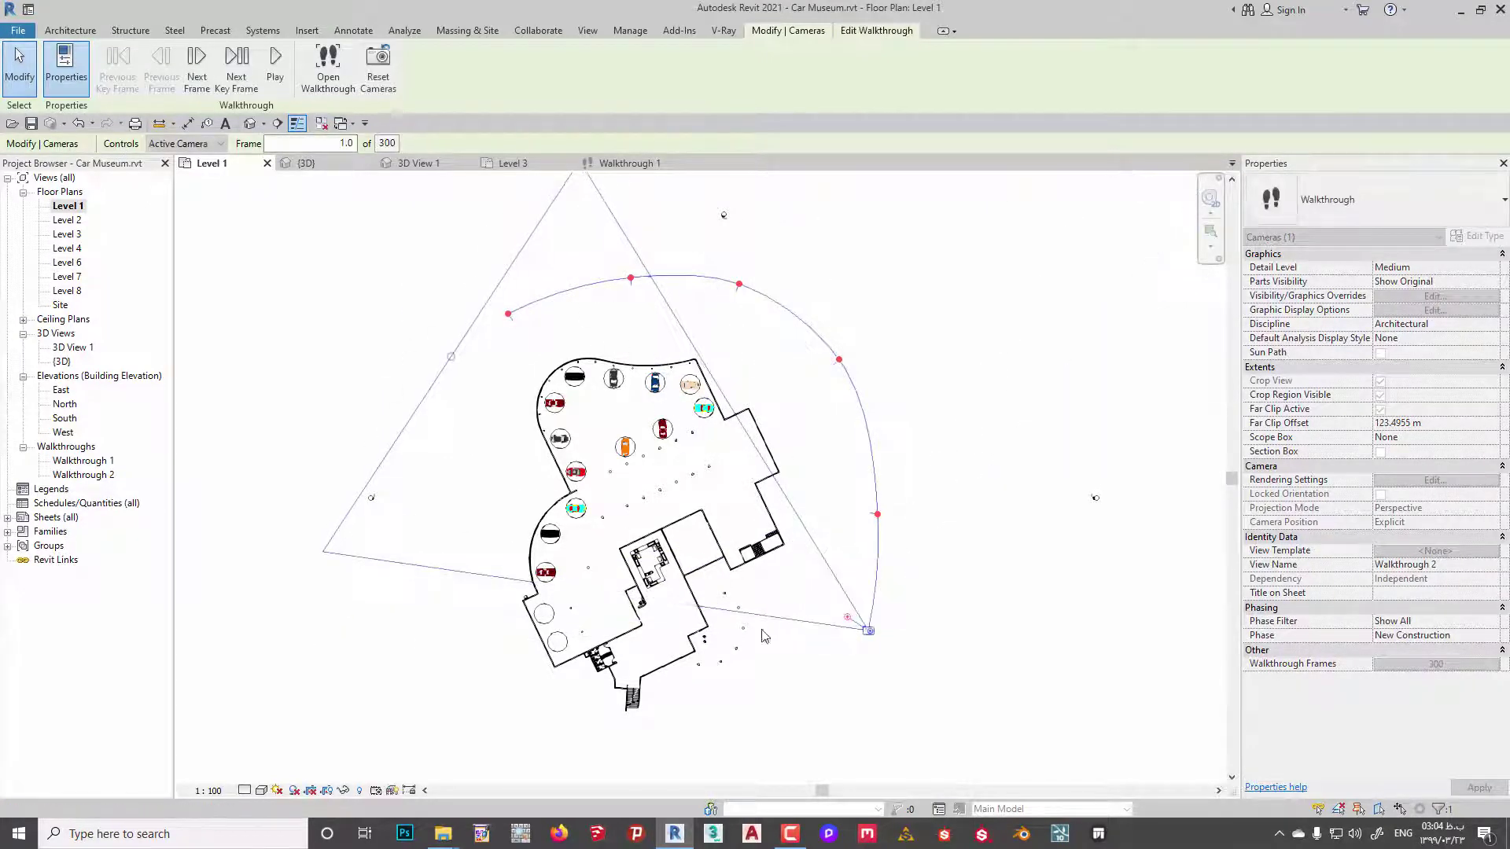
left_click(767, 681)
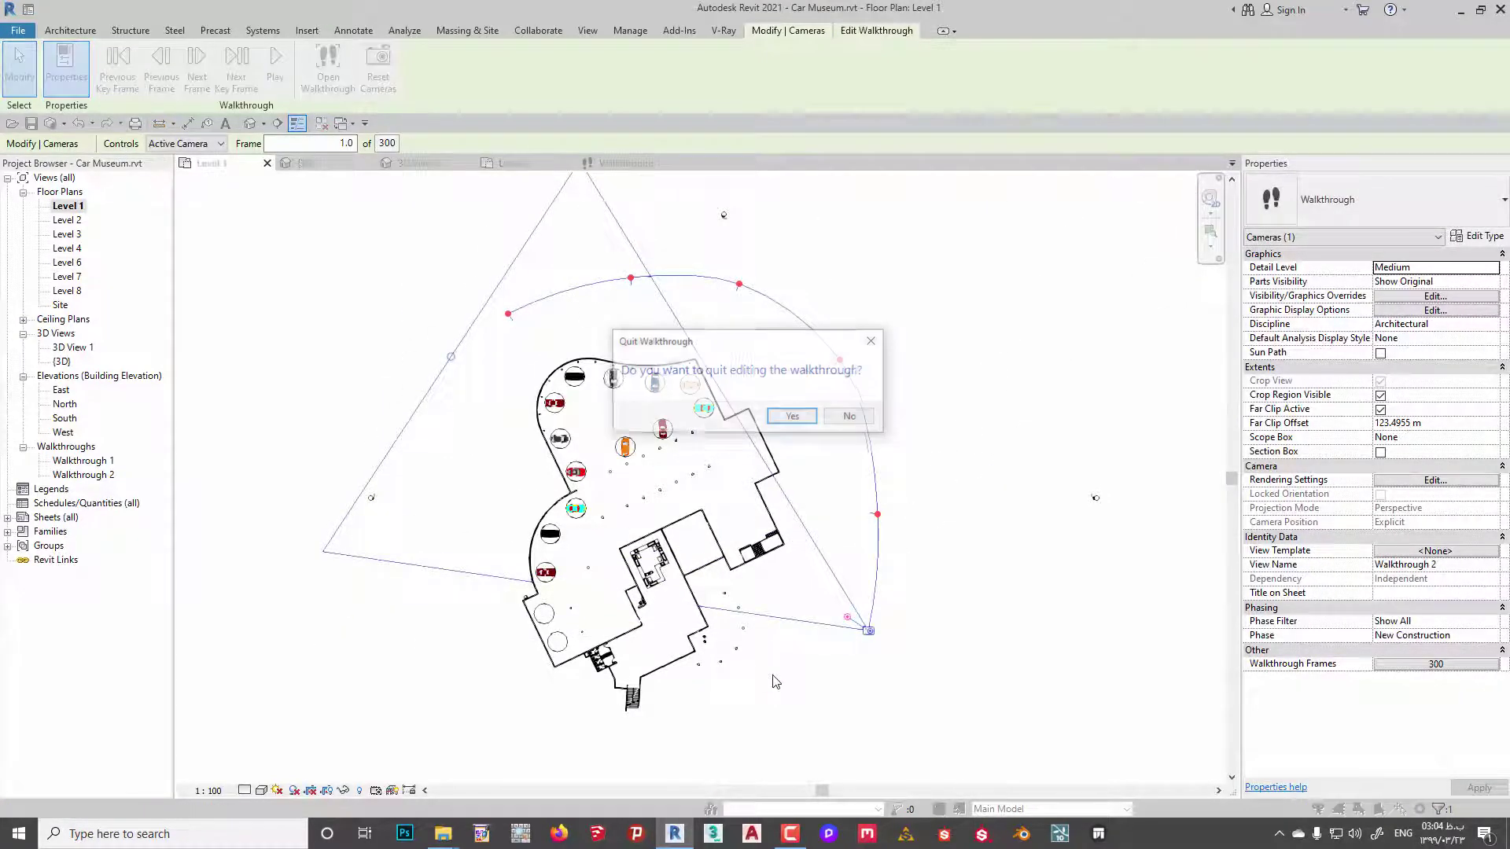
Add a key frame, remove the extra key frame, and set walkthrough Controls to Path.
left_click(792, 418)
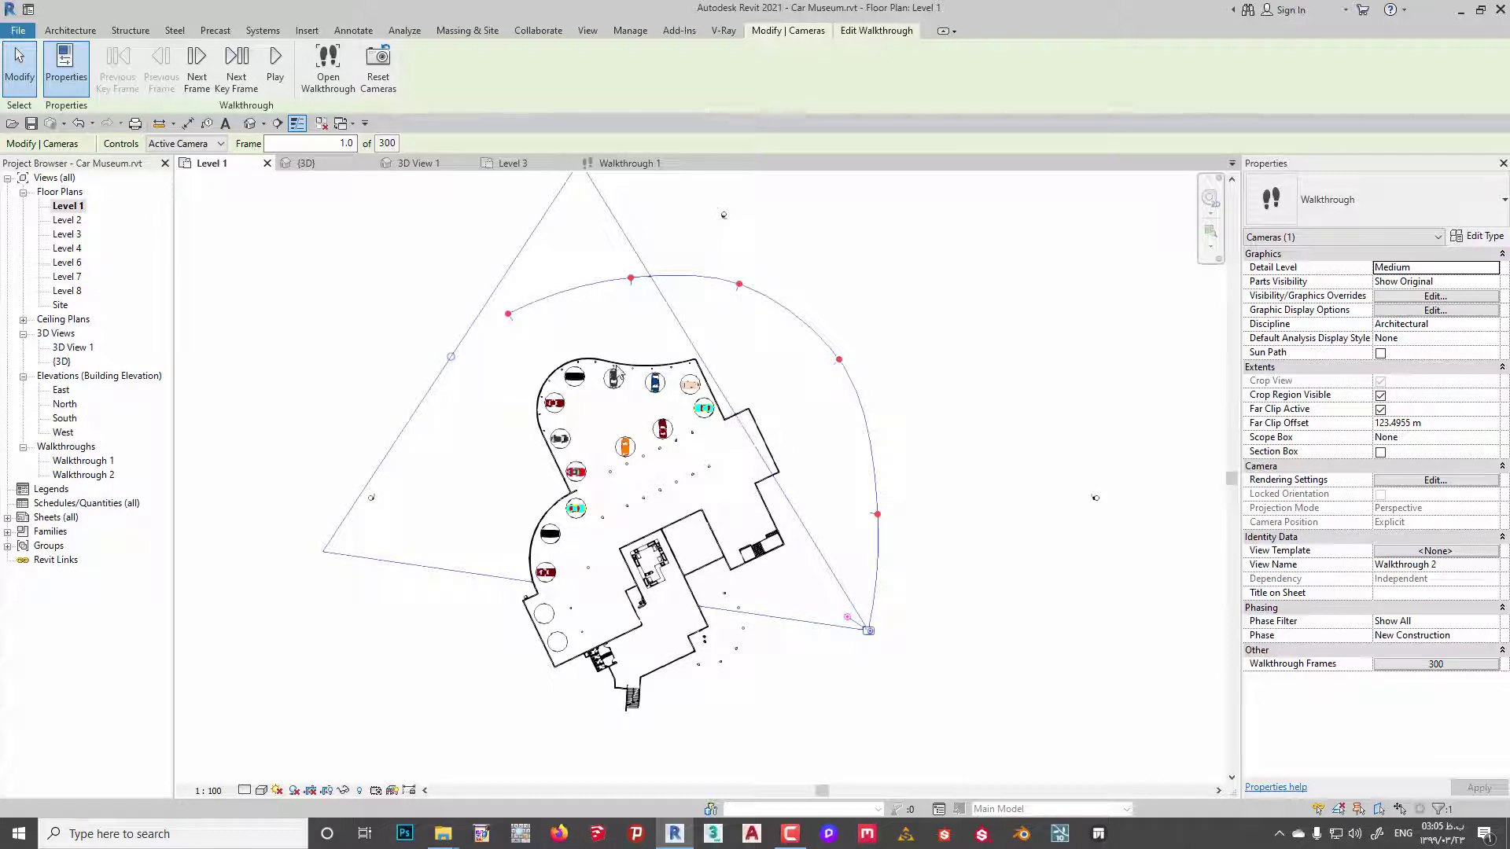
left_click(171, 144)
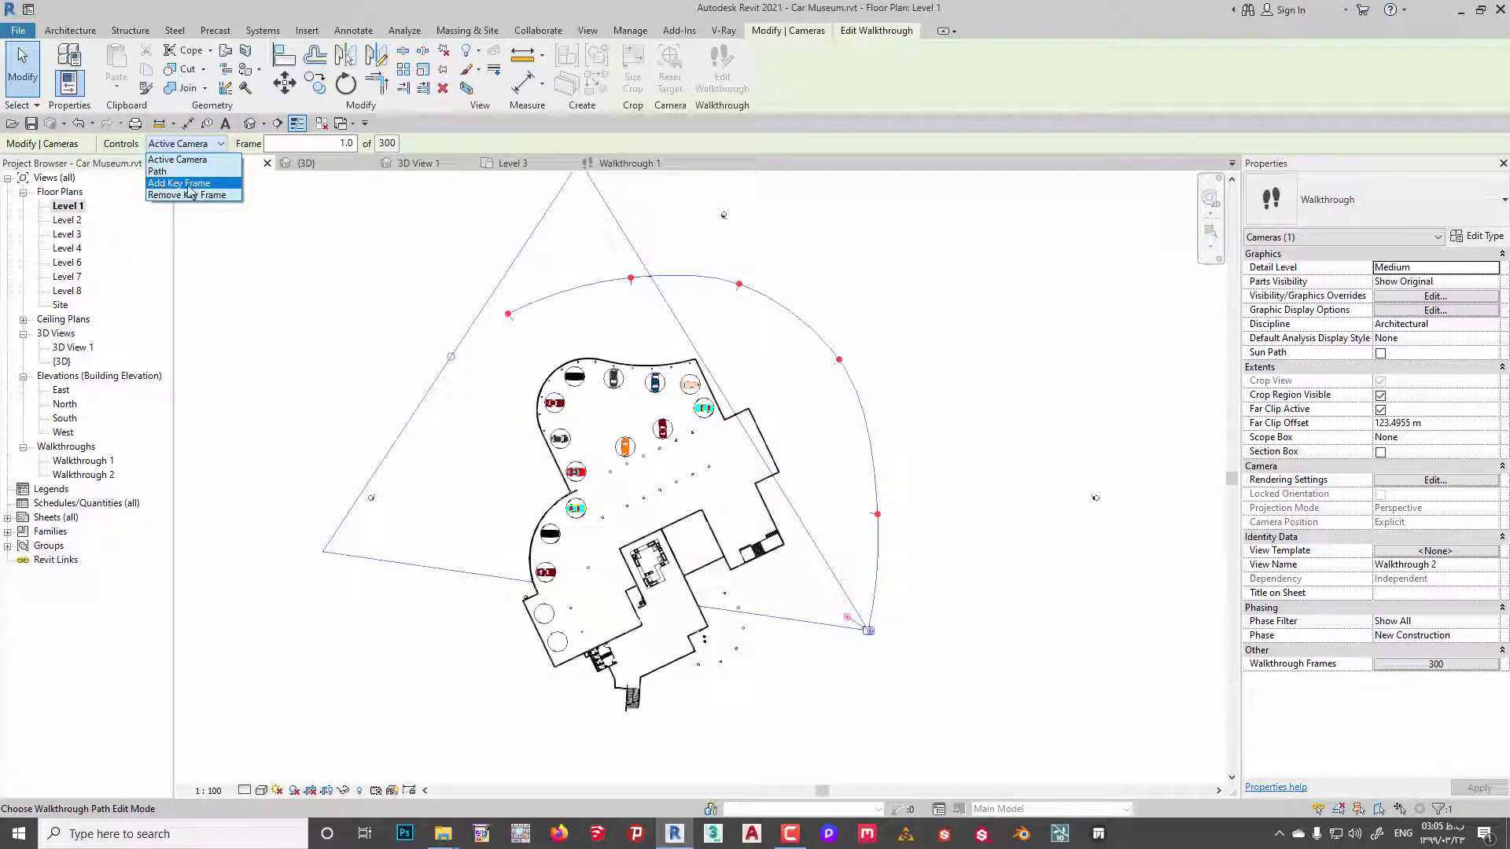
left_click(188, 183)
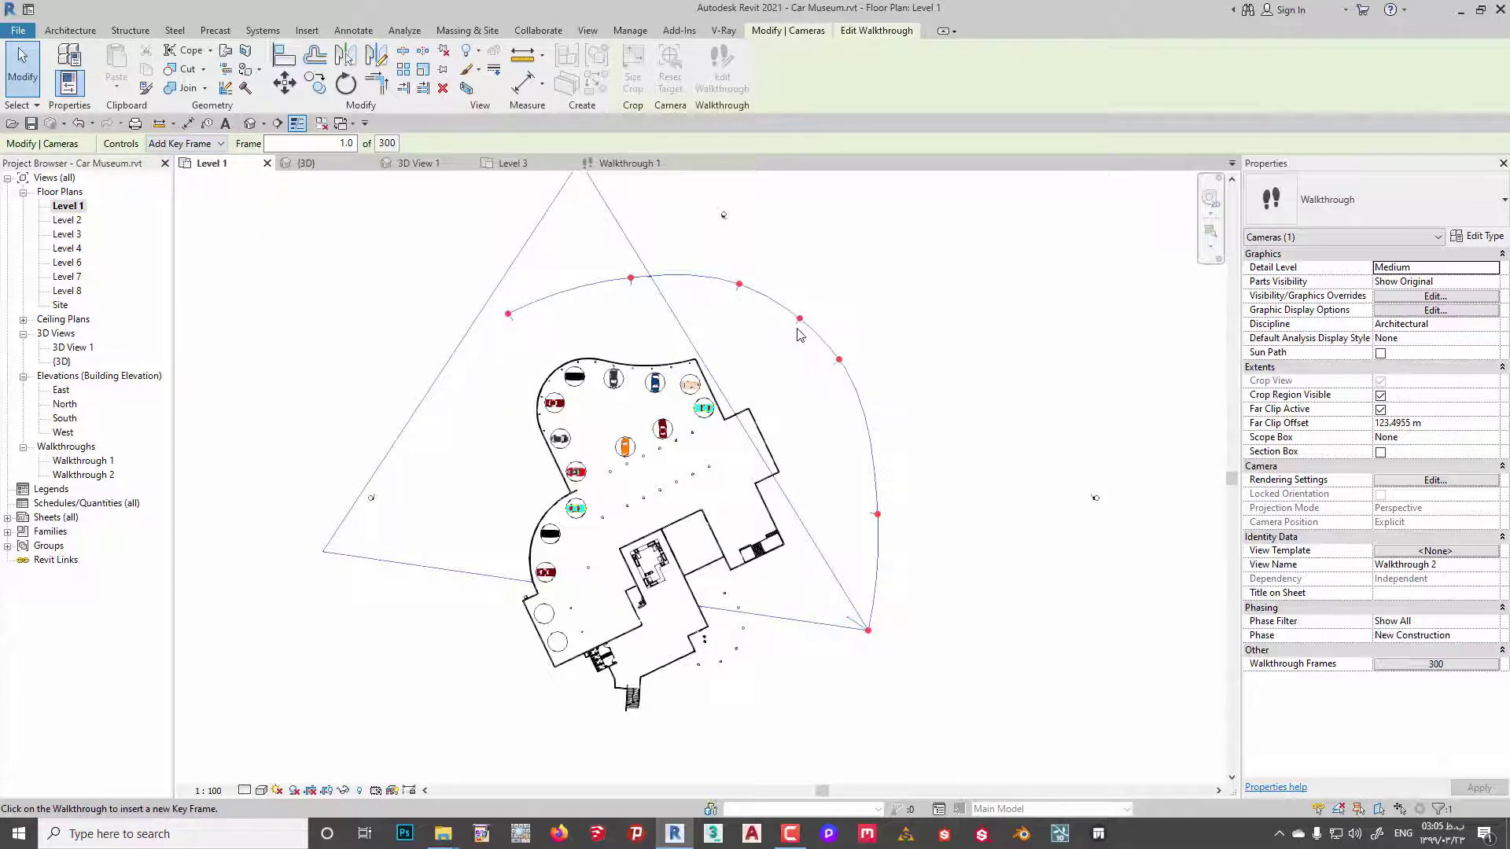
left_click(194, 145)
left_click(189, 195)
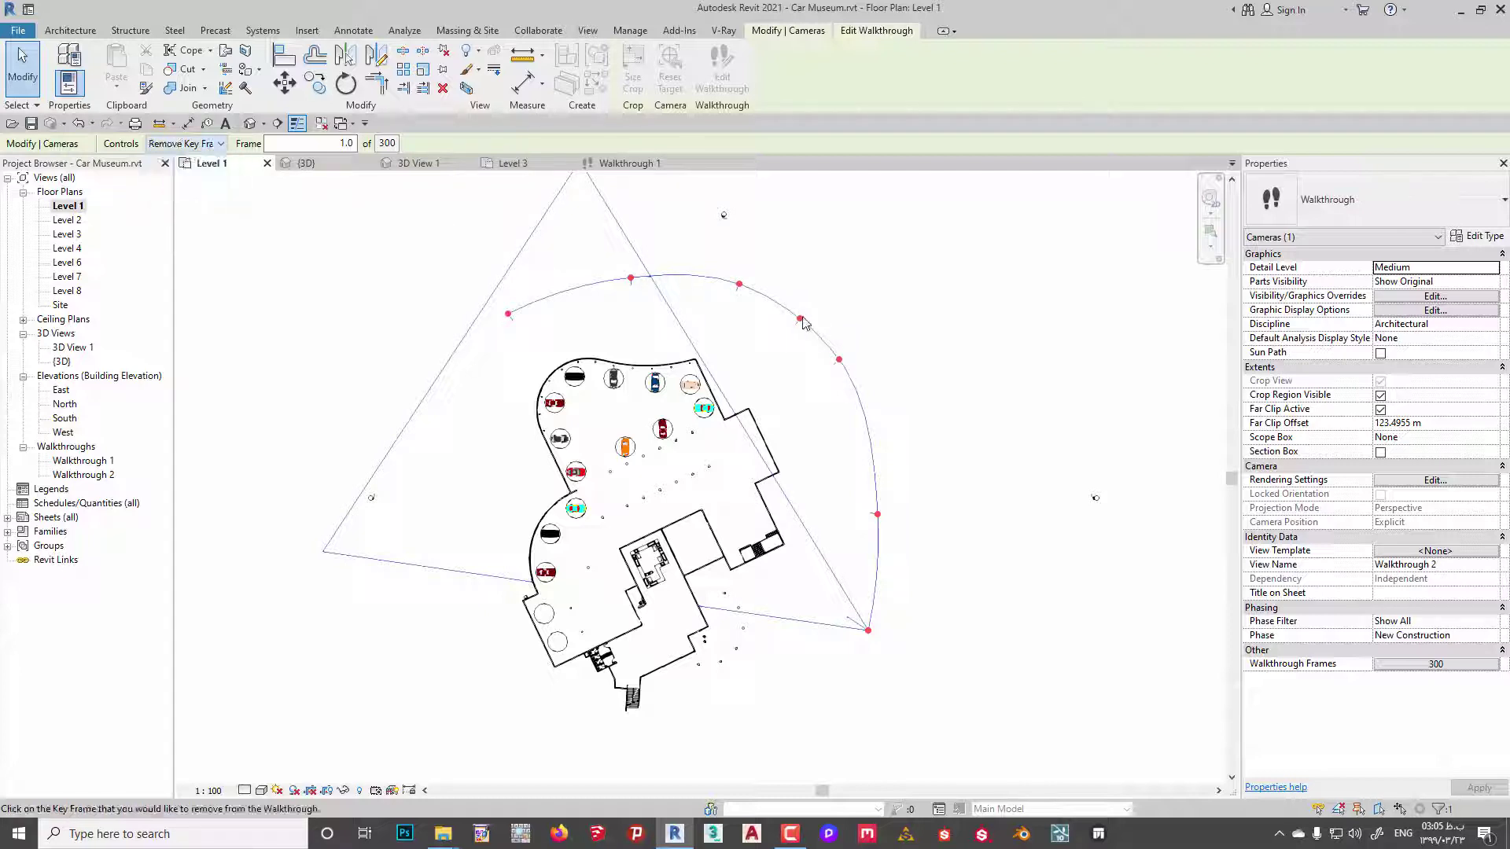
left_click(801, 319)
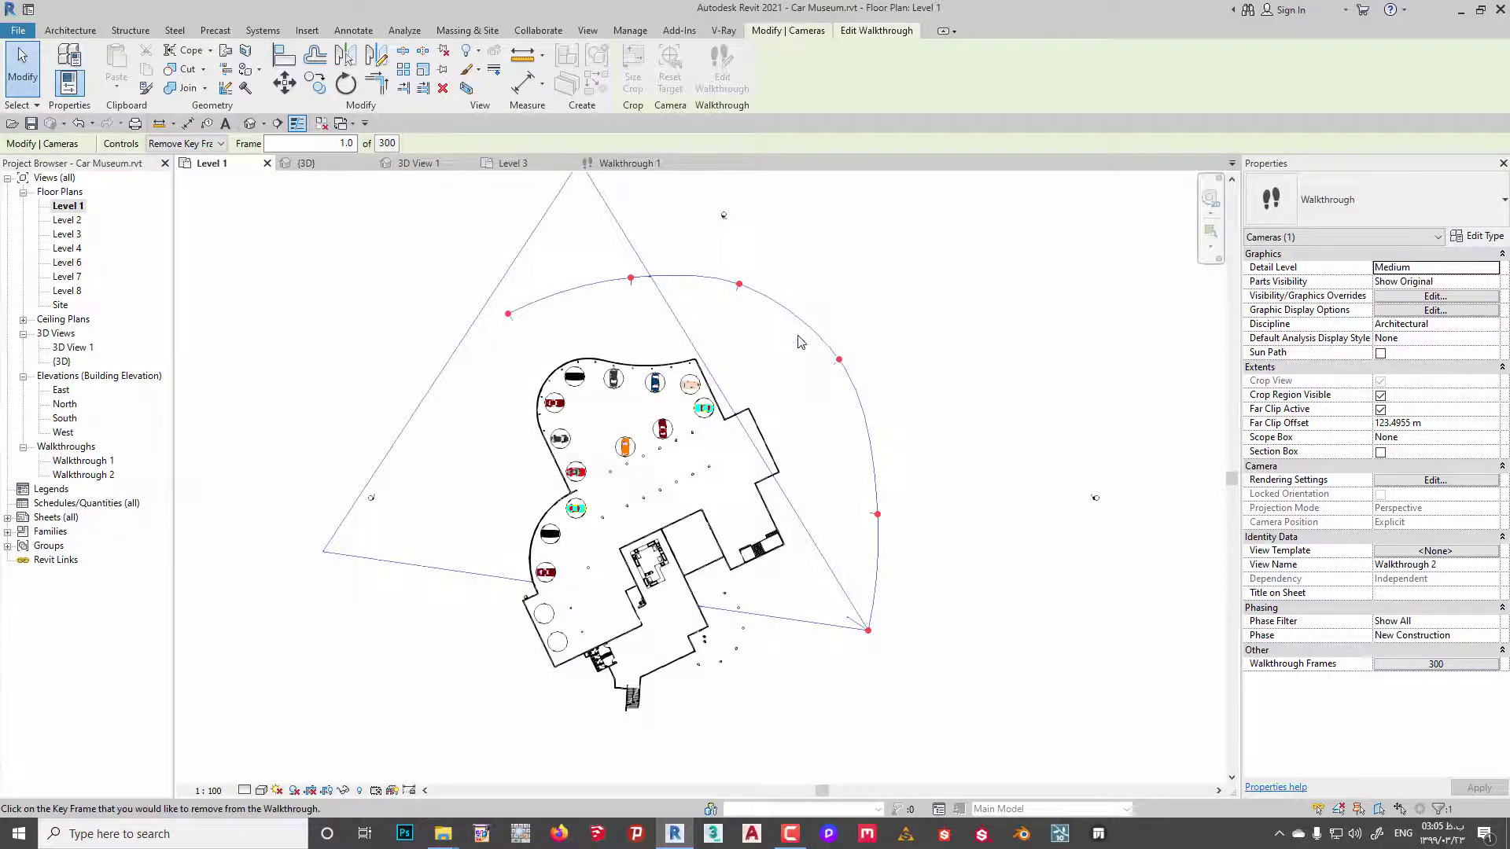
left_click(155, 149)
left_click(180, 157)
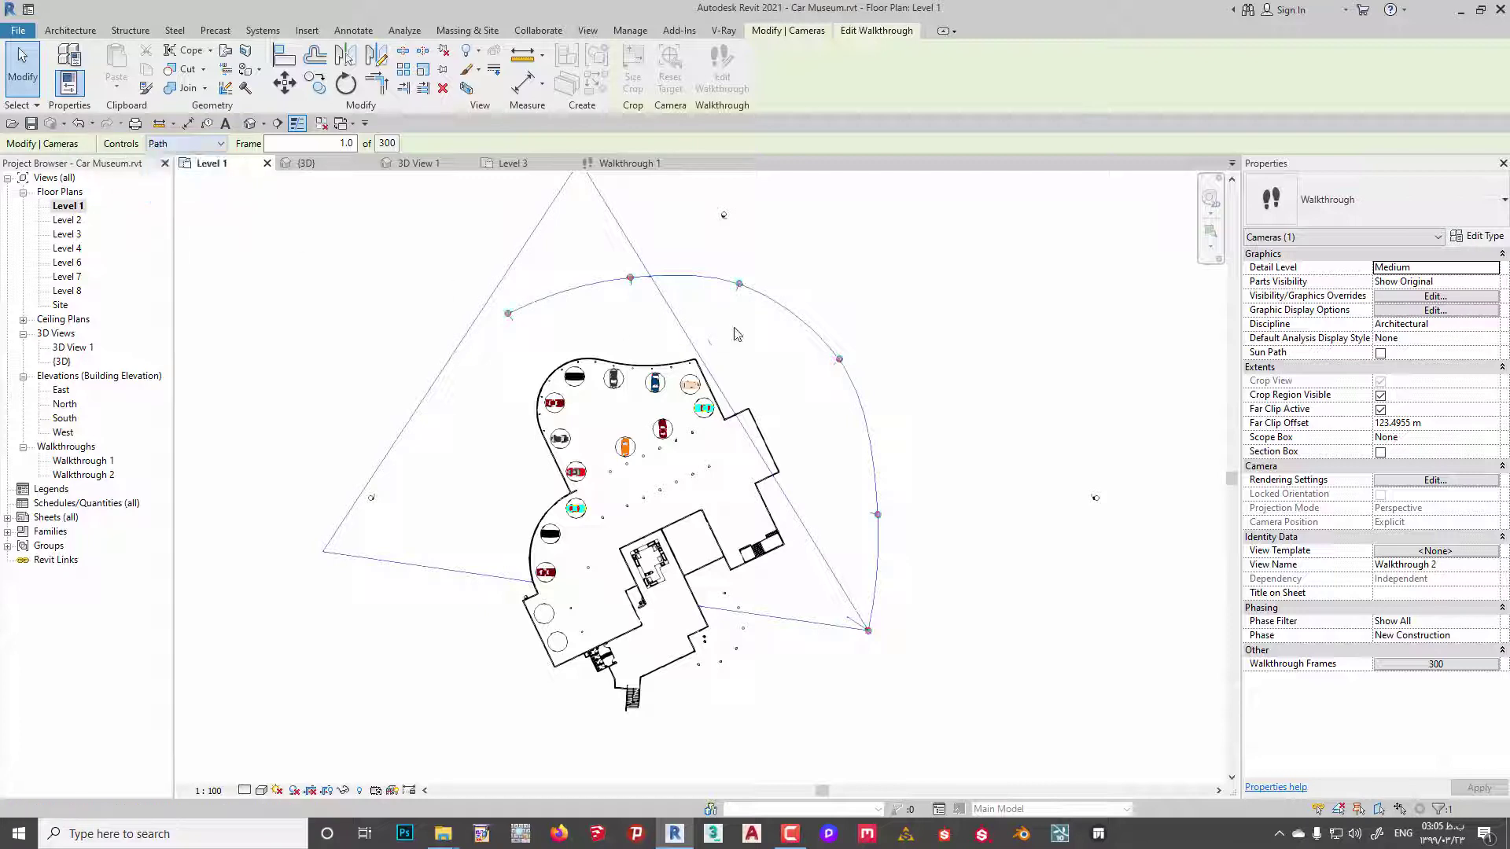
Drag Walkthrough 2's path points outward around the museum's north and east sides.
left_click_drag(877, 514, 896, 512)
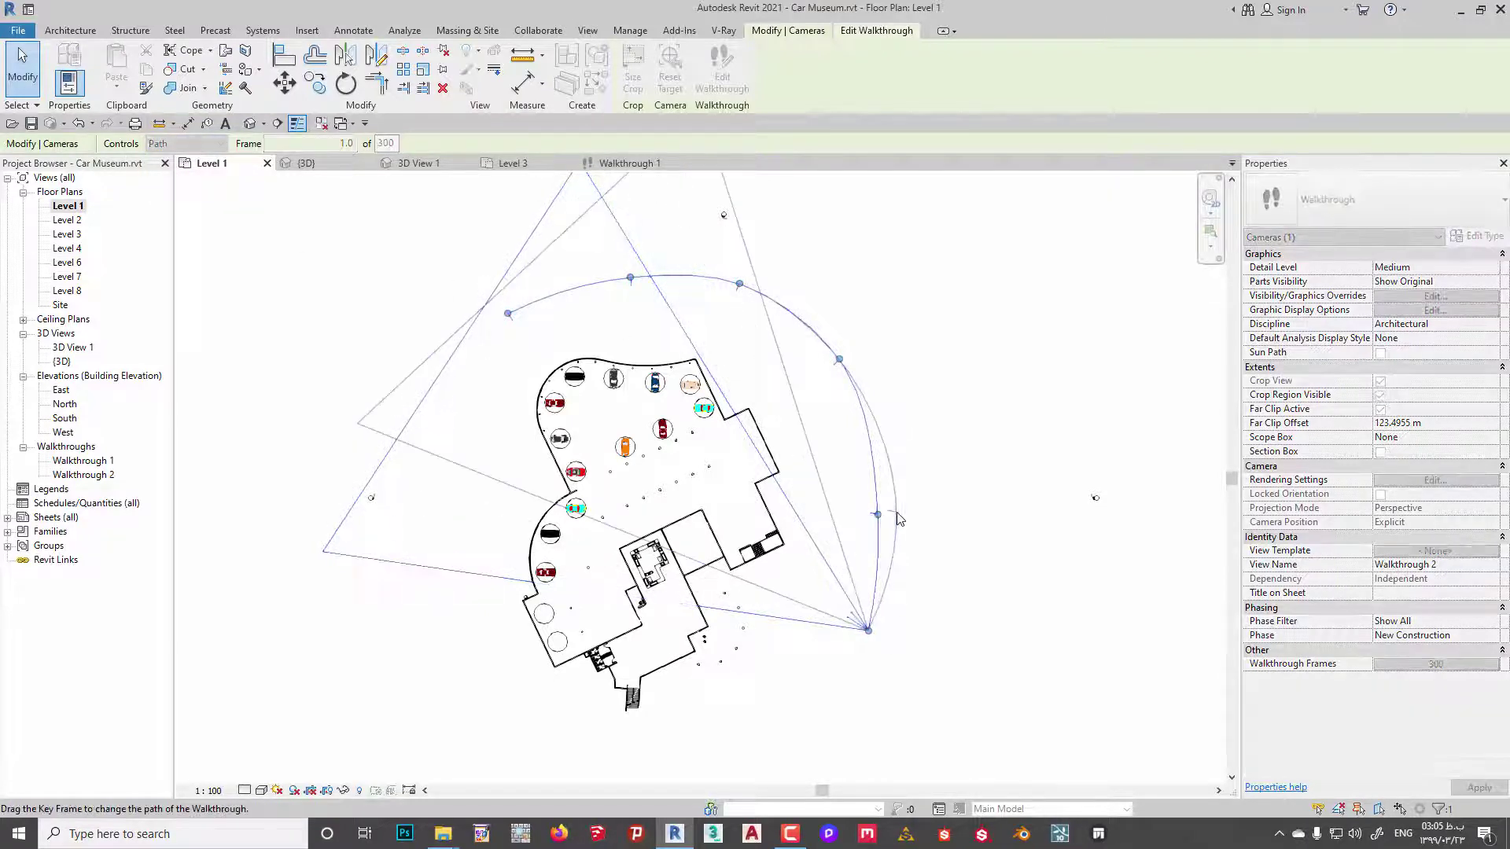
left_click_drag(868, 633, 890, 654)
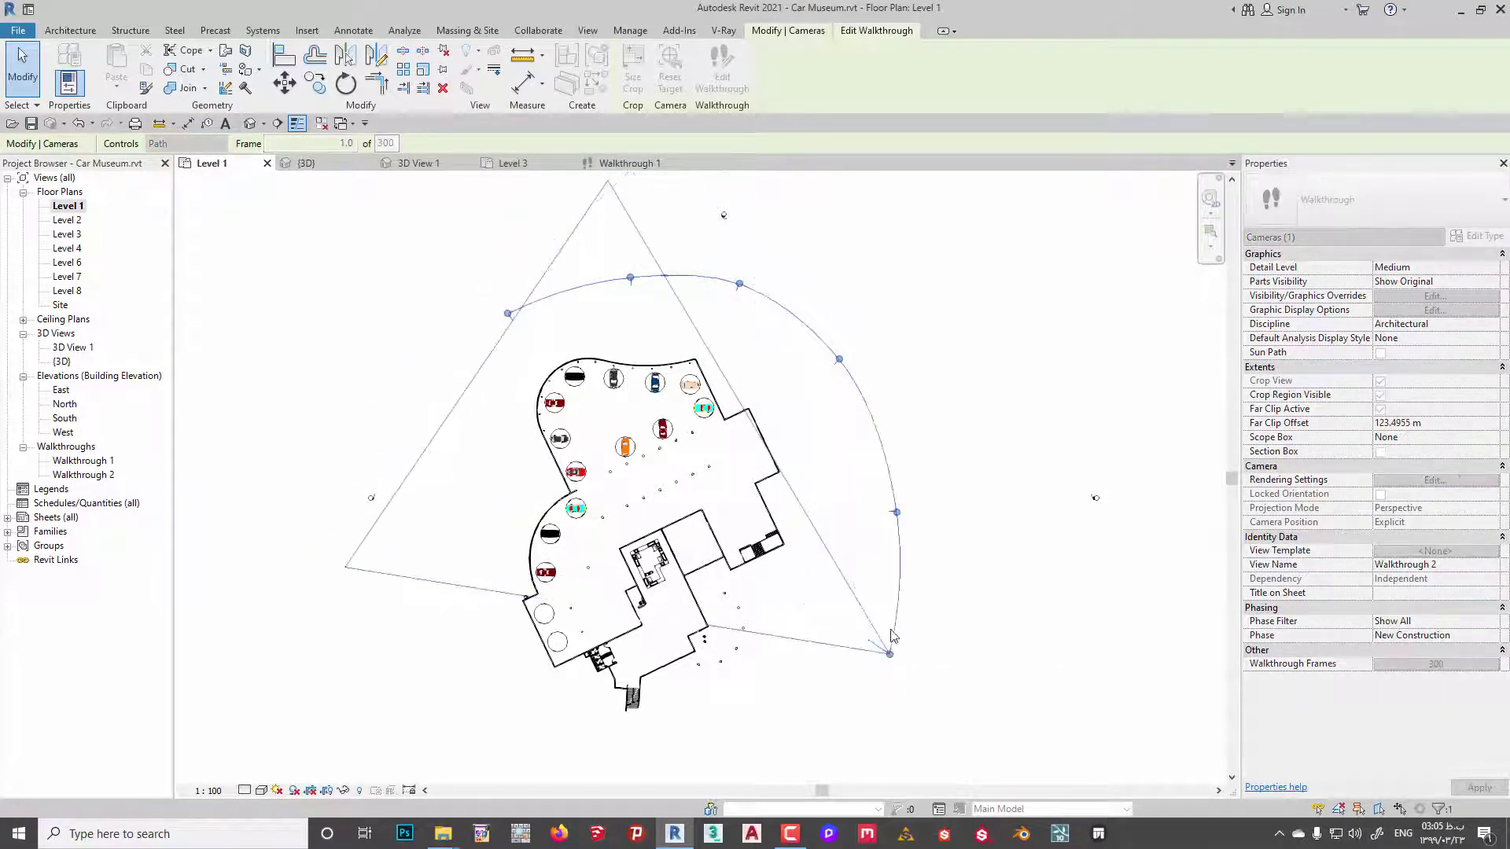
left_click_drag(838, 358, 858, 338)
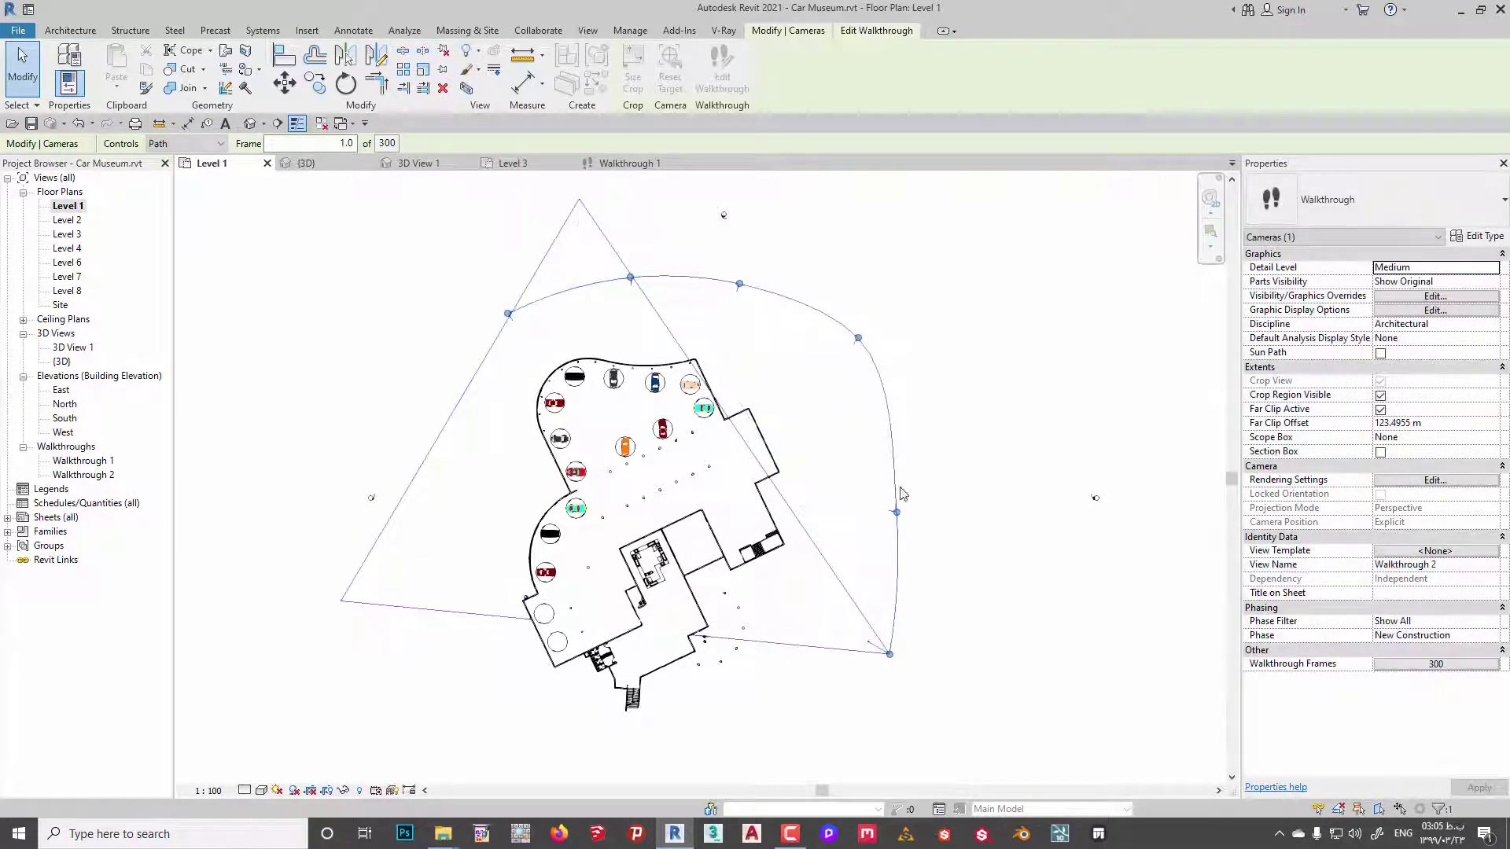
left_click_drag(908, 515, 933, 515)
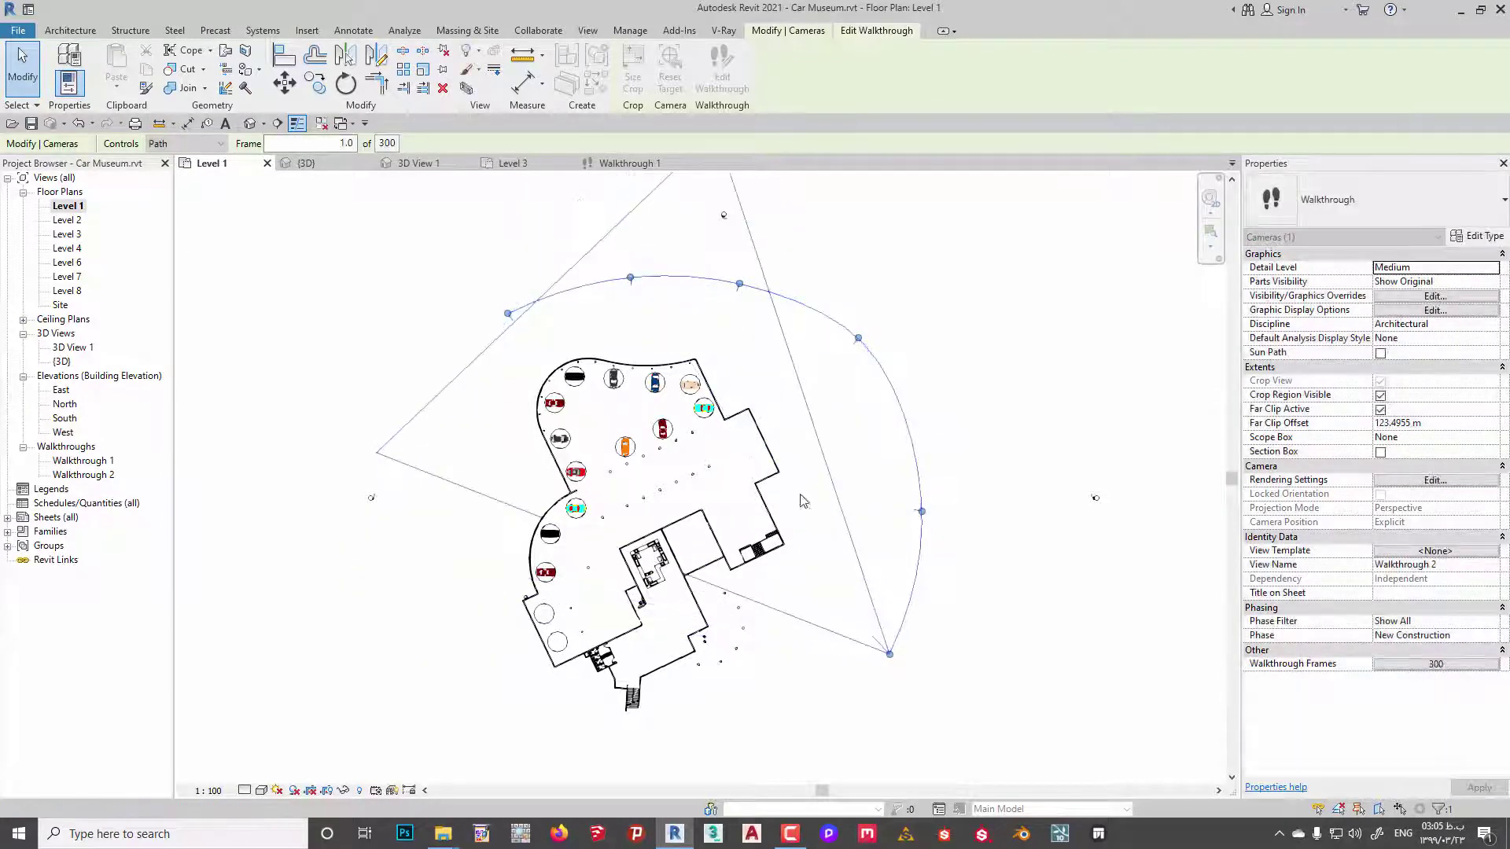
left_click_drag(739, 283, 741, 273)
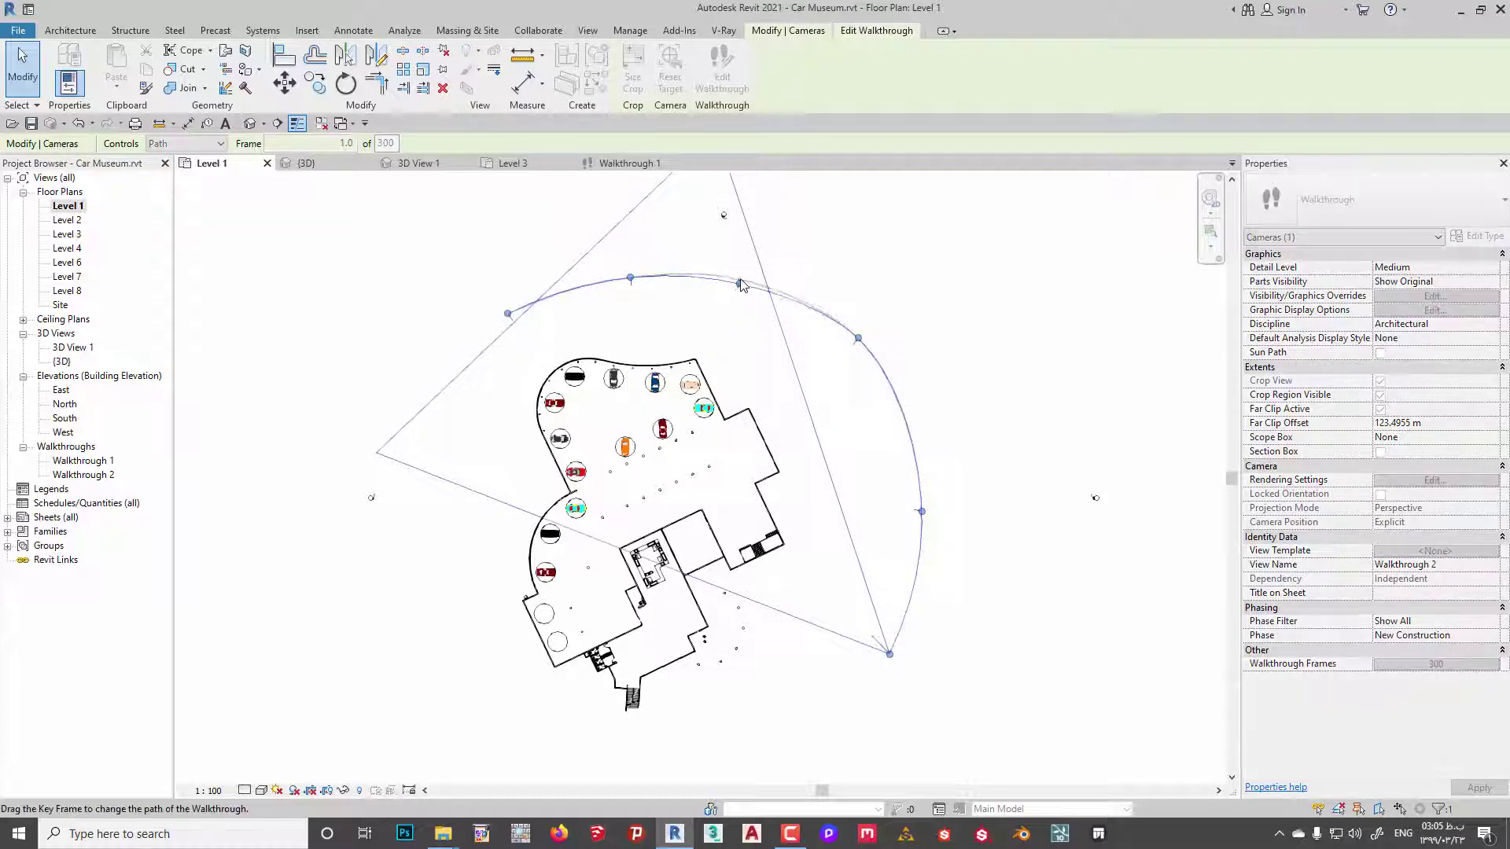
left_click_drag(630, 278, 624, 267)
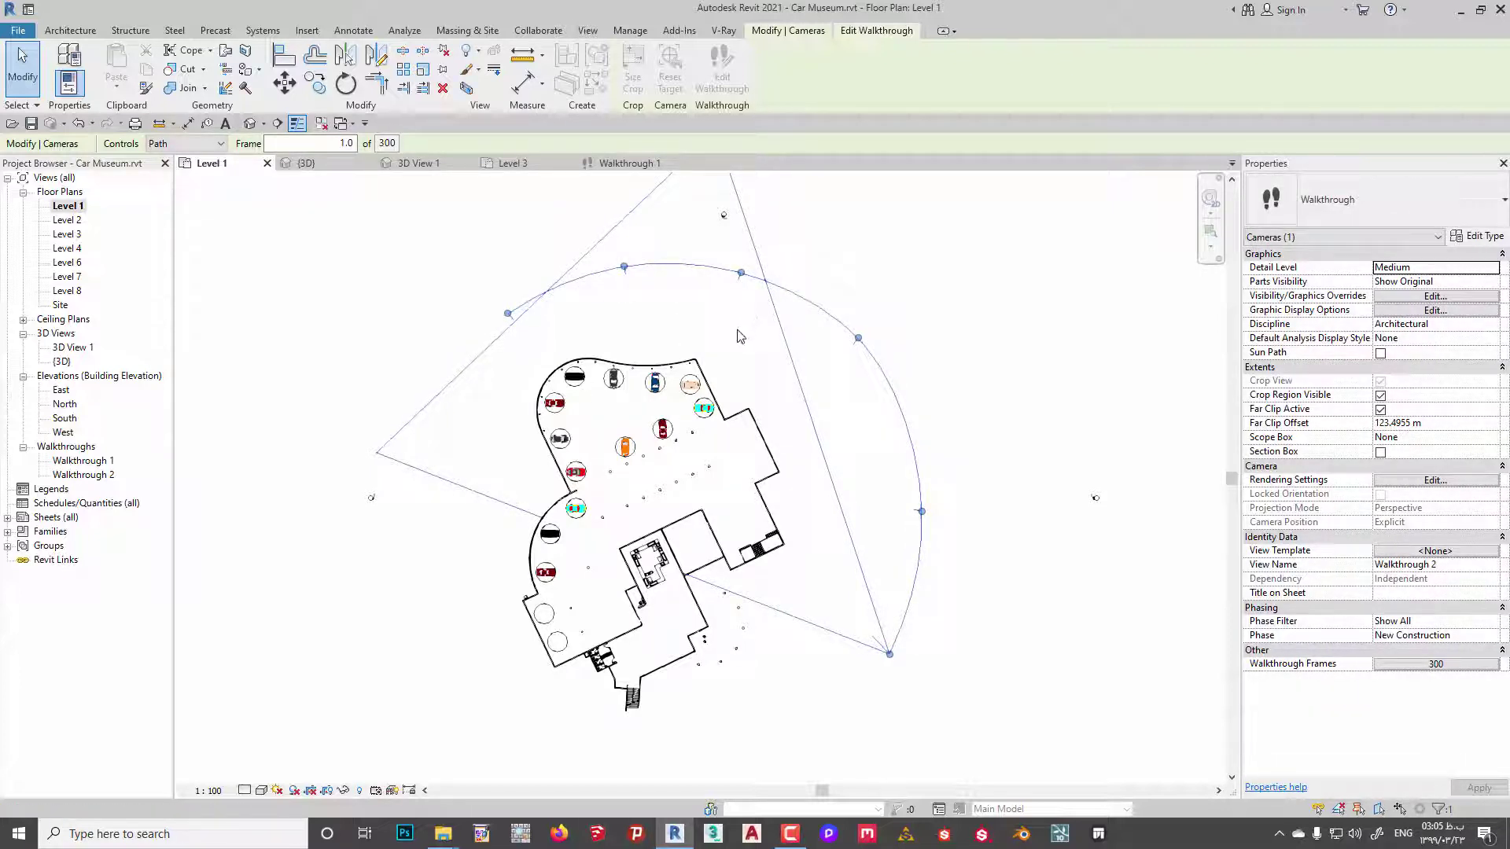
left_click(251, 123)
Show the Walkthrough 2 camera path in the default 3D view.
double_click(60, 390)
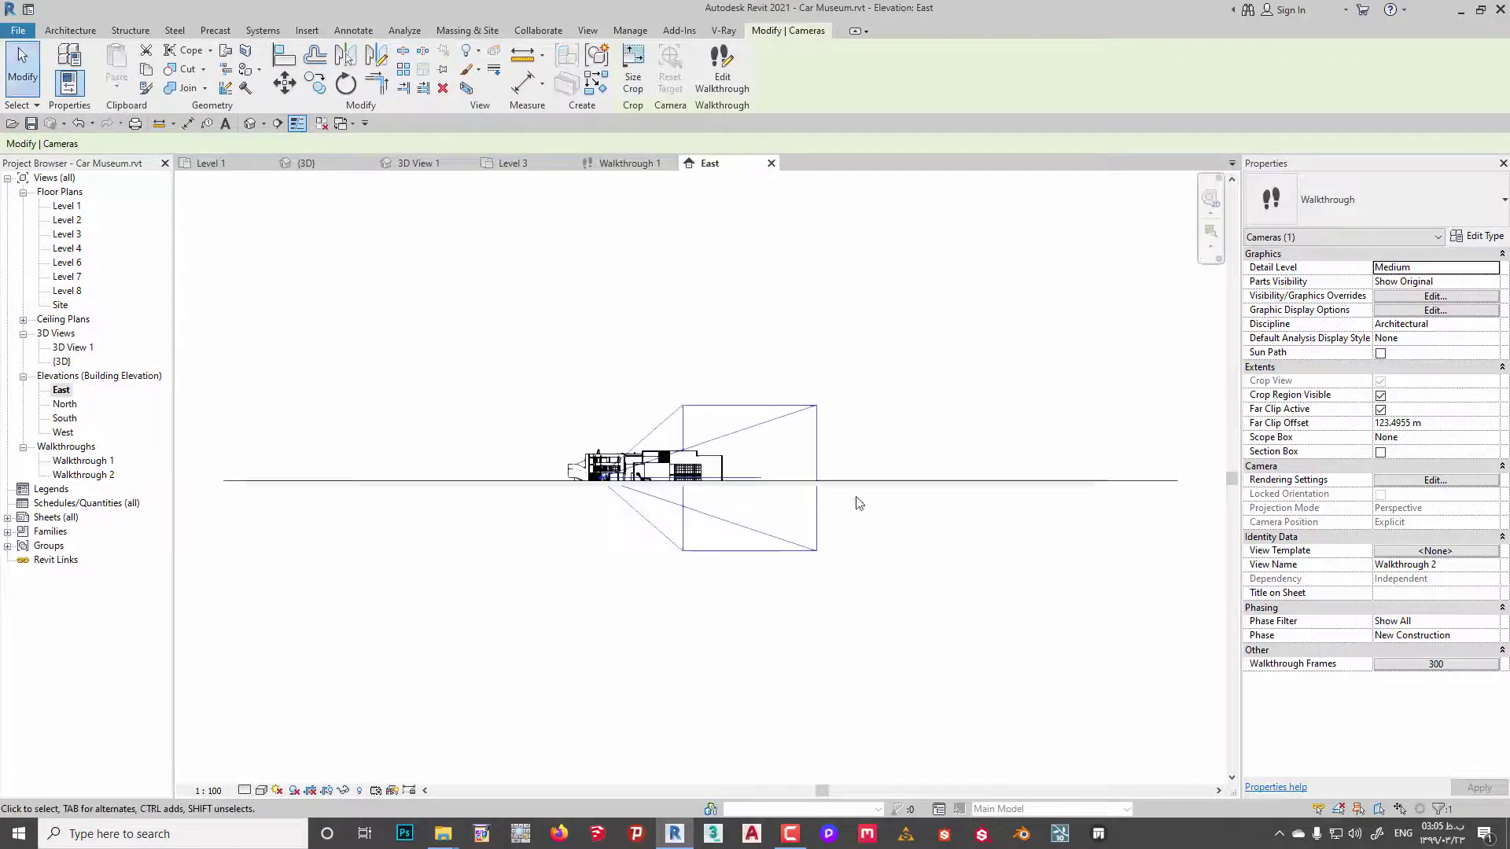
scroll(625, 464, "up", 2)
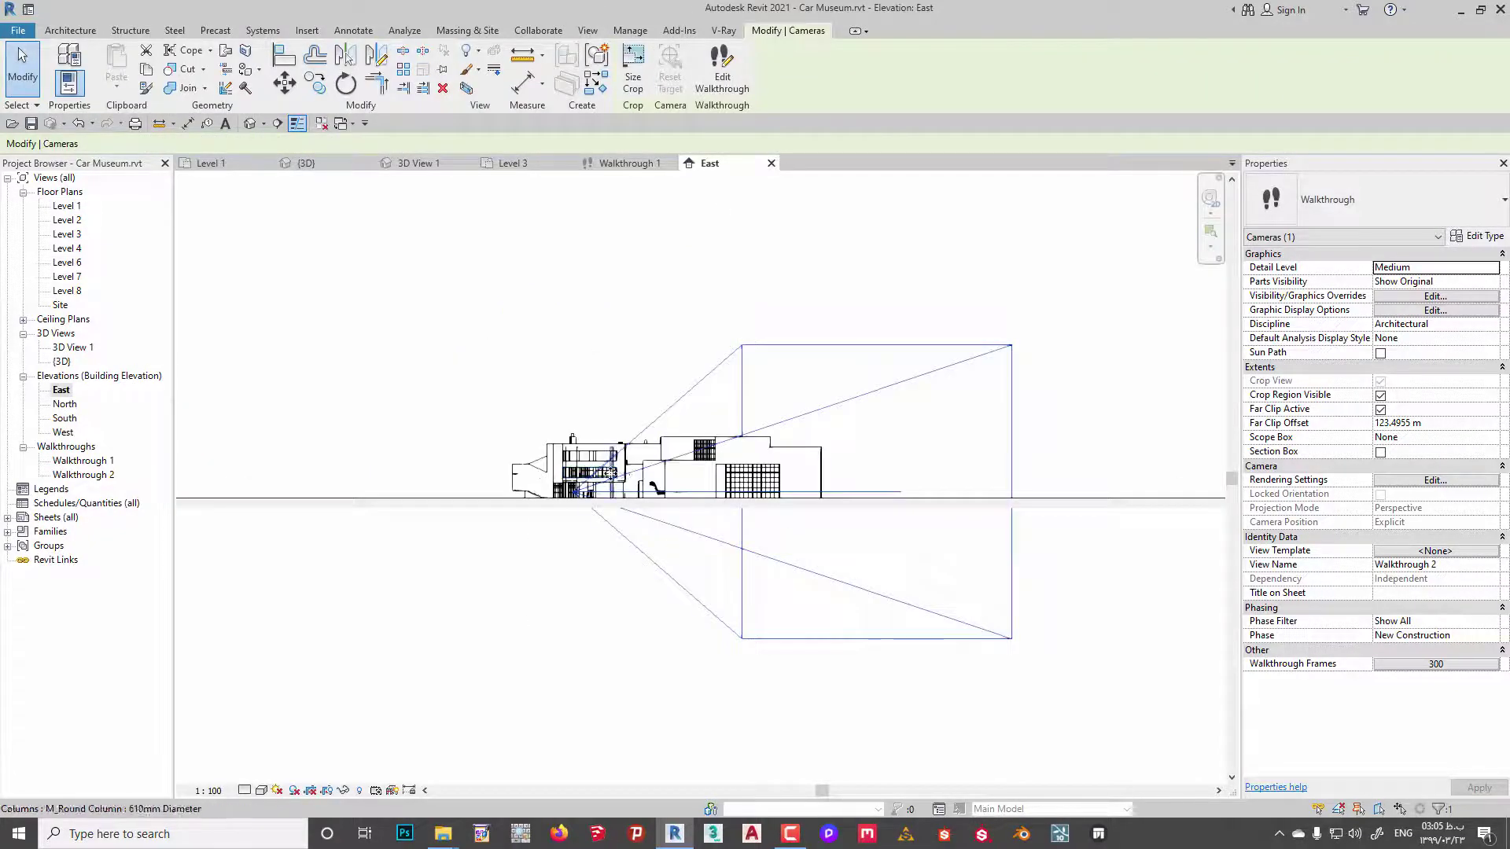
left_click(251, 124)
scroll(725, 549, "up", 3)
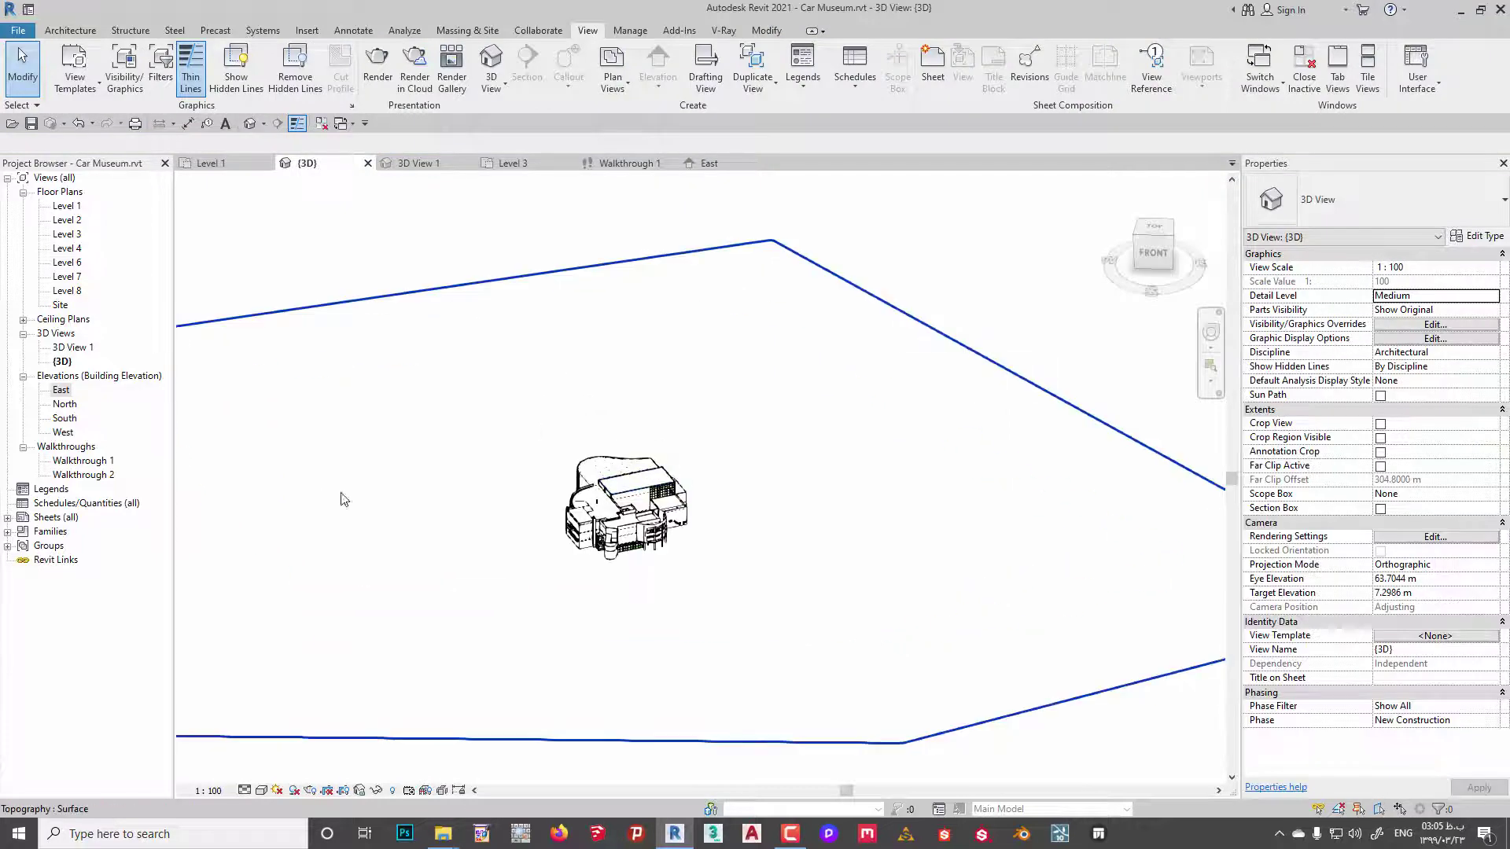
left_click(82, 475)
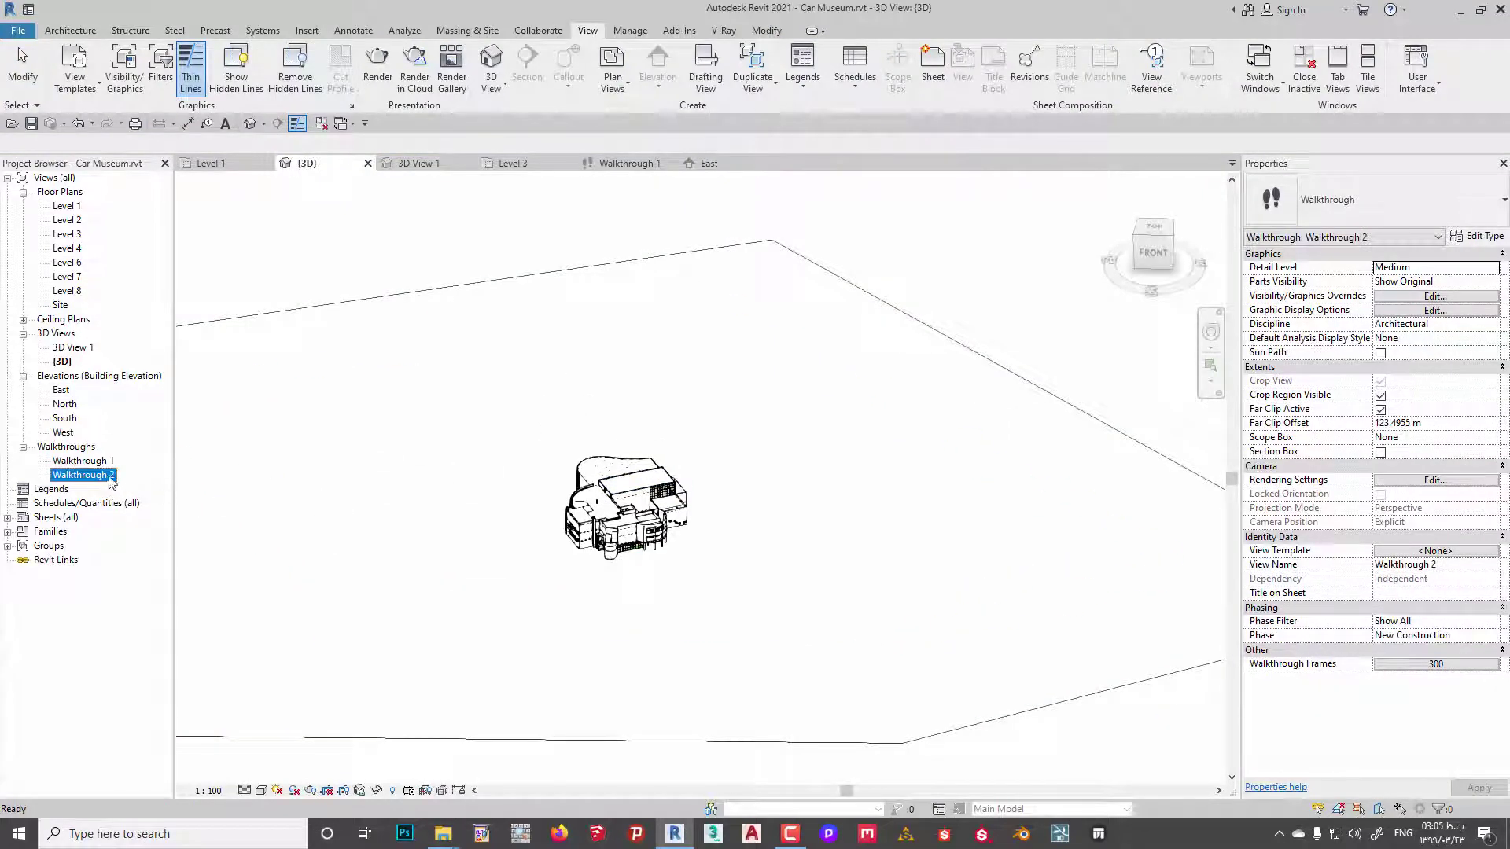
right_click(111, 483)
left_click(209, 180)
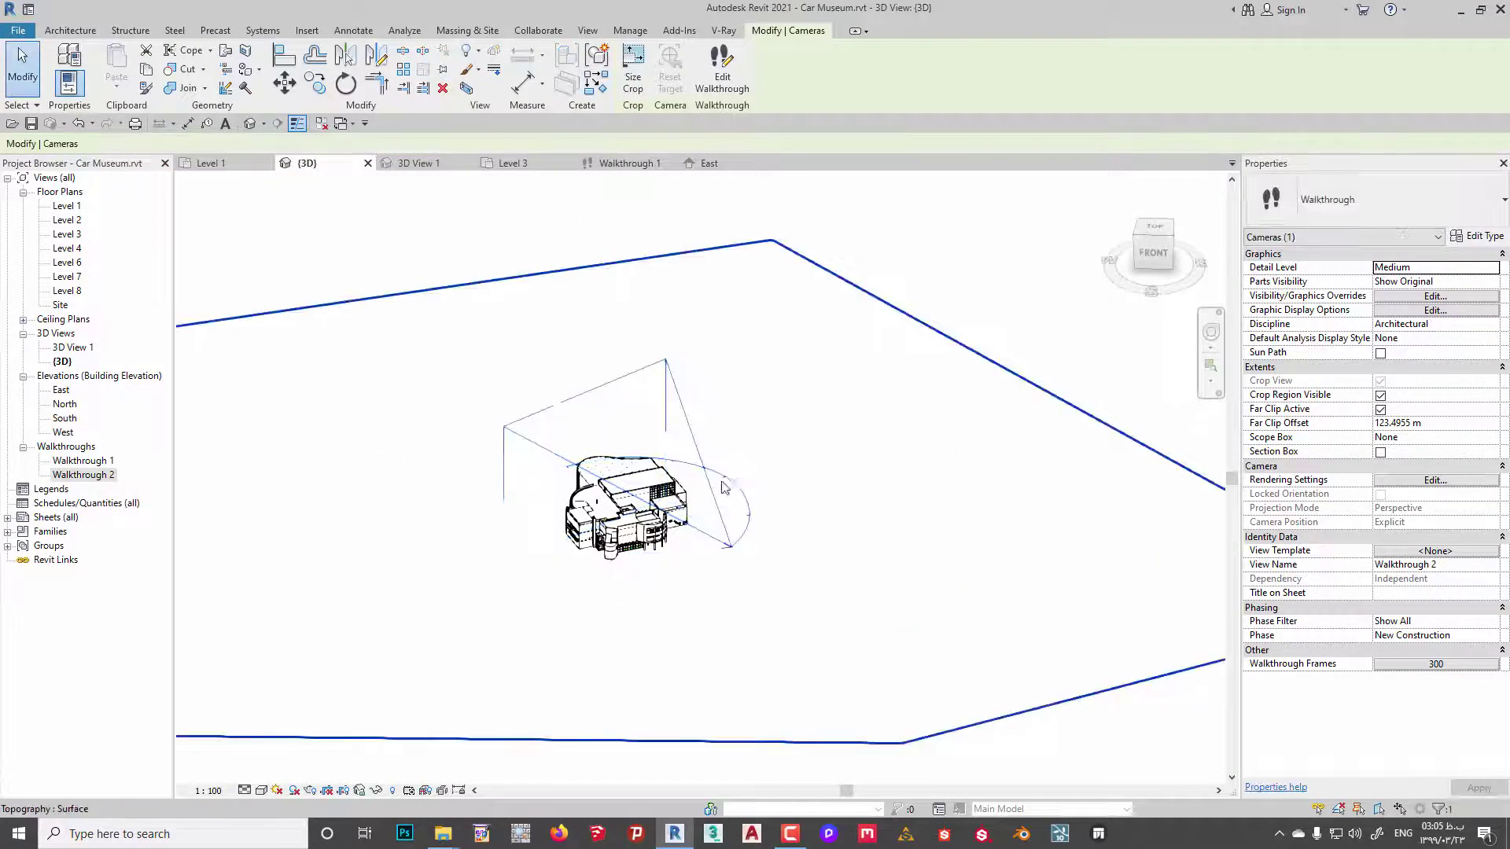
scroll(724, 487, "up", 3)
Set walkthrough Controls to Path and raise the path keyframes higher.
left_click(722, 71)
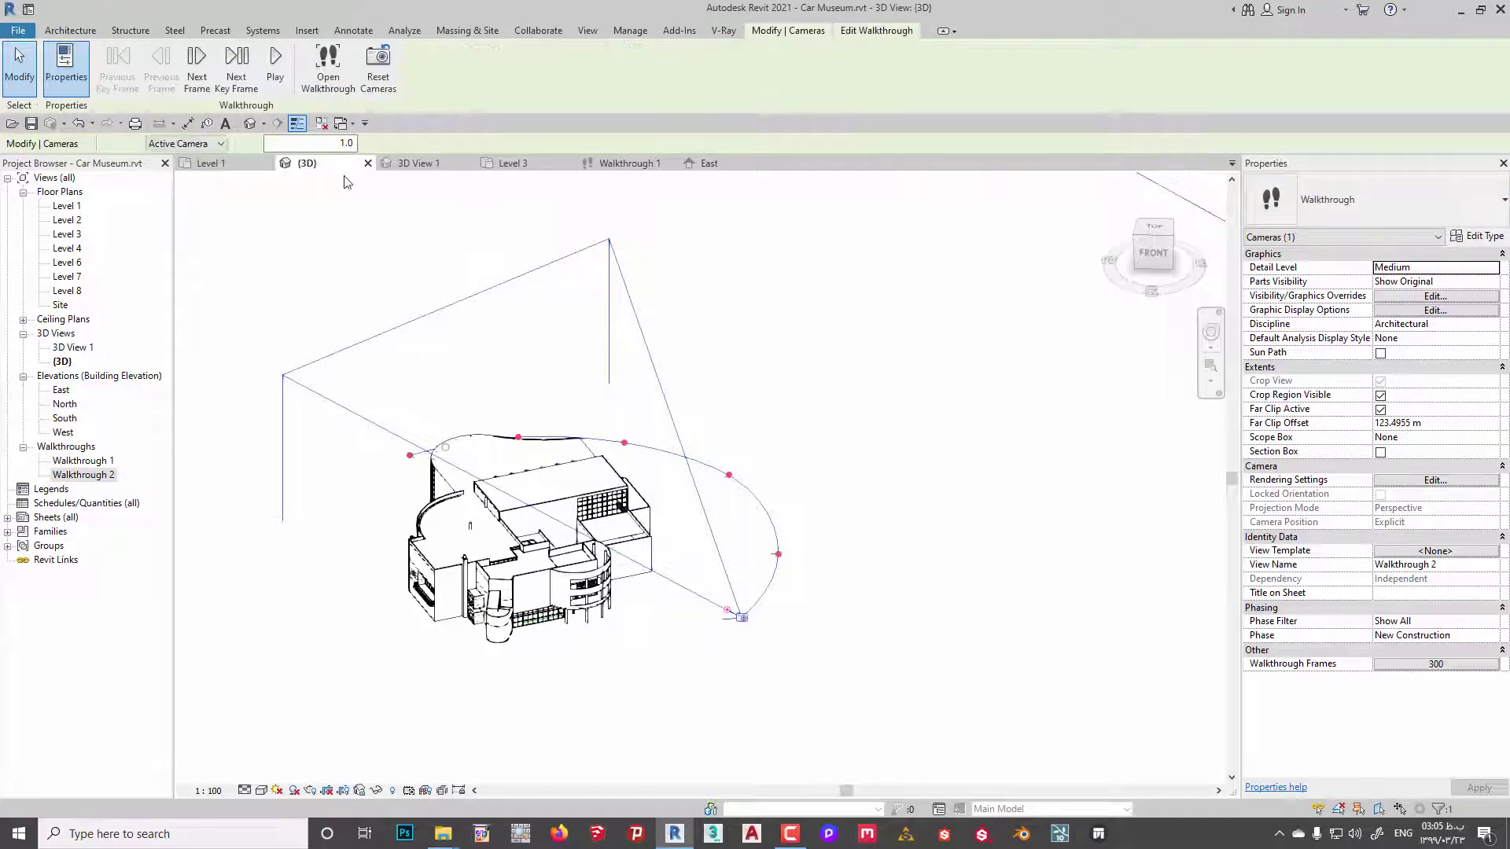
left_click(187, 143)
left_click(189, 170)
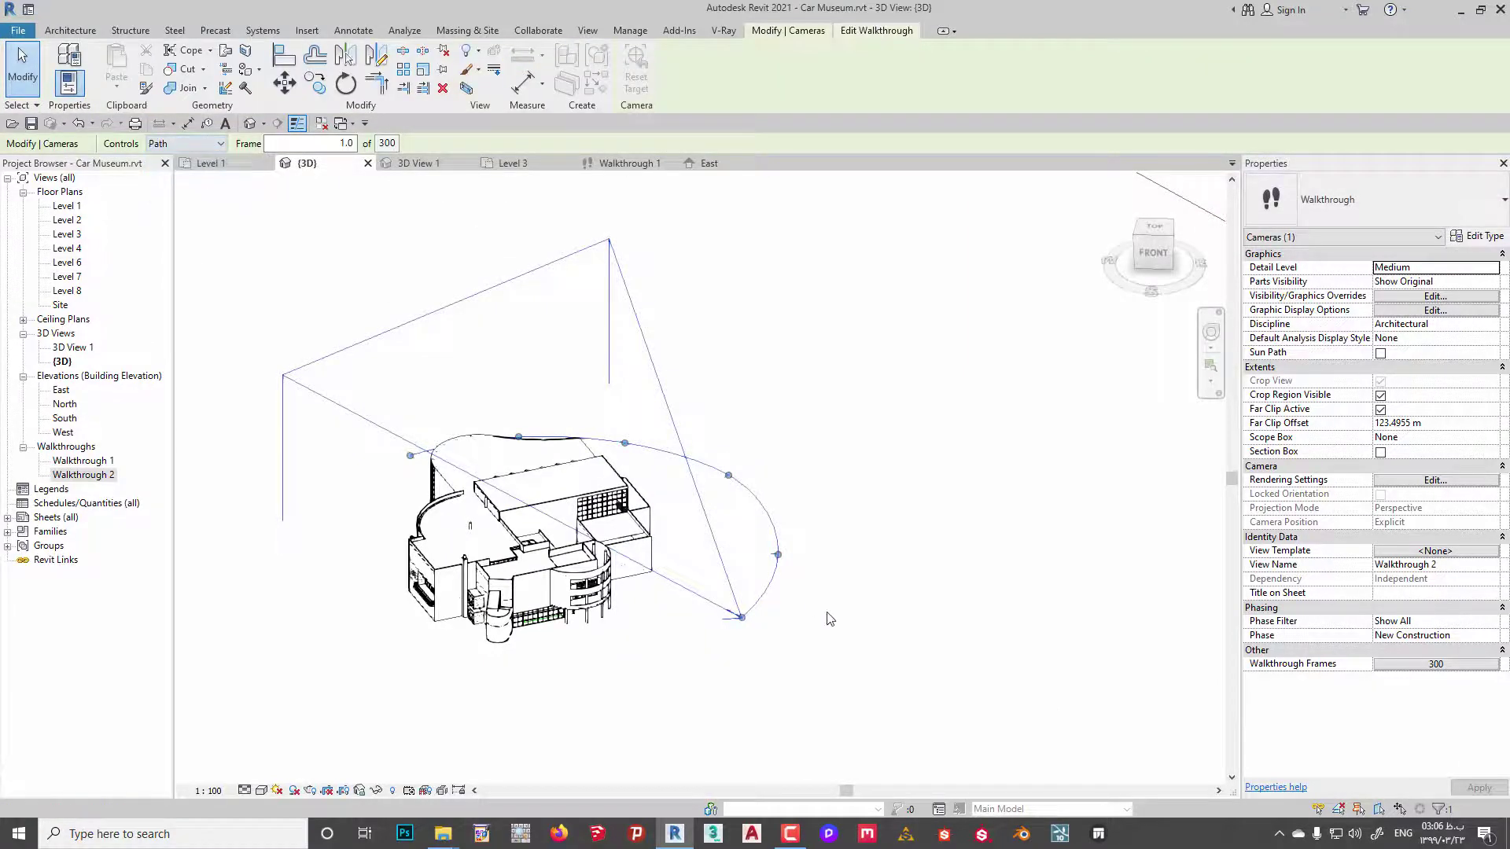
left_click_drag(778, 554, 786, 518)
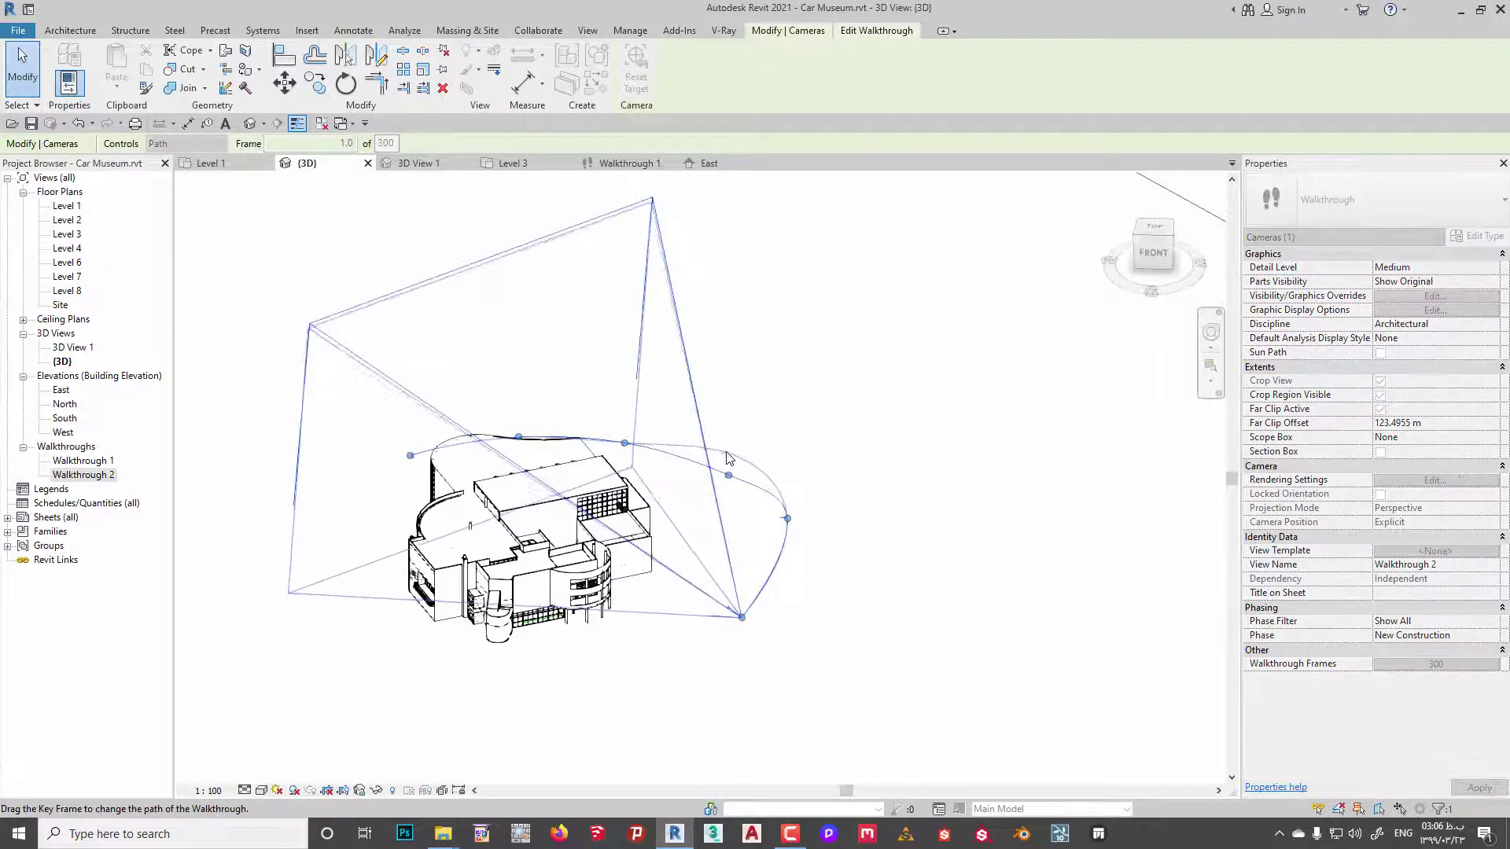
left_click_drag(728, 475, 725, 442)
left_click_drag(624, 443, 621, 414)
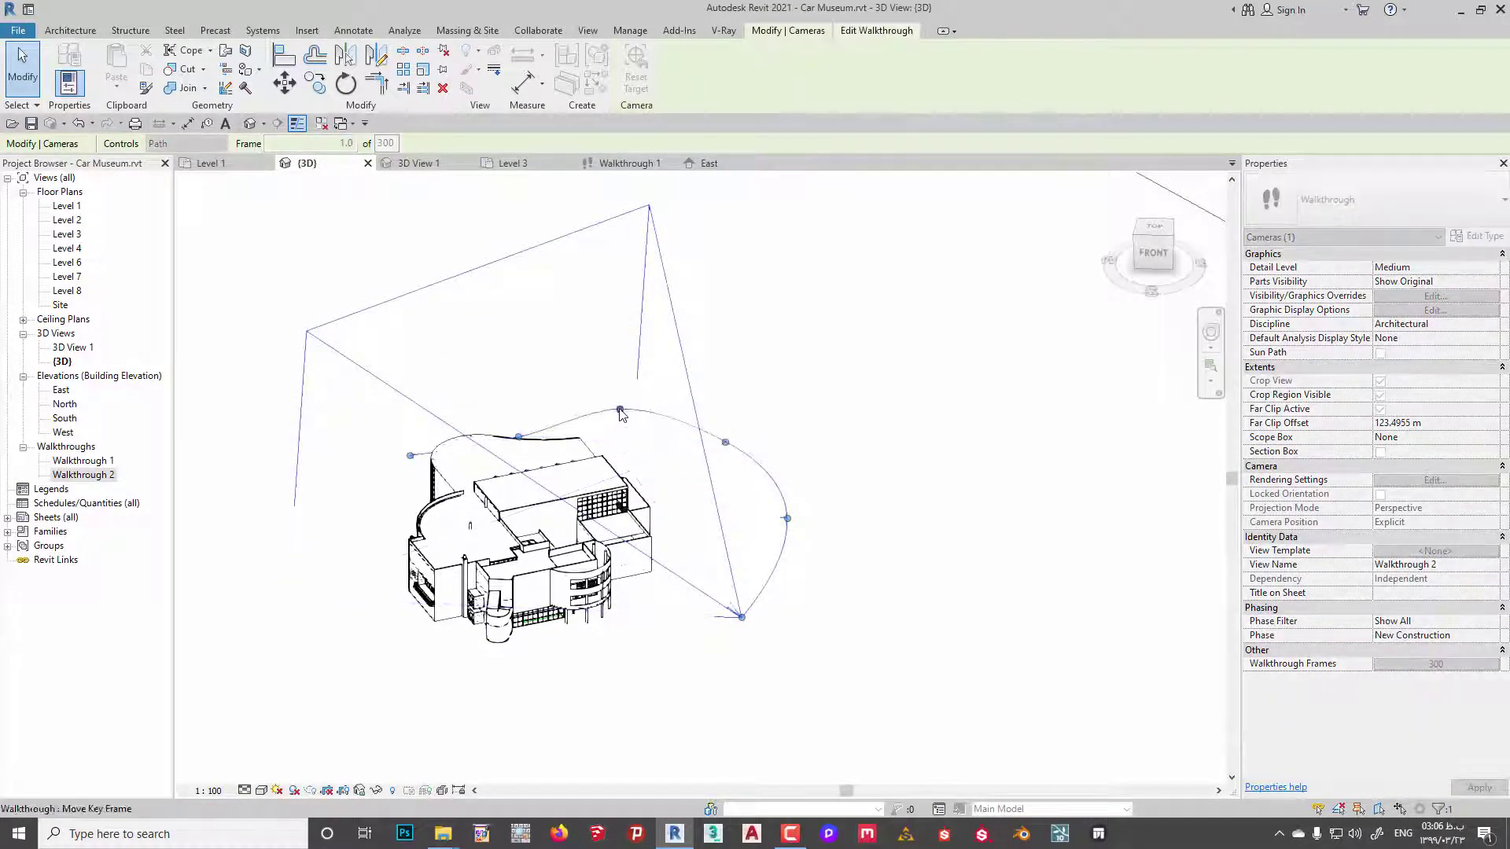
left_click_drag(518, 436, 519, 396)
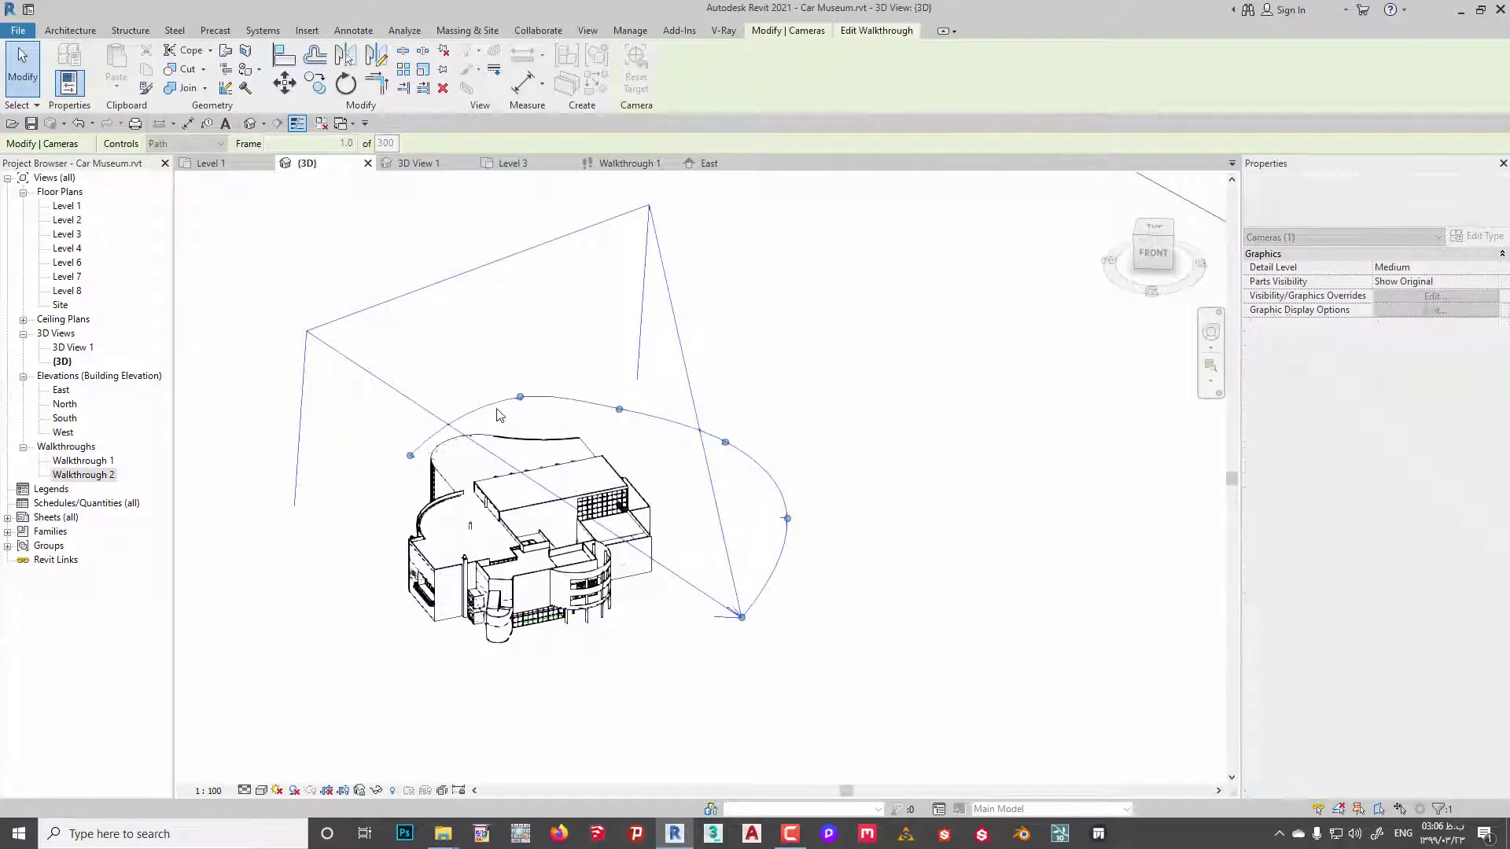
left_click_drag(411, 455, 404, 403)
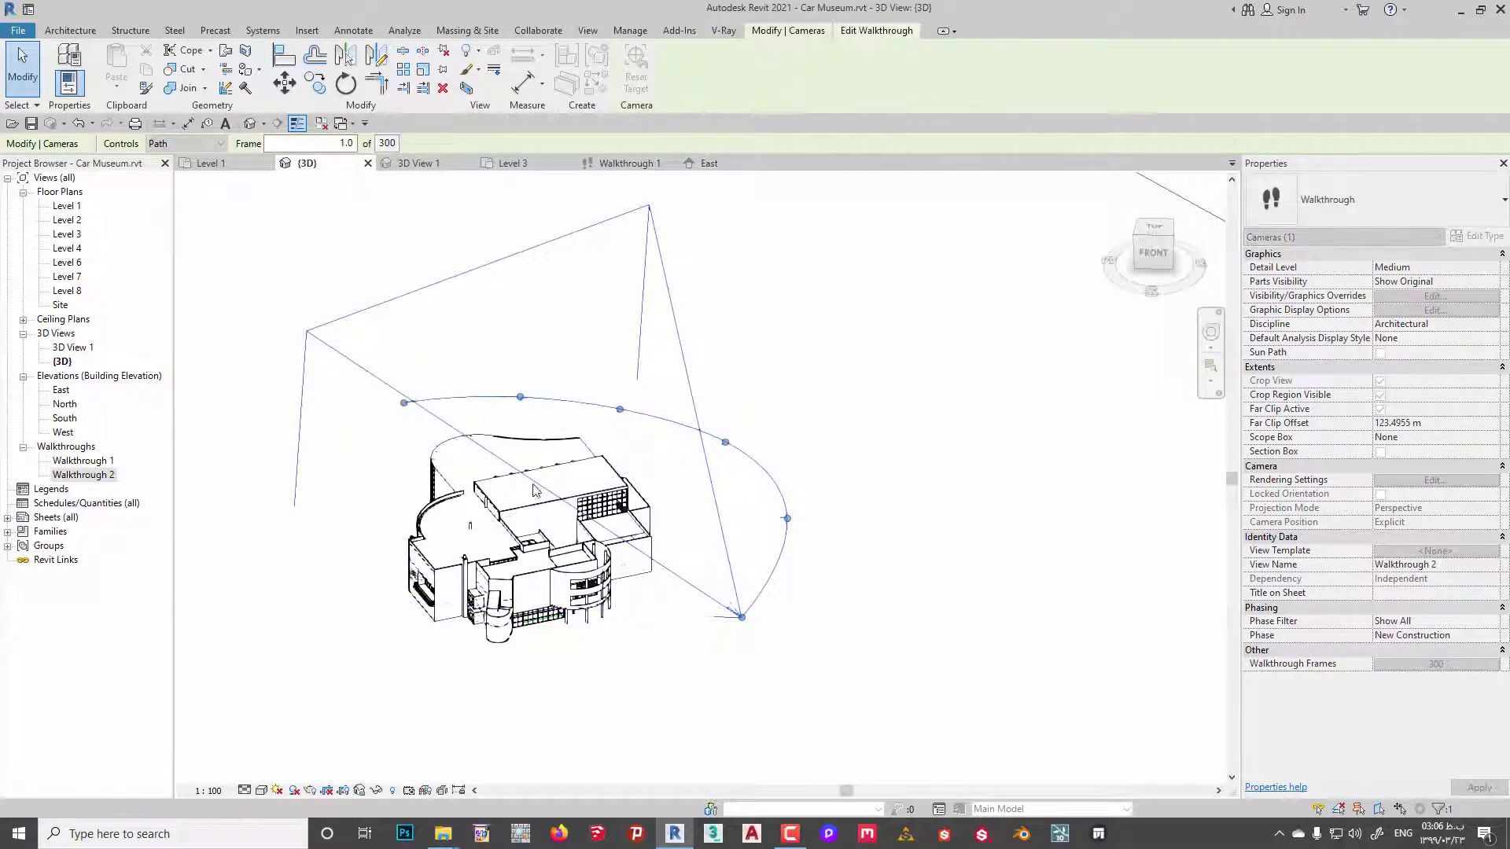
Lift two more keyframes to curve the path upward, then quit editing.
middle_click_drag(534, 490, 629, 470, "shift")
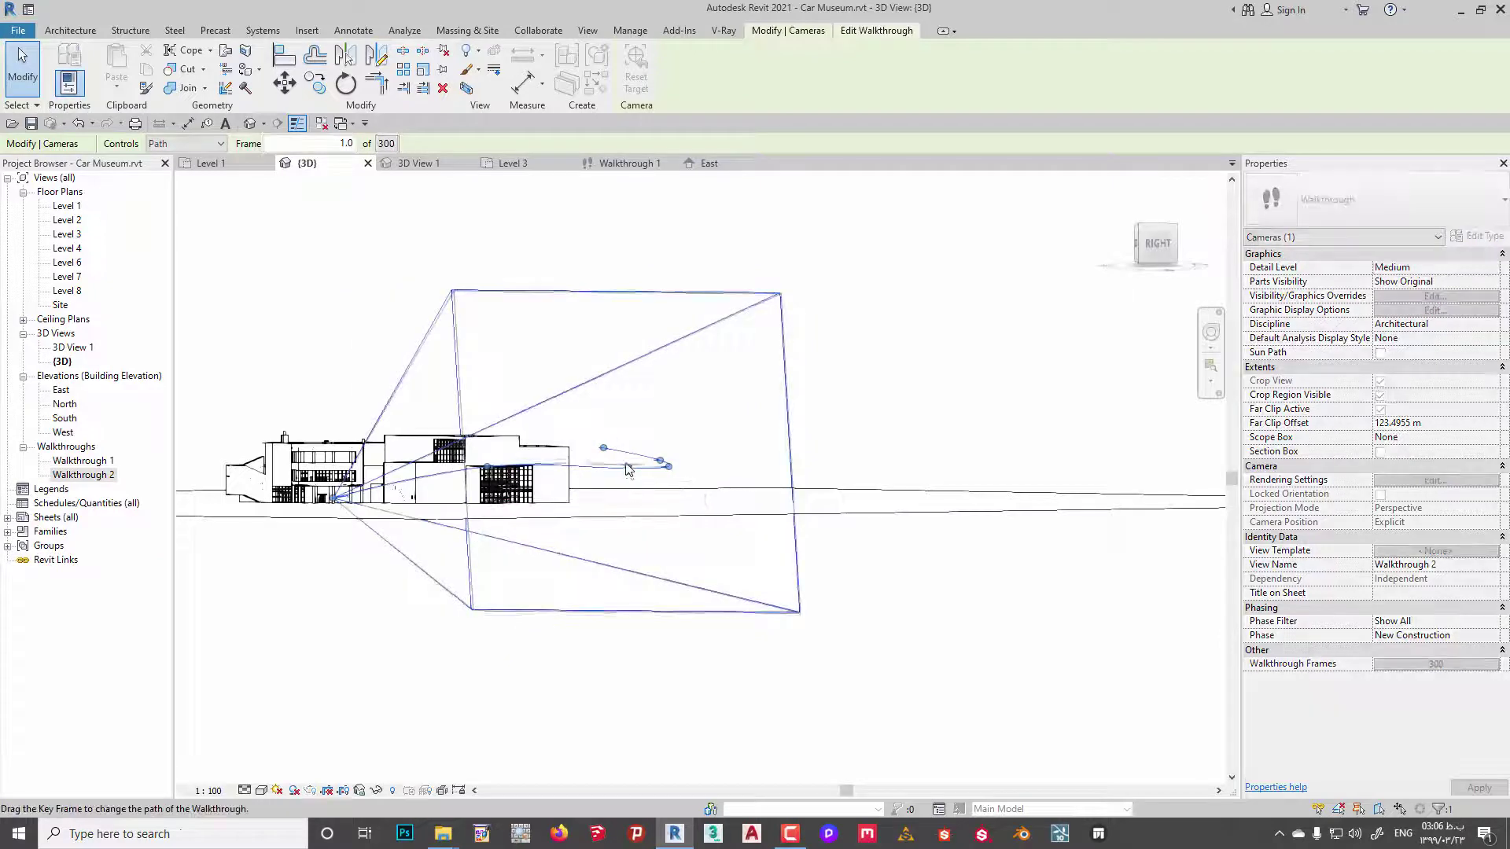
left_click_drag(626, 469, 625, 456)
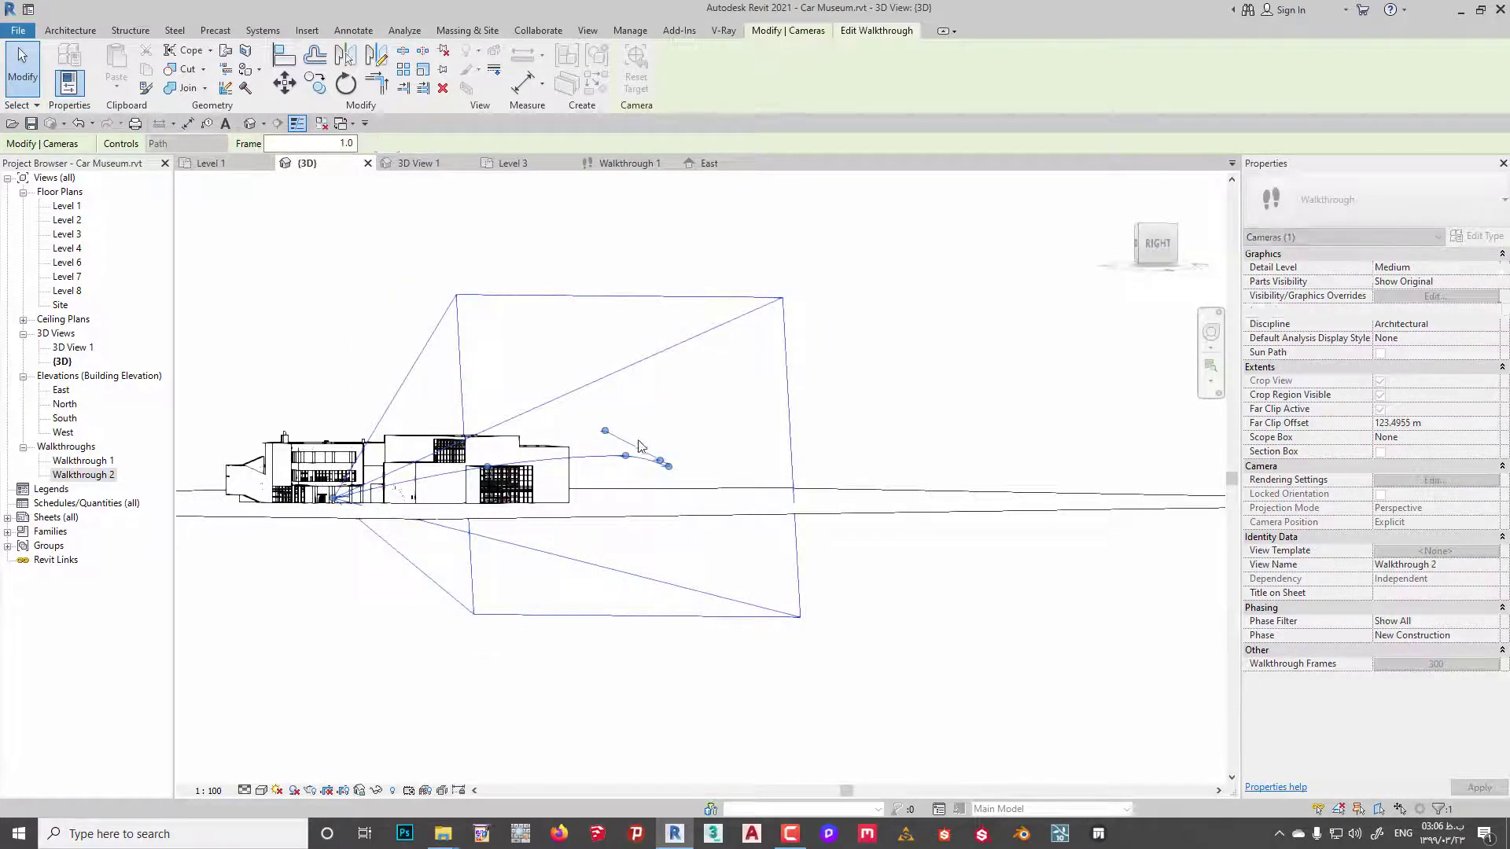
left_click_drag(658, 459, 658, 439)
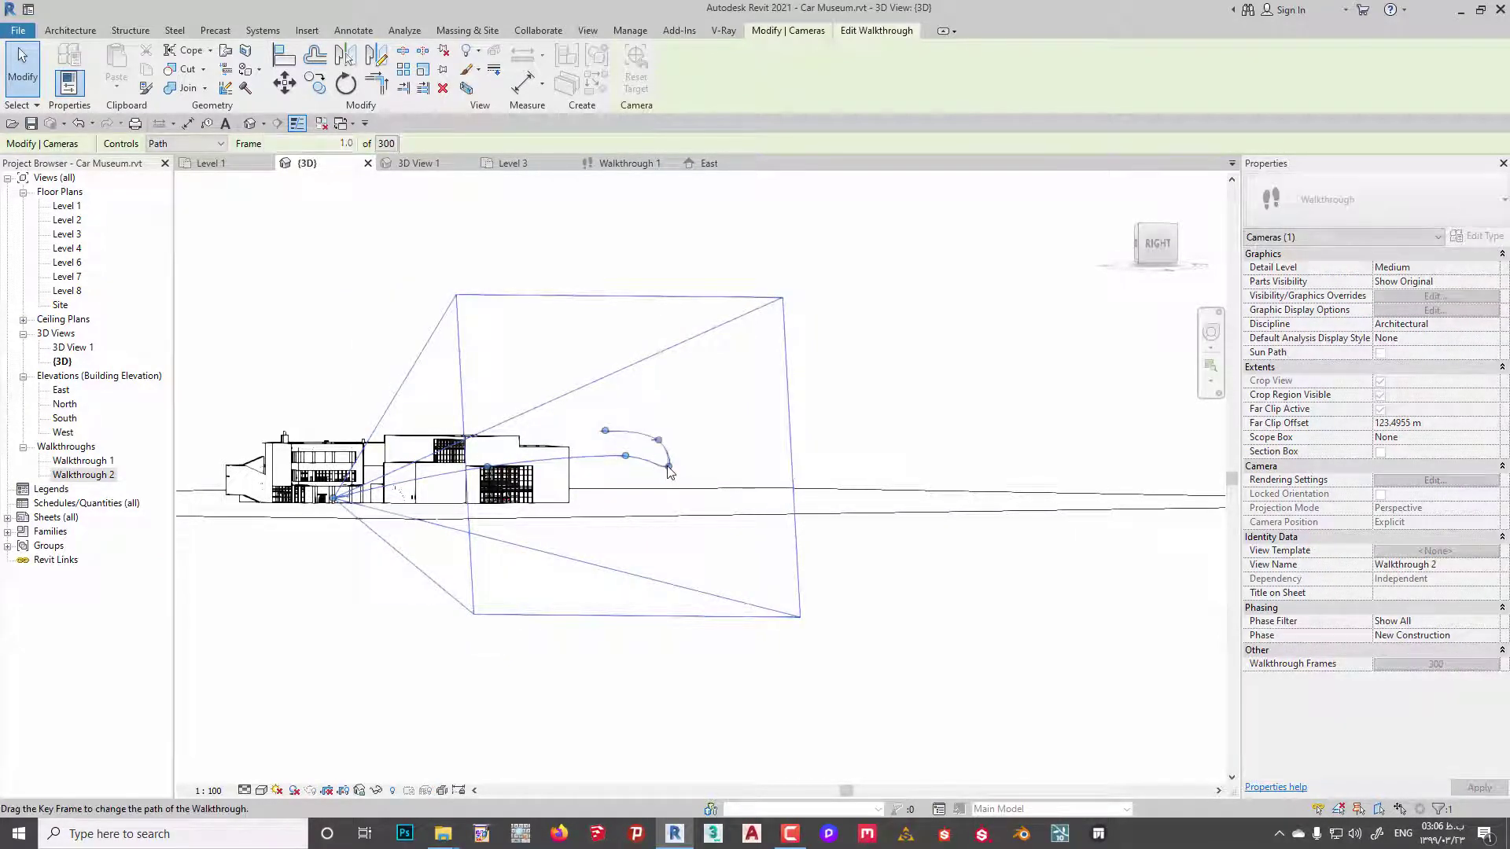
mouse_move(563, 546)
middle_mouse_down("shift")
mouse_move(661, 546)
mouse_move(630, 536)
middle_mouse_up("shift")
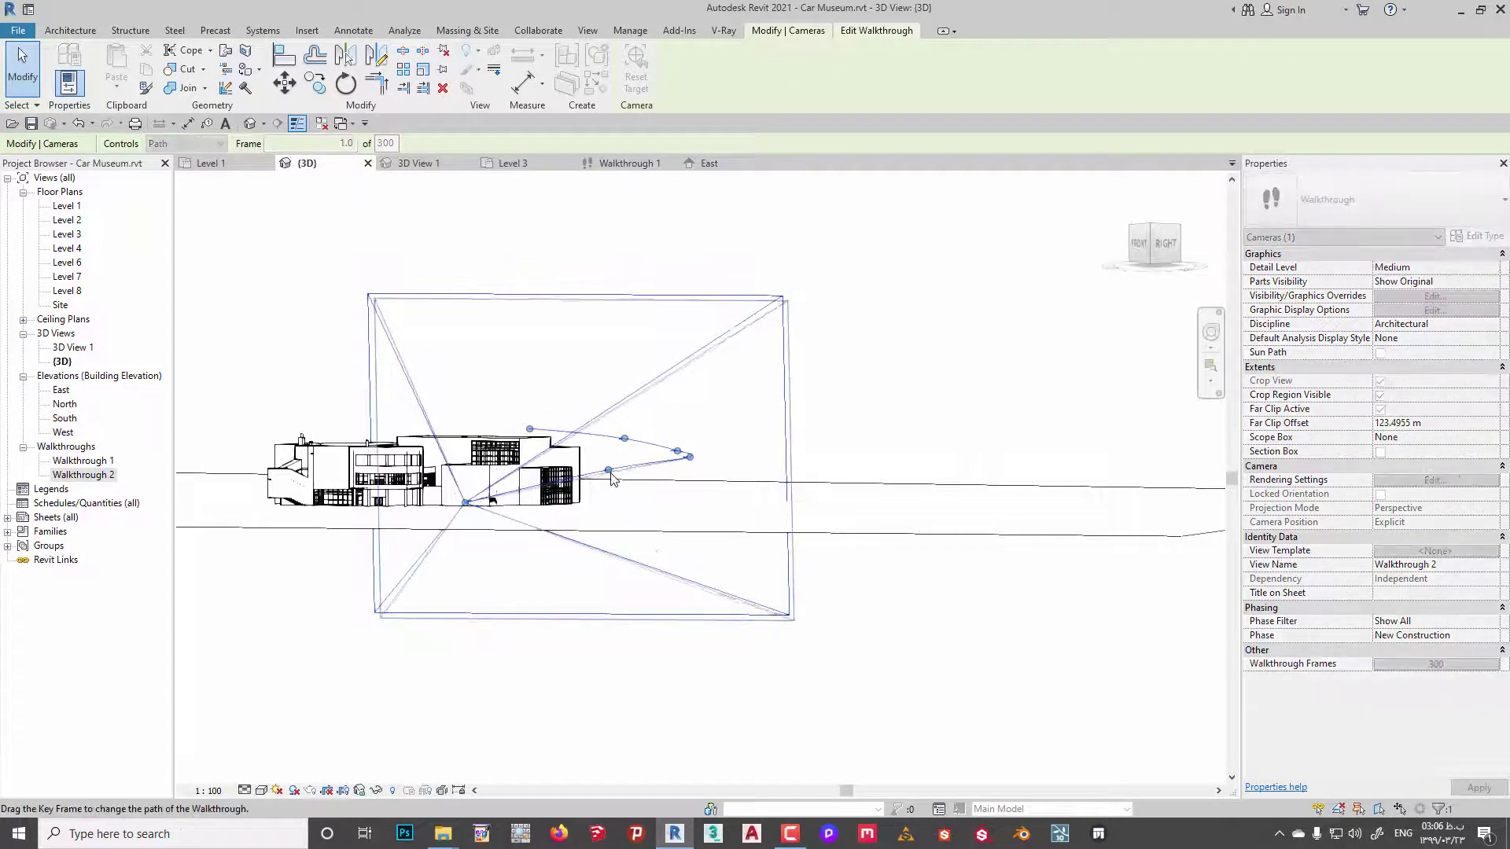
left_click(390, 532)
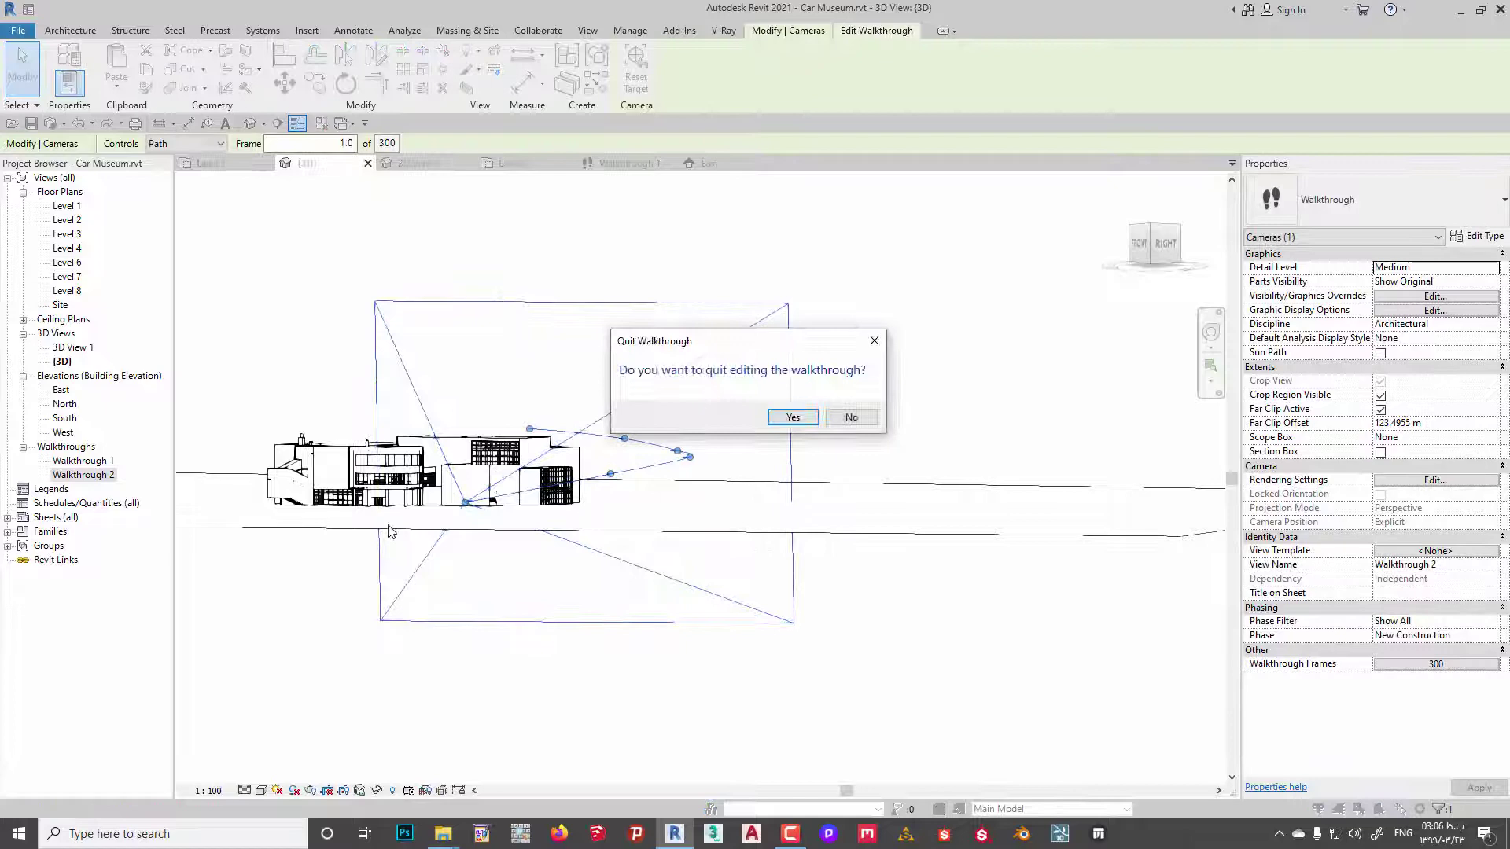
Open the Walkthrough 2 perspective view and lower its shadow intensity to 17.
left_click(792, 417)
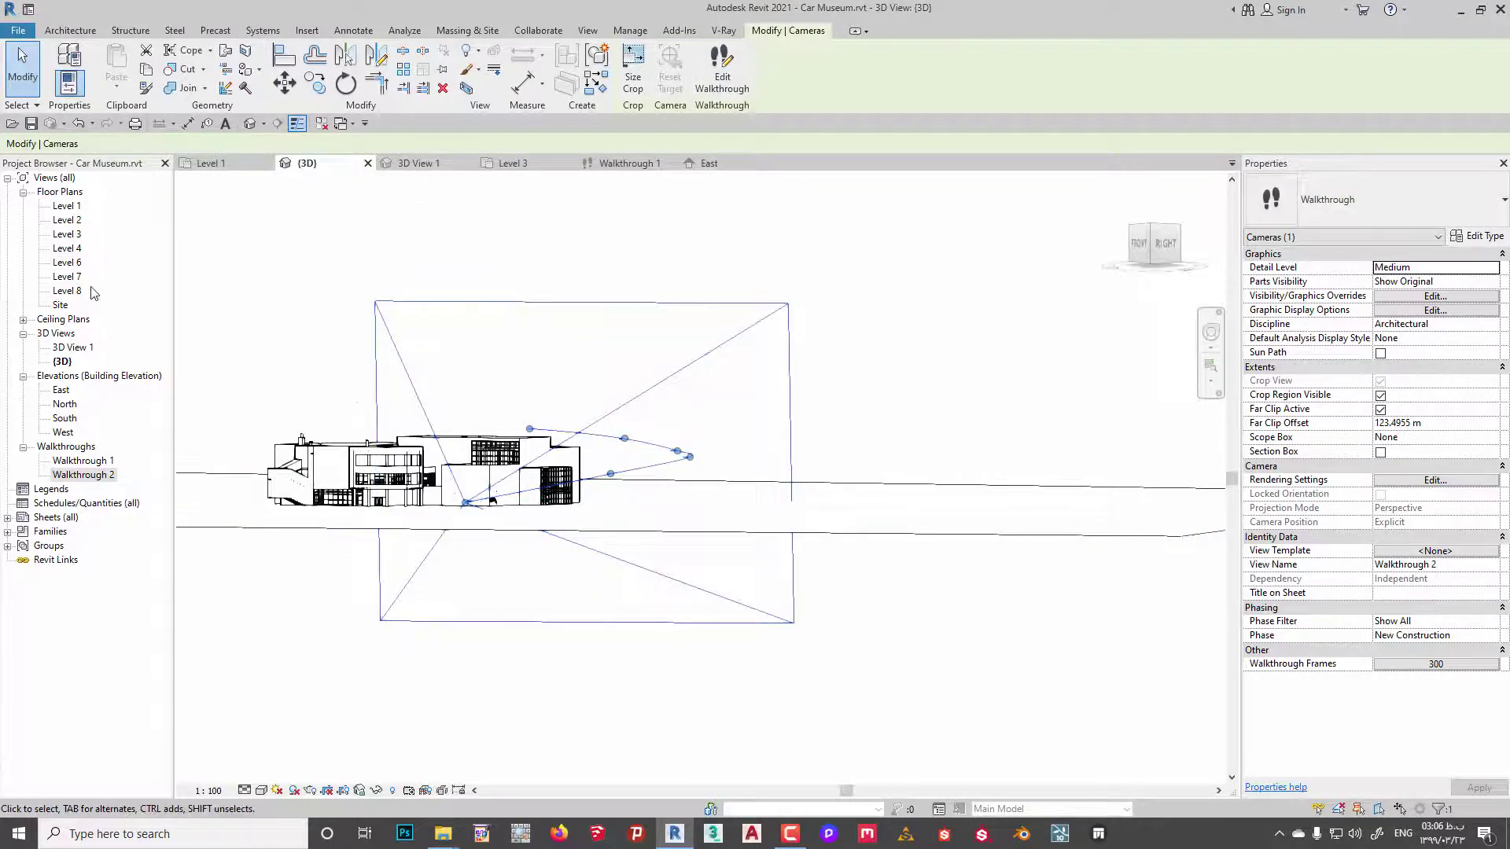
double_click(85, 475)
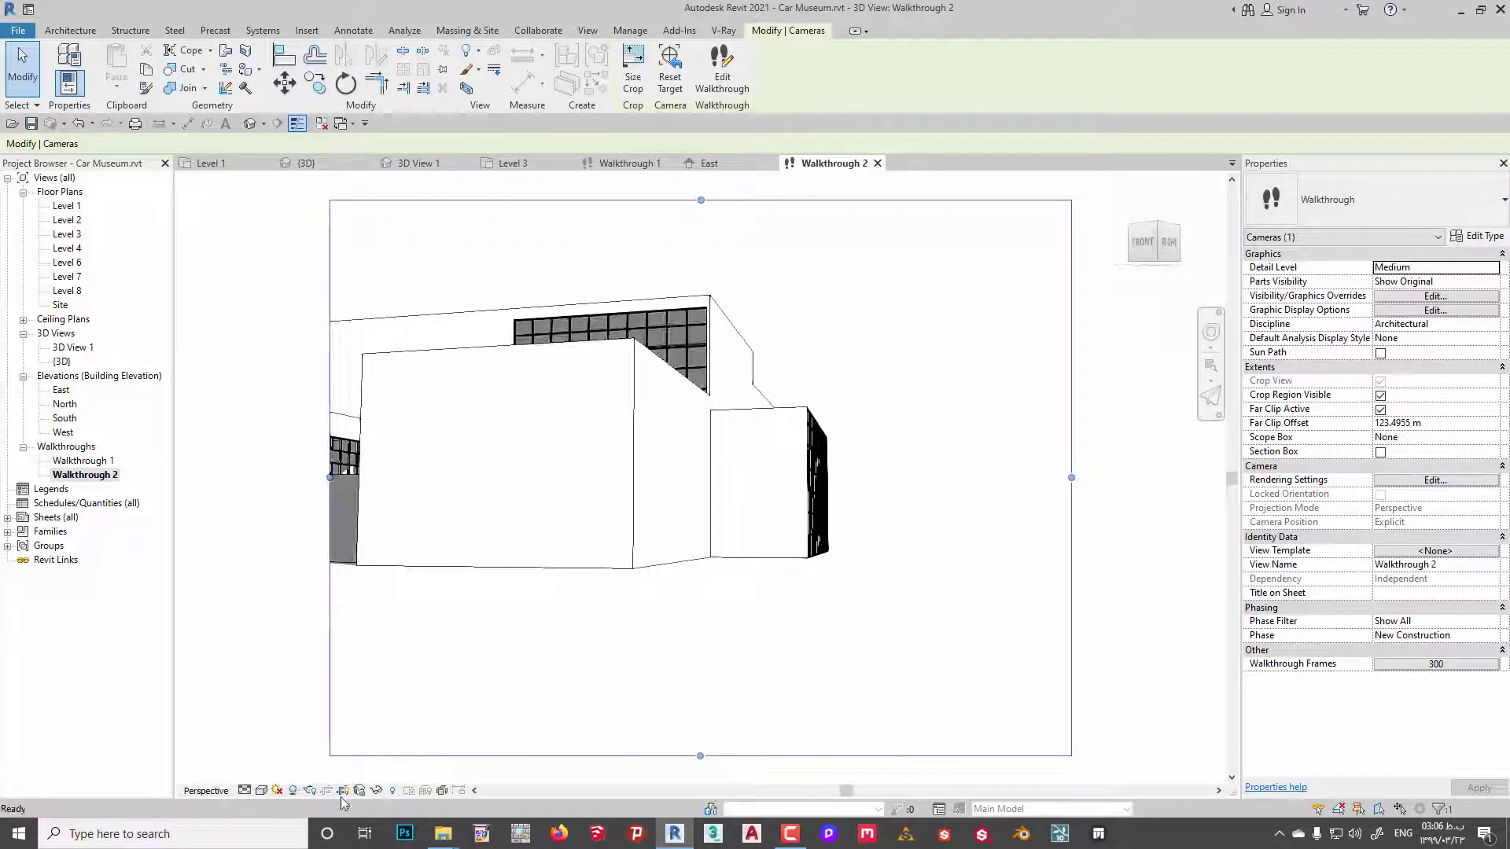
left_click(1434, 310)
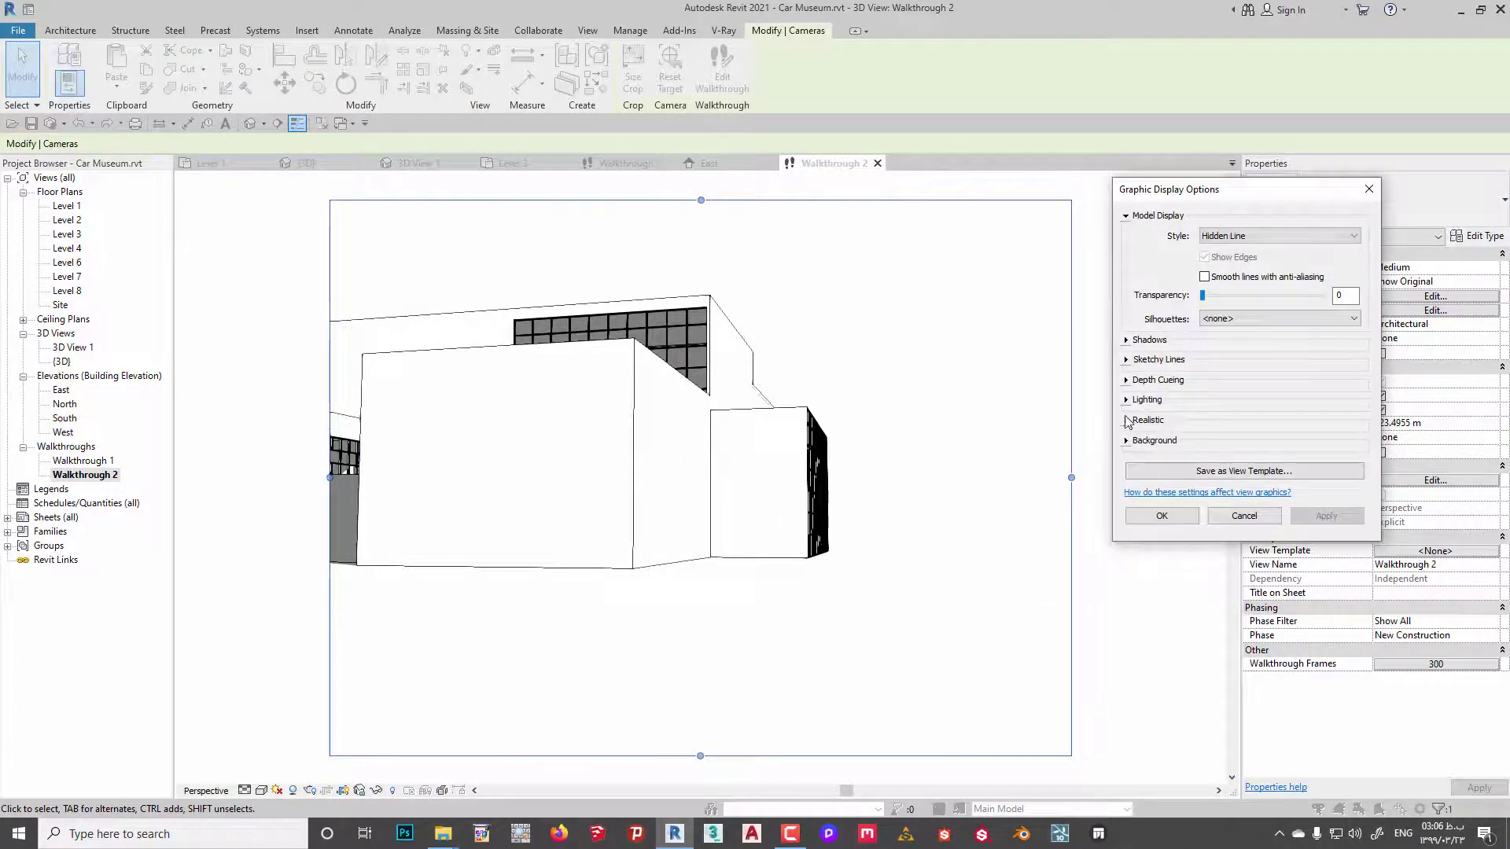
left_click(1126, 400)
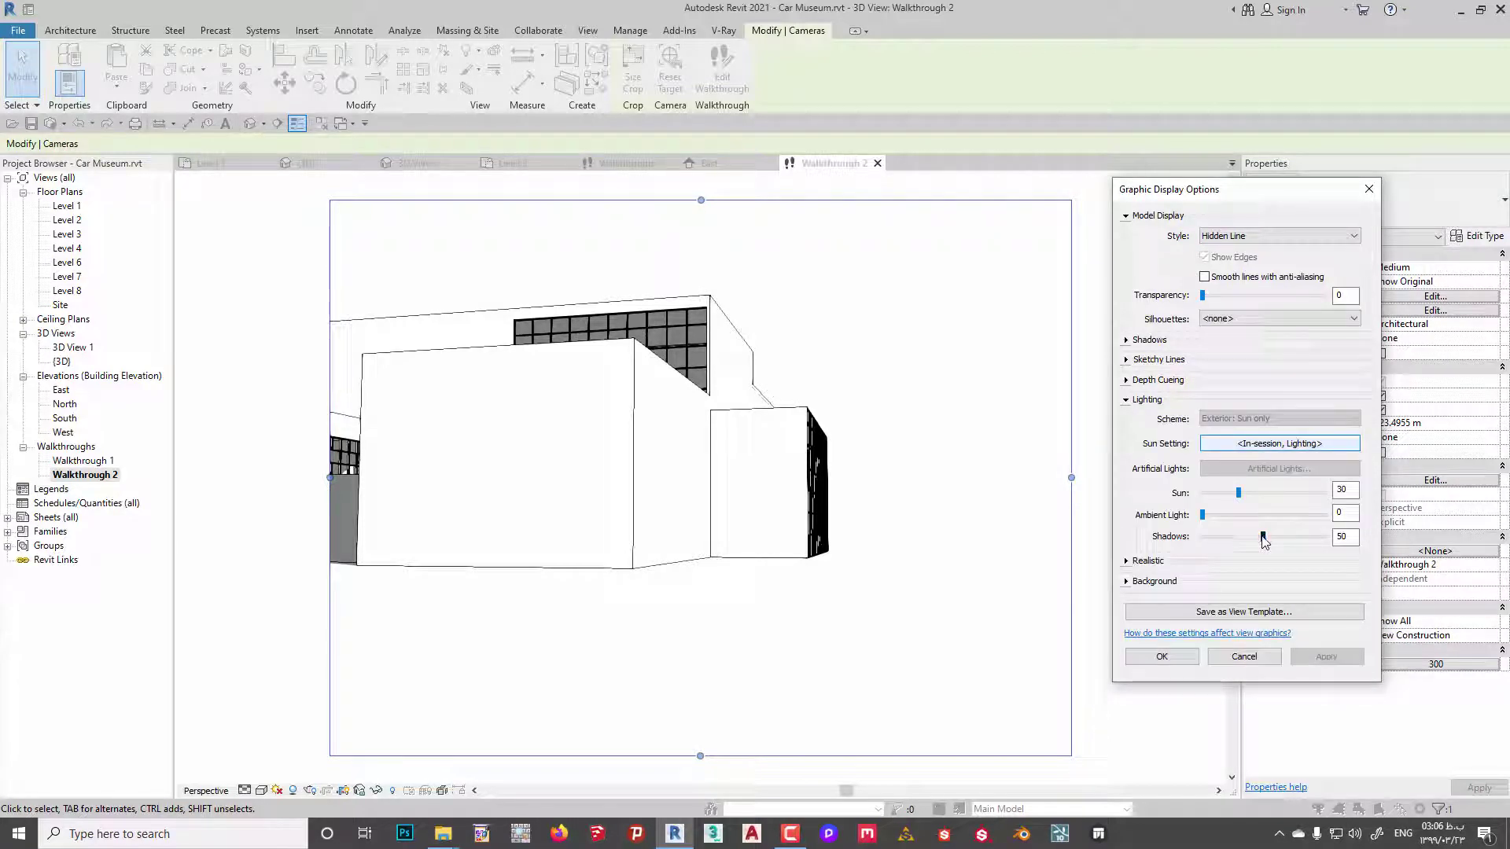
left_click_drag(1263, 537, 1222, 537)
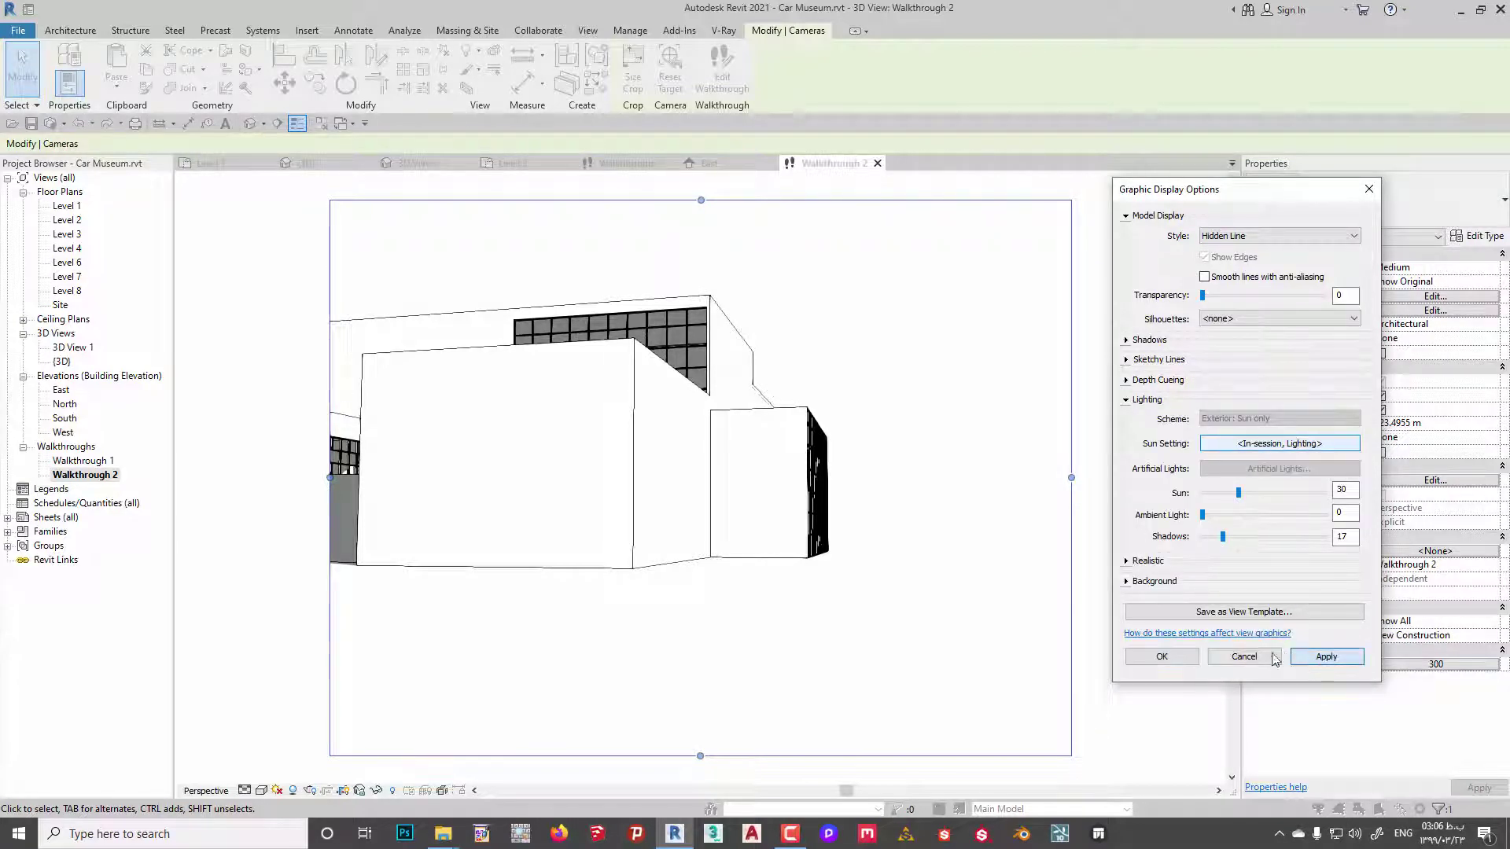
left_click(1161, 656)
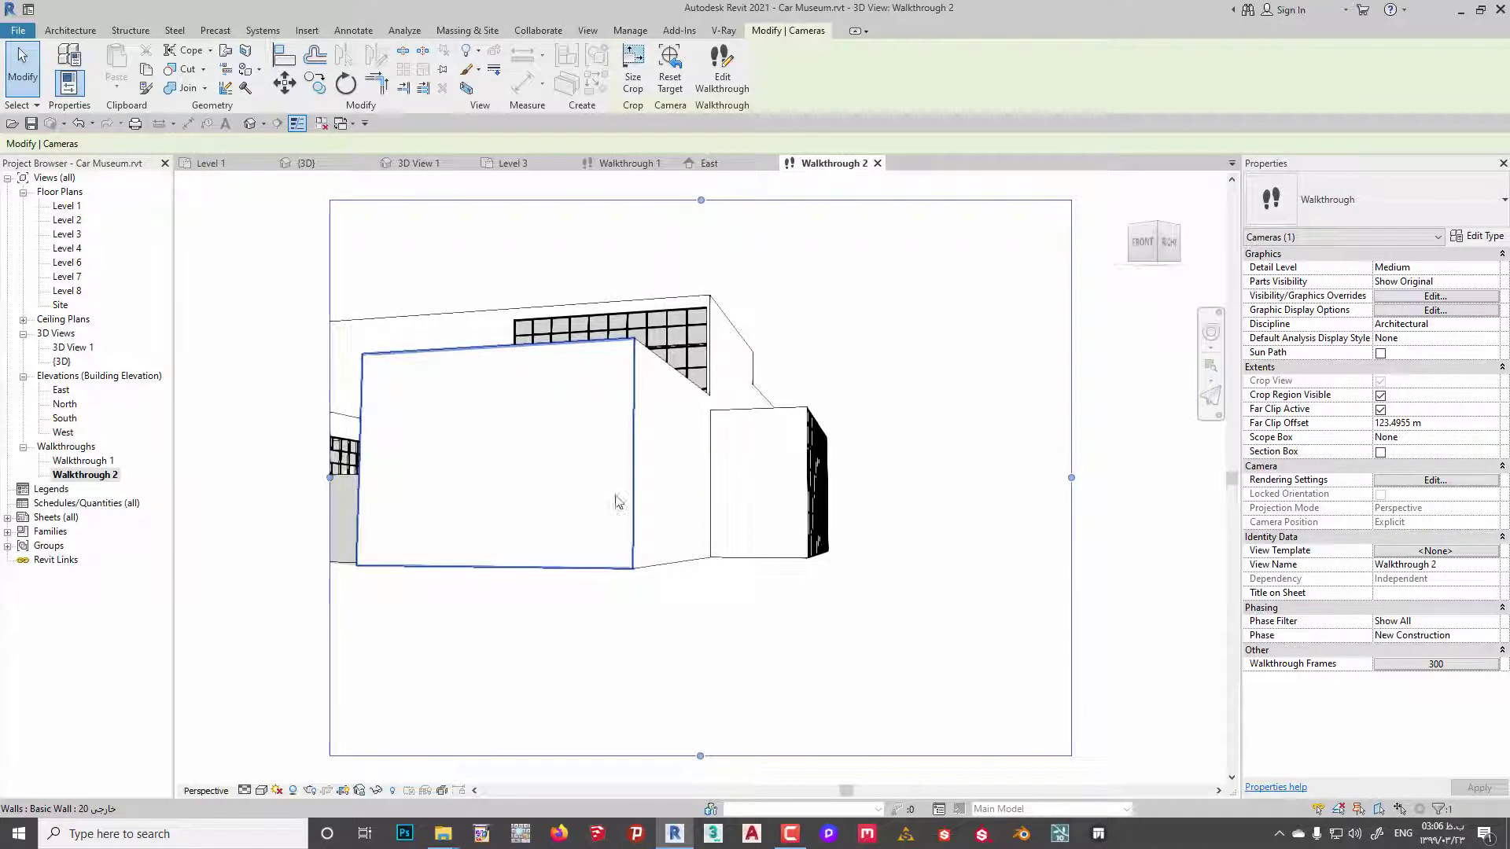
left_click(722, 71)
Play the Walkthrough 2 animation to frame 46, then stop playback and confirm.
left_click(276, 67)
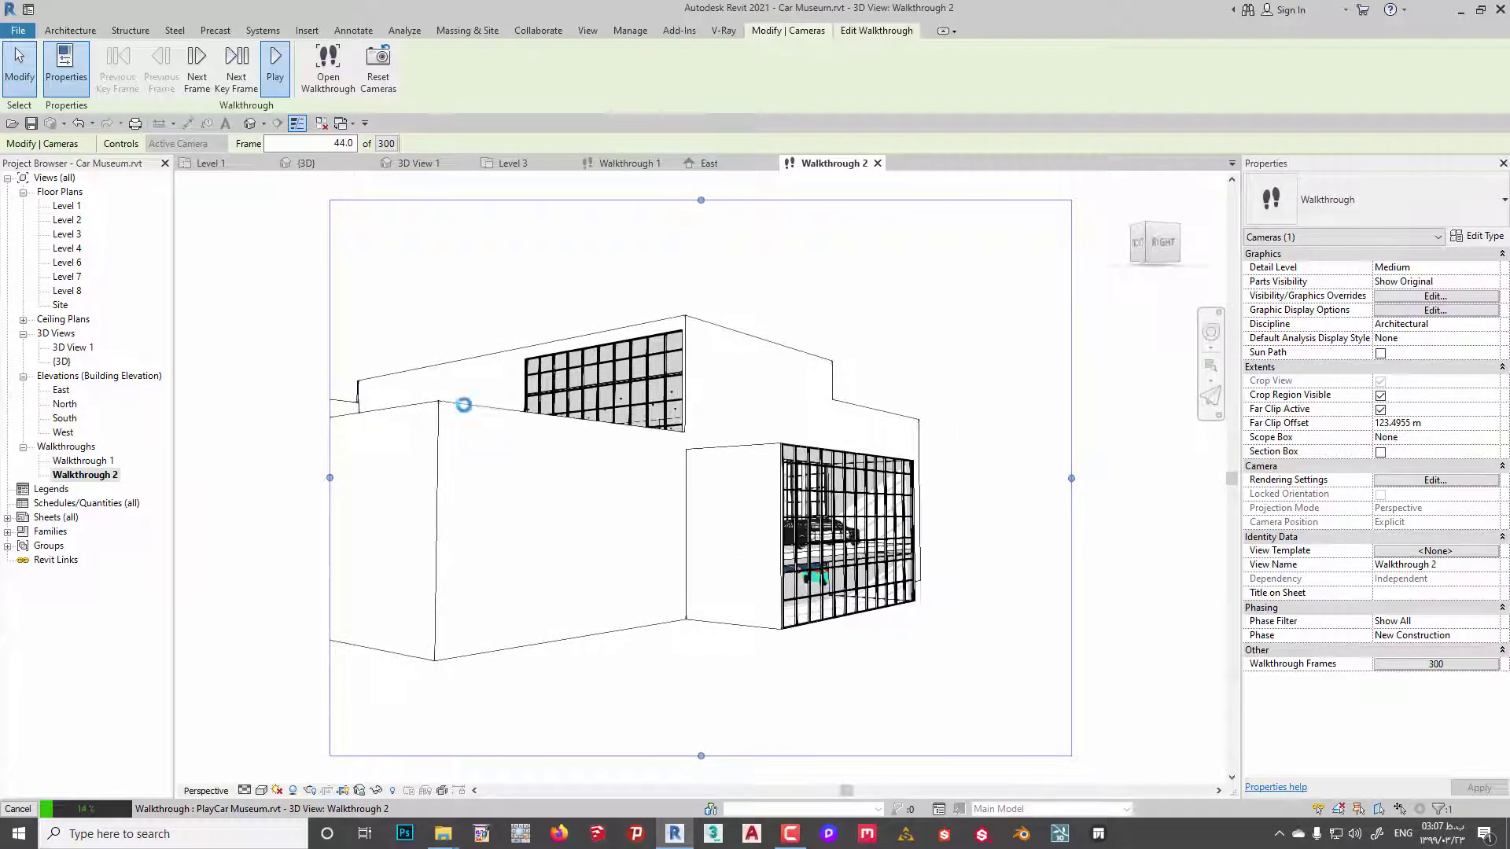
key("Escape")
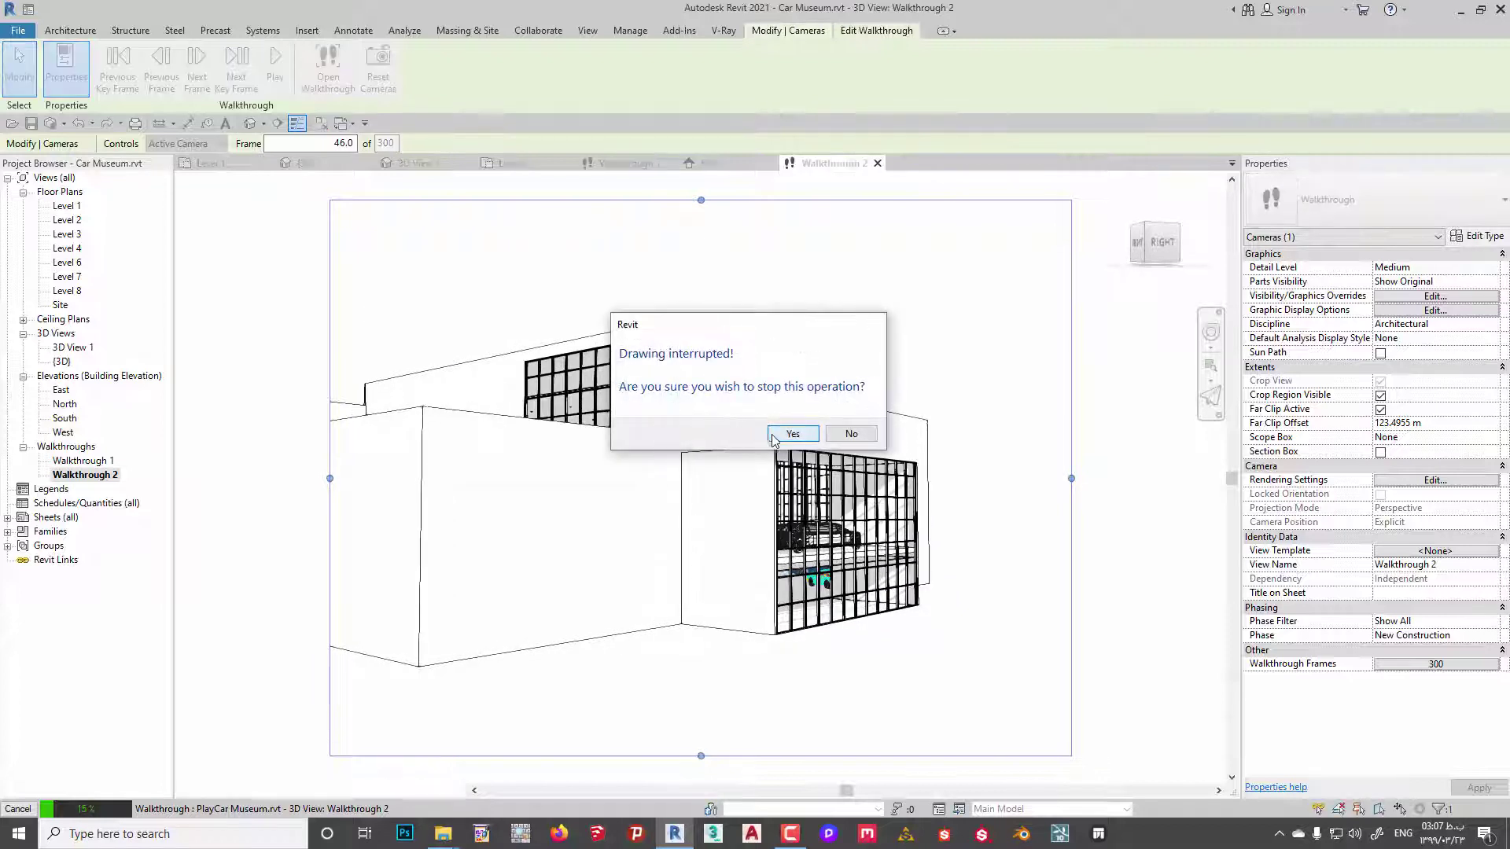
left_click(774, 438)
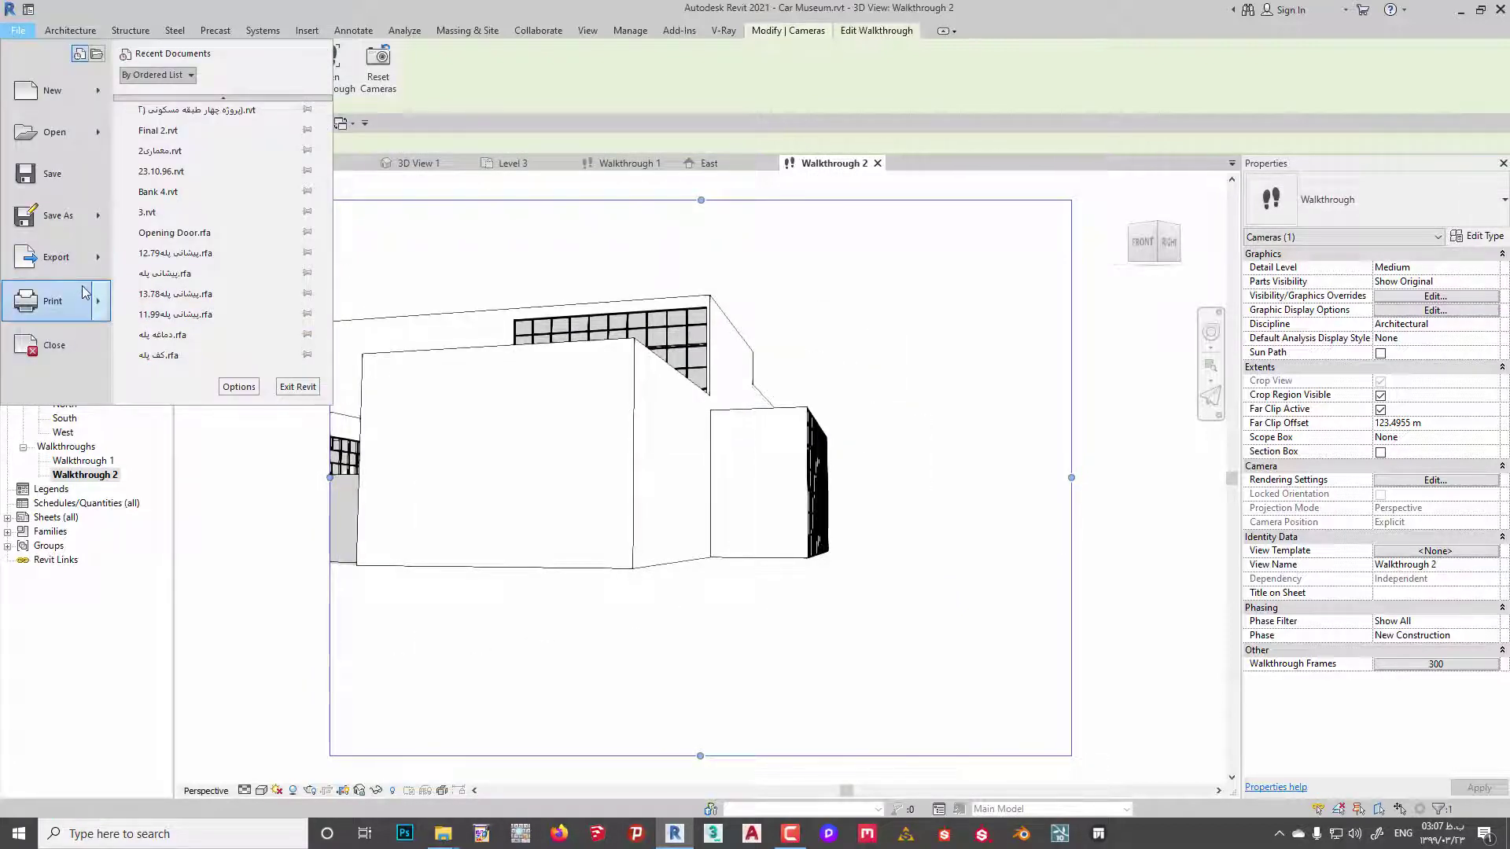
mouse_move(55, 257)
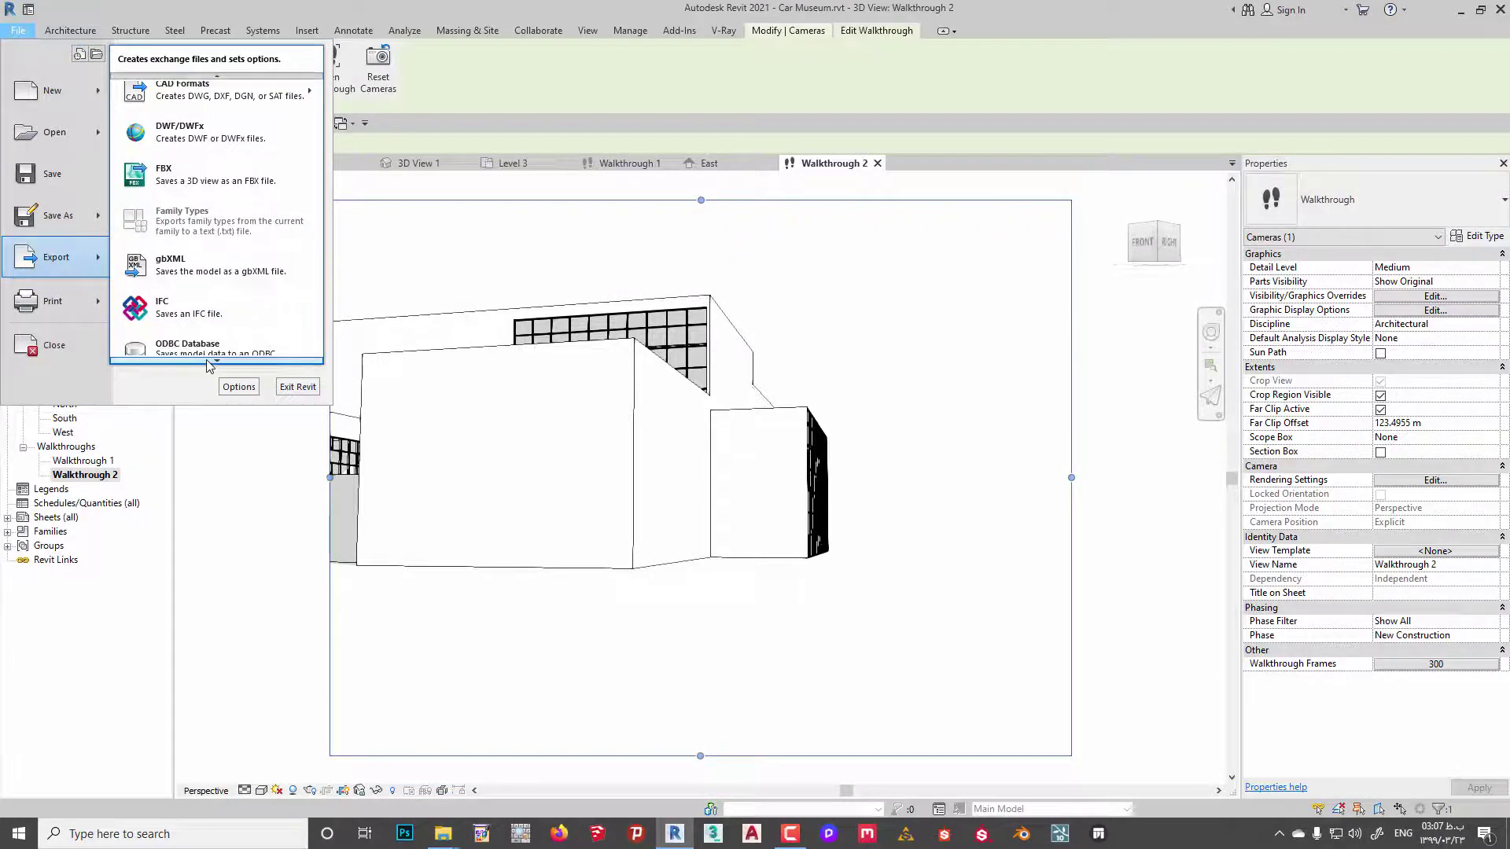
mouse_move(219, 249)
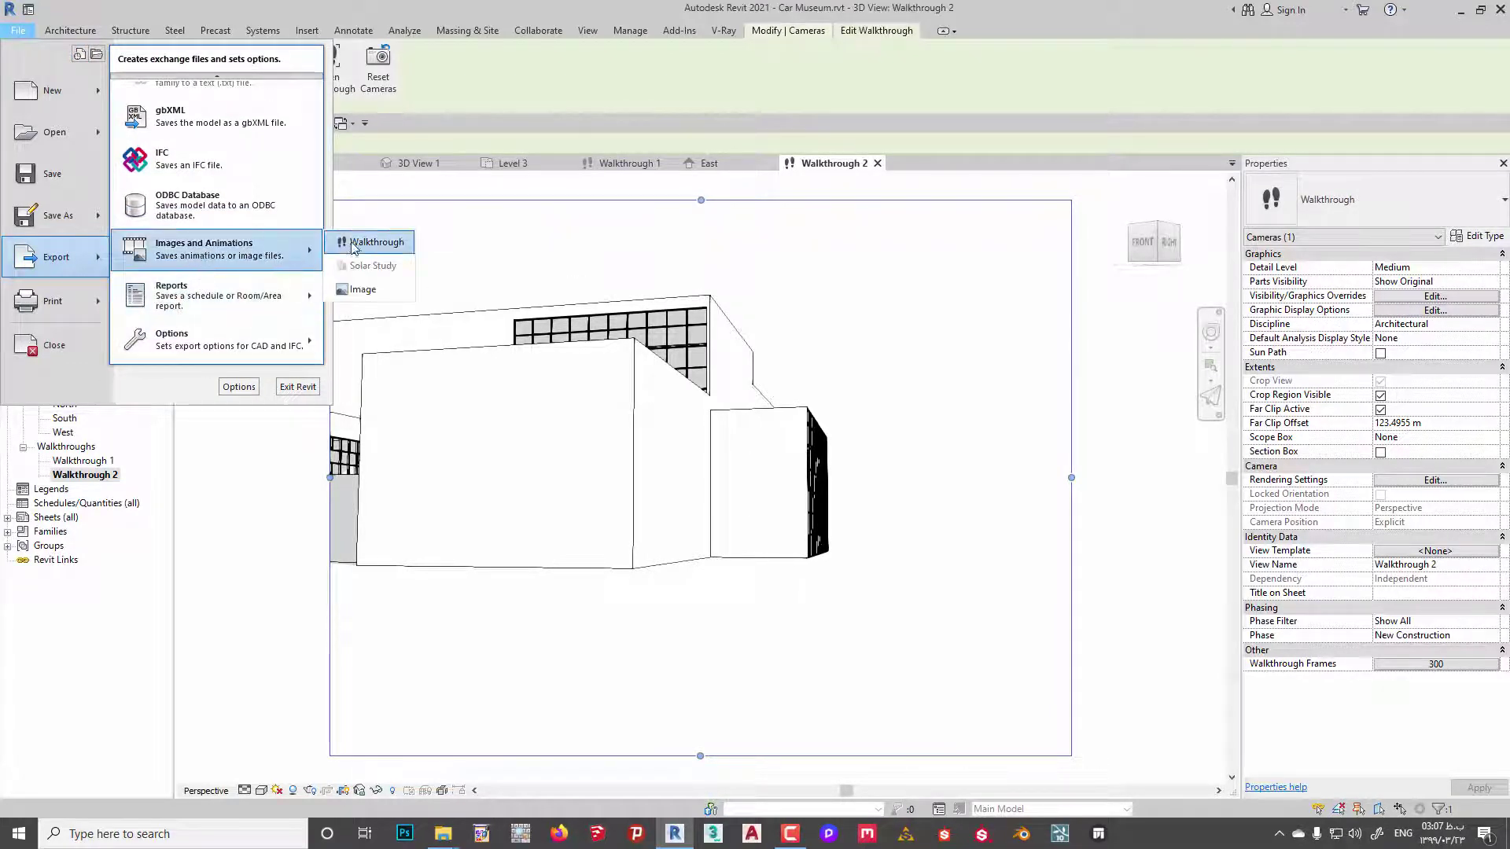
Review the walkthrough video export settings, cancel them, and reselect the Walkthrough 2 camera.
left_click(376, 244)
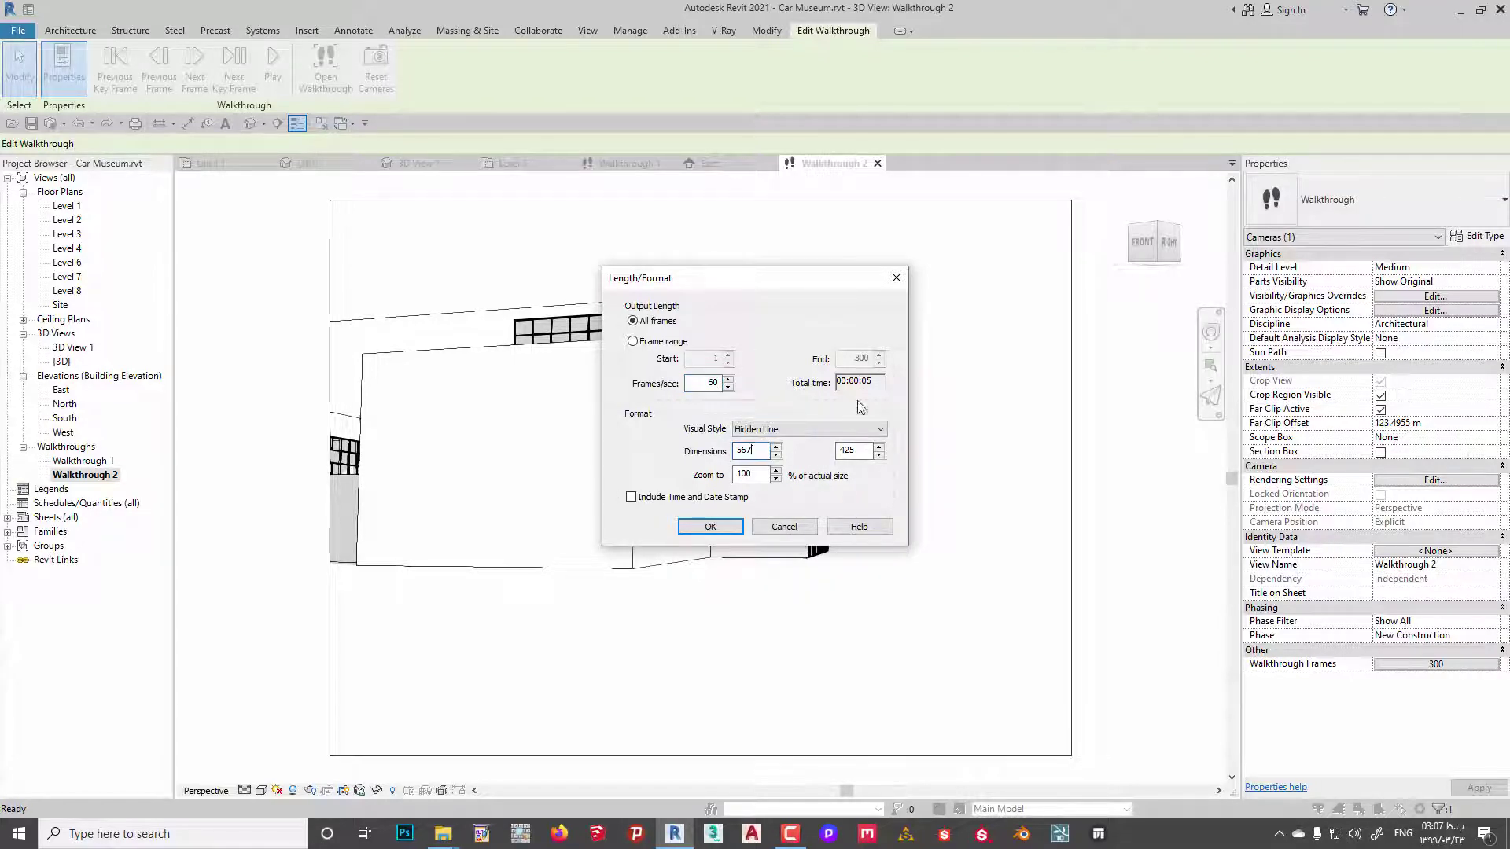
left_click(784, 527)
key("Escape")
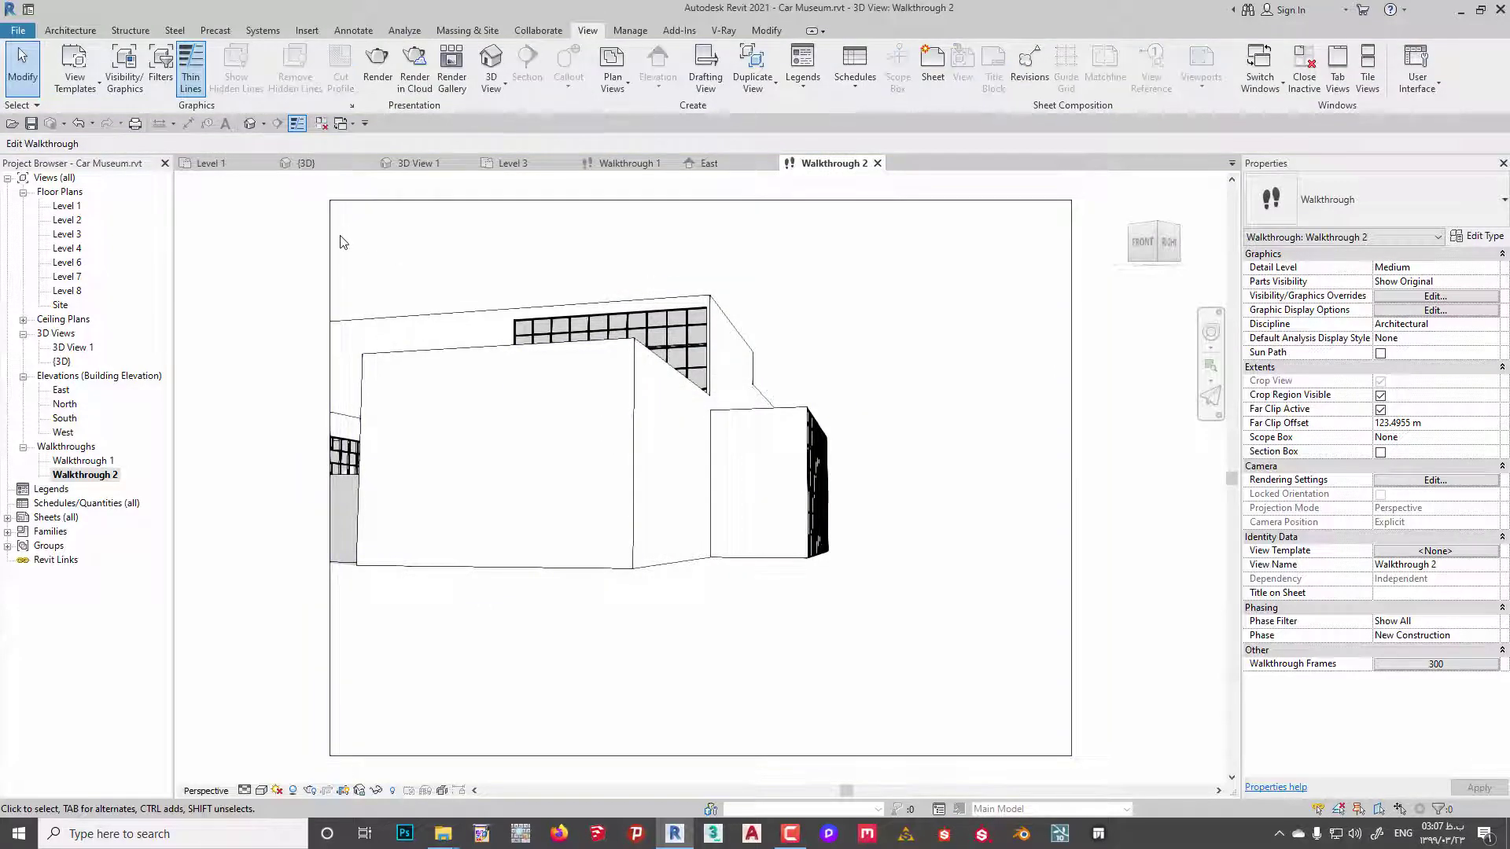
left_click(331, 240)
Set Walkthrough 2 to 600 total frames at 60 fps and exit walkthrough editing.
left_click(723, 69)
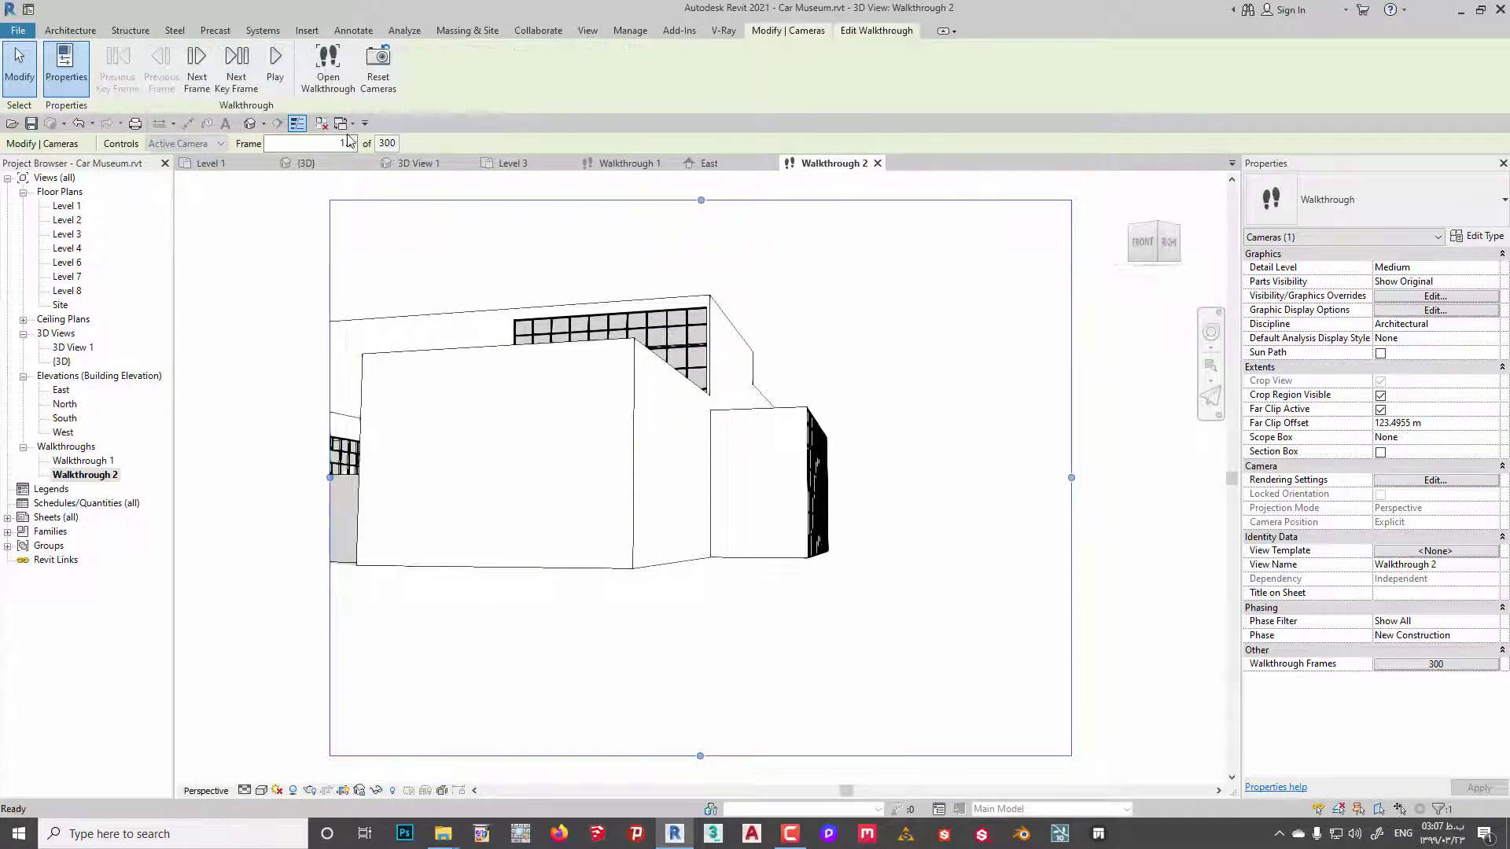
left_click(386, 142)
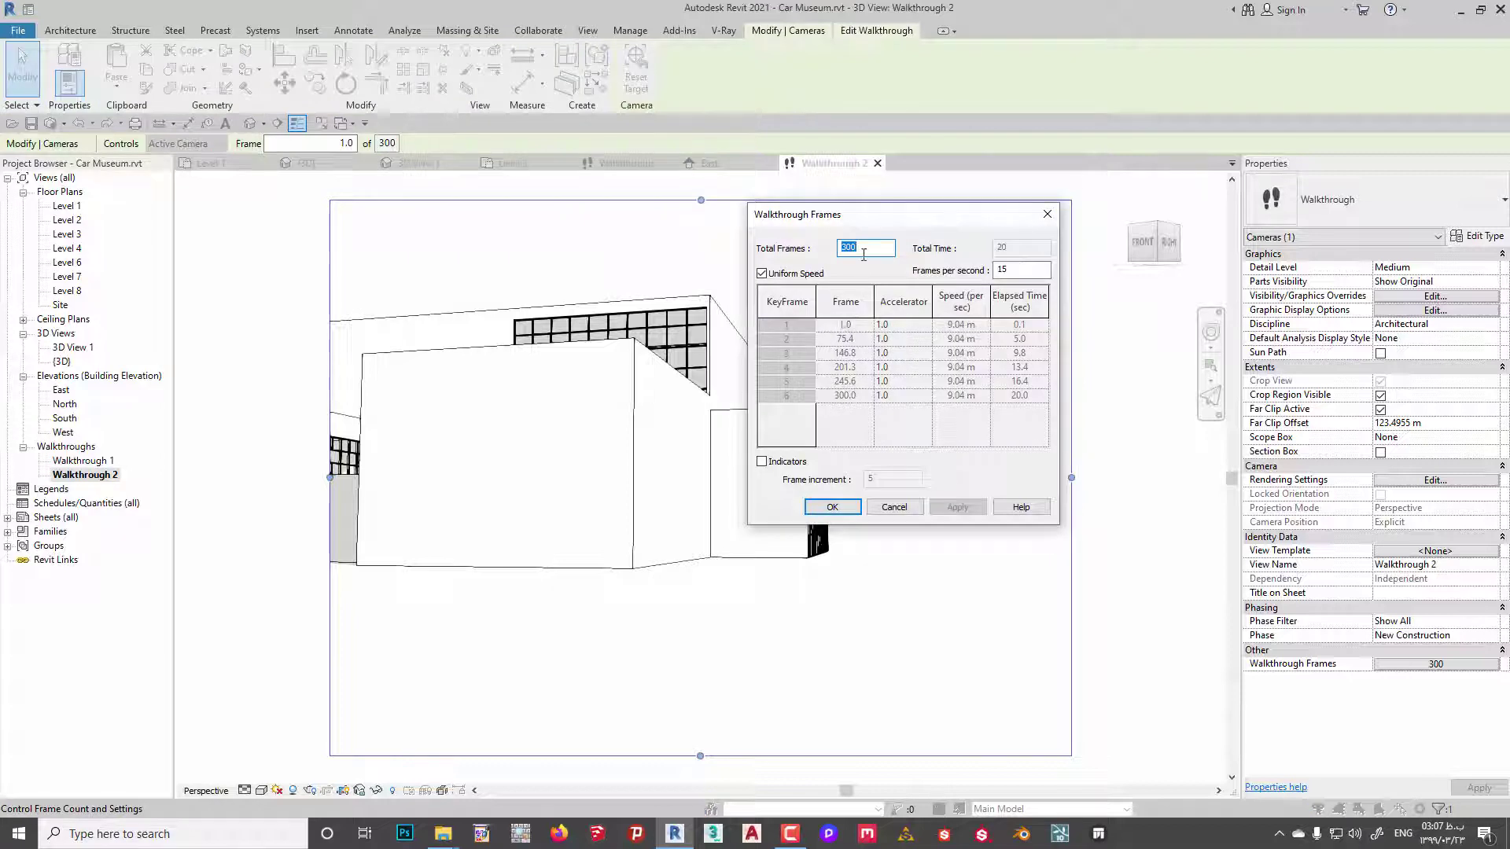
double_click(995, 271)
type("60")
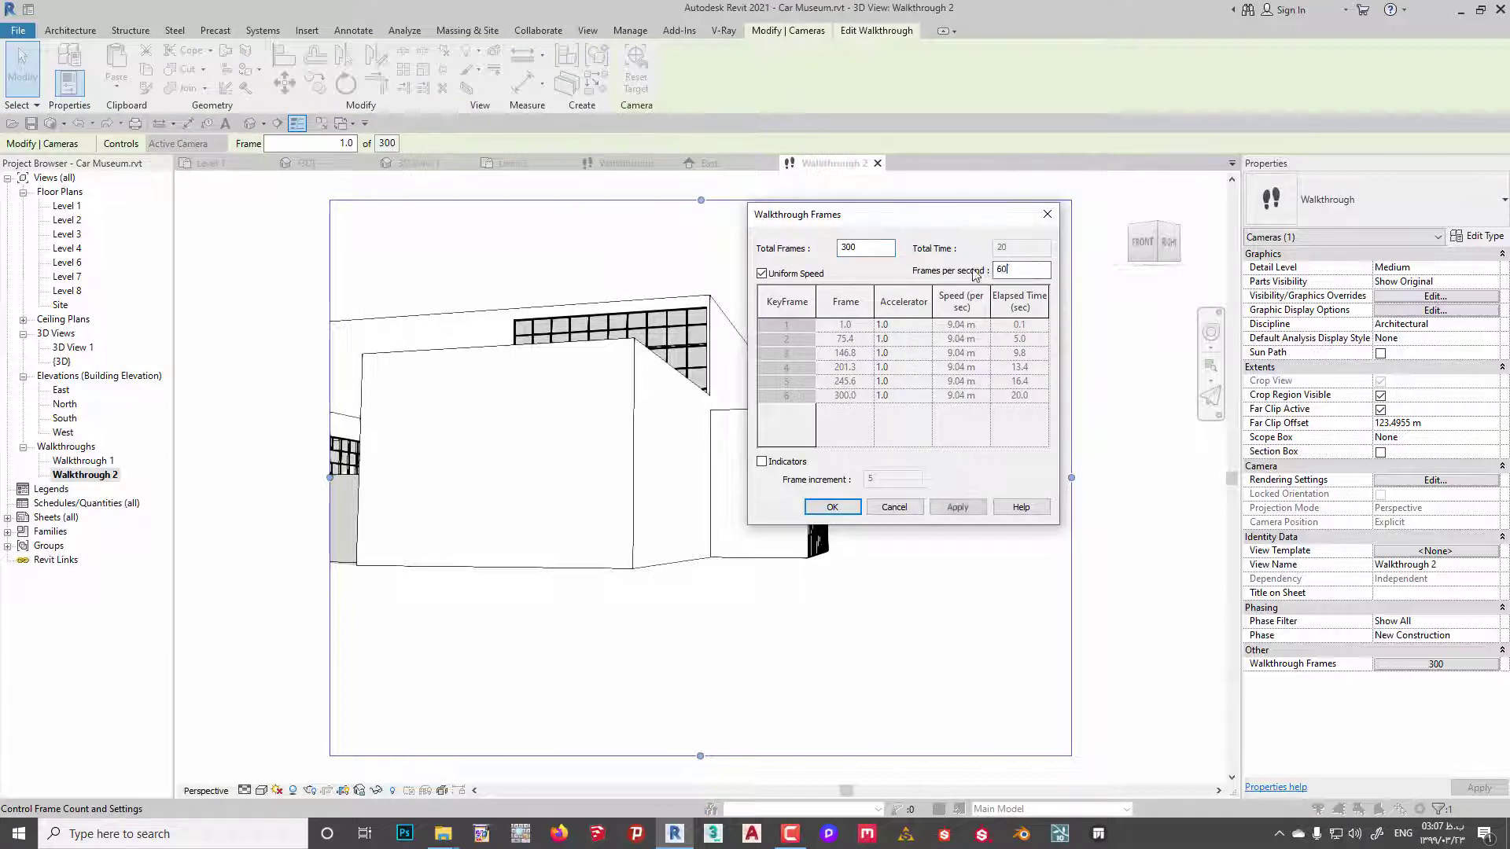
left_click(958, 507)
type("6")
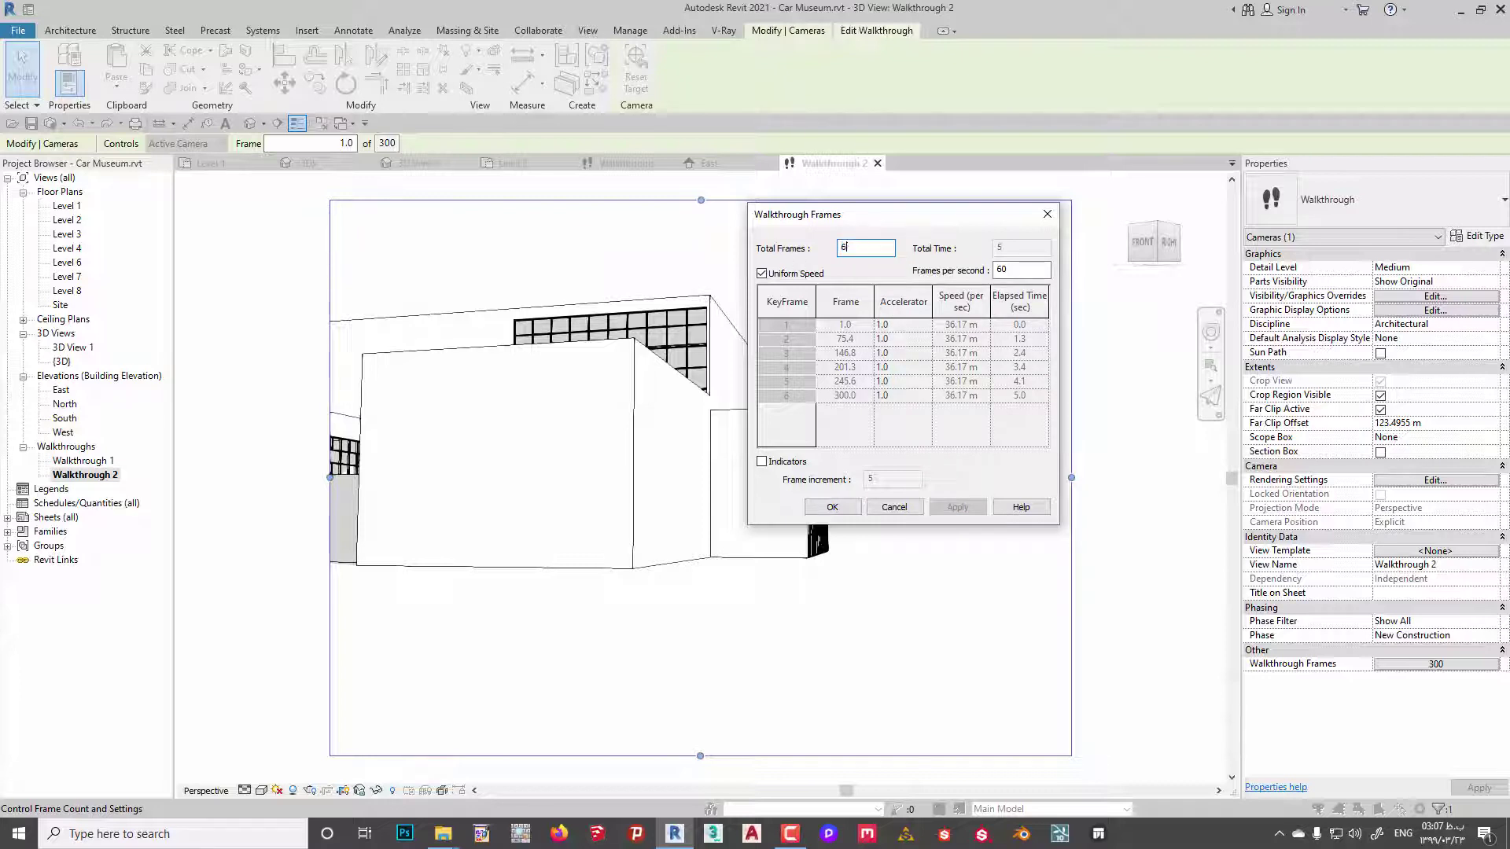
type("00")
left_click(959, 508)
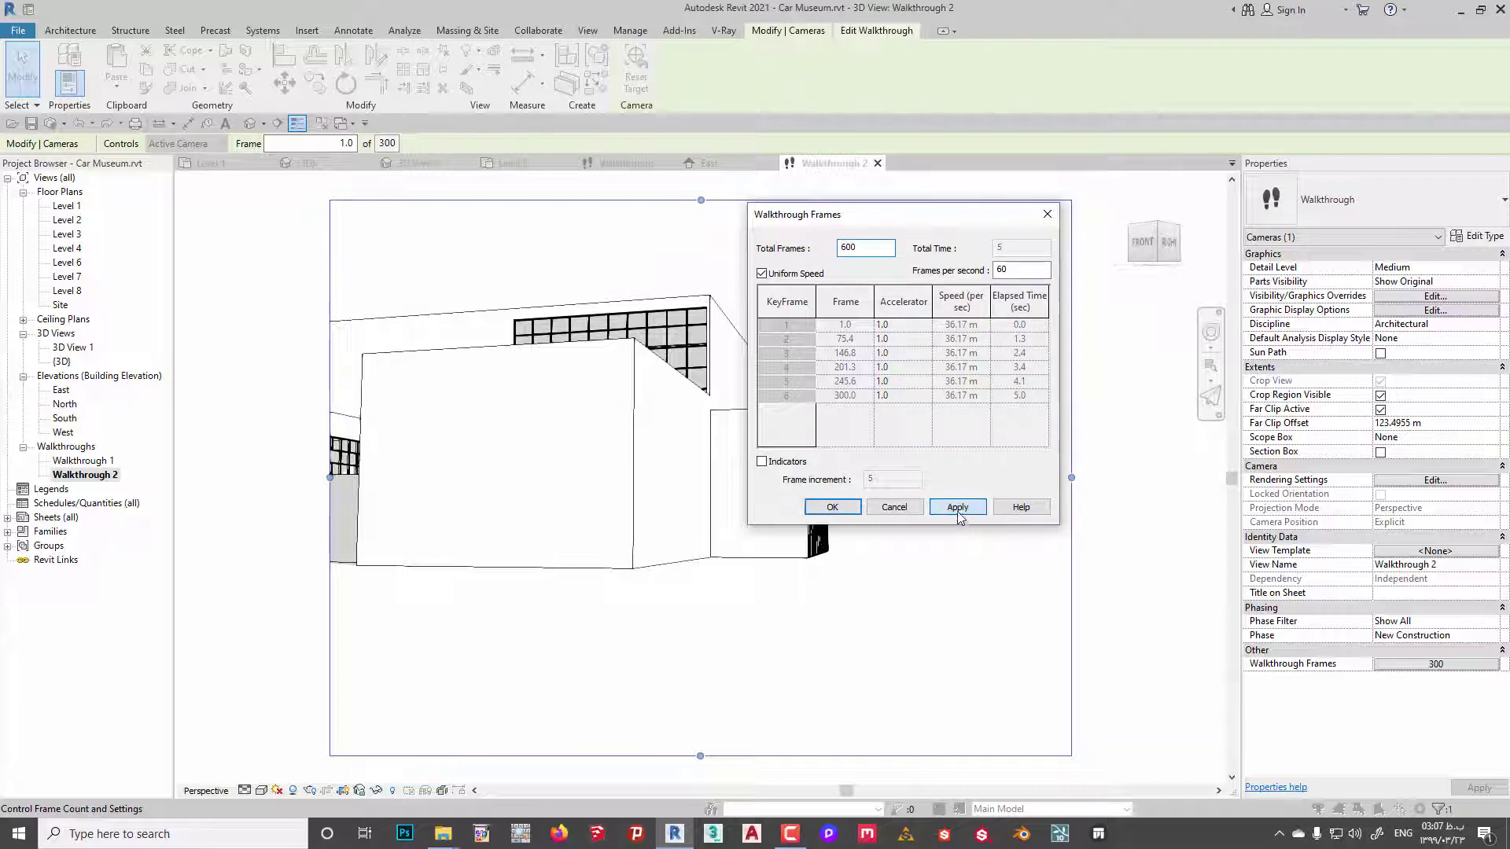
left_click(836, 507)
key("Escape")
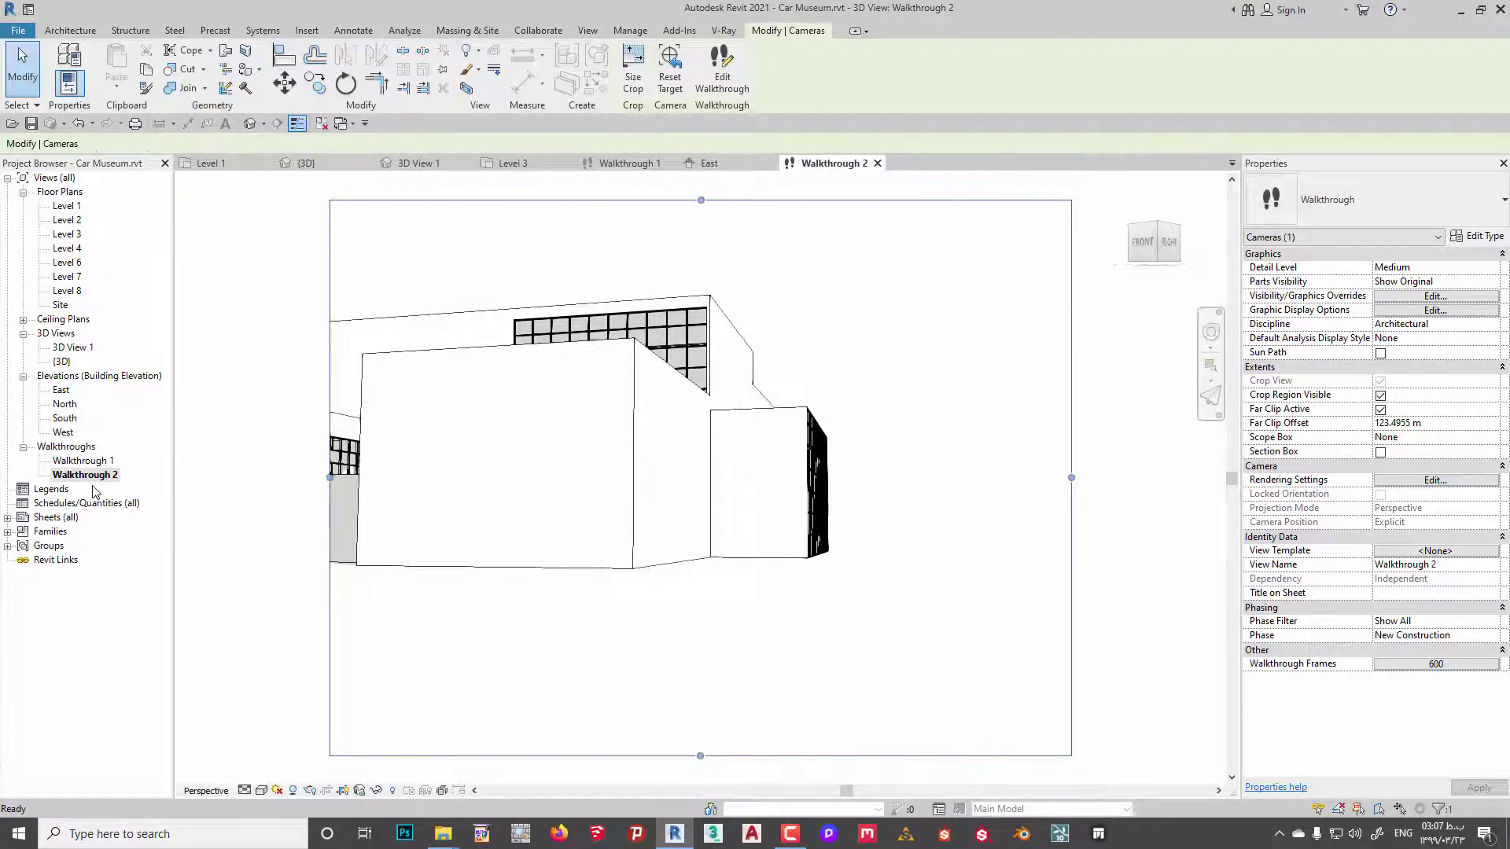
Export Walkthrough 2 at 1024x768 as 'Car Museum Walkthrough 22' AVI on the Desktop, then stop it.
left_click(276, 269)
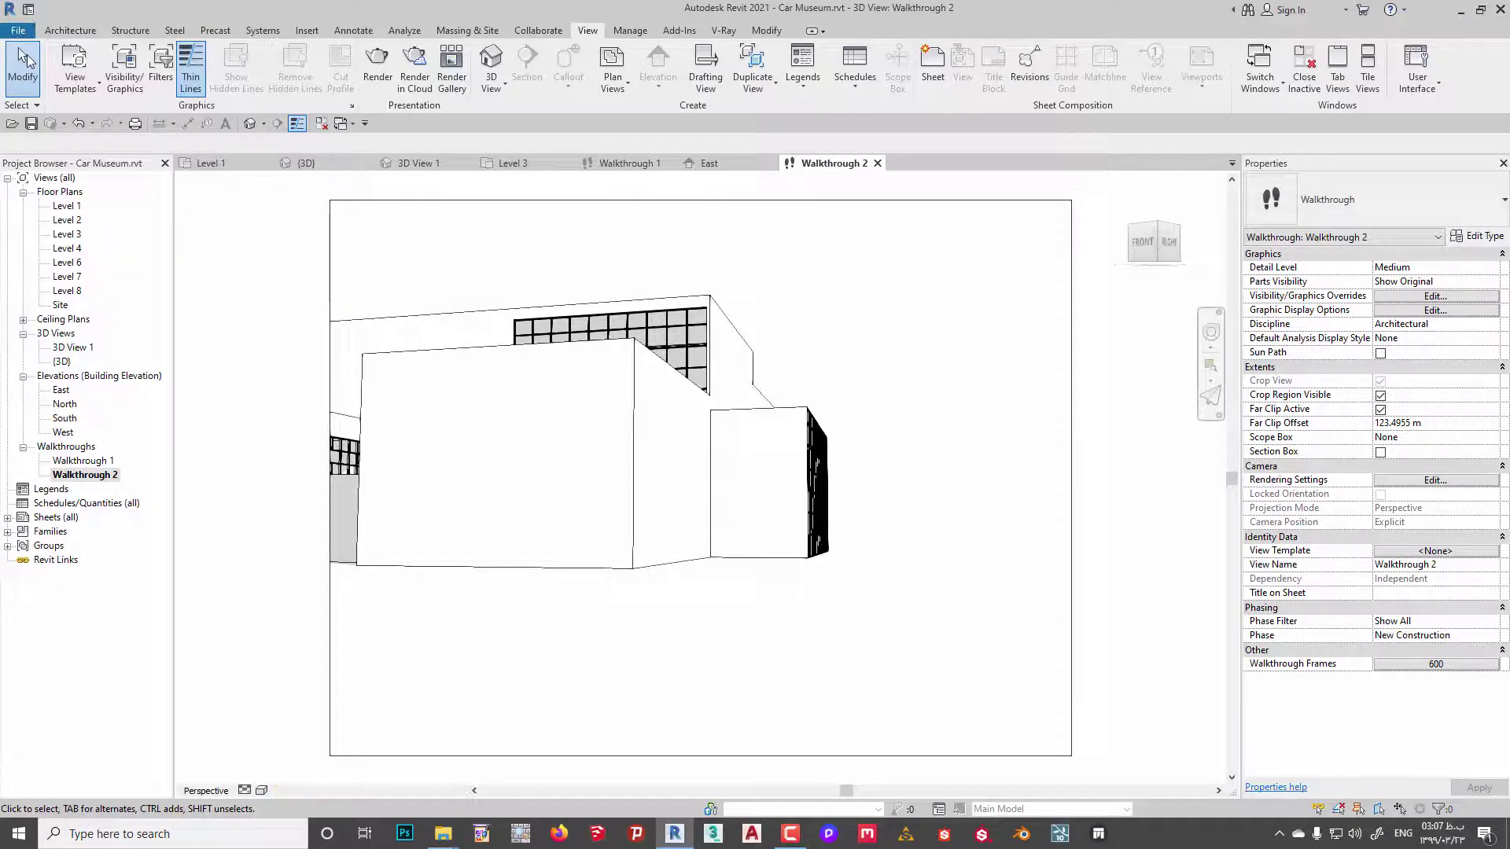
left_click(18, 31)
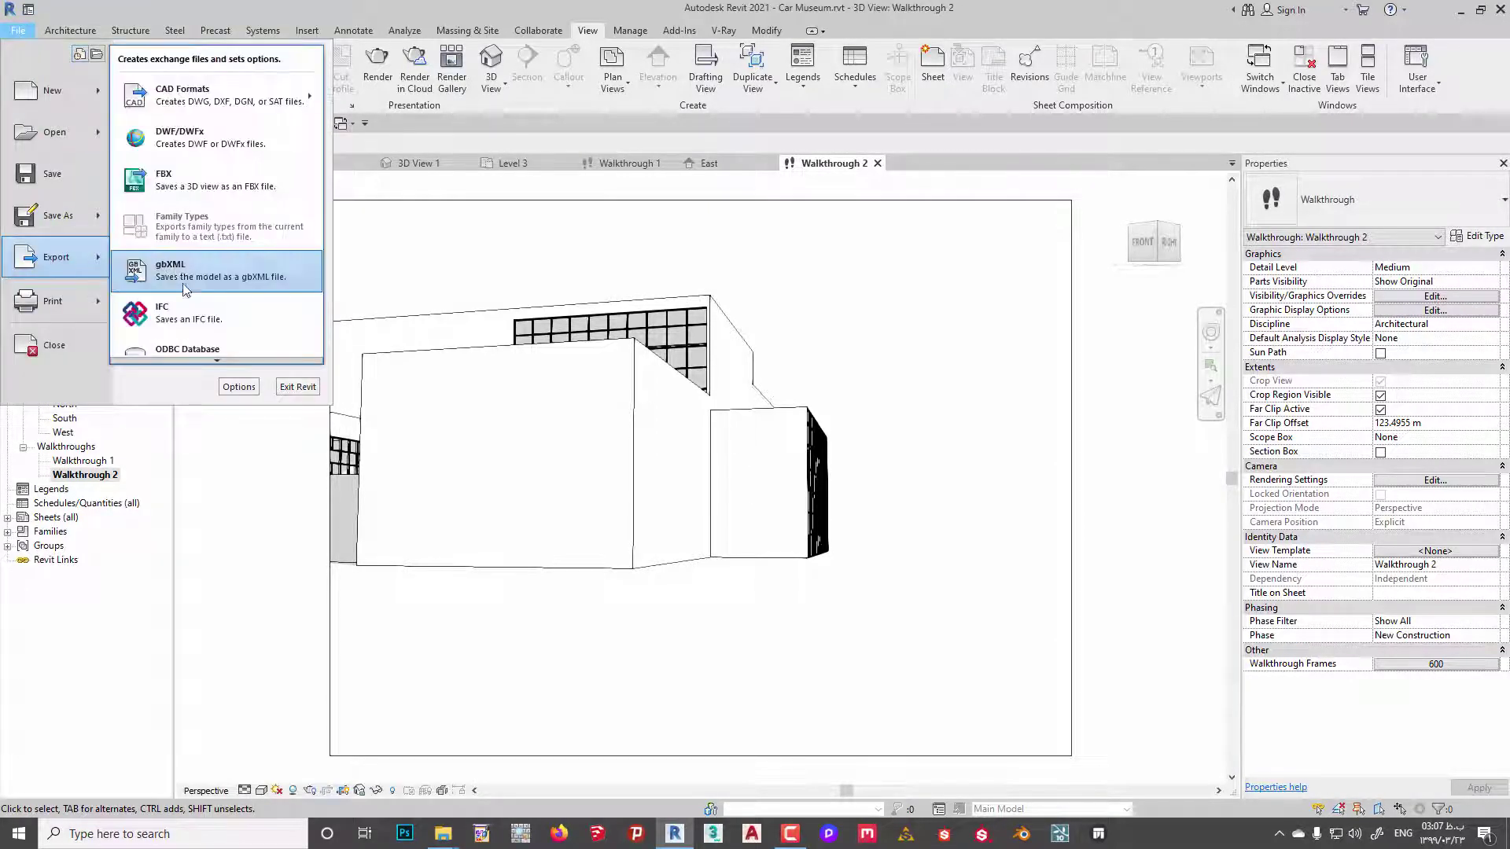
mouse_move(55, 257)
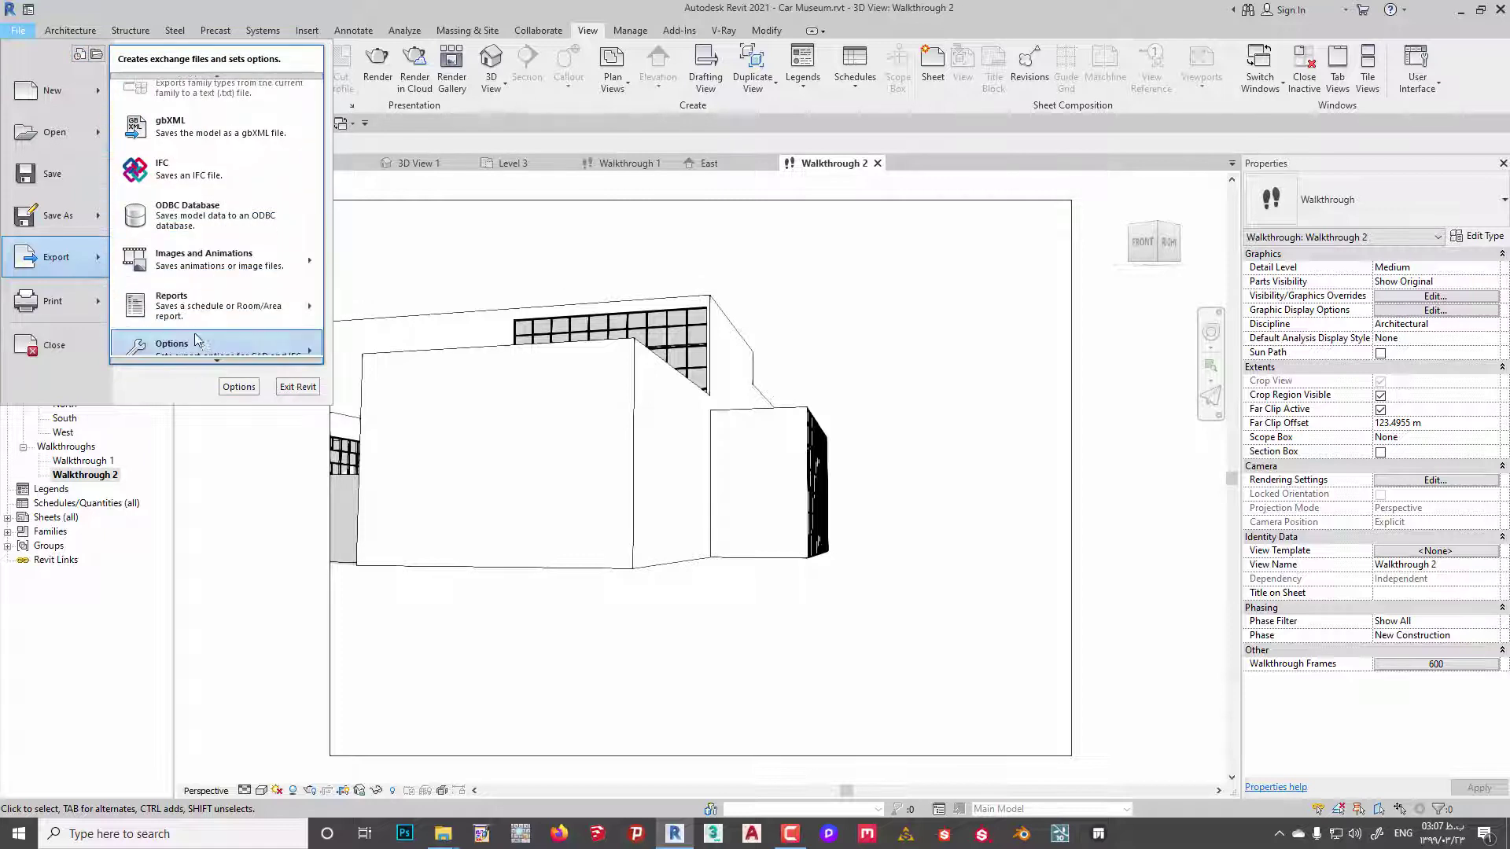
mouse_move(218, 258)
left_click(374, 254)
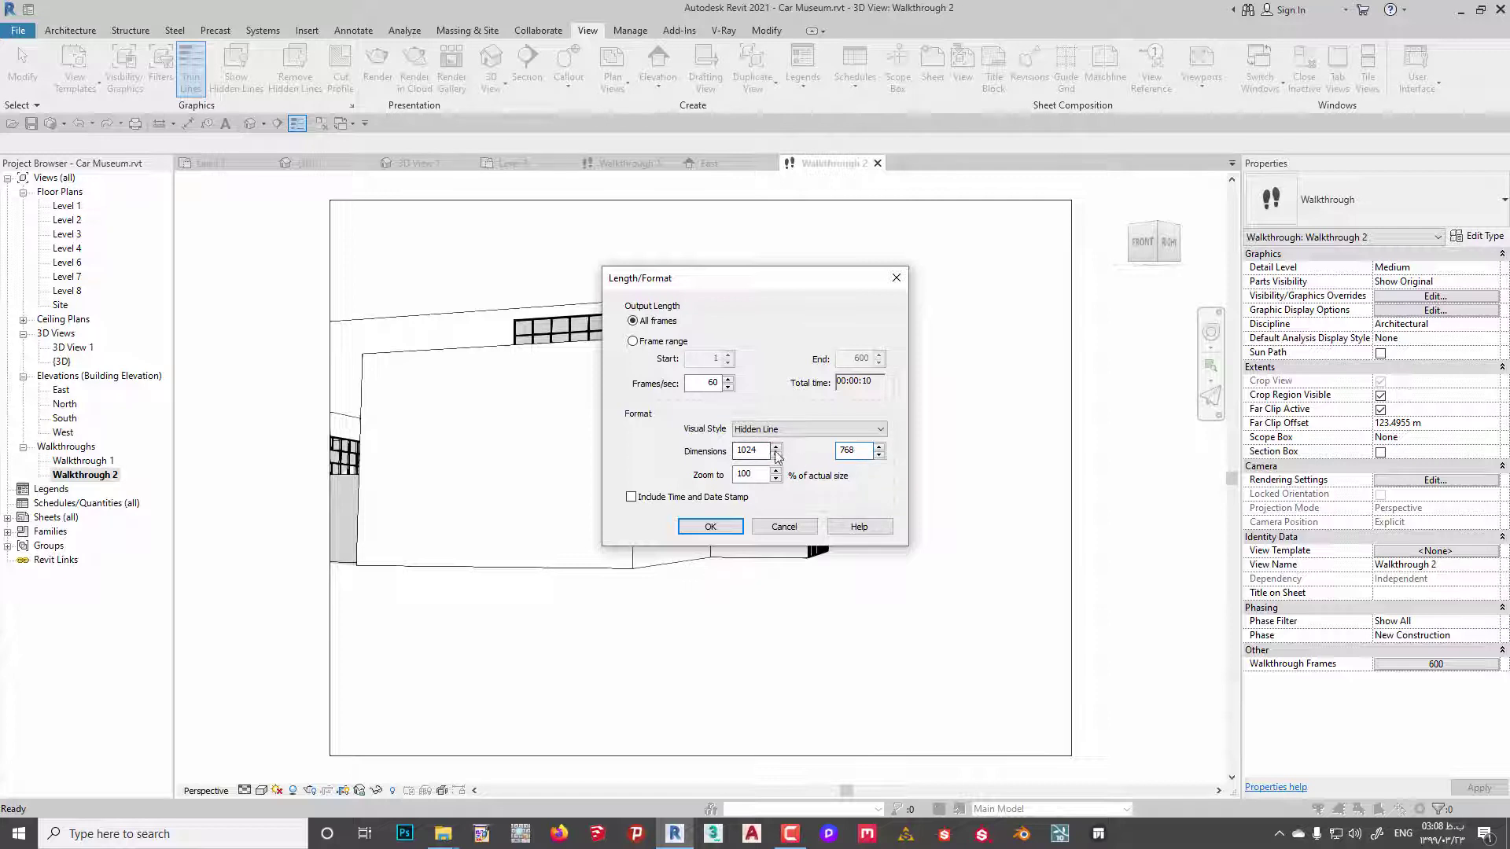
left_click(710, 527)
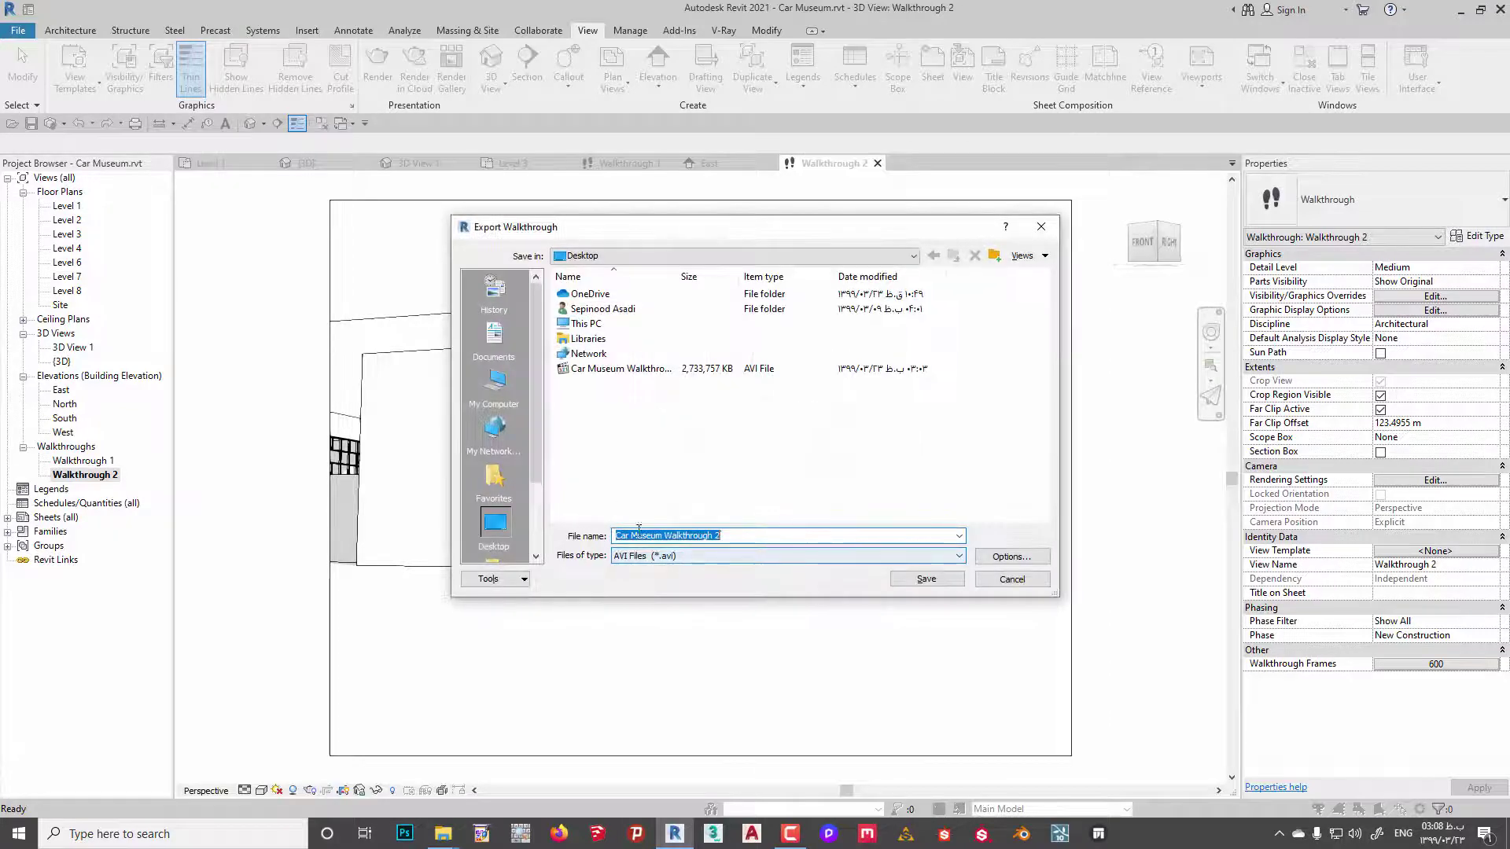
left_click(731, 537)
type("2")
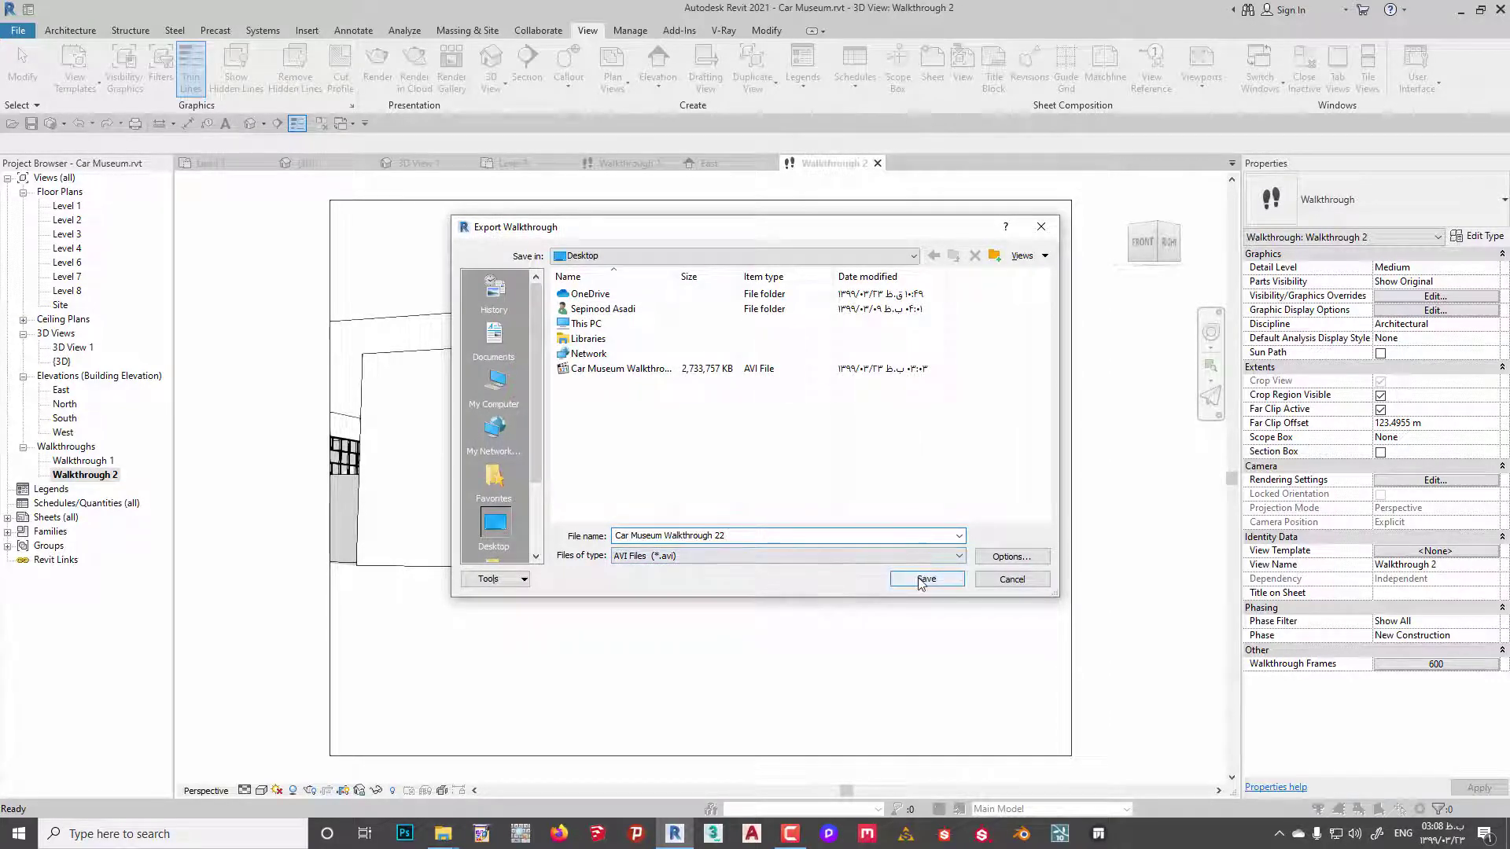
left_click(924, 580)
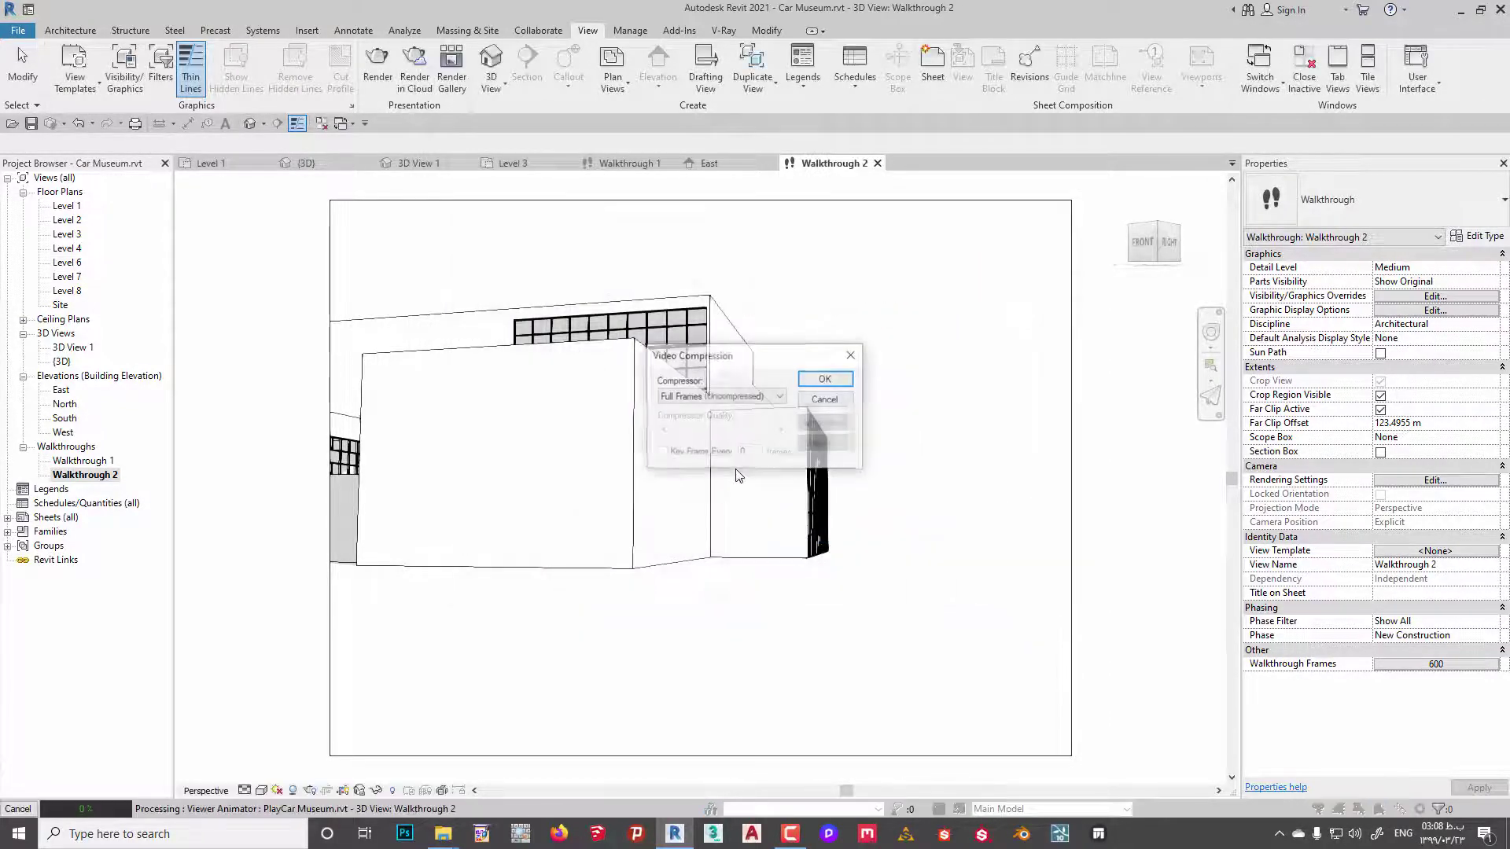
left_click(825, 378)
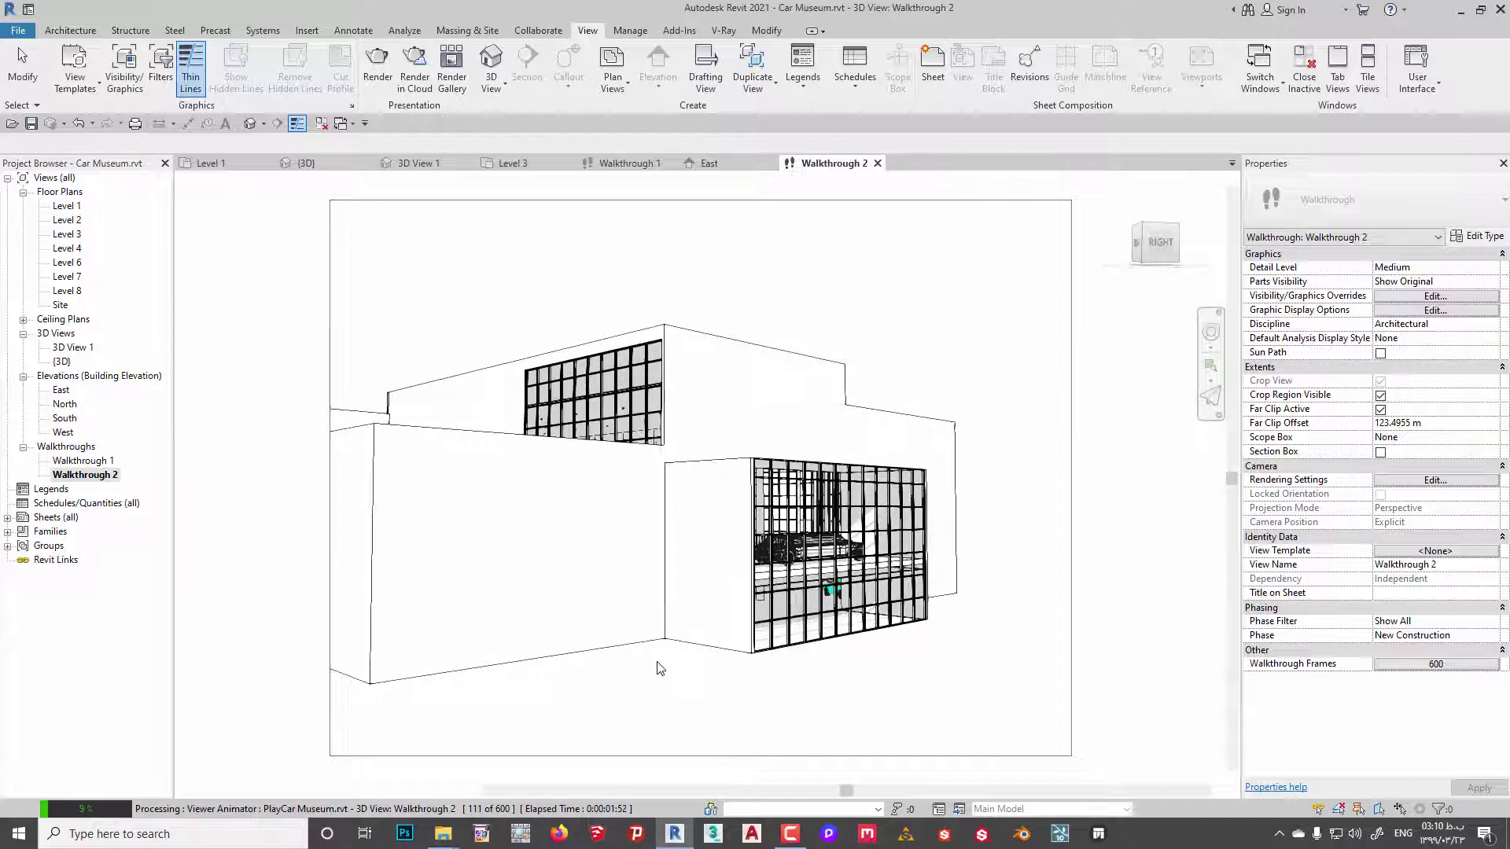
key("Escape")
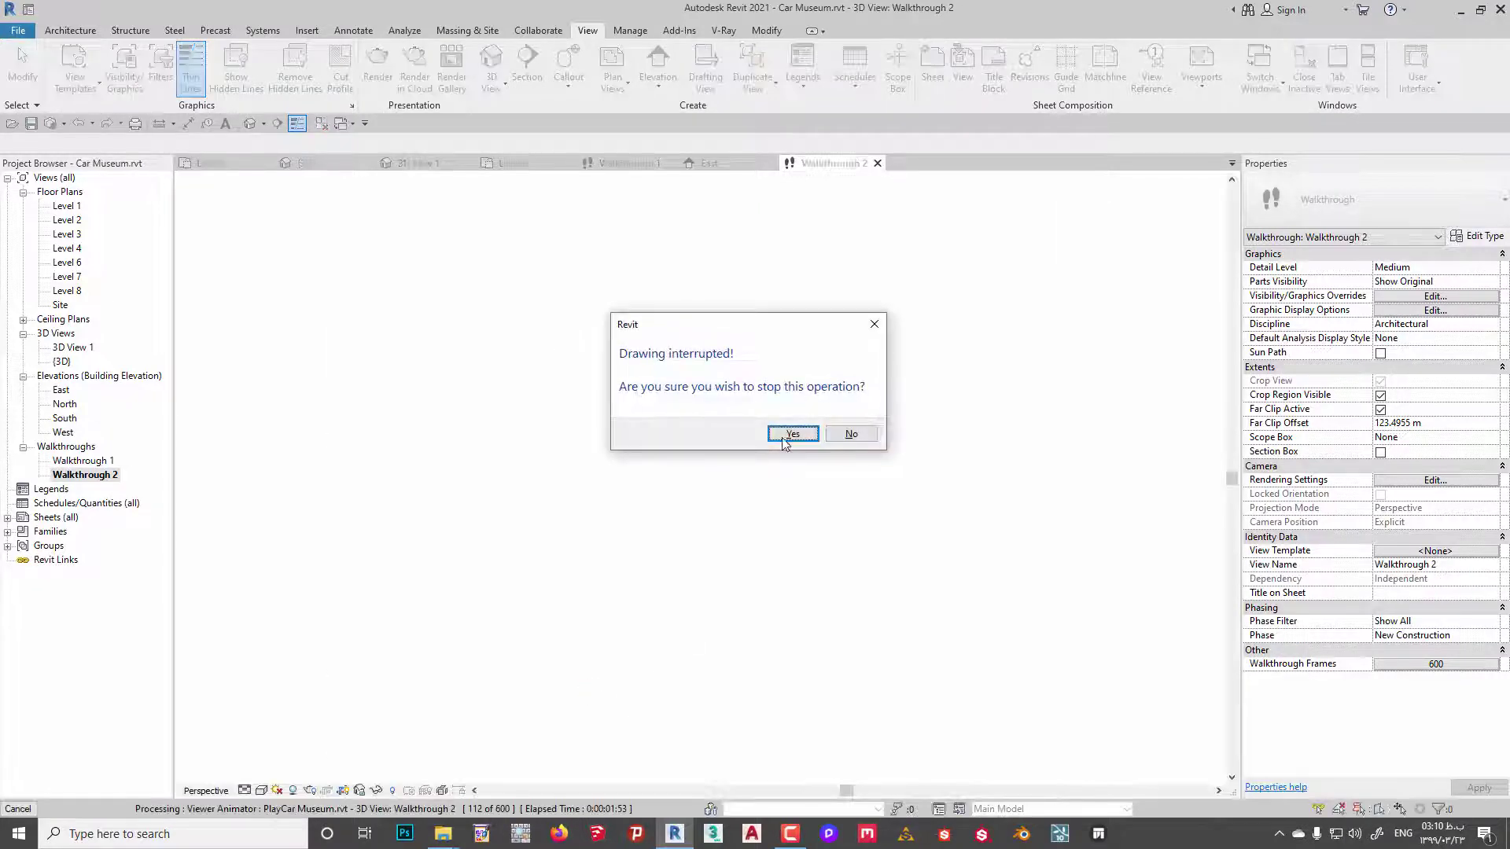
left_click(788, 432)
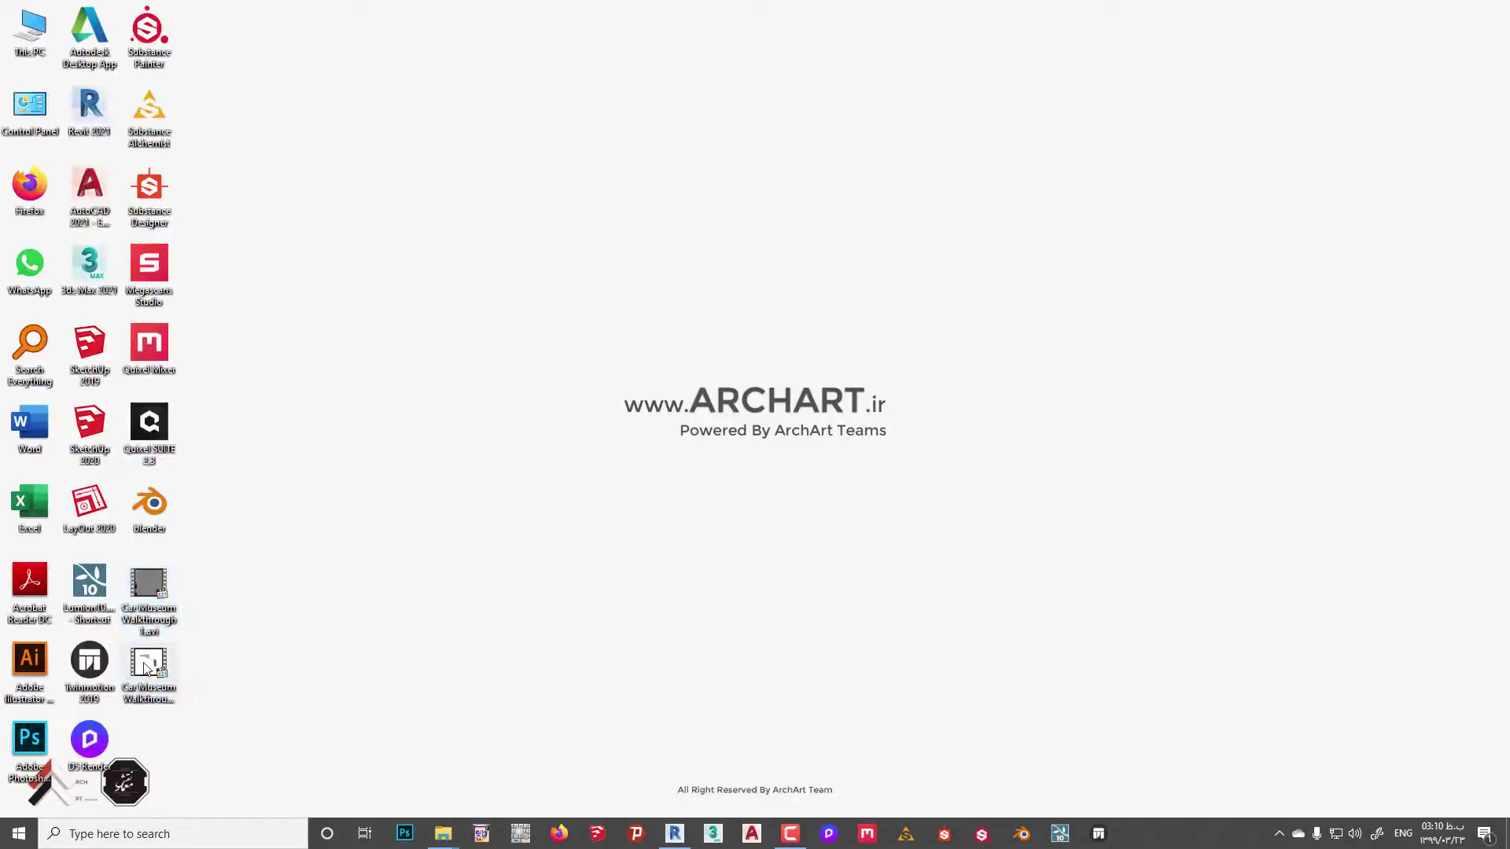
Play the exported walkthrough AVI from the desktop in Windows Media Player.
double_click(144, 666)
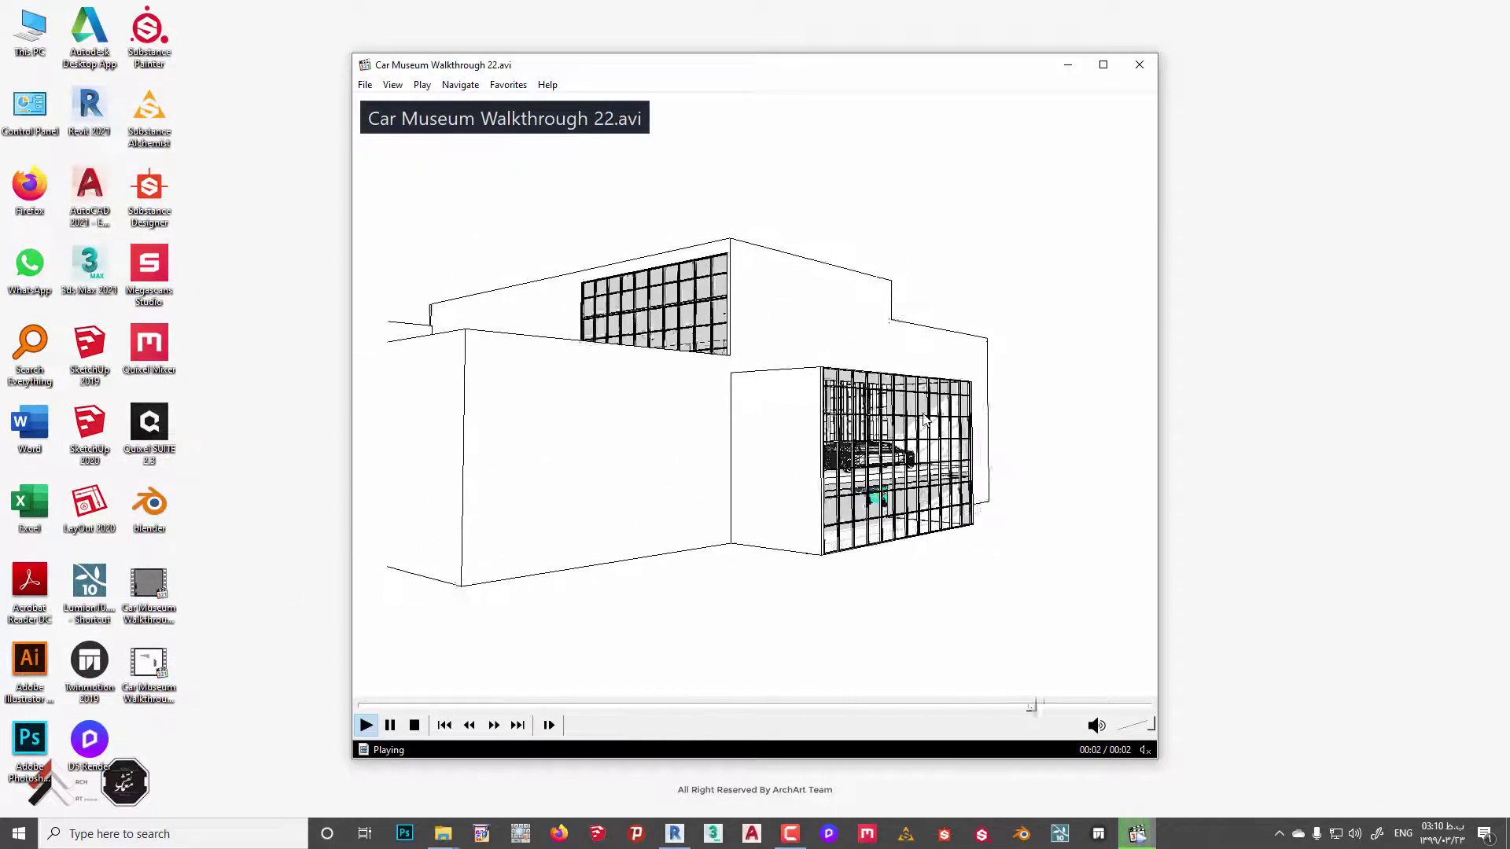
key("space")
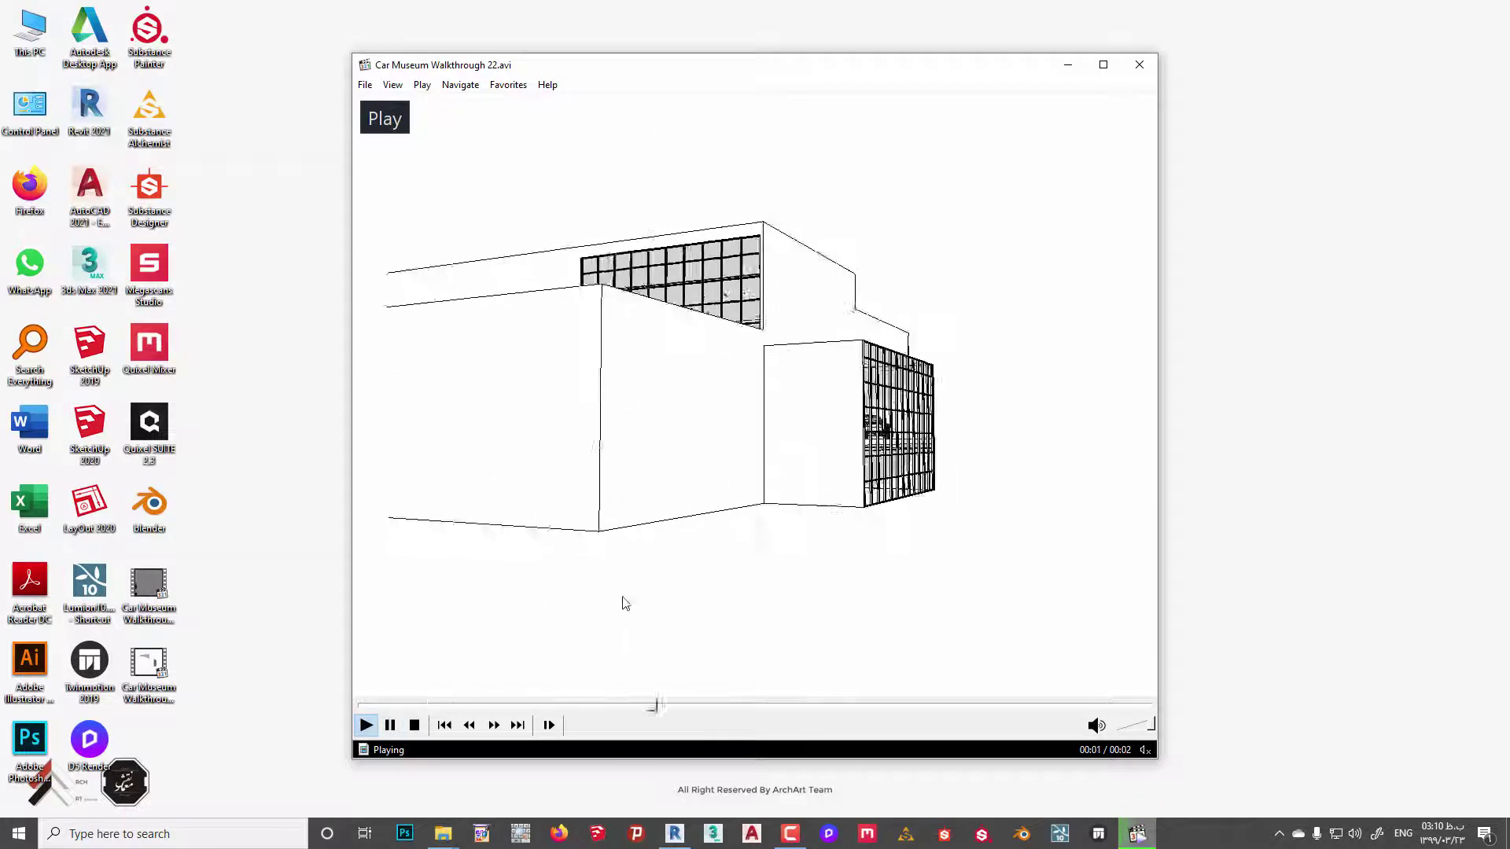
left_click(1139, 64)
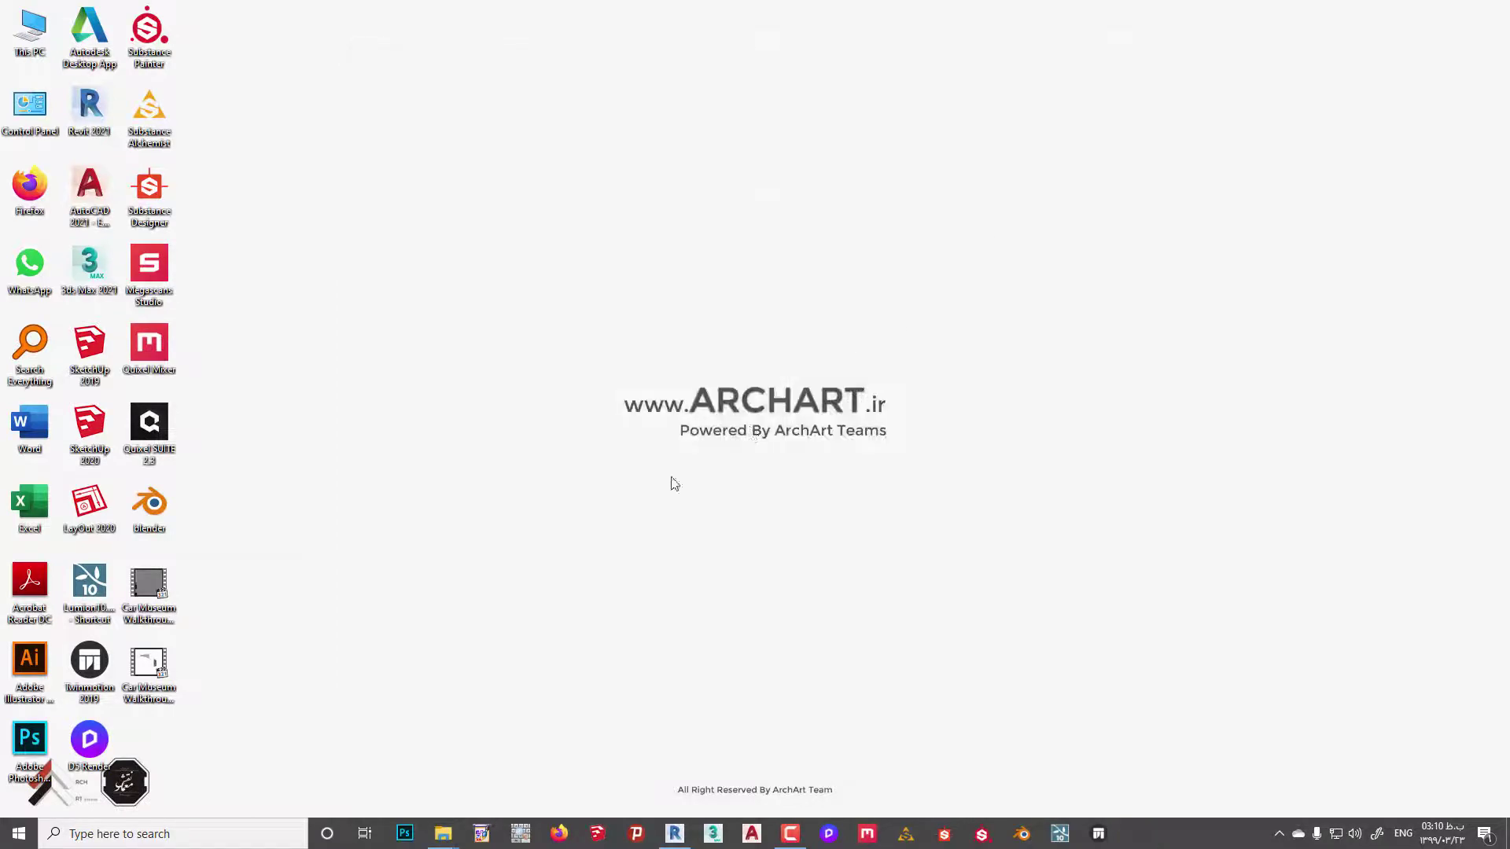
double_click(152, 599)
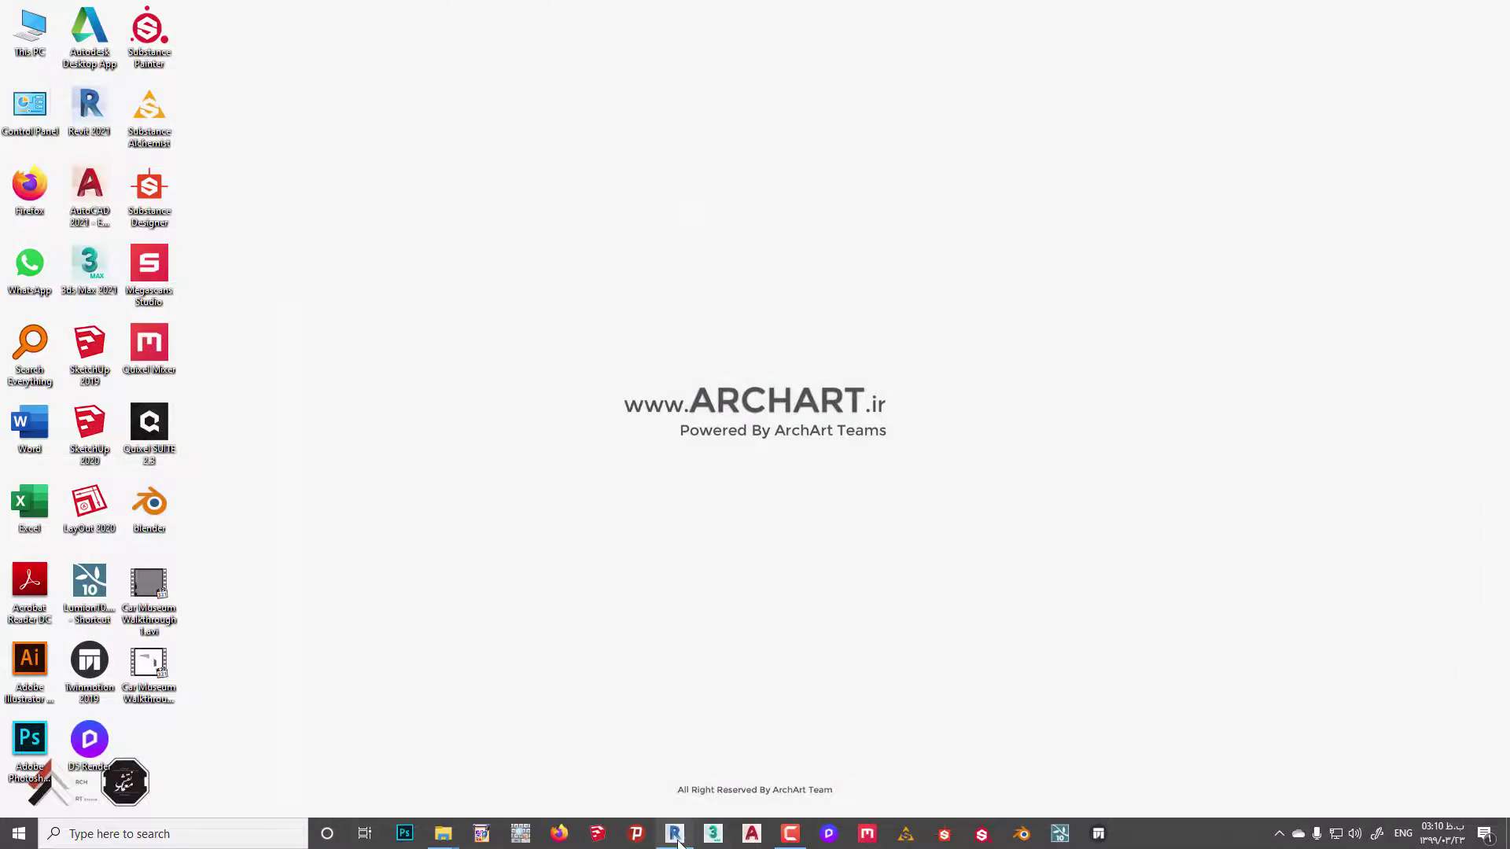
Return to Revit's Level 1 floor plan and dismiss the save reminder.
left_click(674, 835)
key("ctrl+Tab")
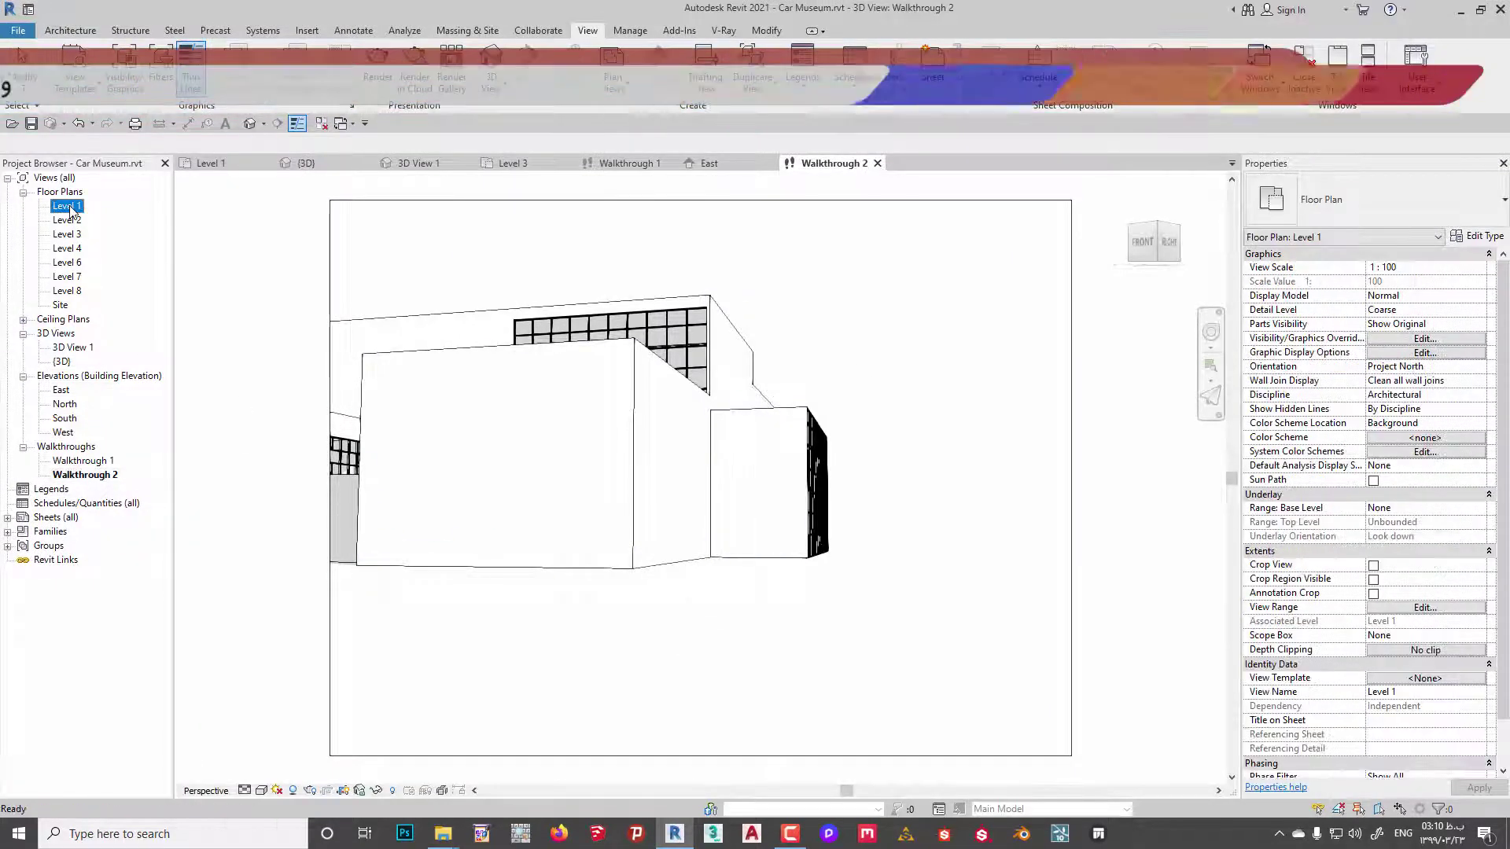
left_click(857, 478)
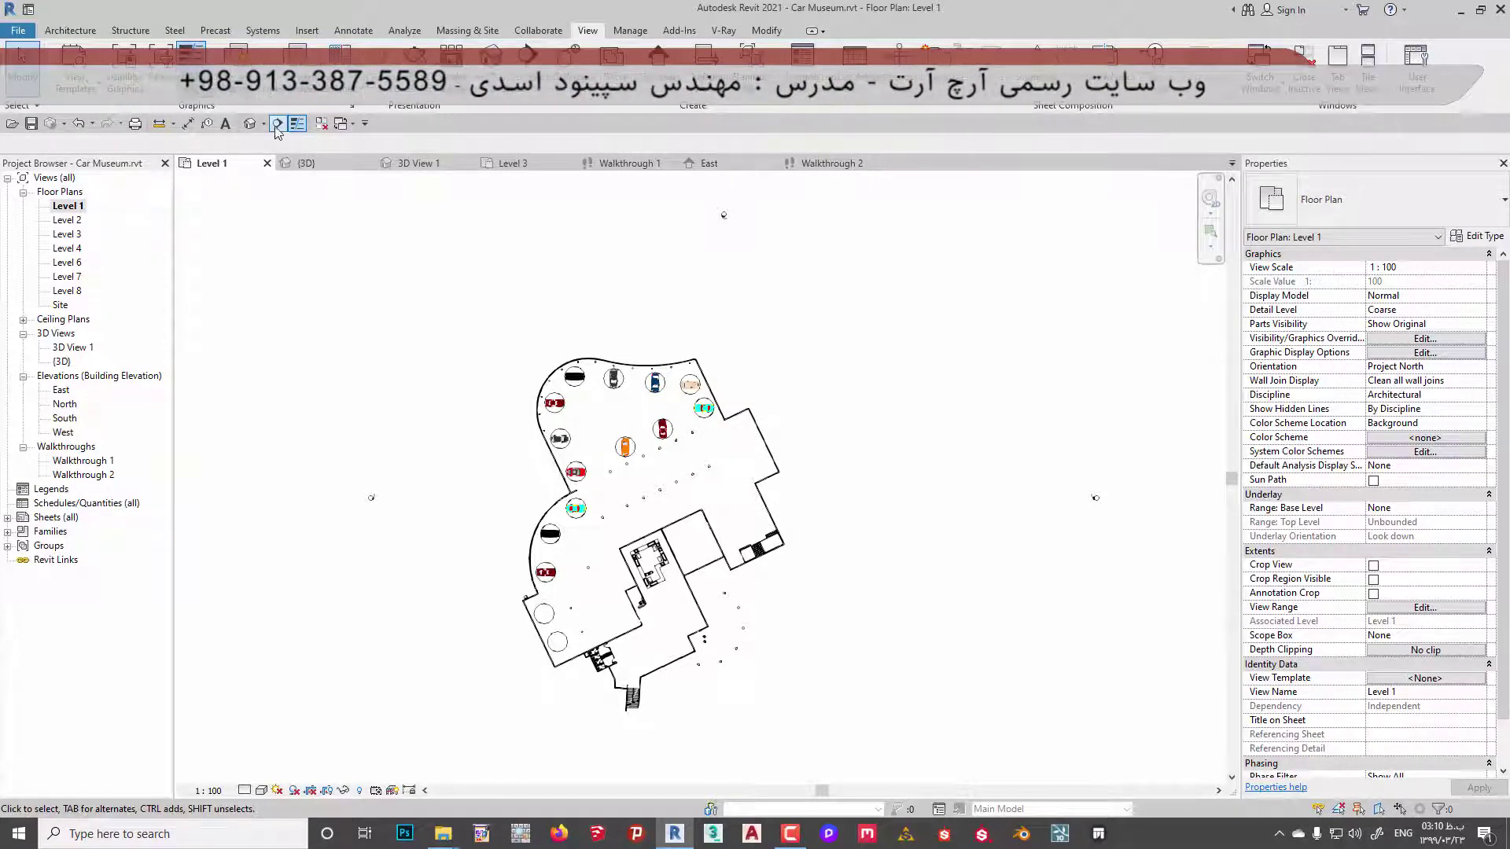
Draw Section 1 diagonally across the Level 1 plan and open its section view.
left_click(528, 57)
left_click(604, 312)
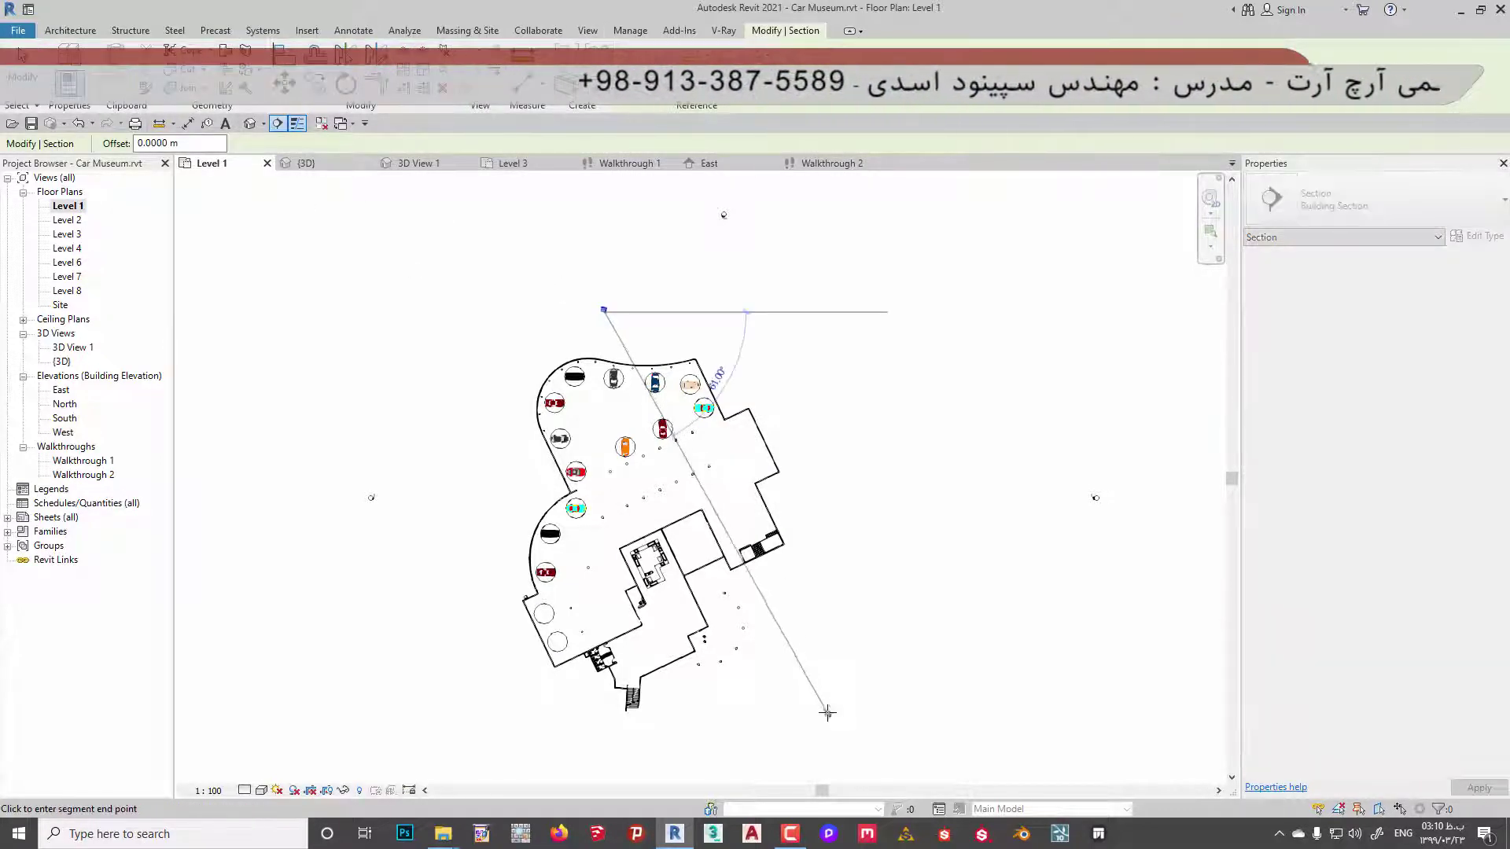
left_click(794, 710)
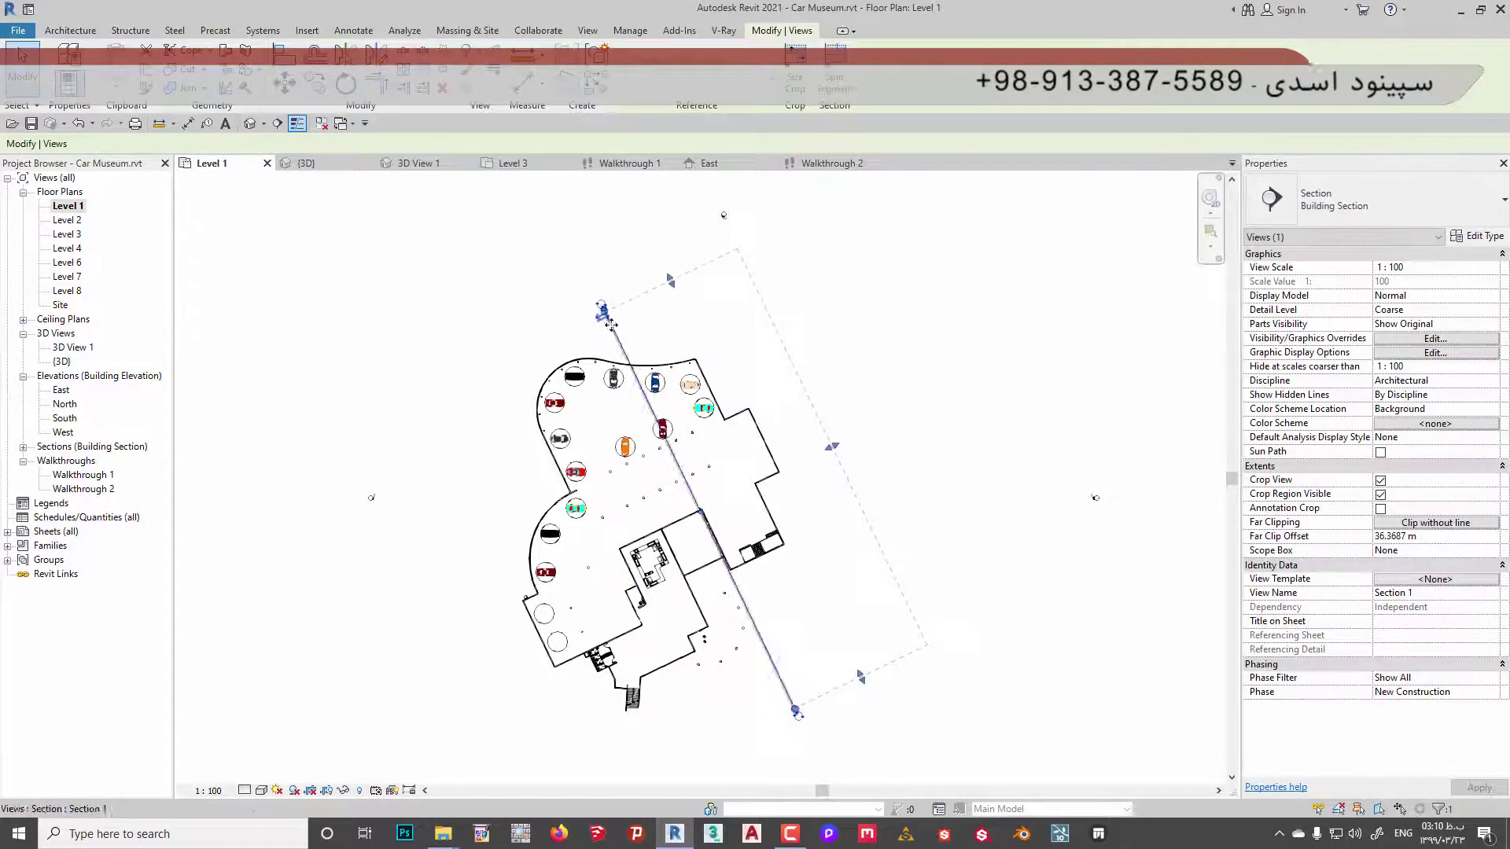
right_click(613, 338)
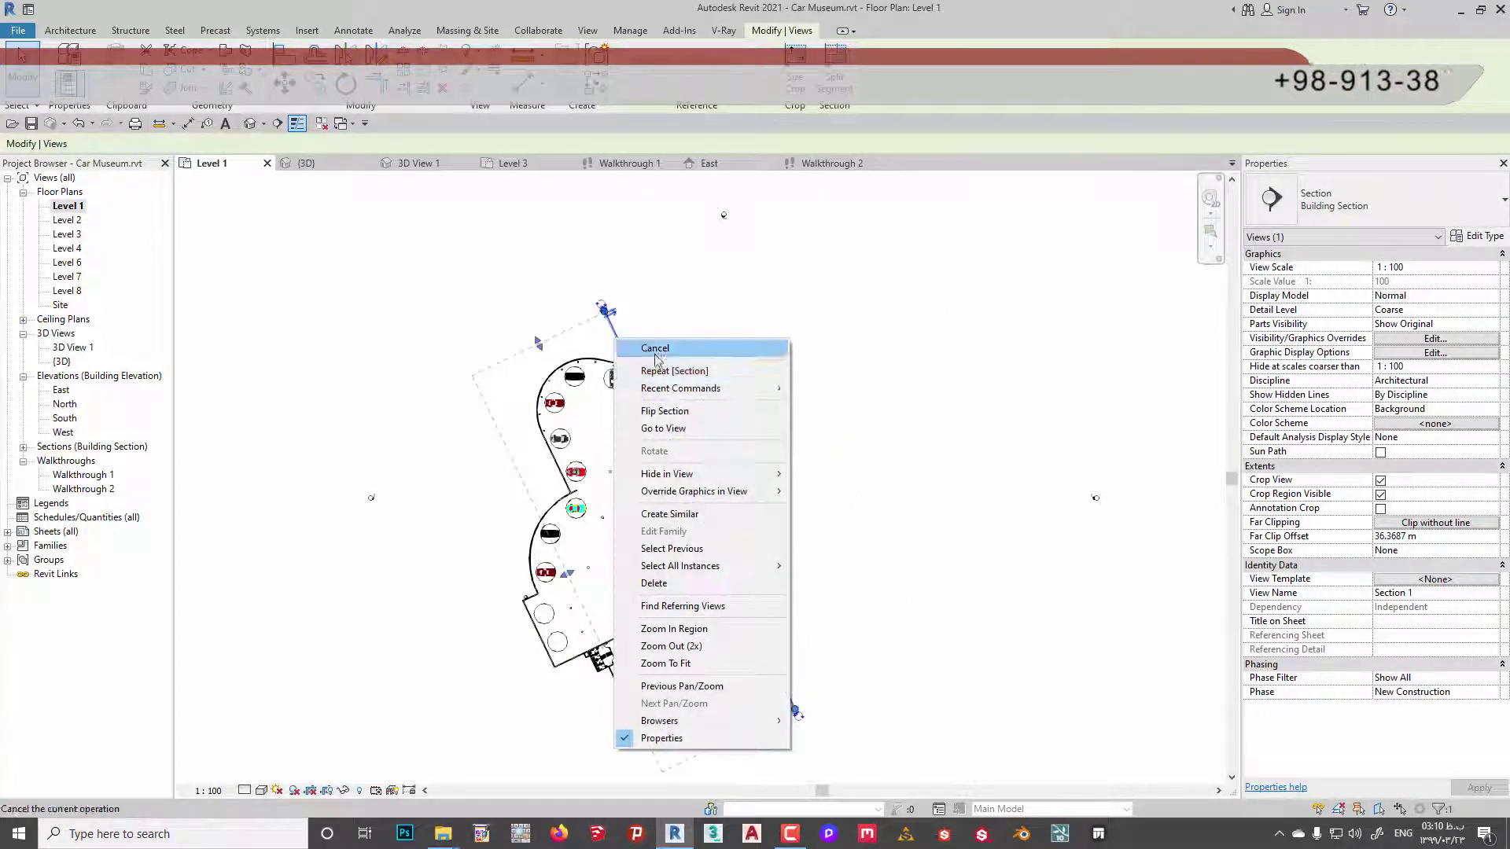
left_click(668, 426)
scroll(267, 523, "up", 3)
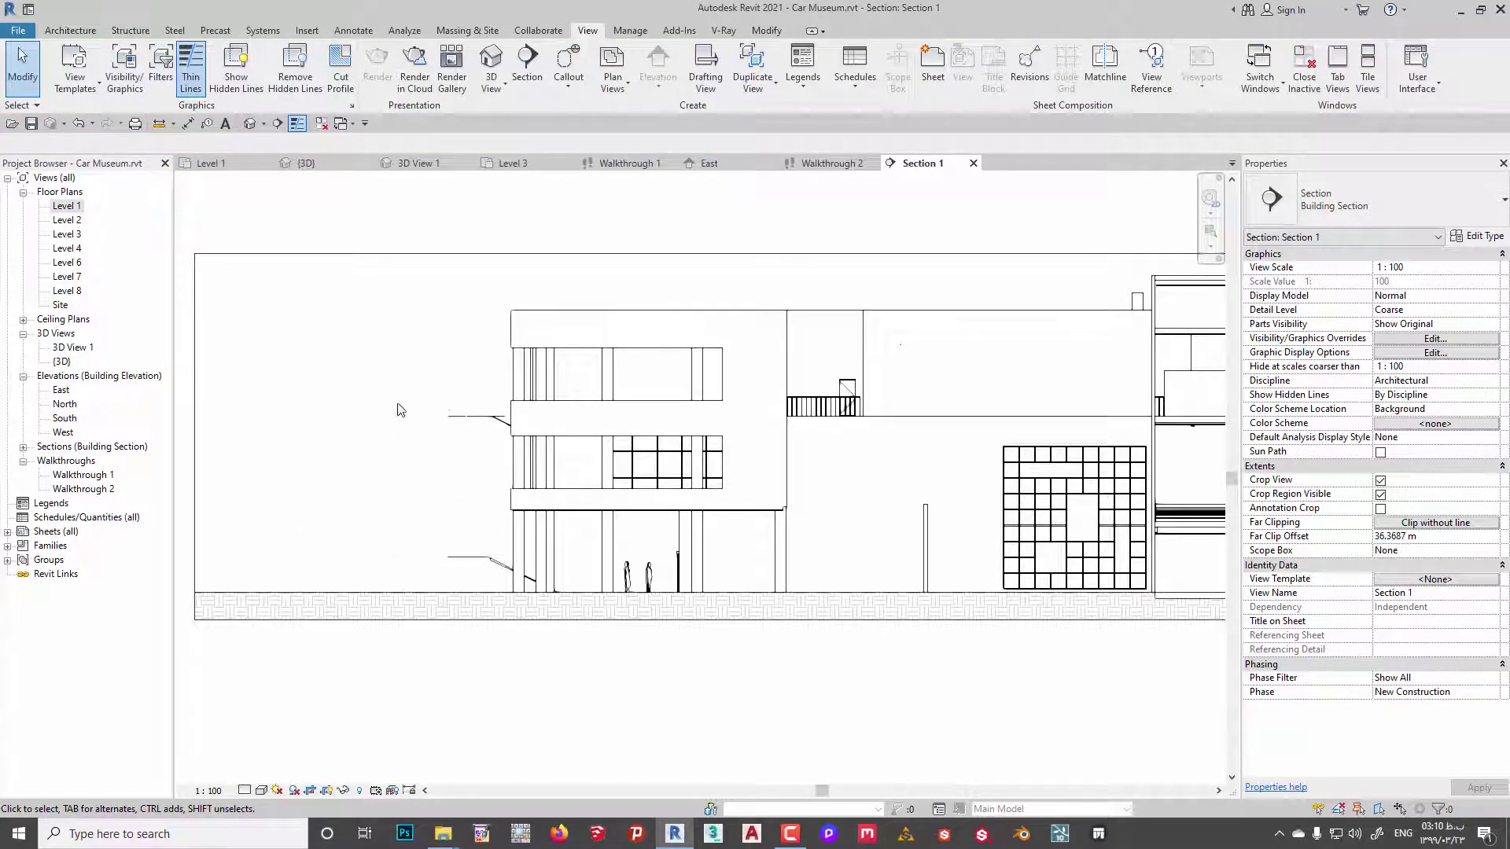
Back in the Level 1 plan, drag the Section 1 line slightly to reposition it.
double_click(83, 209)
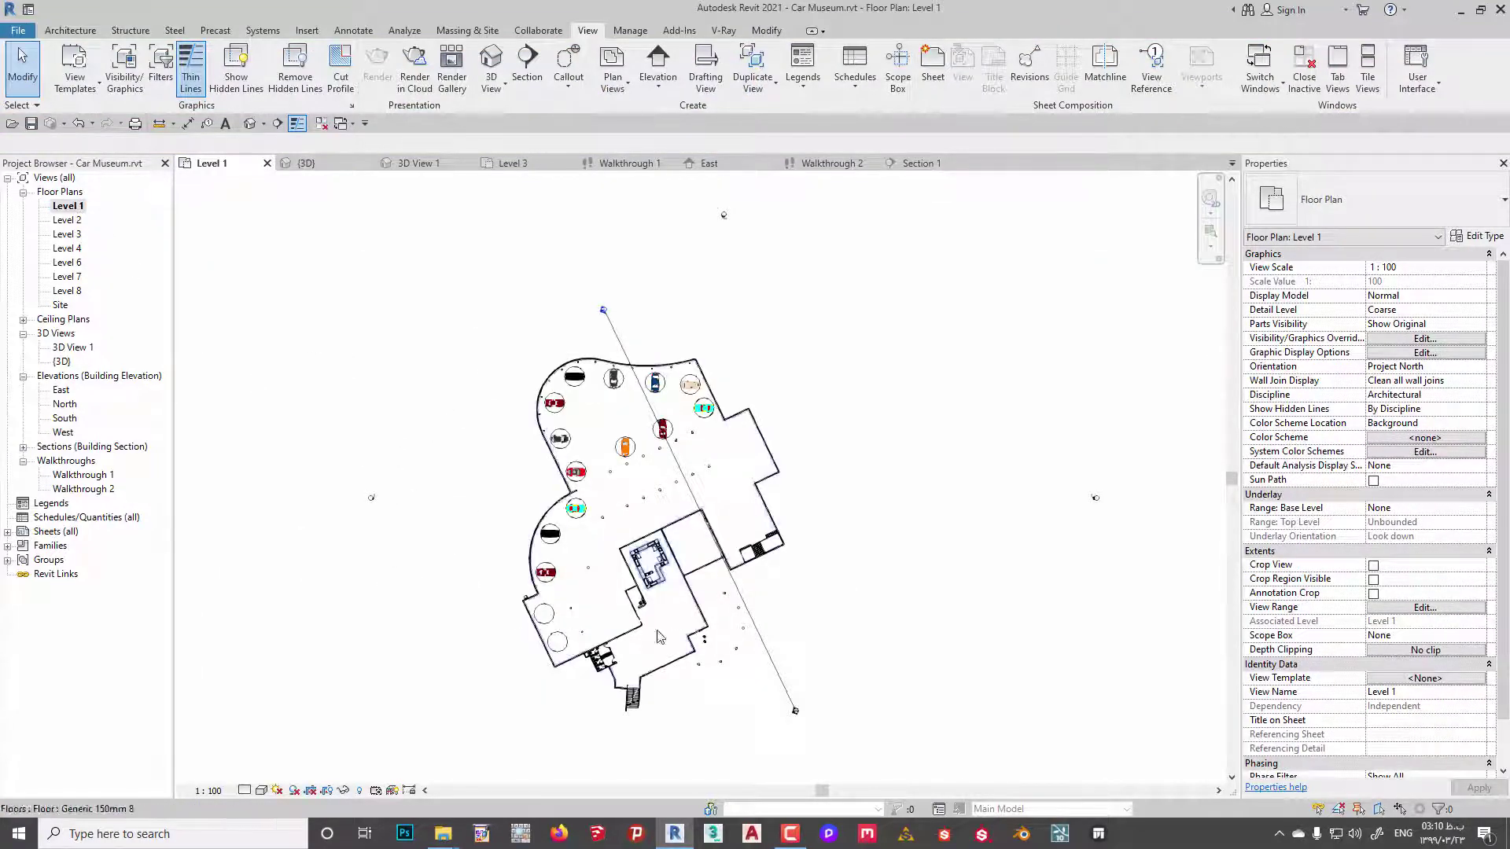
left_click_drag(772, 663, 720, 681)
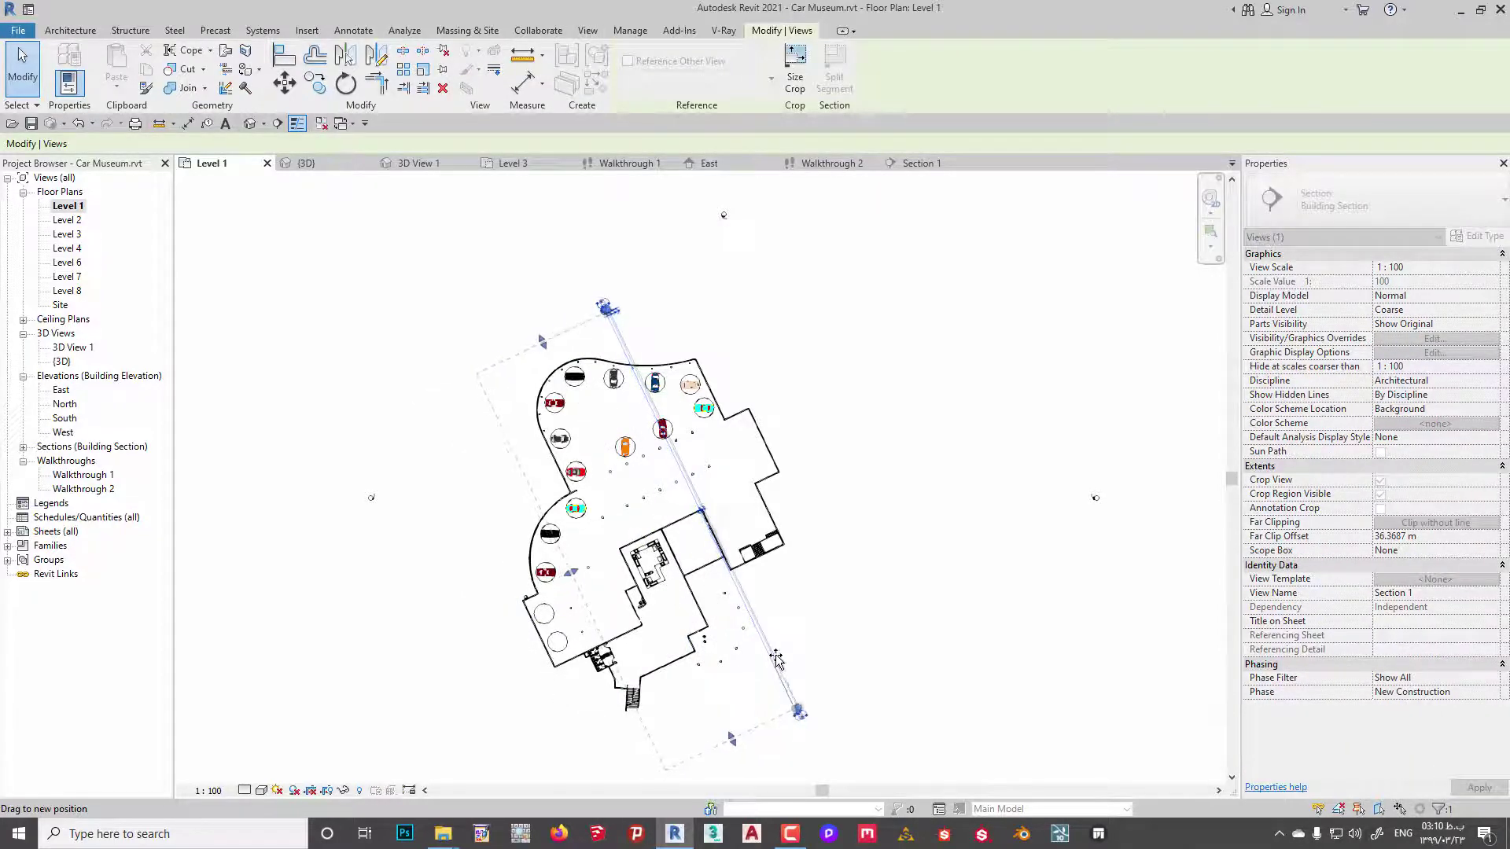
left_click_drag(720, 681, 711, 724)
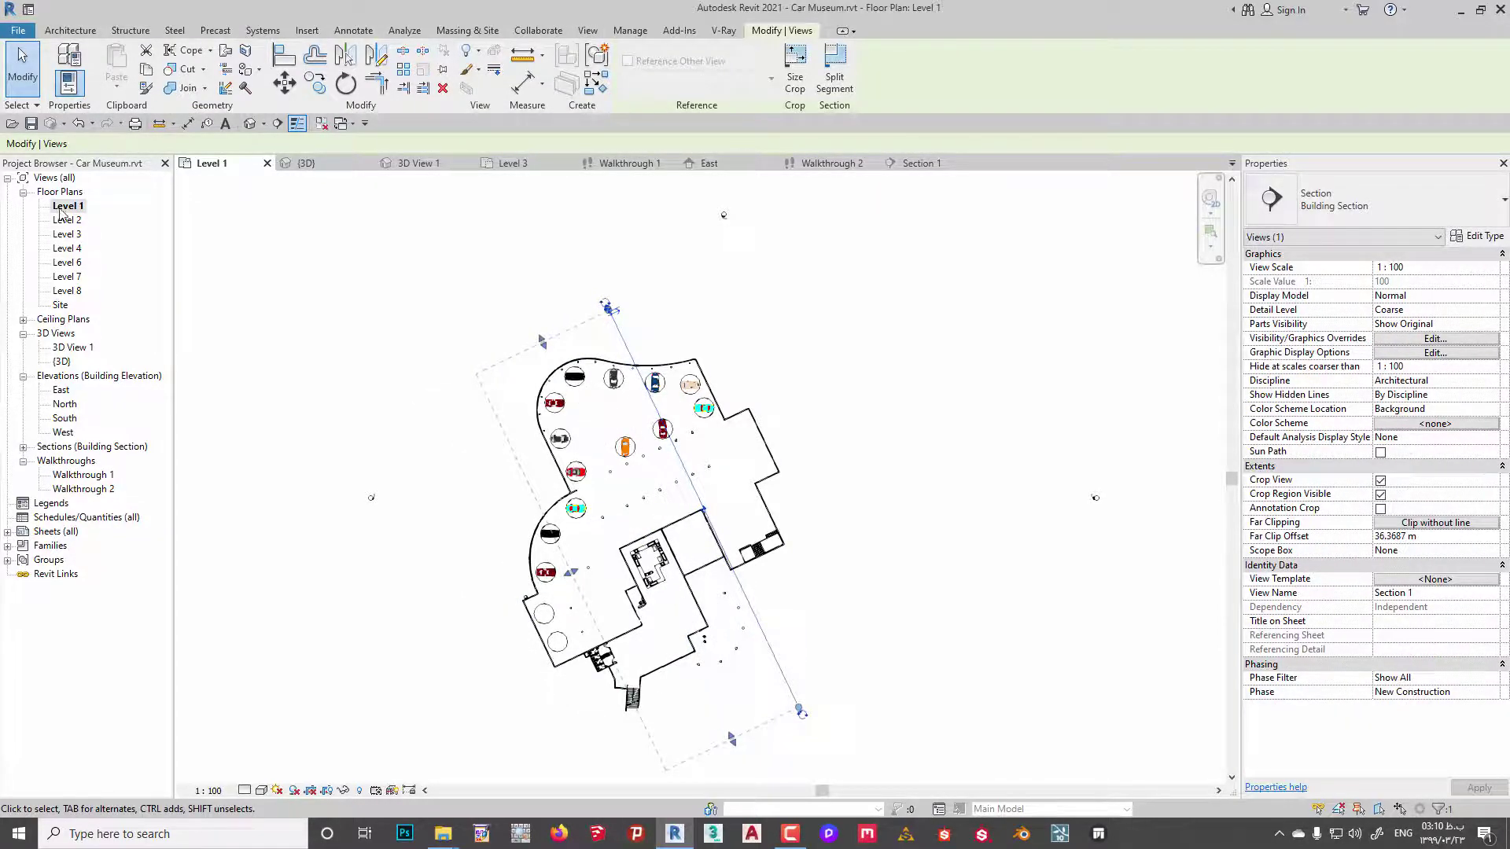
left_click(23, 447)
Open the Section 1 view and create a 300-frame Walkthrough 3 in it.
double_click(59, 461)
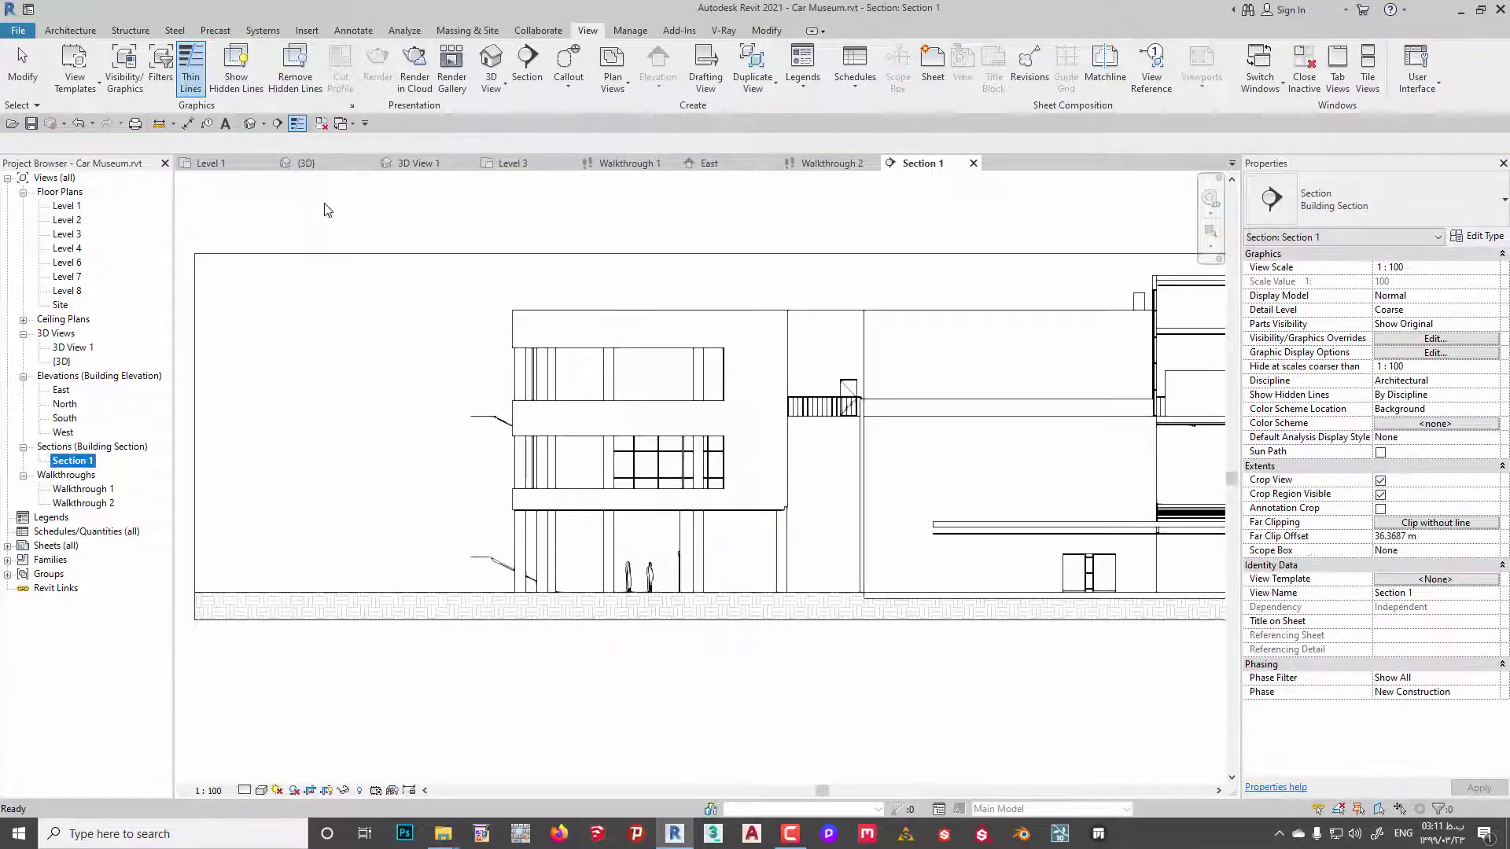
left_click(264, 125)
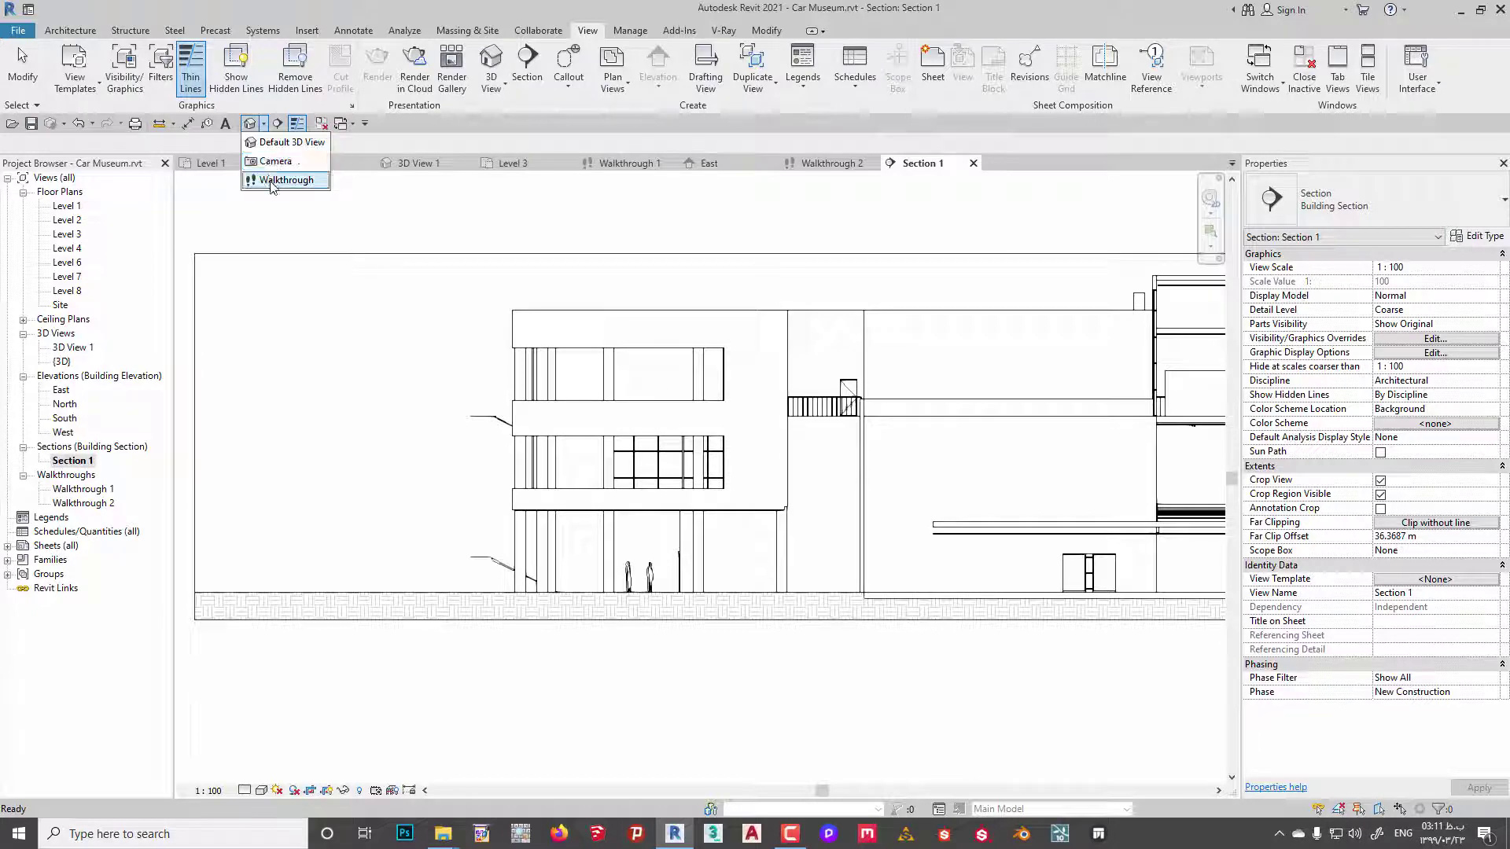
left_click(287, 178)
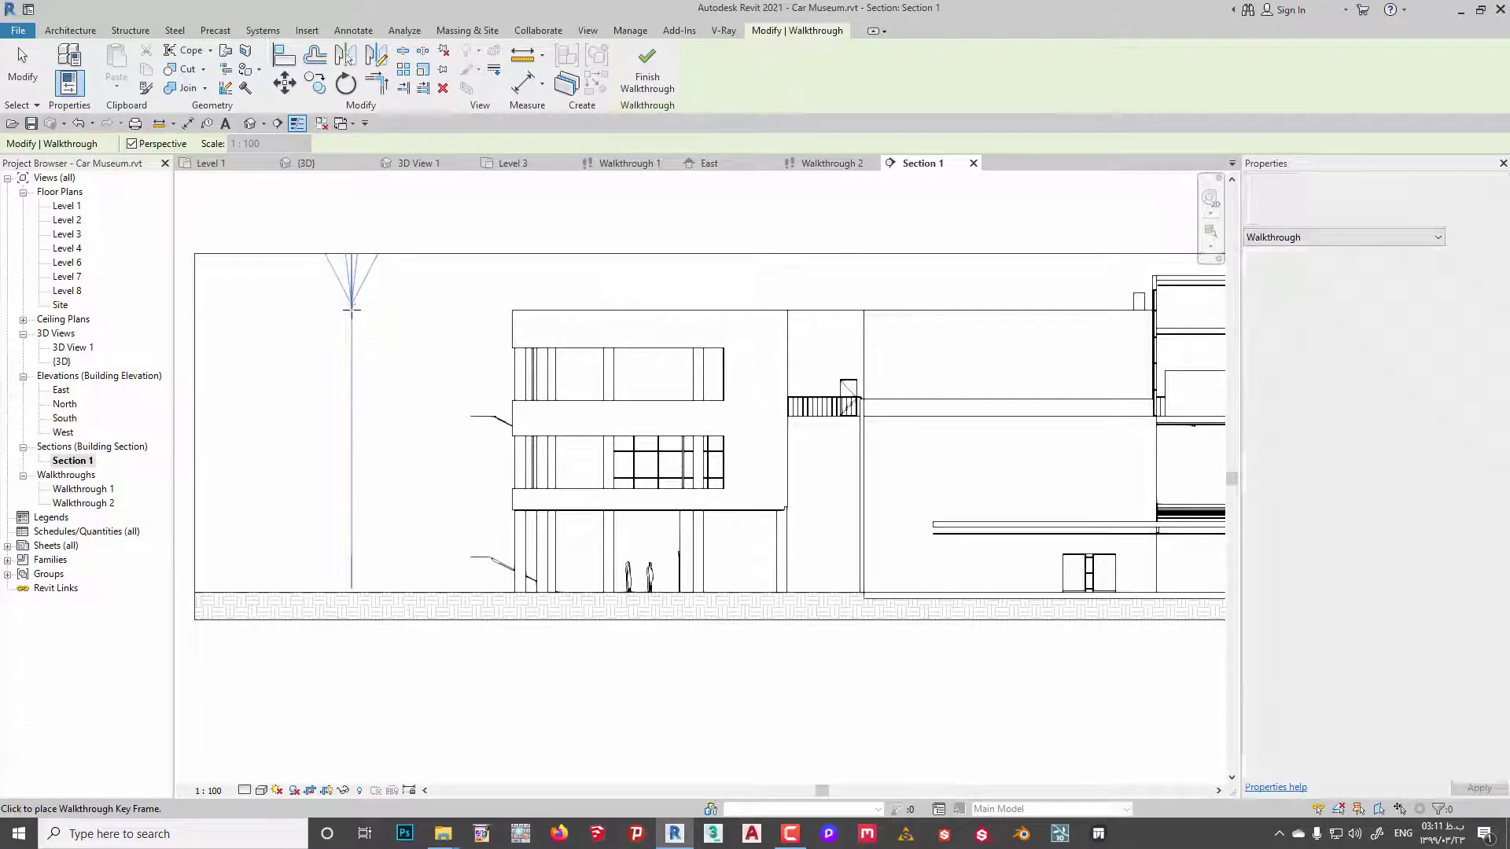
key("Escape")
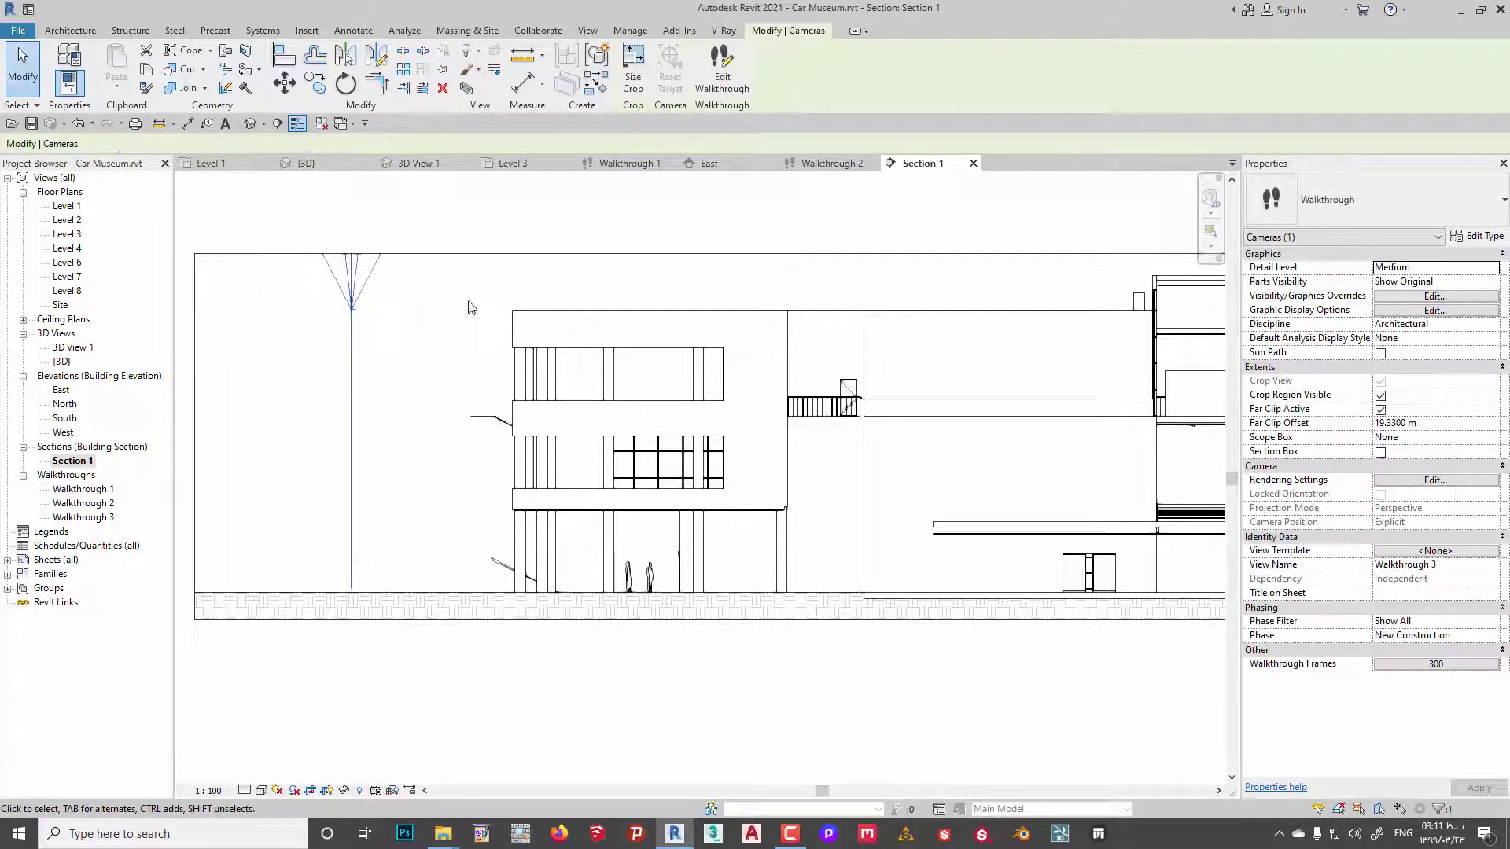
Aim the Walkthrough 3 camera at the building and extend the far clip to 96.6969 m.
left_click(743, 64)
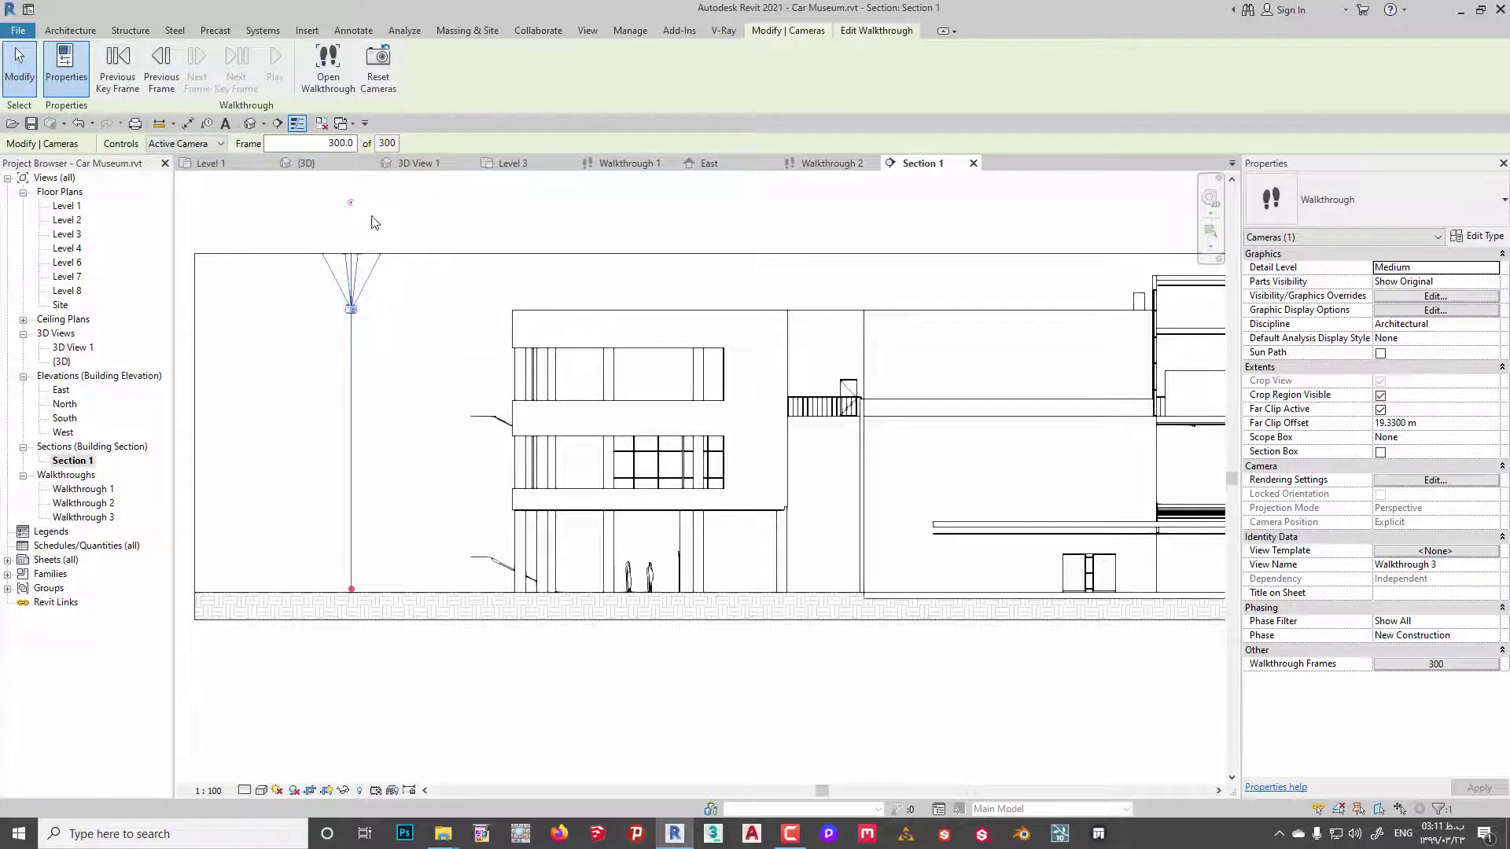
left_click_drag(351, 203, 458, 318)
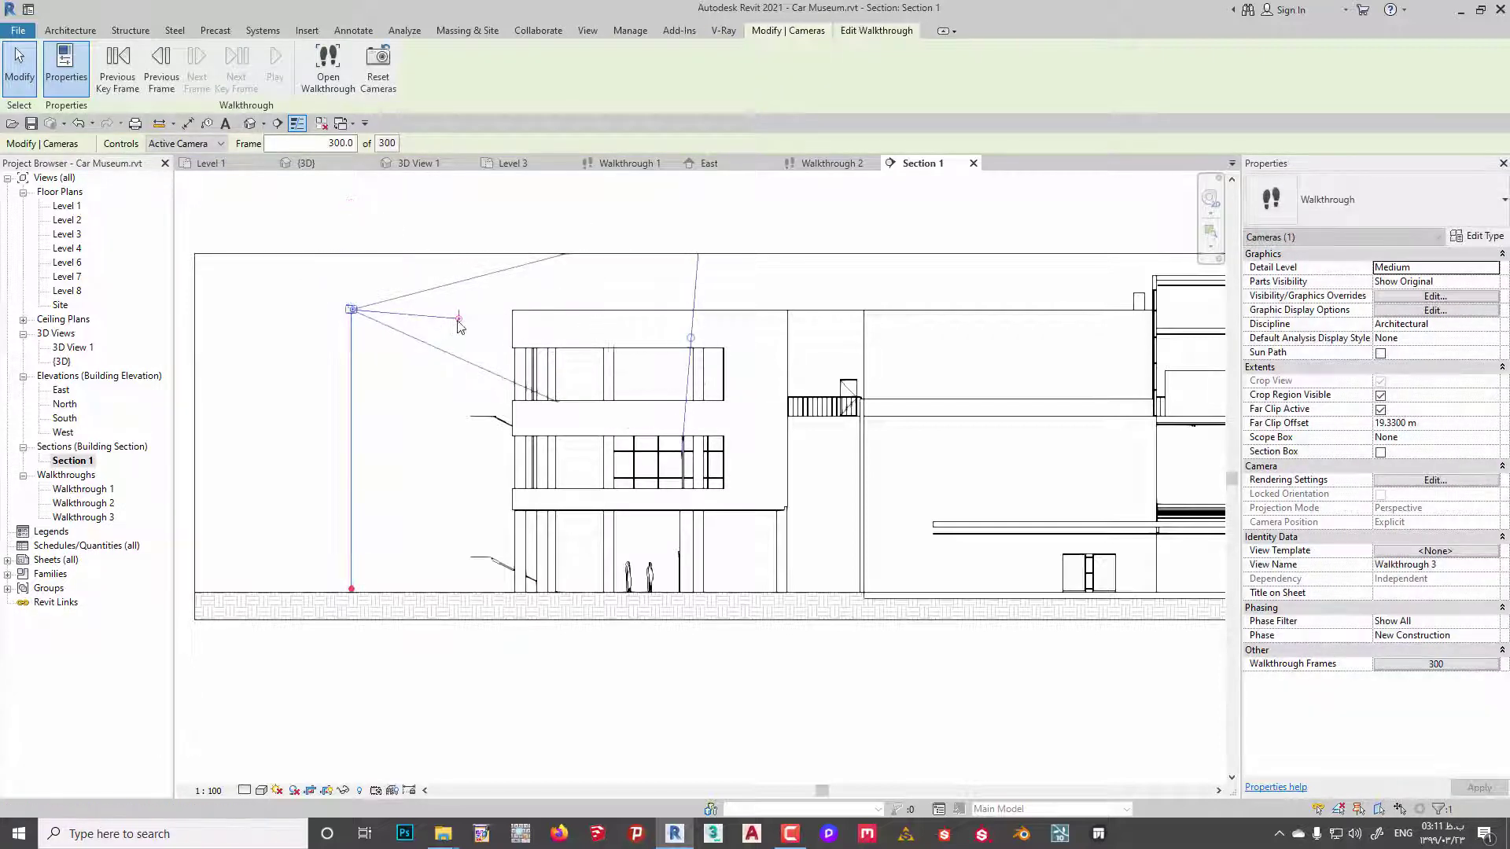
scroll(528, 460, "down", 3)
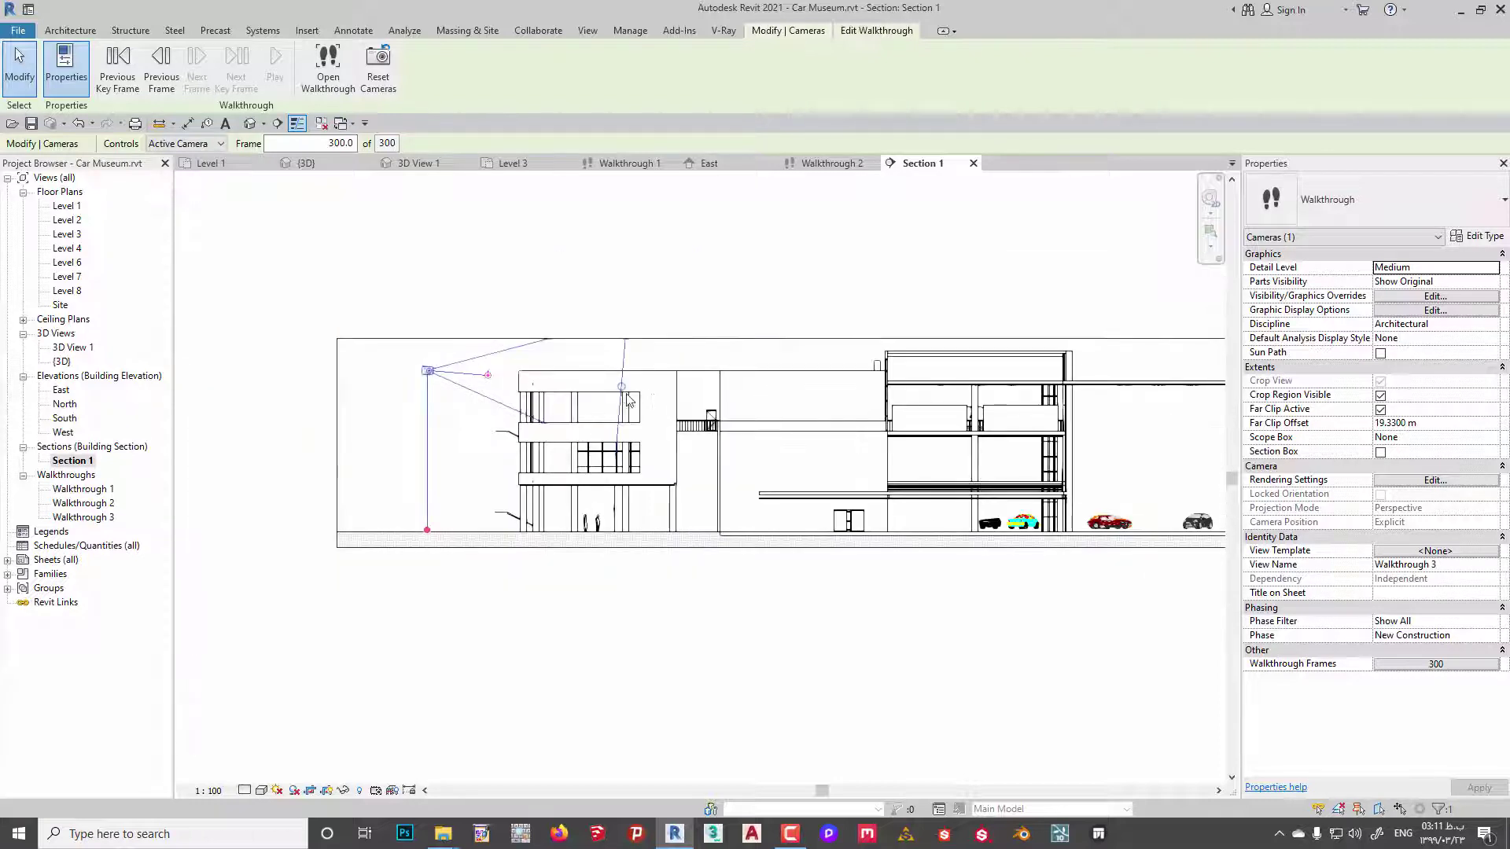
left_click_drag(620, 386, 1187, 433)
scroll(750, 442, "down", 1)
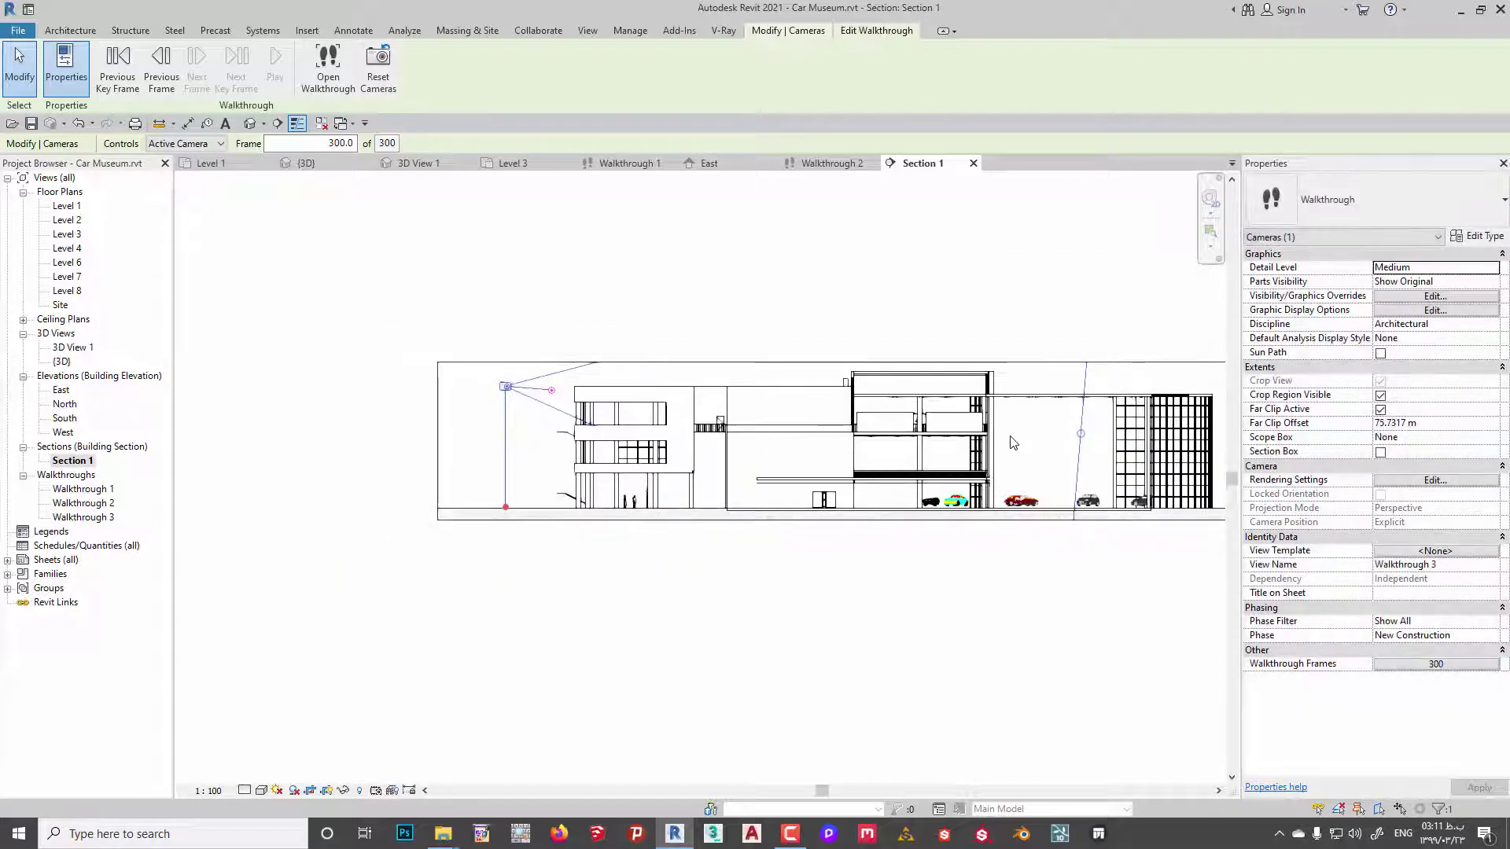
left_click_drag(1083, 438, 1179, 437)
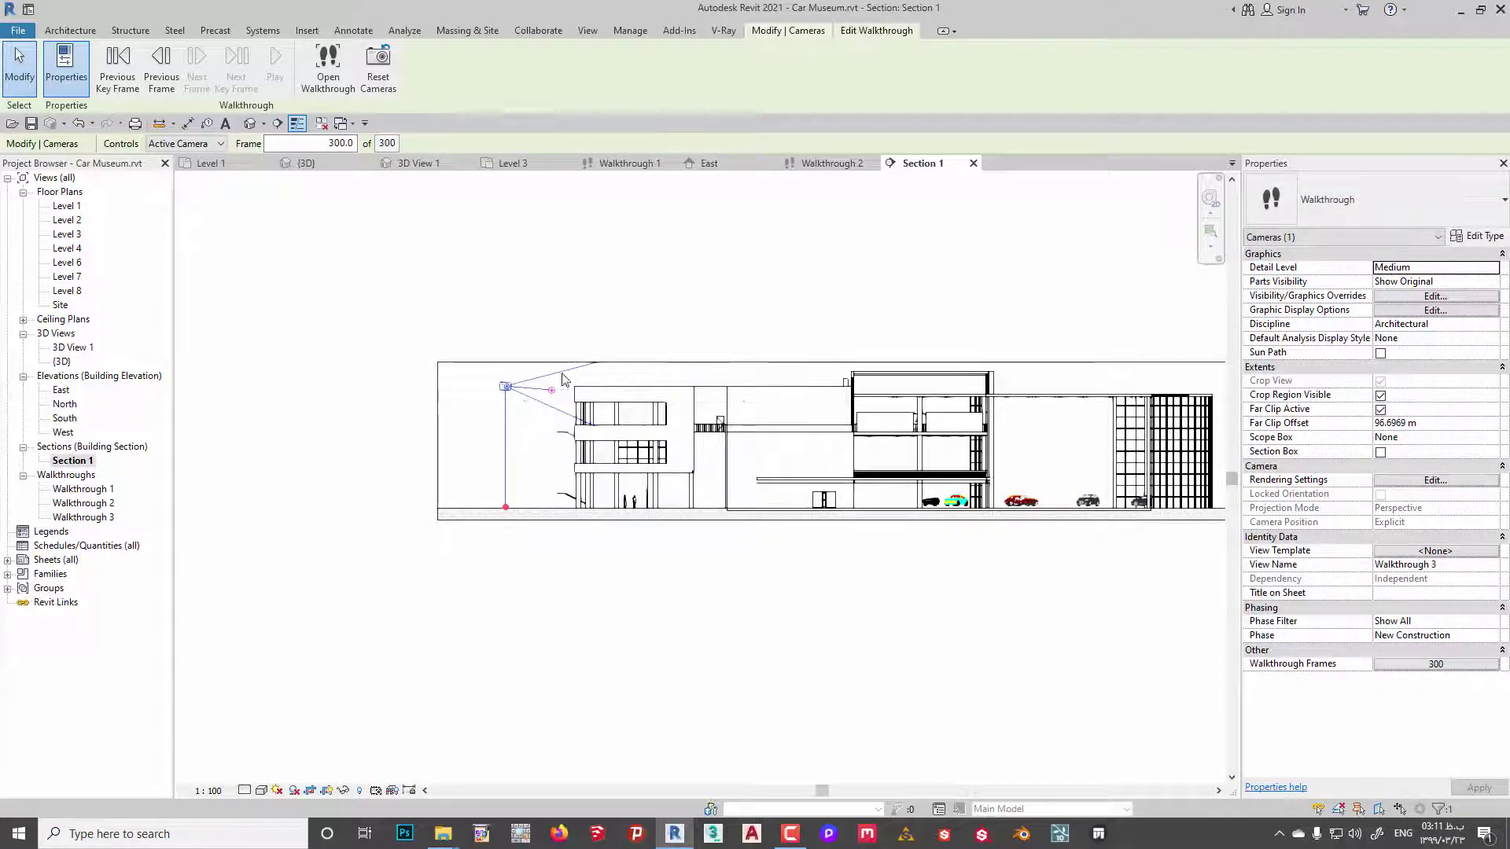
scroll(526, 415, "up", 2)
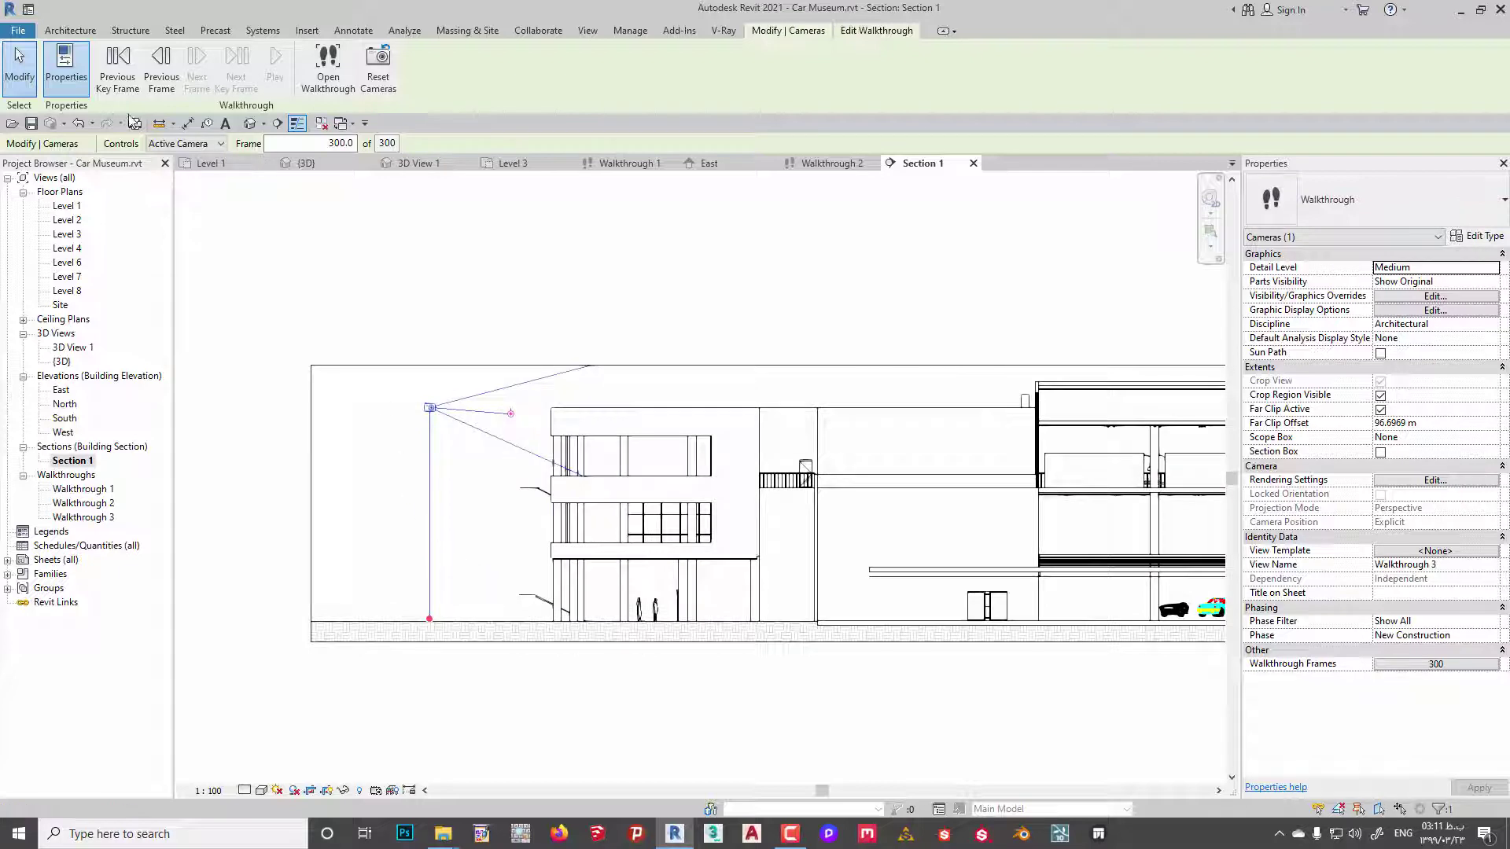
Re-aim the first and last key-frame cameras toward the museum.
left_click(118, 67)
left_click_drag(434, 544, 786, 624)
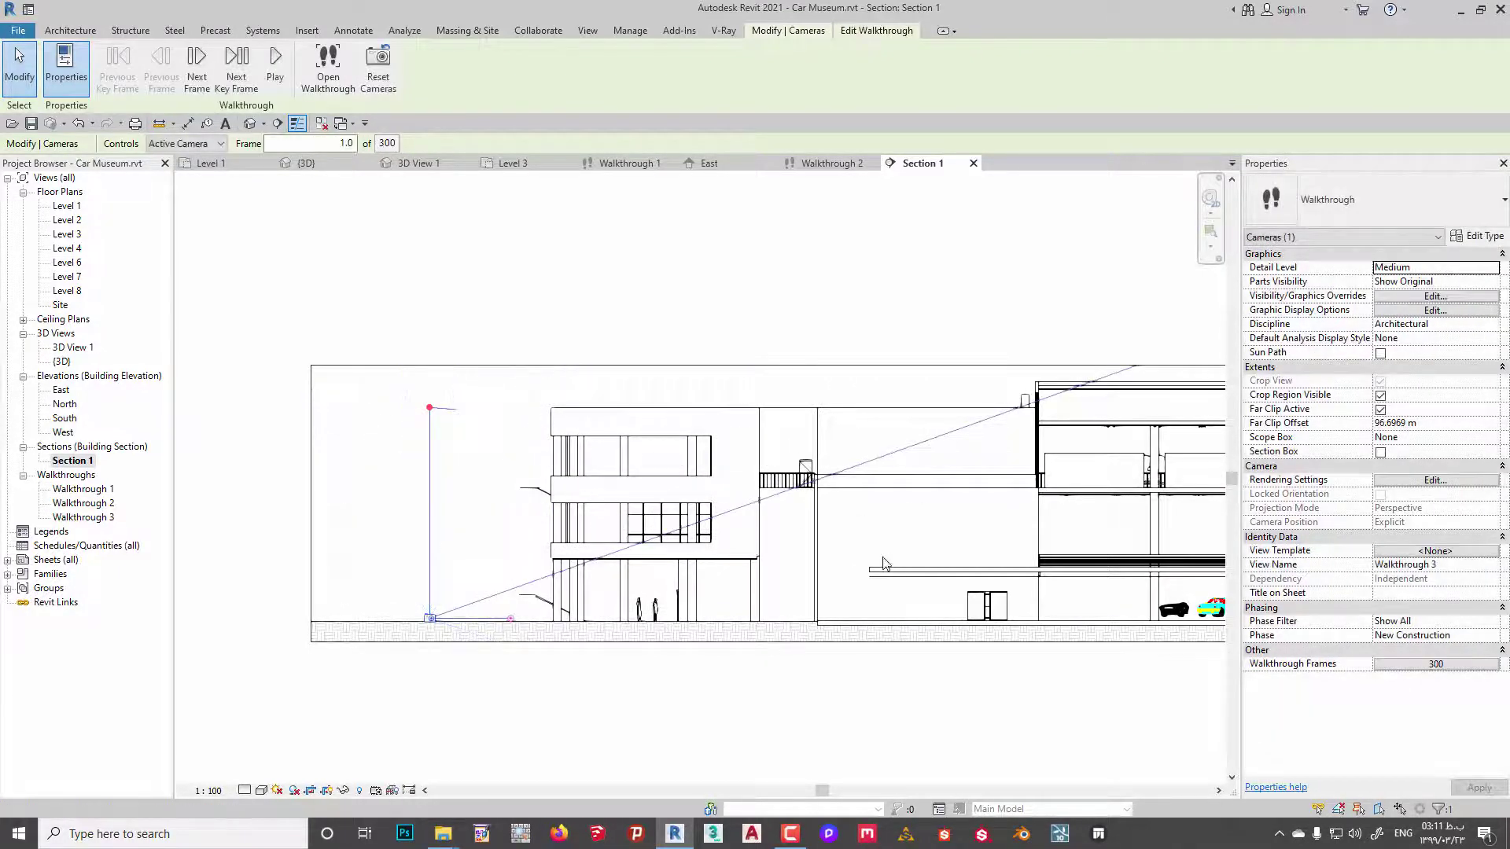
scroll(749, 623, "down", 1)
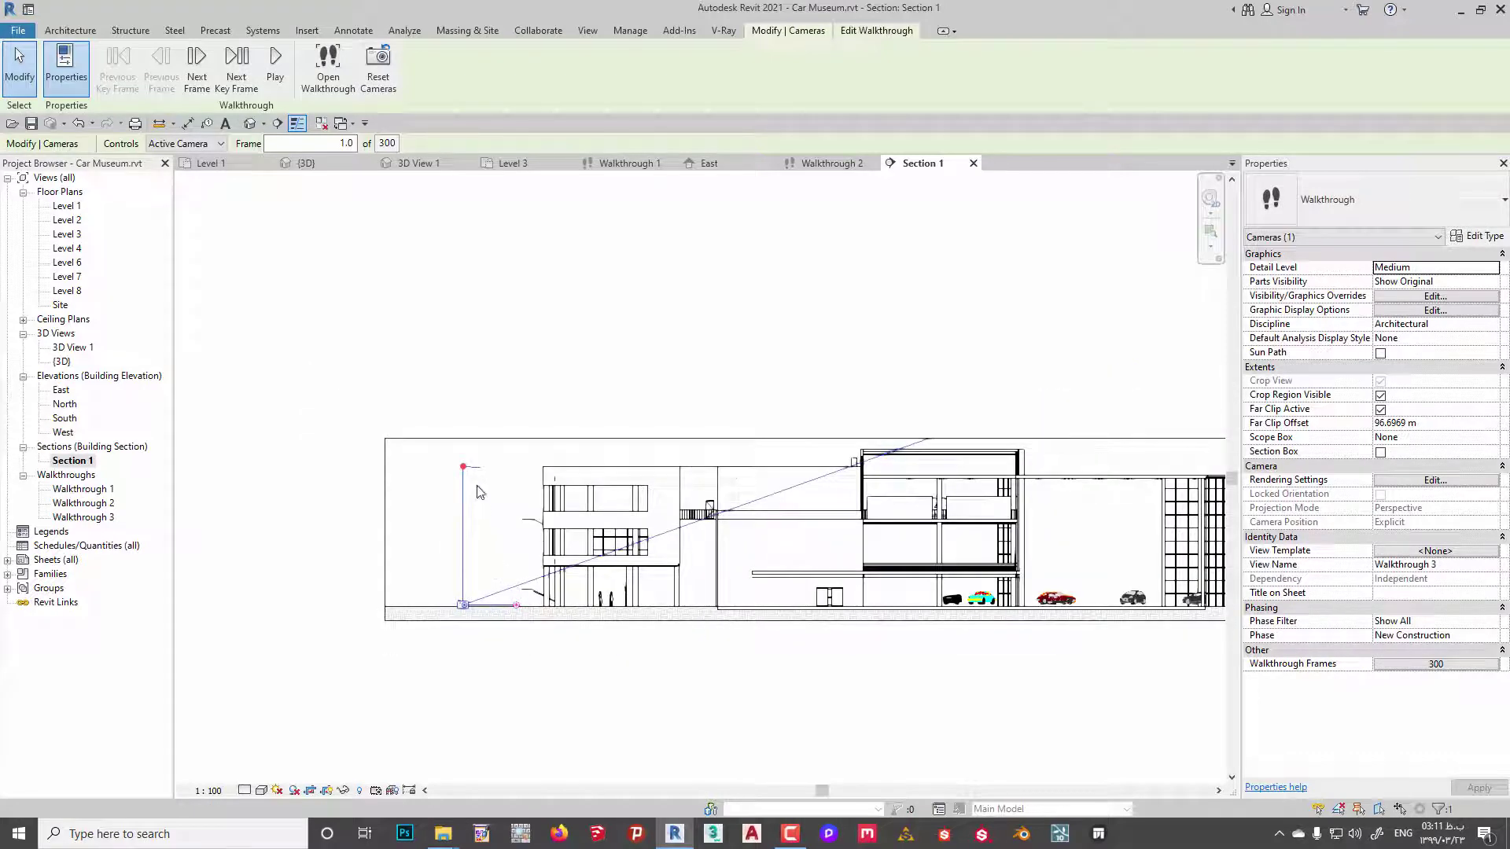
left_click(236, 79)
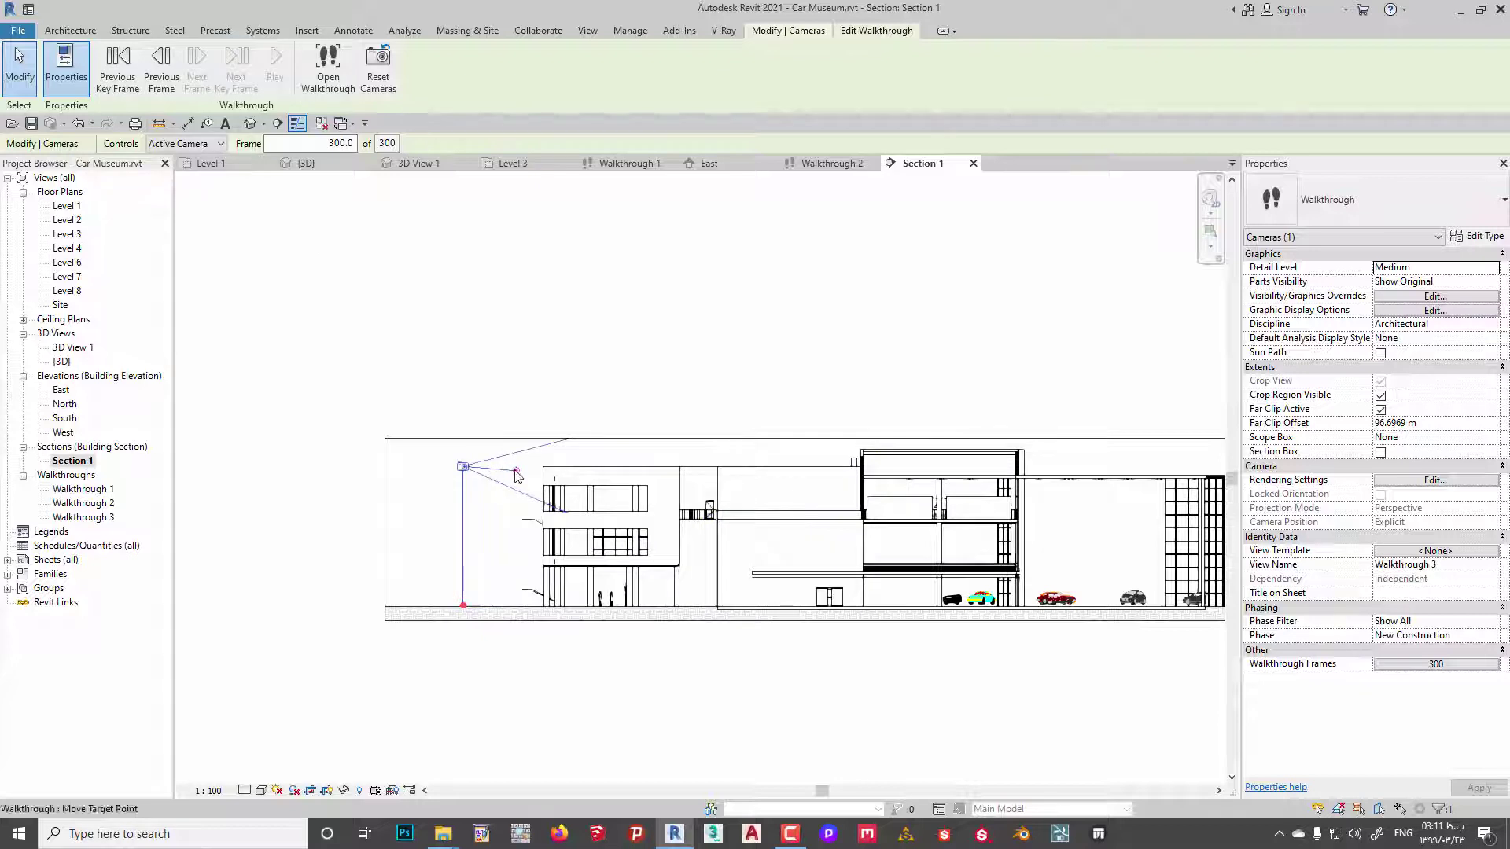
left_click_drag(516, 475, 533, 482)
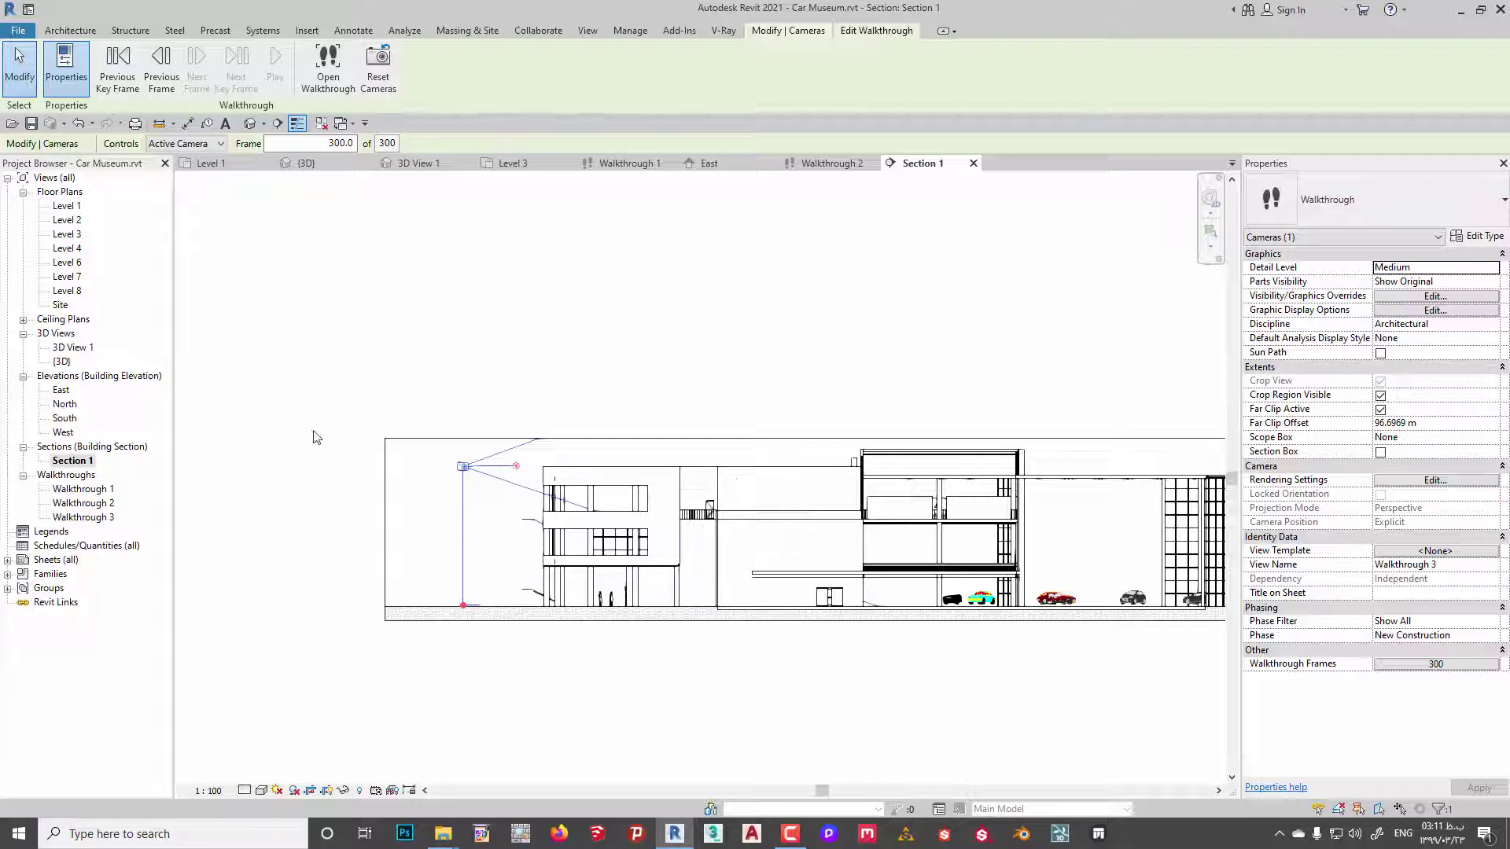
Open Walkthrough 3 at its first frame, then switch to the Level 1 floor plan.
double_click(72, 519)
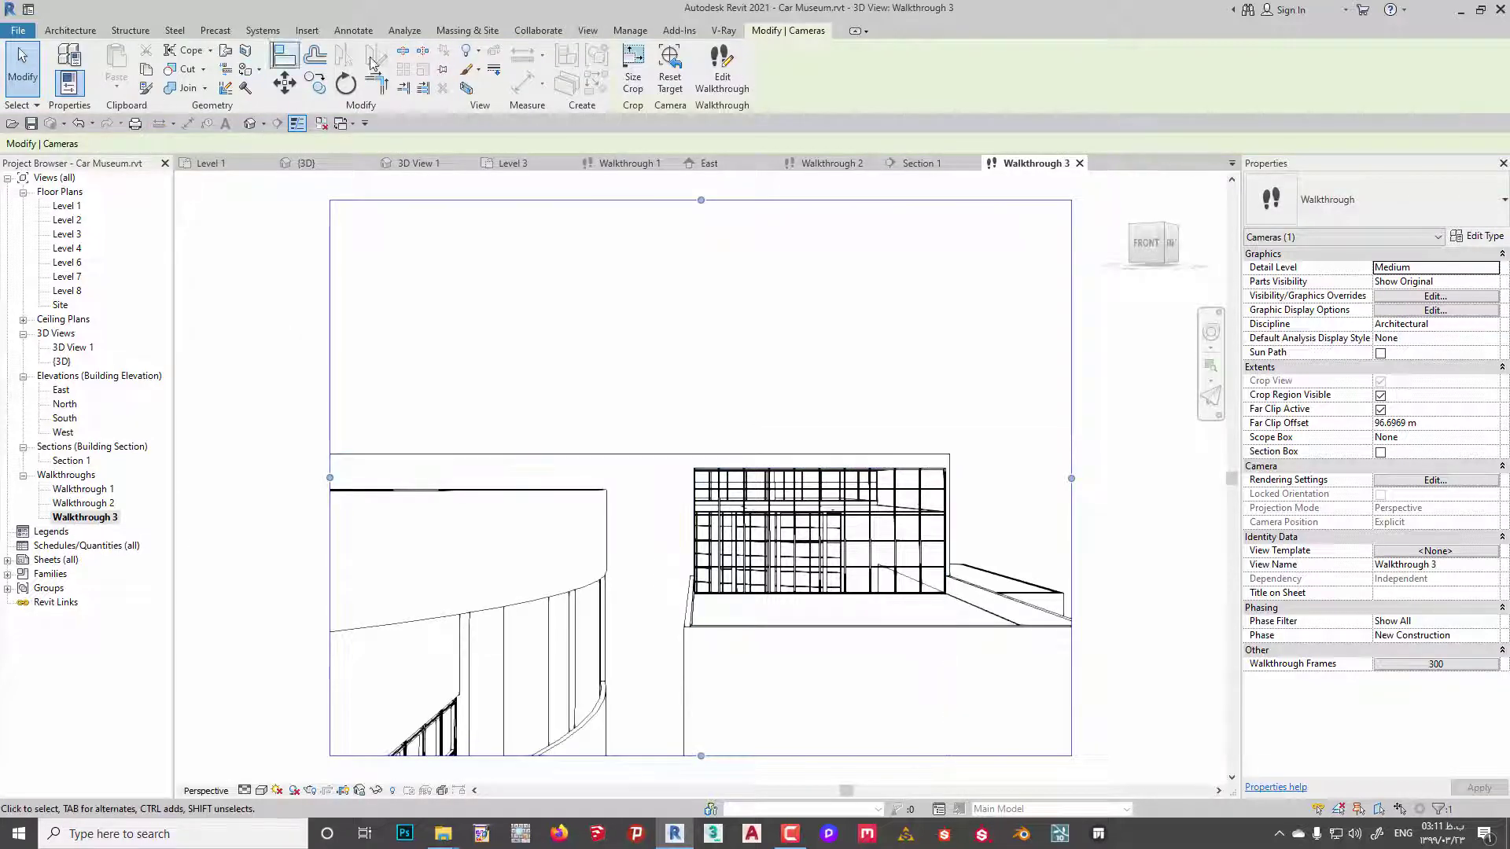
left_click(721, 67)
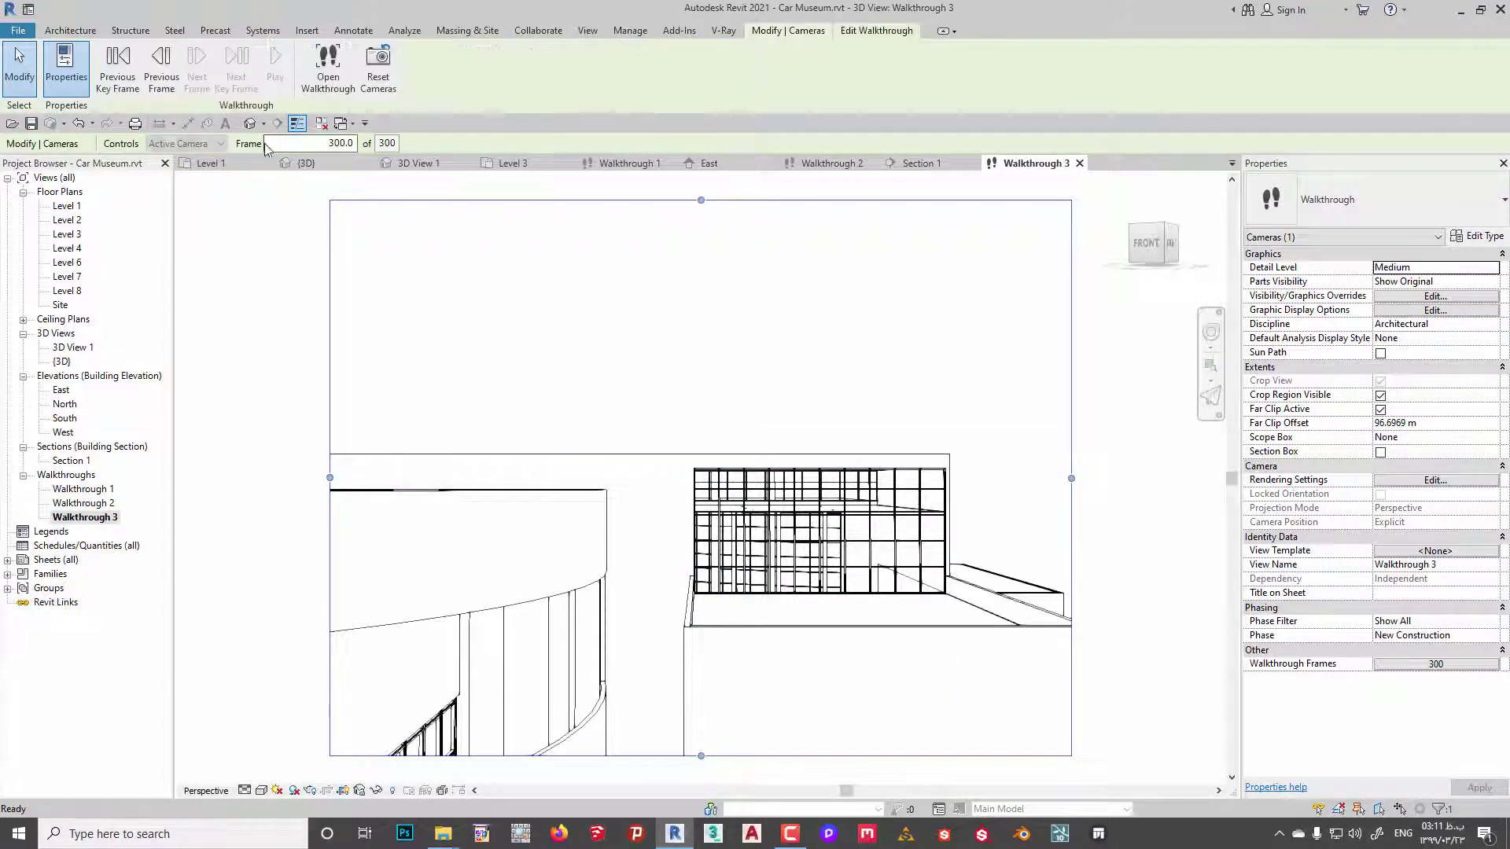
left_click(134, 84)
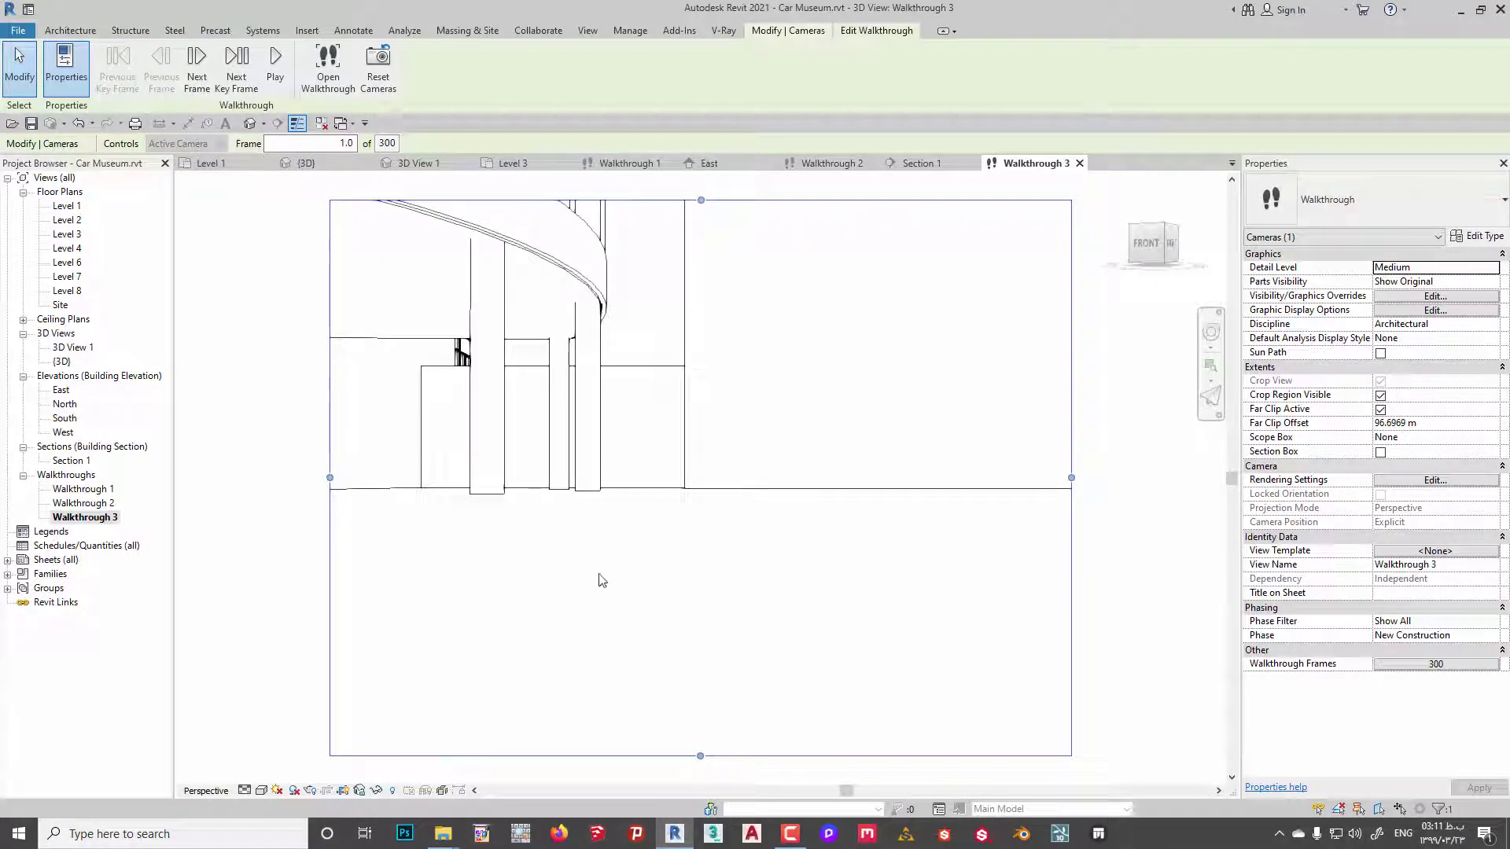
double_click(67, 206)
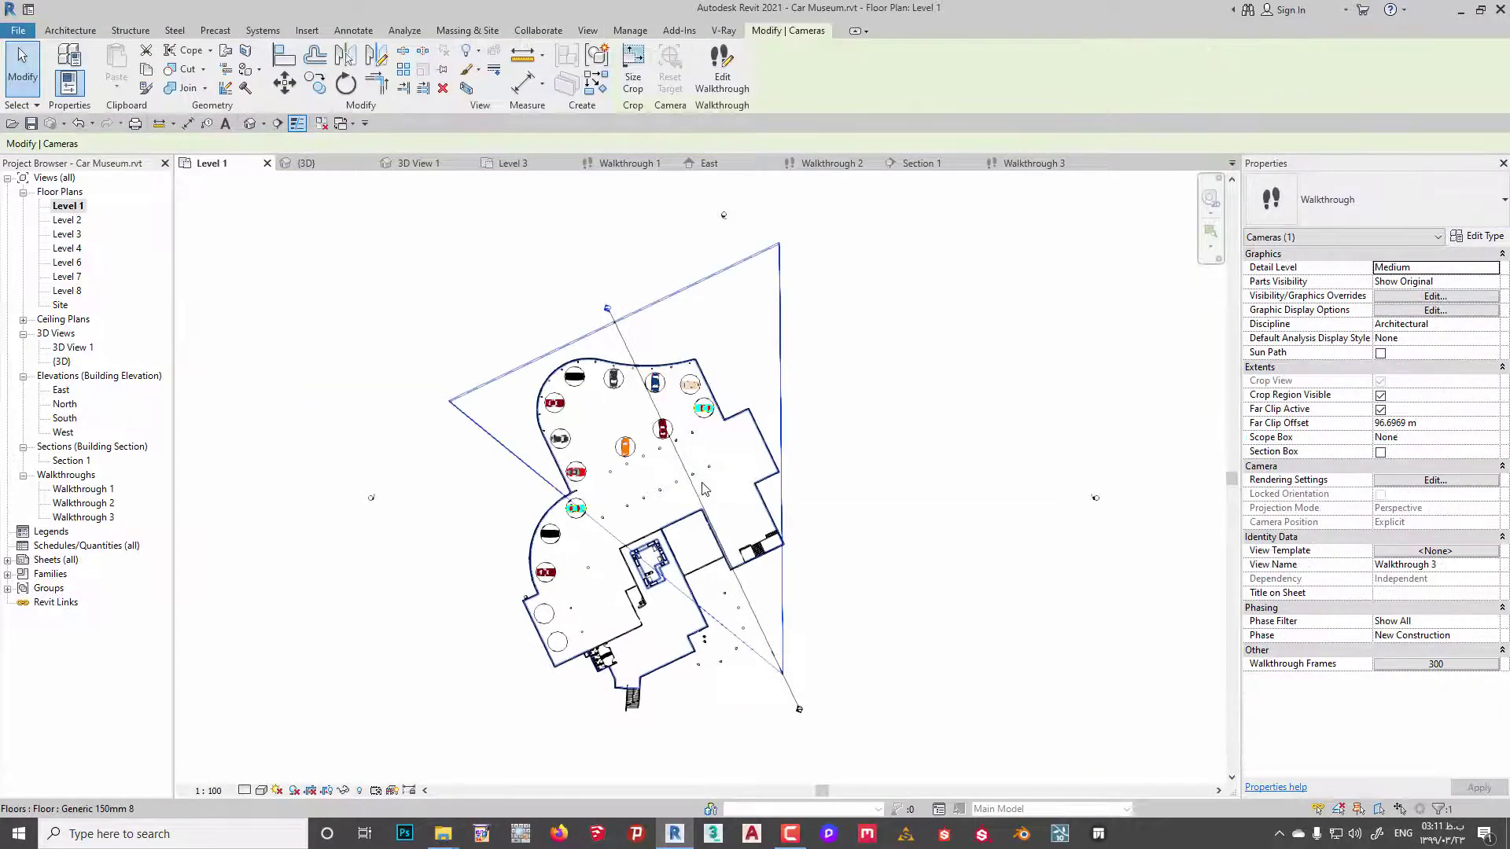
scroll(723, 548, "up", 1)
In Level 1, widen the frame-300 camera's view cone, quit editing, and reopen Walkthrough 3.
left_click(721, 67)
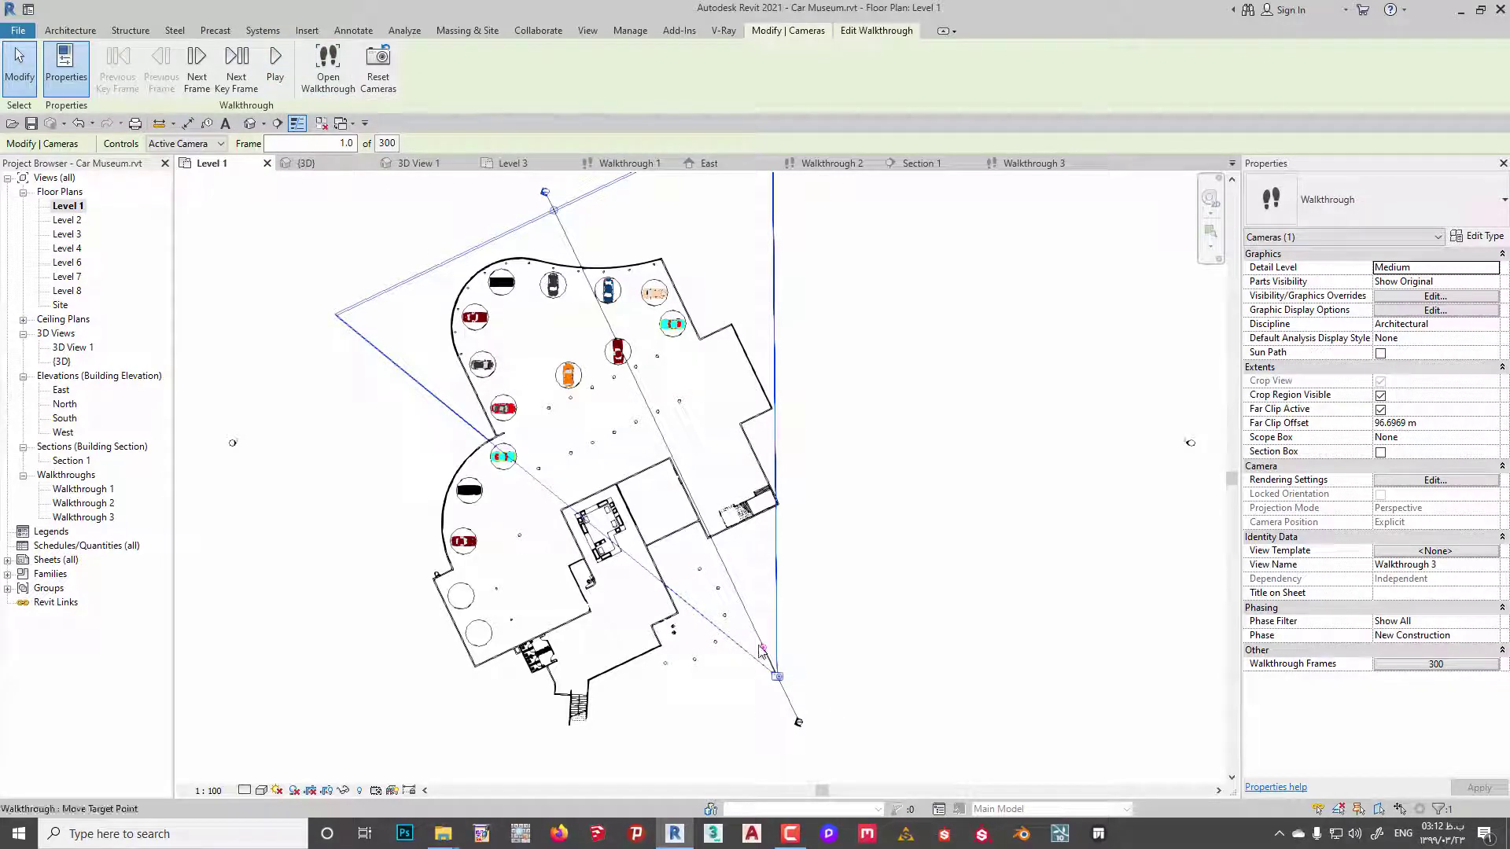
left_click_drag(761, 650, 674, 644)
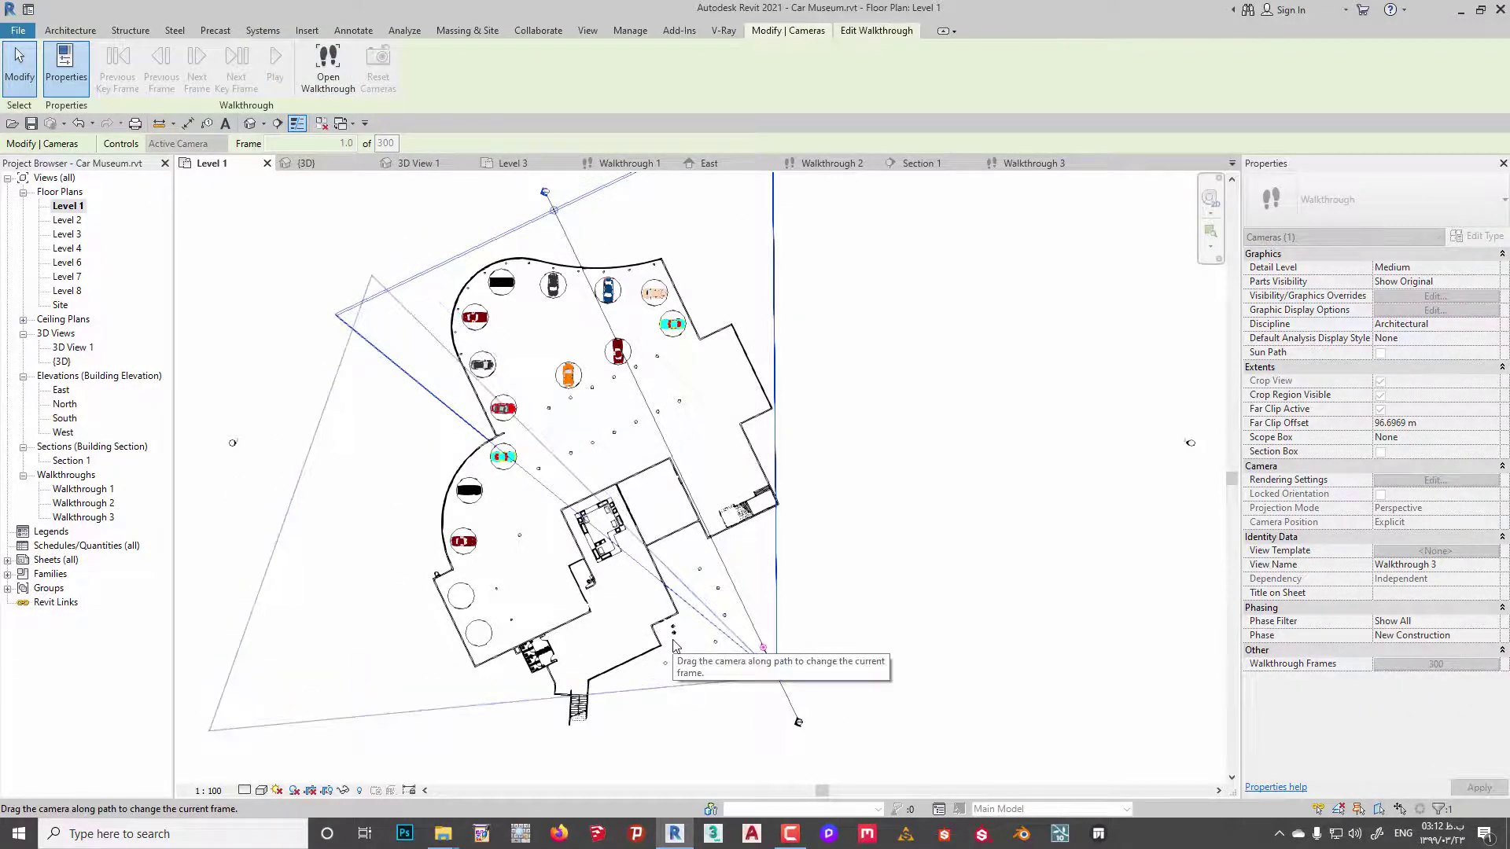
left_click_drag(674, 645, 777, 676)
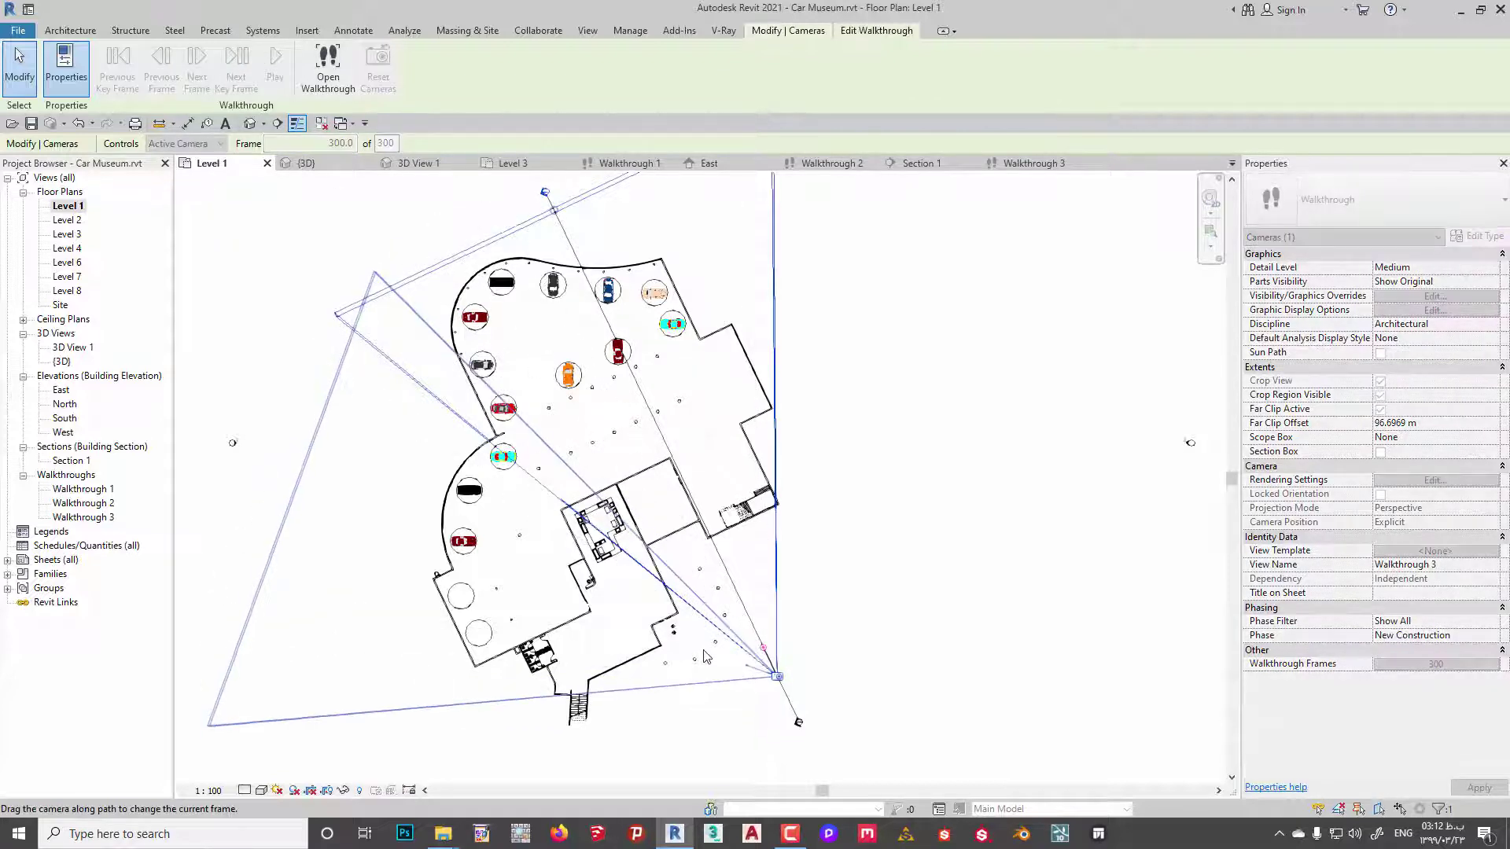
left_click_drag(761, 653, 746, 666)
left_click(892, 627)
left_click(803, 423)
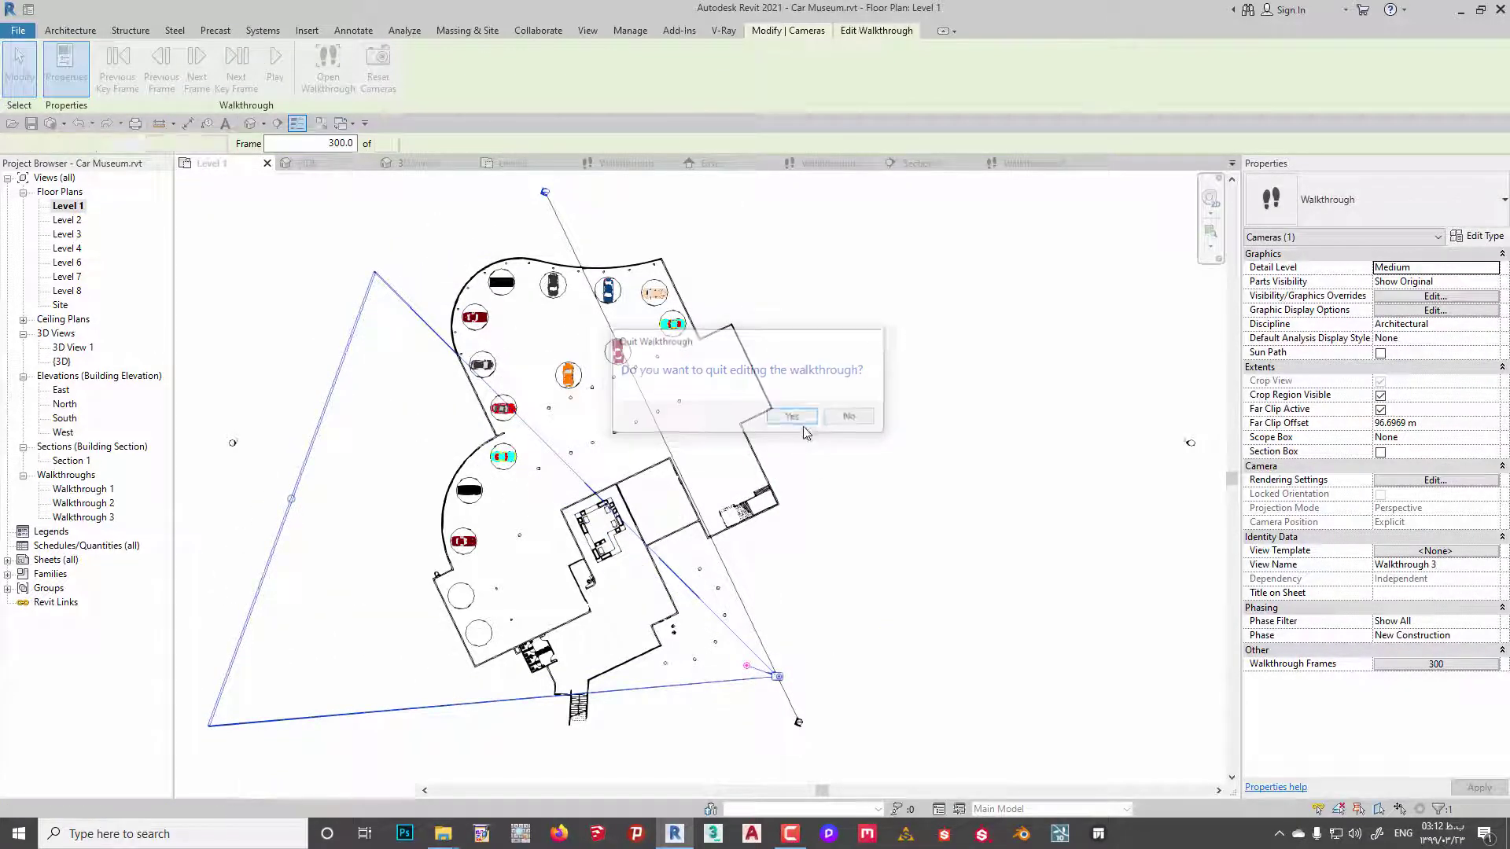
double_click(89, 517)
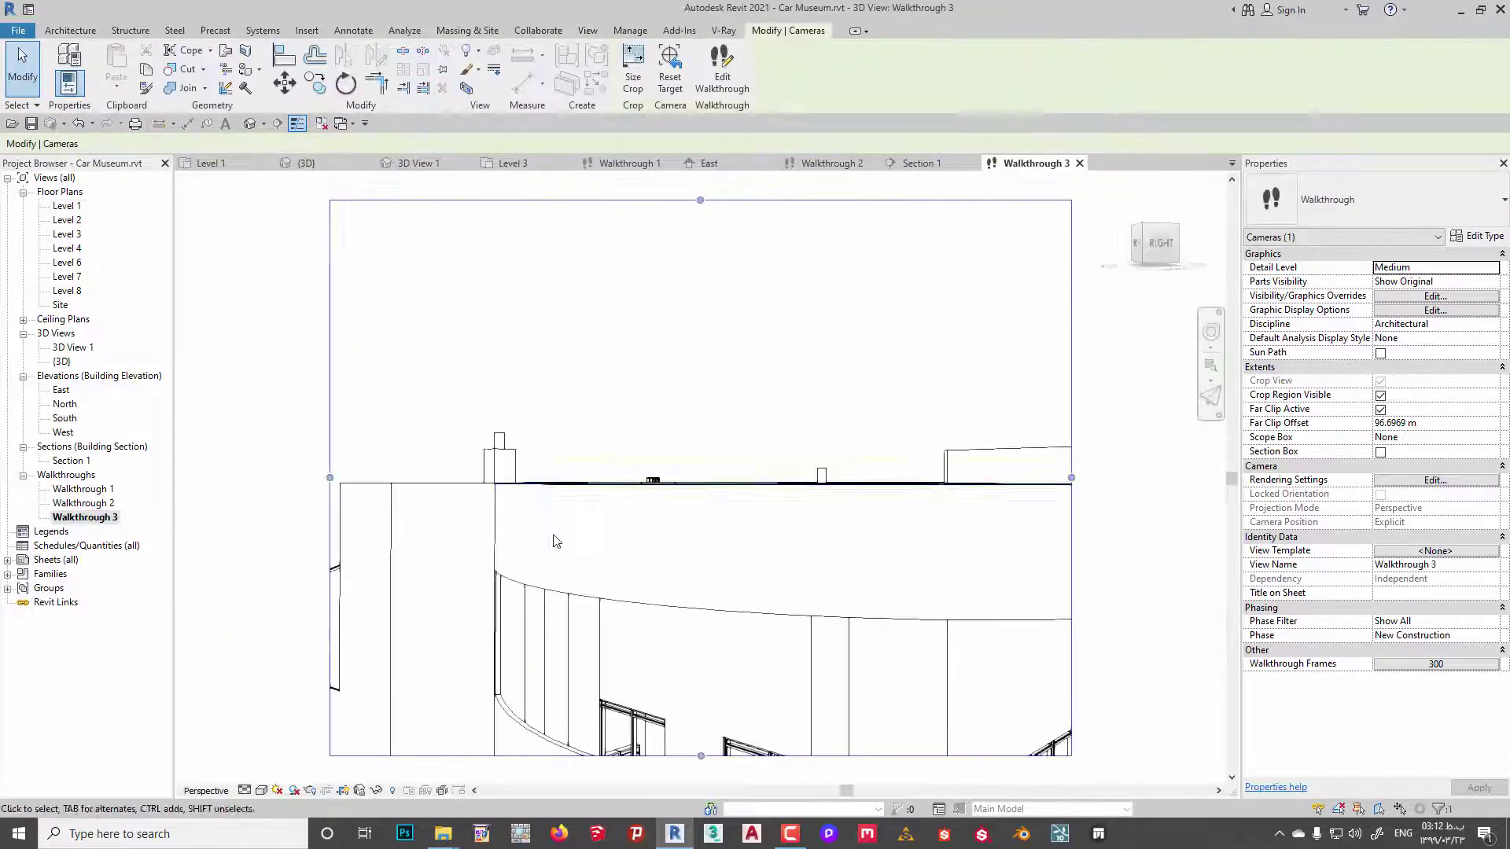
Shade Walkthrough 3 at frame 1 with Consistent Colors and open its Graphic Display Options.
left_click(721, 71)
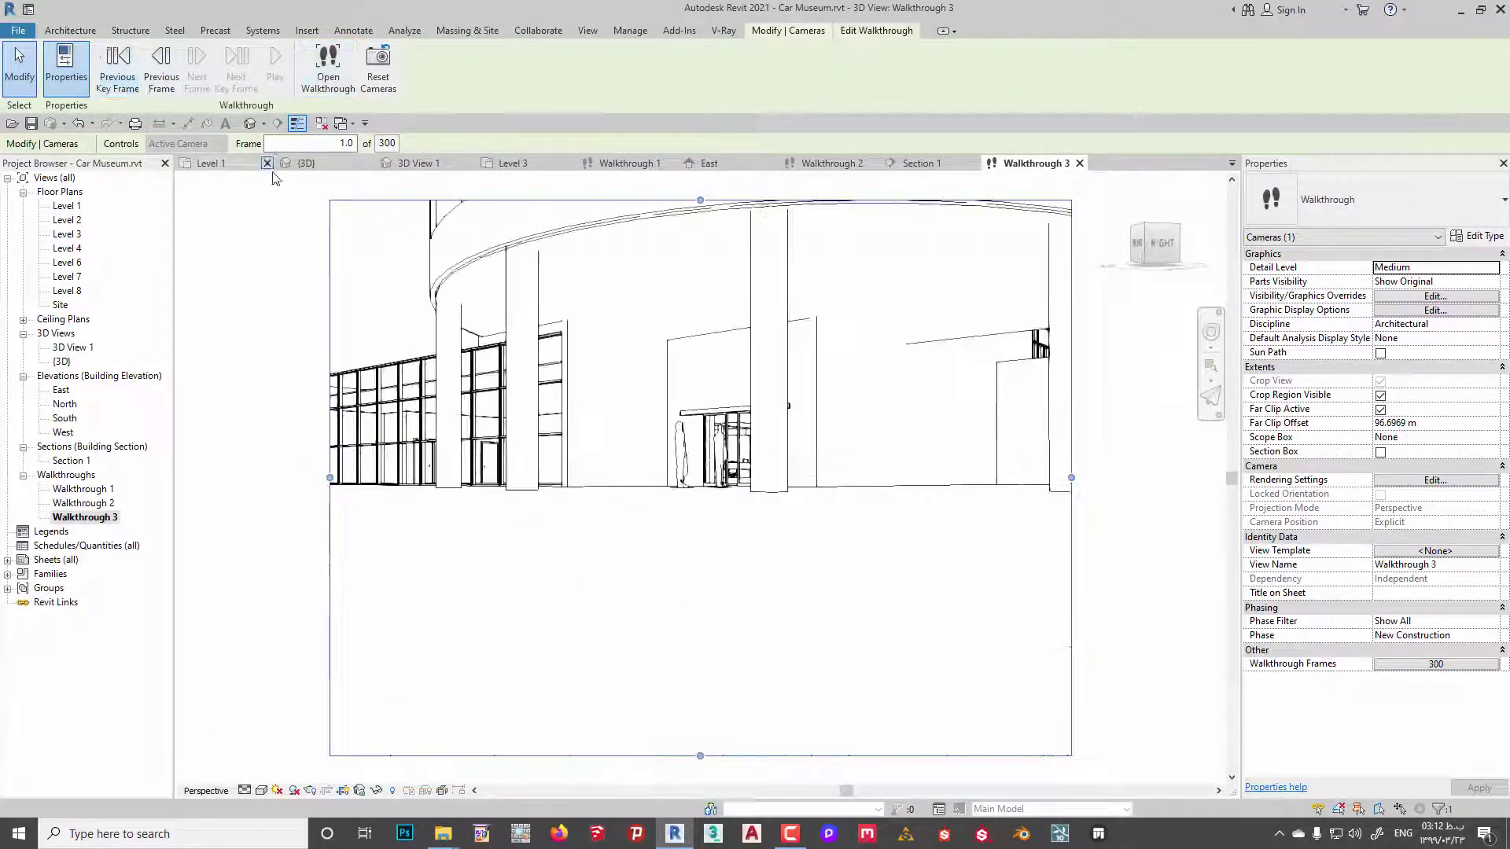
left_click(117, 67)
left_click(261, 790)
left_click(290, 757)
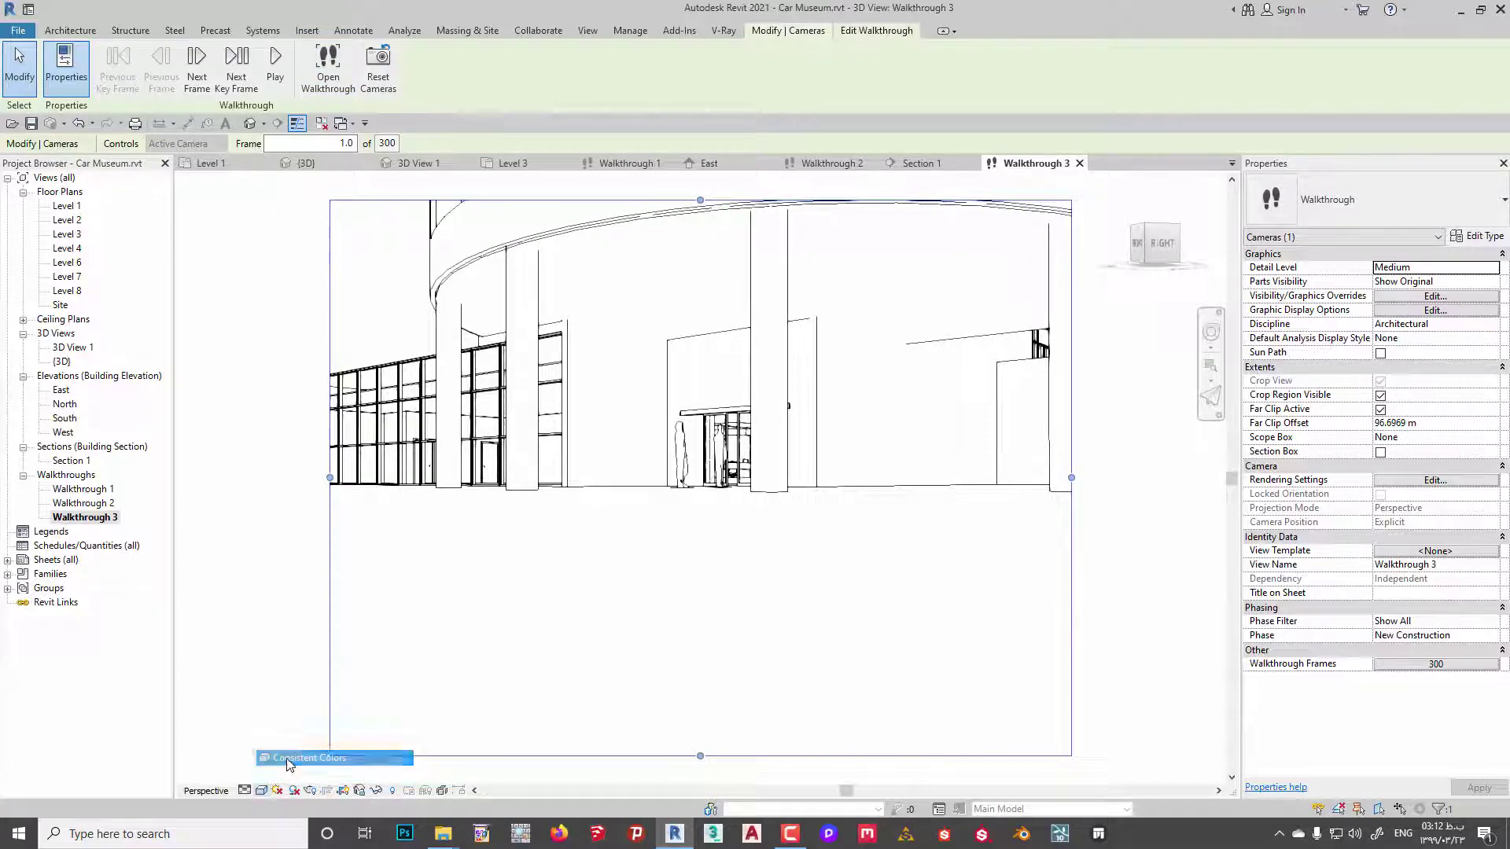
left_click(1435, 310)
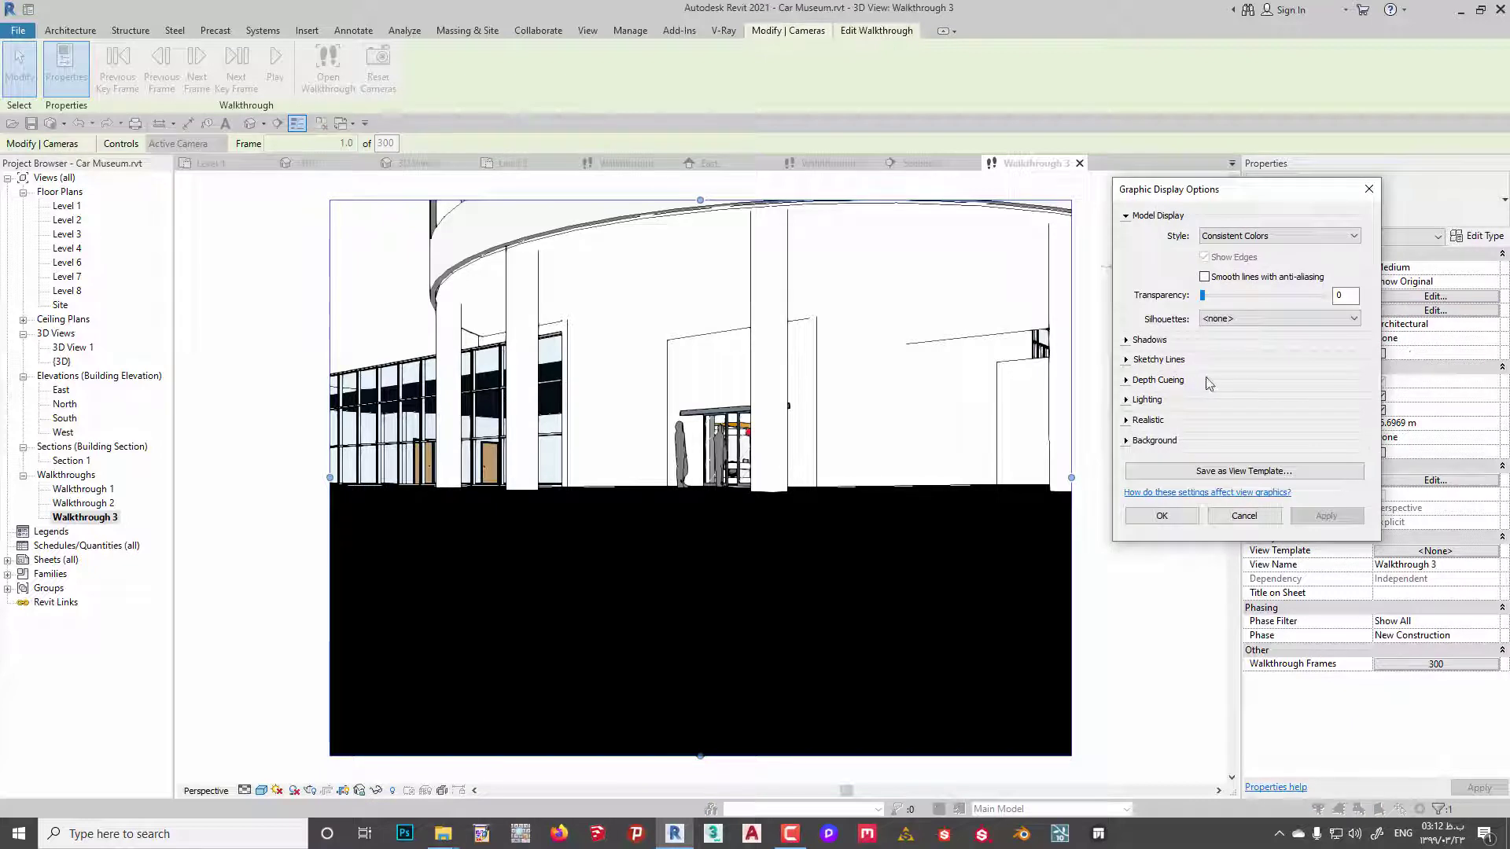
Enable cast shadows in Walkthrough 3's Graphic Display Options, with Sun and Shadows intensity at 30.
left_click(1126, 342)
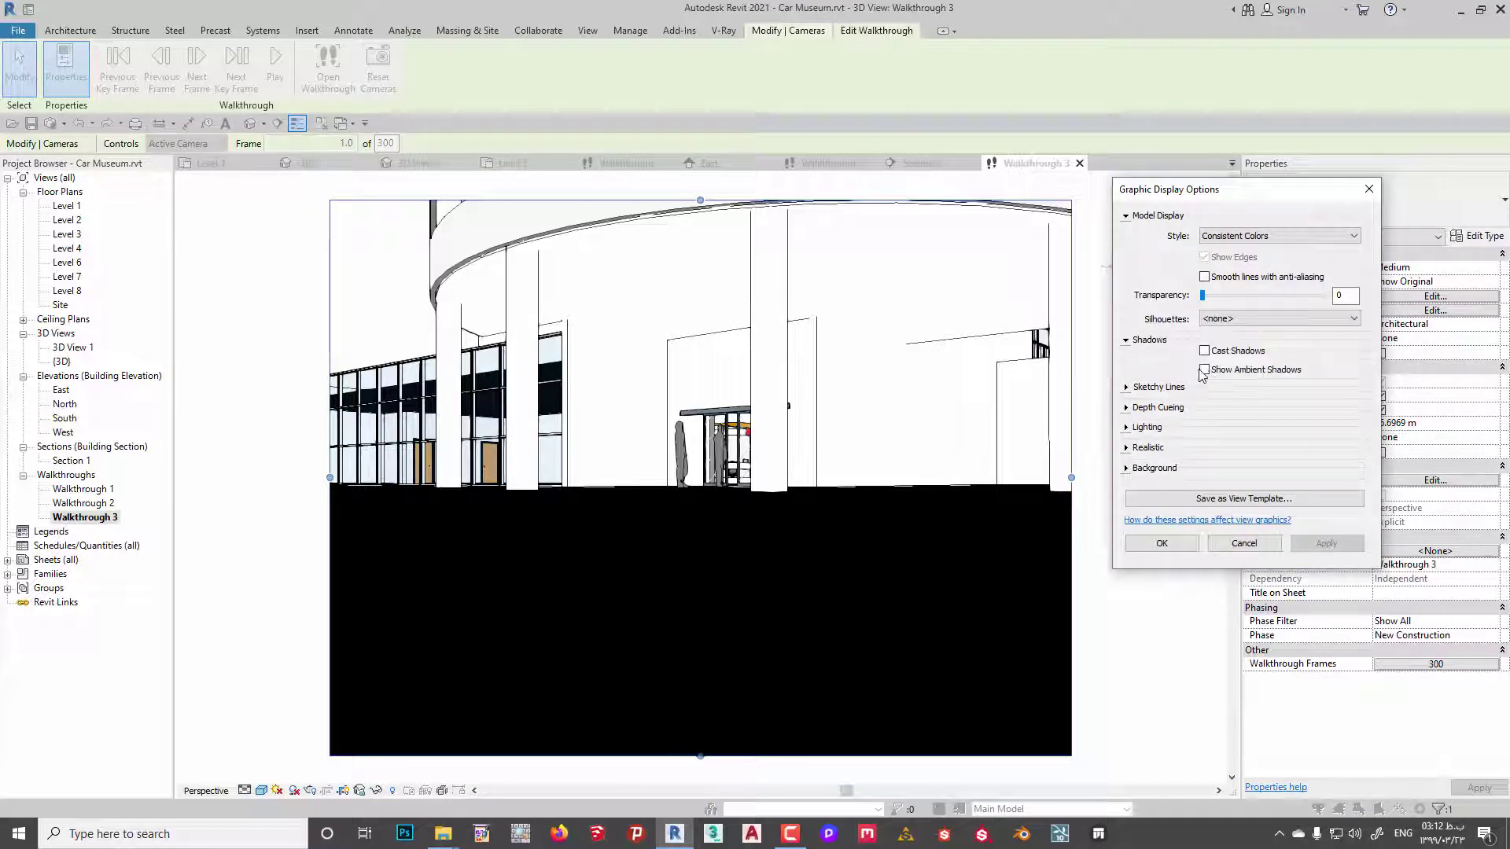
left_click(1127, 448)
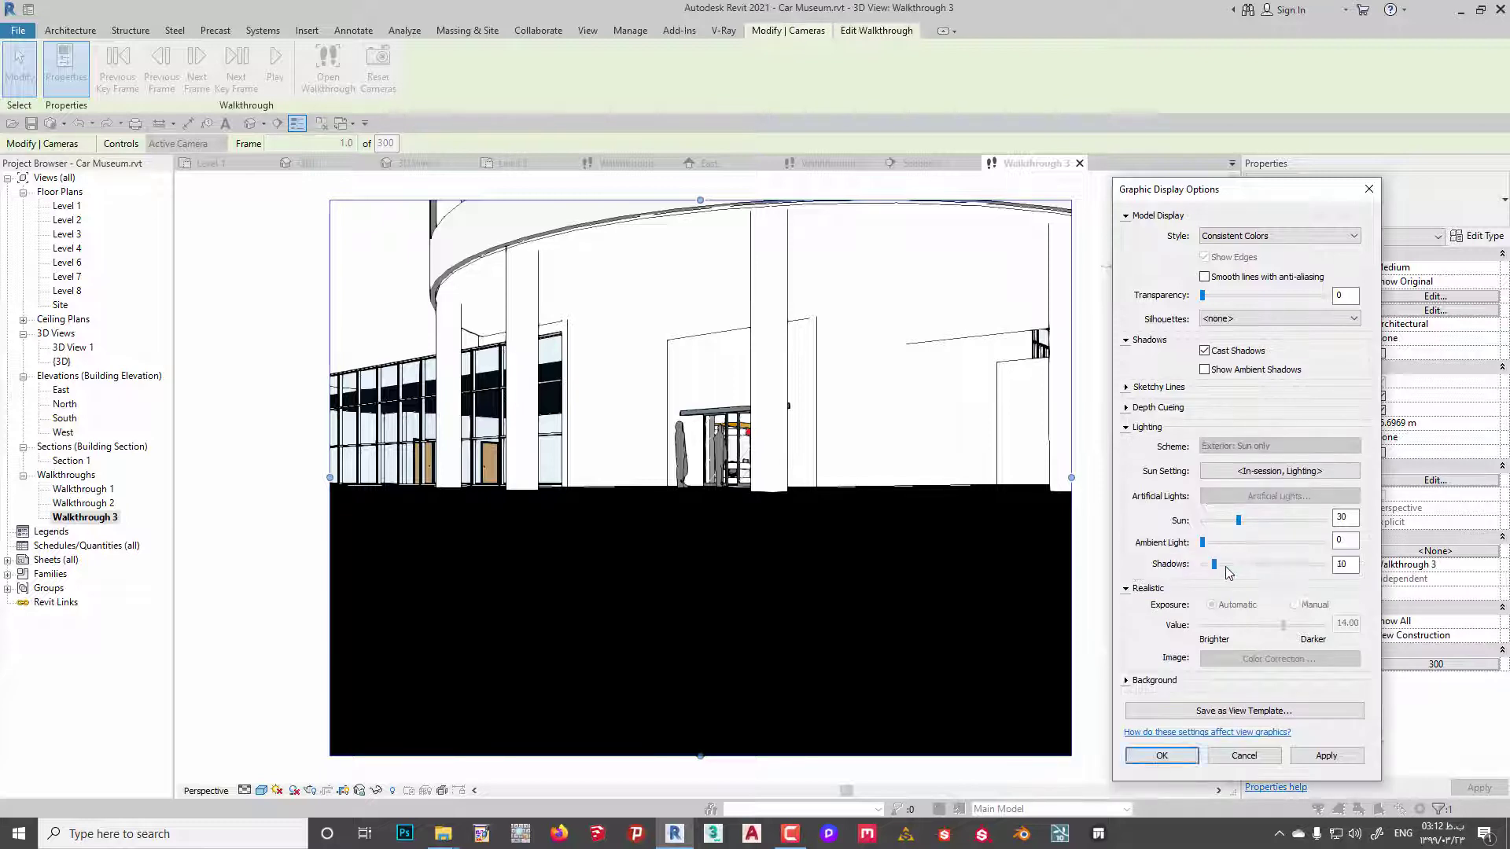
left_click(1332, 756)
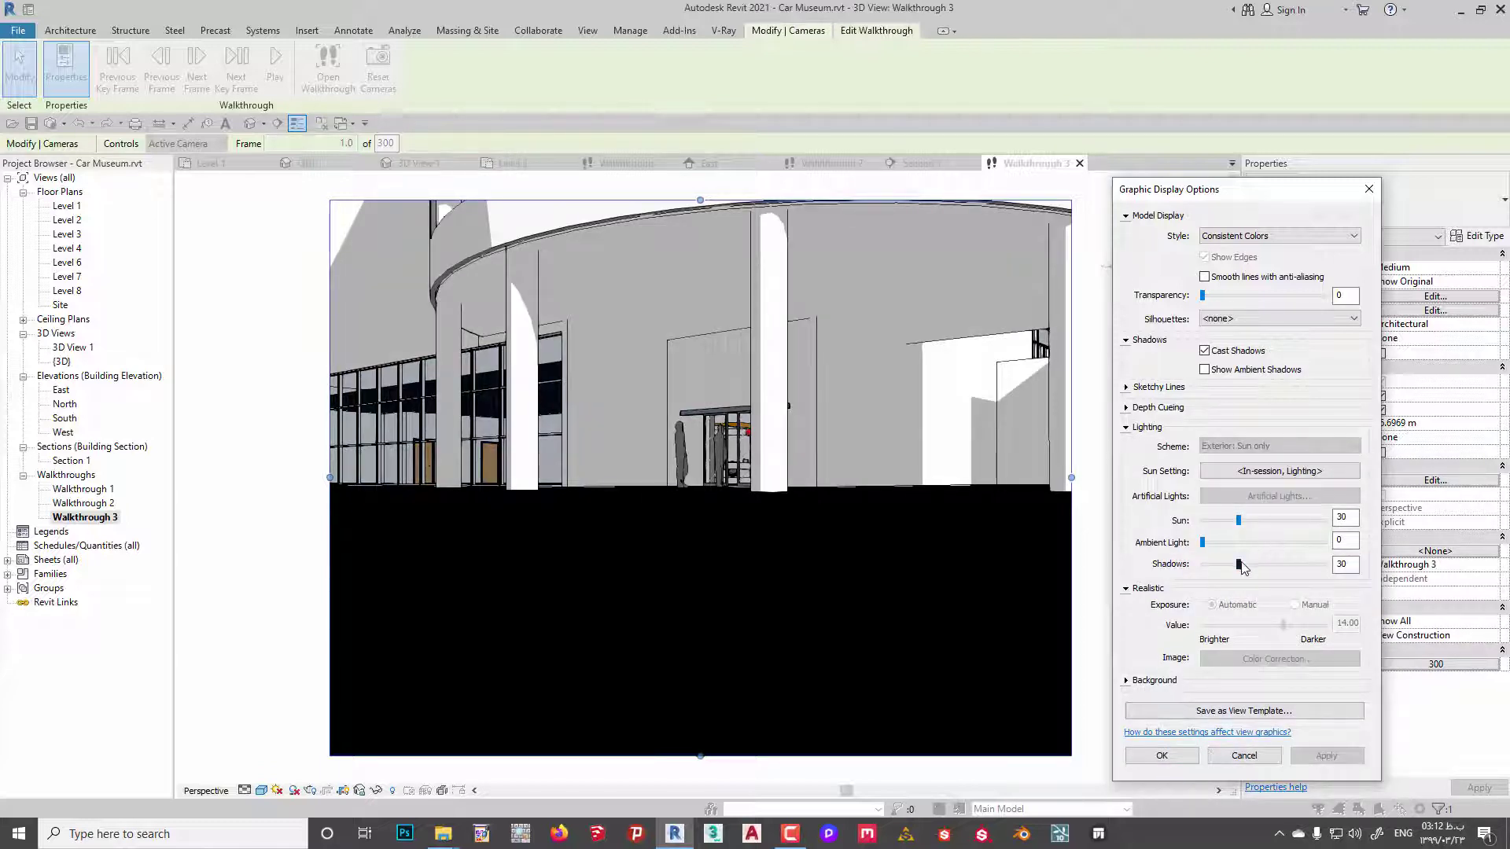
left_click(1152, 758)
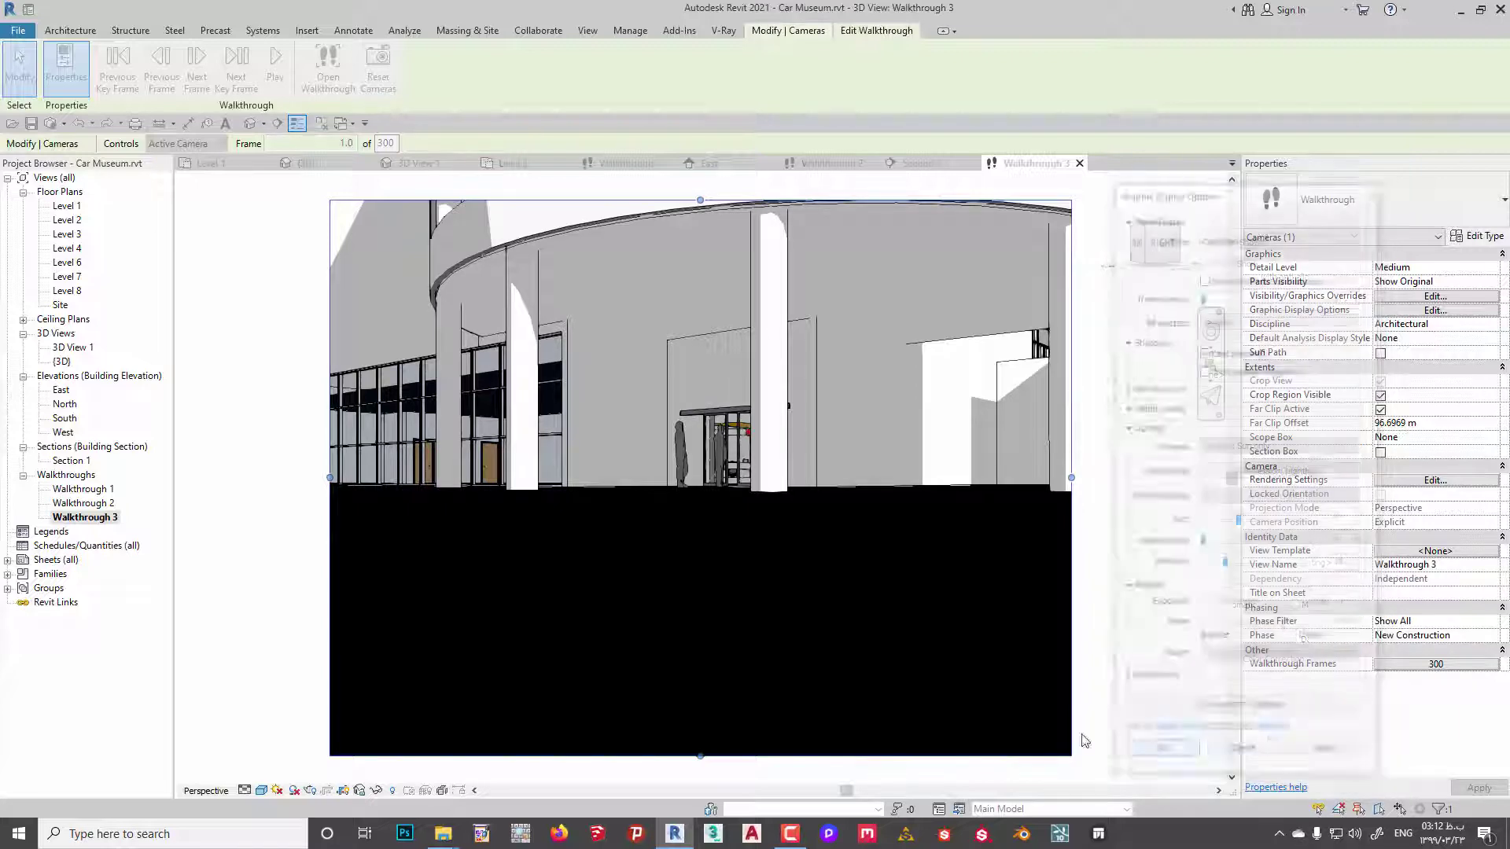